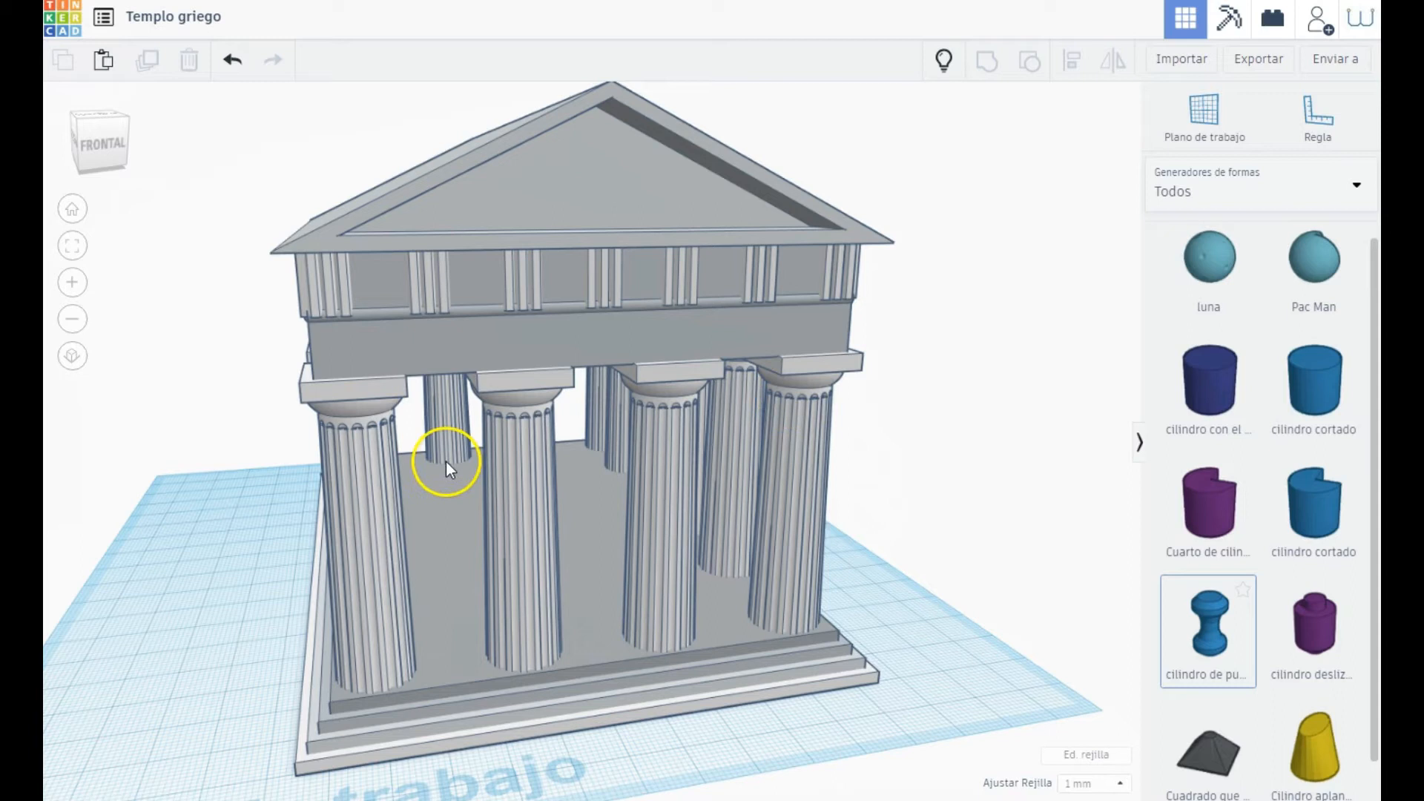
Step: Examine the finished temple's pediment, frieze, columns and stepped base from several angles
{"action": "mouse_move", "coordinate": [234, 579]}
{"action": "right_mouse_down"}
{"action": "mouse_move", "coordinate": [455, 558]}
{"action": "mouse_move", "coordinate": [517, 523]}
{"action": "mouse_move", "coordinate": [457, 502]}
{"action": "mouse_move", "coordinate": [230, 553]}
{"action": "right_mouse_up"}
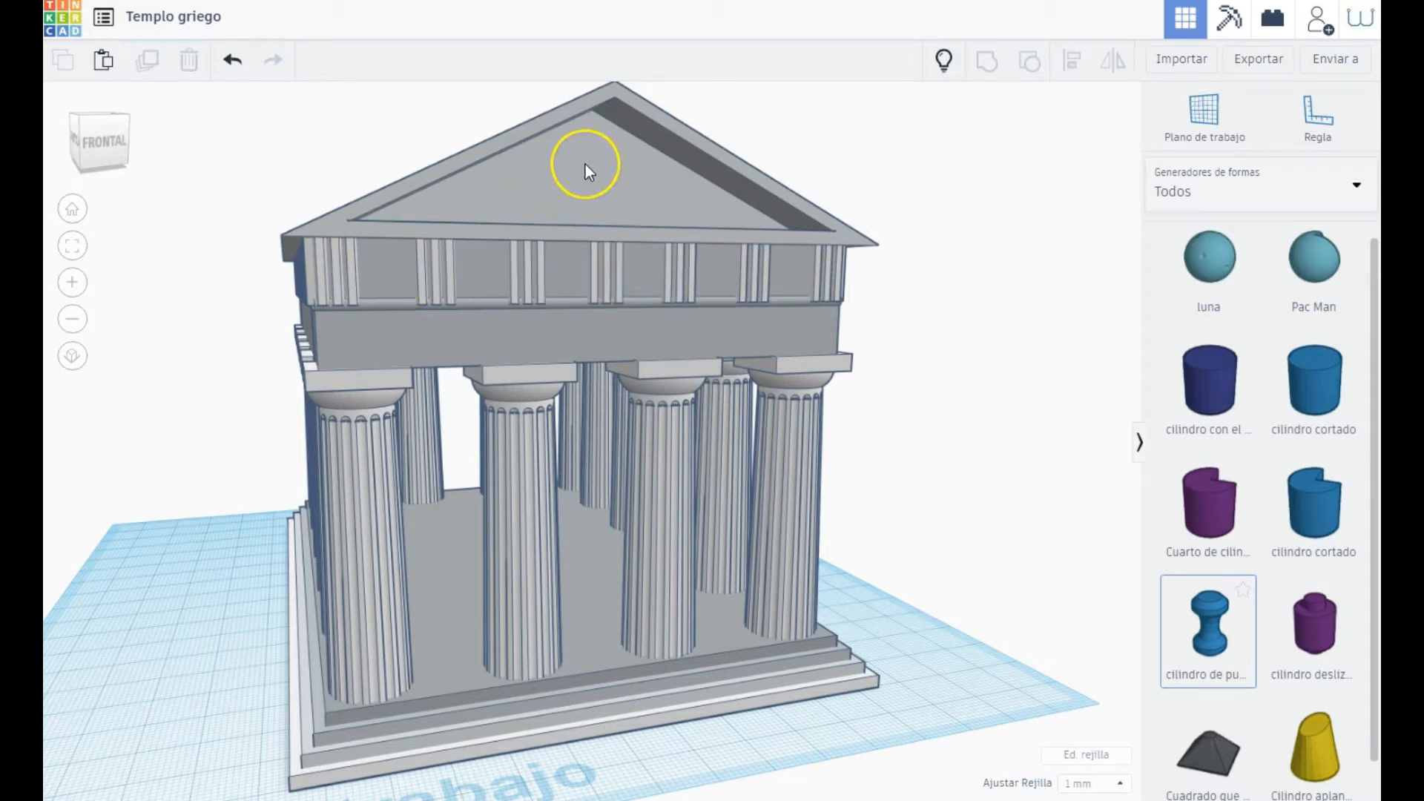
{"action": "mouse_move", "coordinate": [439, 232]}
{"action": "right_mouse_down"}
{"action": "mouse_move", "coordinate": [531, 213]}
{"action": "mouse_move", "coordinate": [451, 250]}
{"action": "right_mouse_up"}
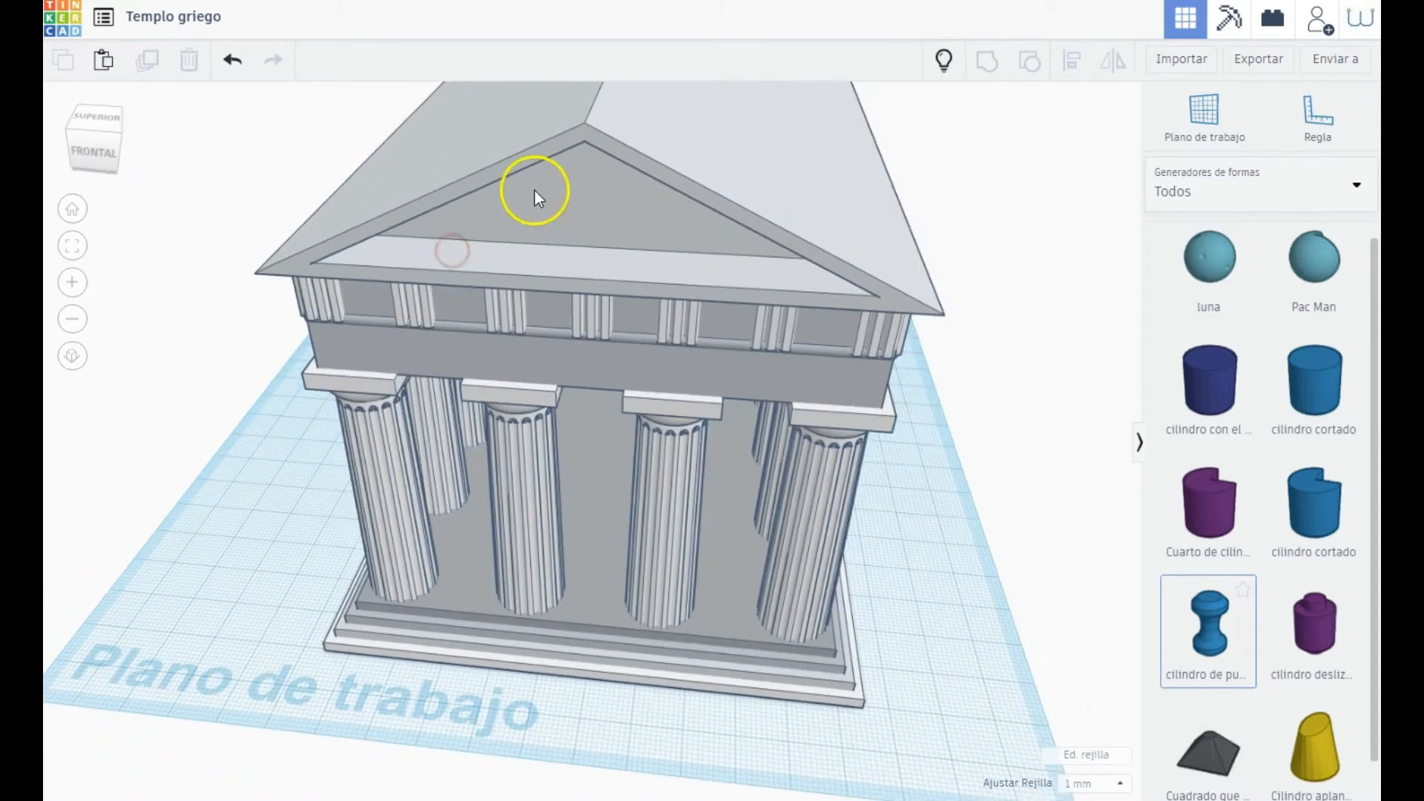
{"action": "right_click_drag", "start_coordinate": [576, 235], "coordinate": [581, 211]}
{"action": "mouse_move", "coordinate": [639, 398]}
{"action": "right_mouse_down"}
{"action": "mouse_move", "coordinate": [648, 368]}
{"action": "mouse_move", "coordinate": [555, 326]}
{"action": "mouse_move", "coordinate": [514, 352]}
{"action": "mouse_move", "coordinate": [502, 371]}
{"action": "mouse_move", "coordinate": [570, 443]}
{"action": "right_mouse_up"}
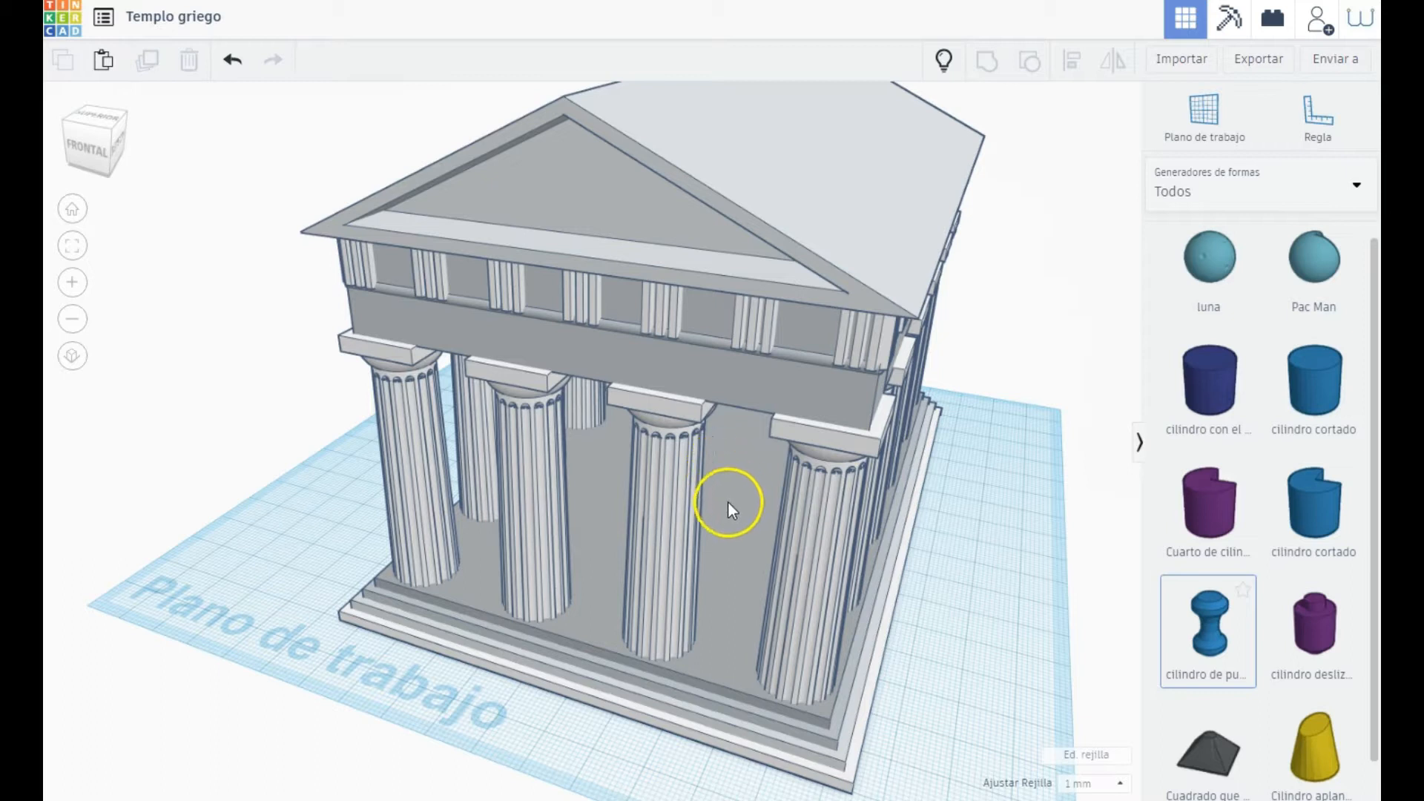
{"action": "mouse_move", "coordinate": [739, 489]}
{"action": "right_mouse_down"}
{"action": "mouse_move", "coordinate": [727, 413]}
{"action": "mouse_move", "coordinate": [626, 436]}
{"action": "right_mouse_up"}
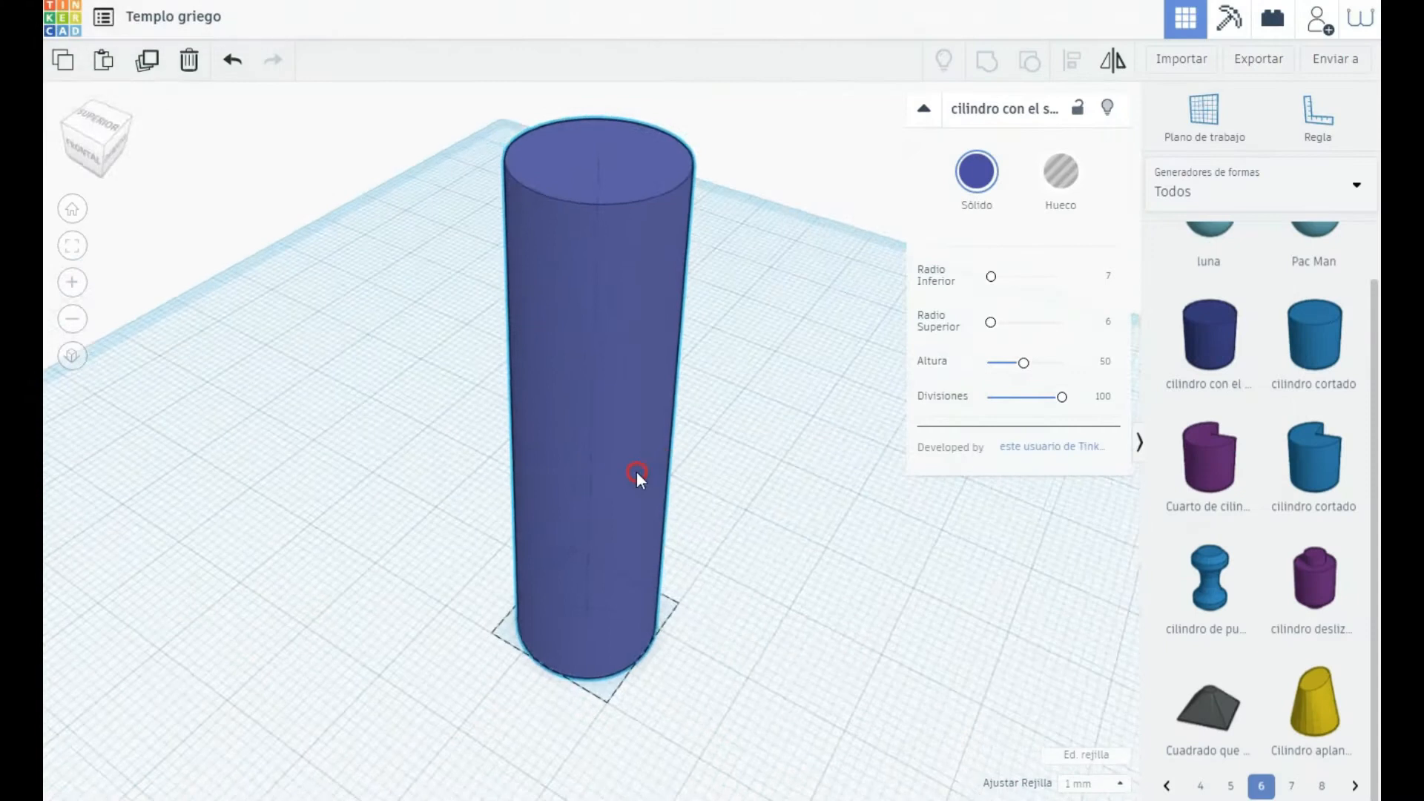
Step: Place a basic cylinder beside the tapered column and resize it into a thin rod 48 mm tall
{"action": "right_click_drag", "start_coordinate": [602, 433], "coordinate": [631, 350]}
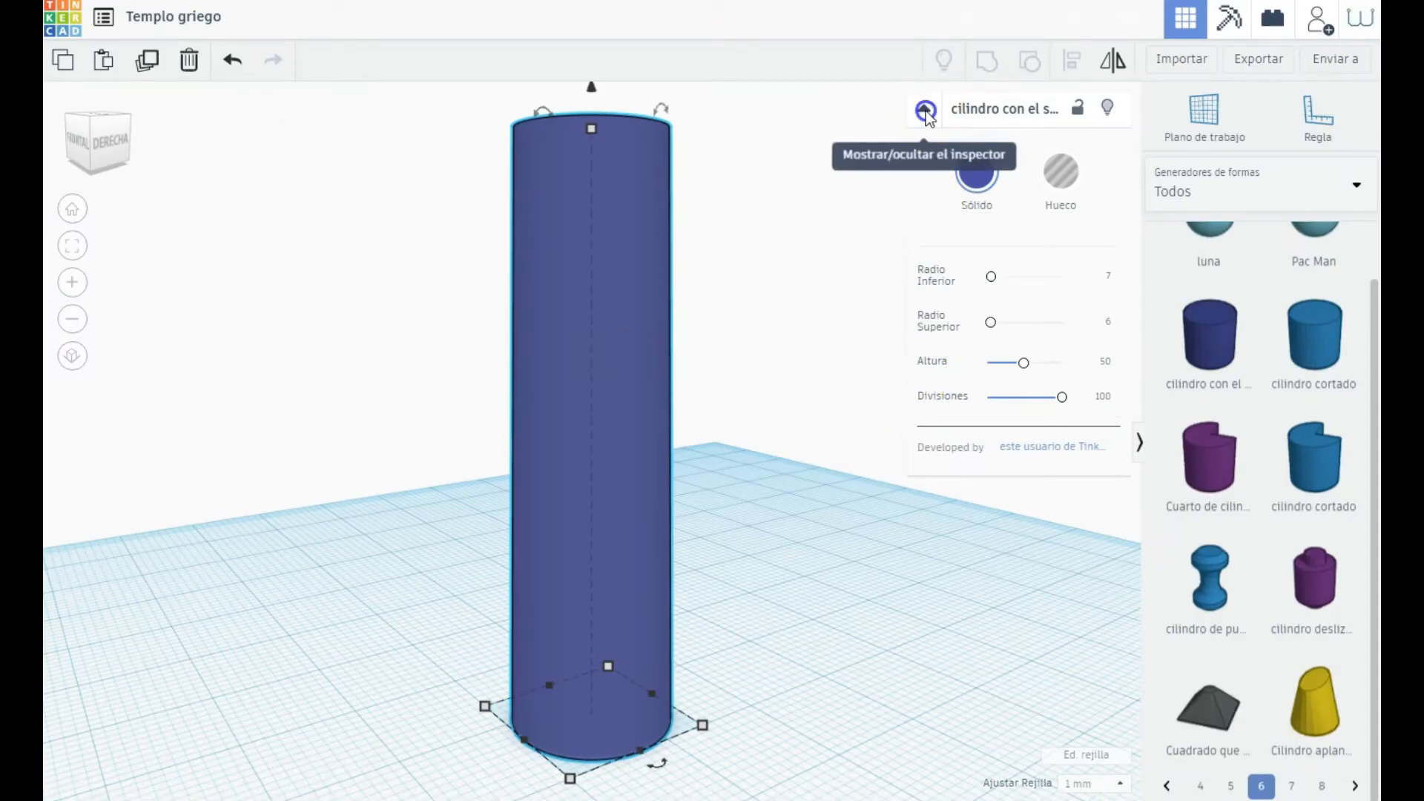
{"action": "left_click", "coordinate": [926, 110]}
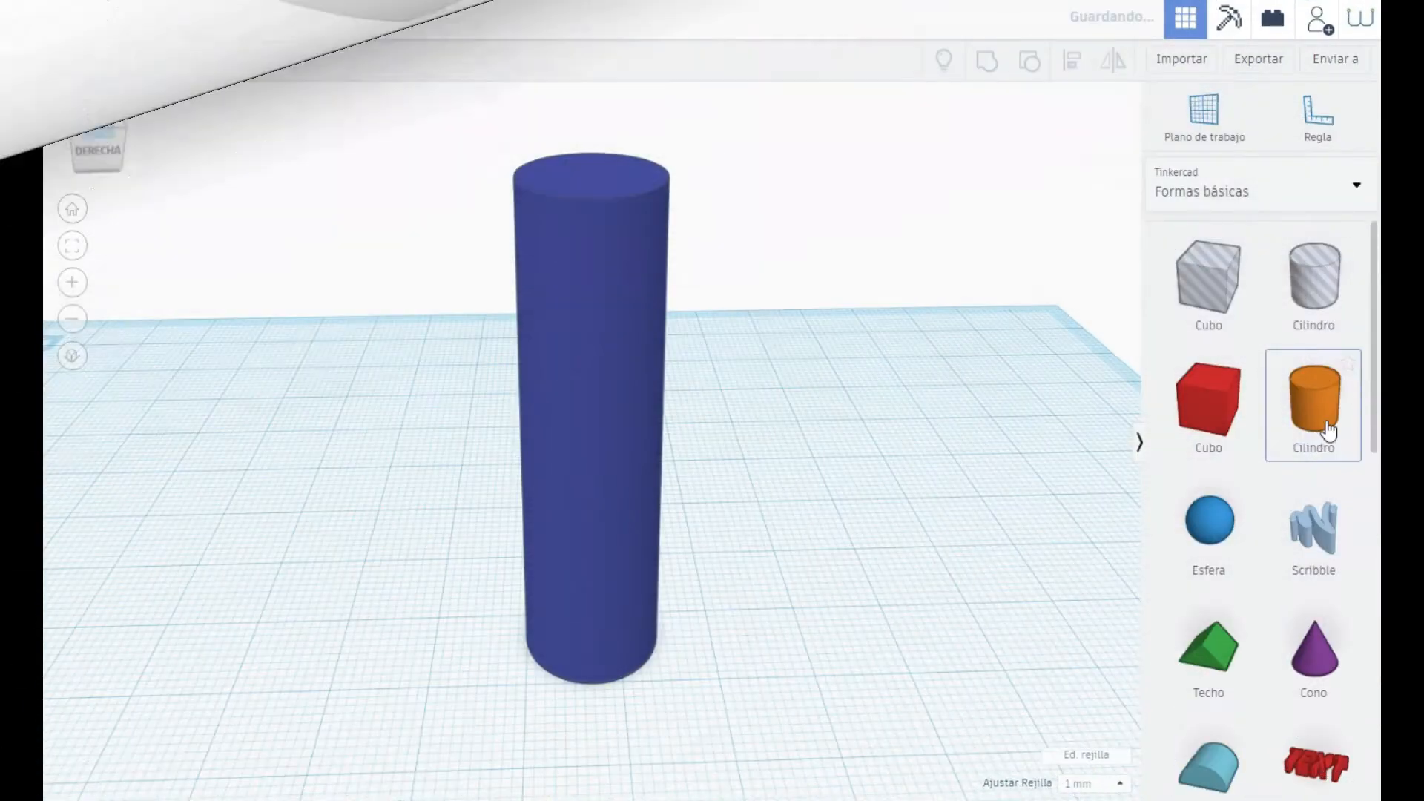
{"action": "left_click", "coordinate": [762, 358]}
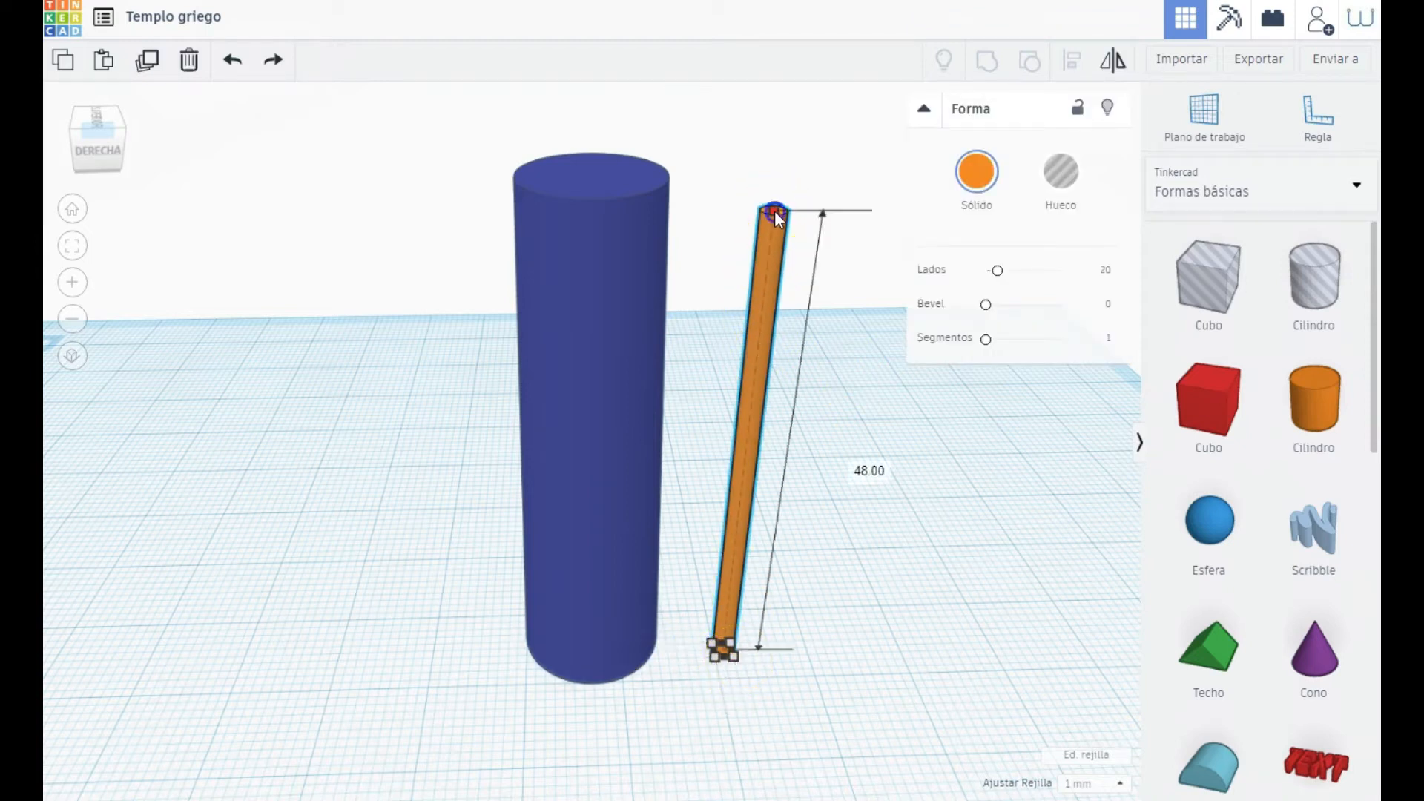
{"action": "left_click", "coordinate": [826, 581]}
Step: Place a half sphere 2 mm long and 2 mm wide on top of the thin rod as its rounded cap
{"action": "scroll", "coordinate": [1258, 632], "scroll_direction": "down", "scroll_amount": 6}
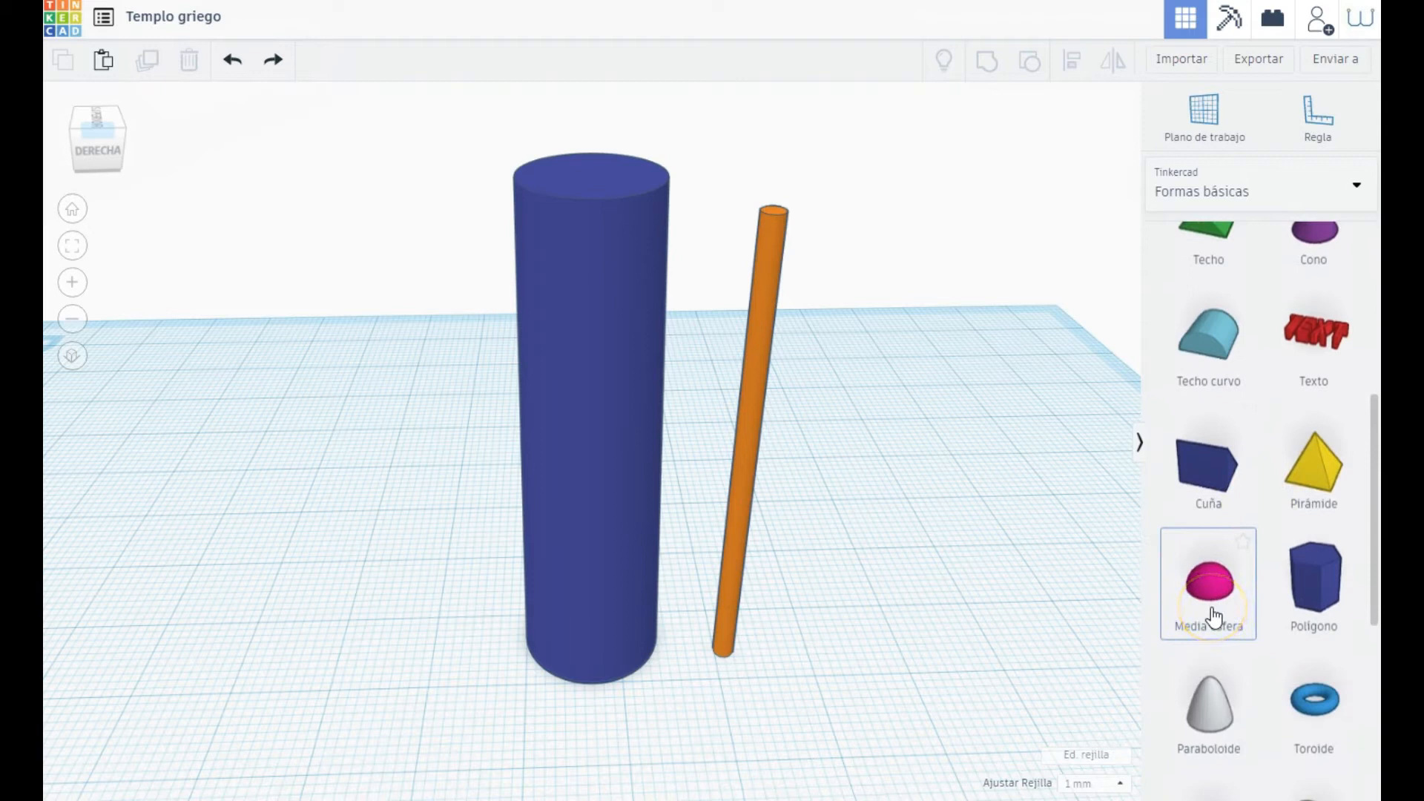
{"action": "key", "text": "ctrl+z"}
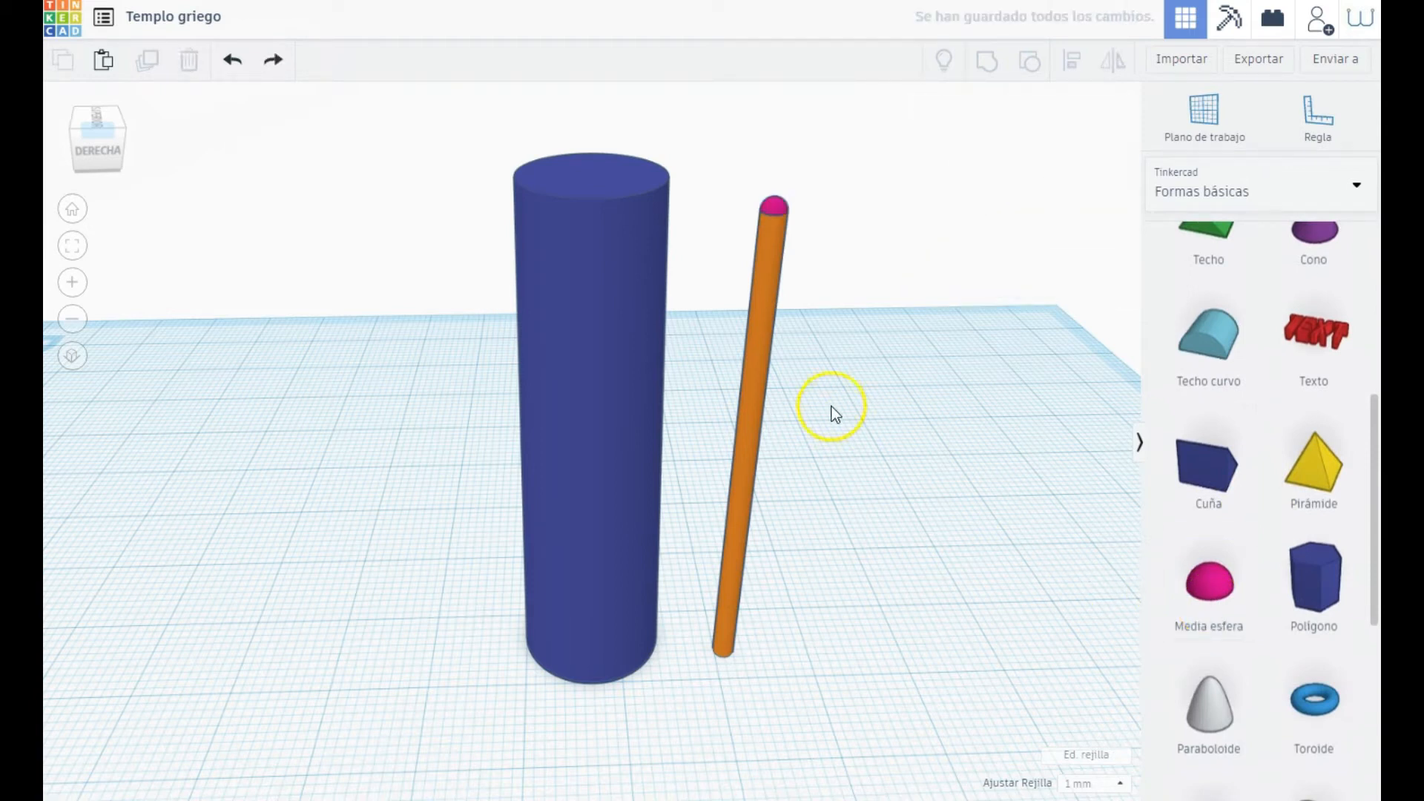
{"action": "left_click", "coordinate": [780, 209]}
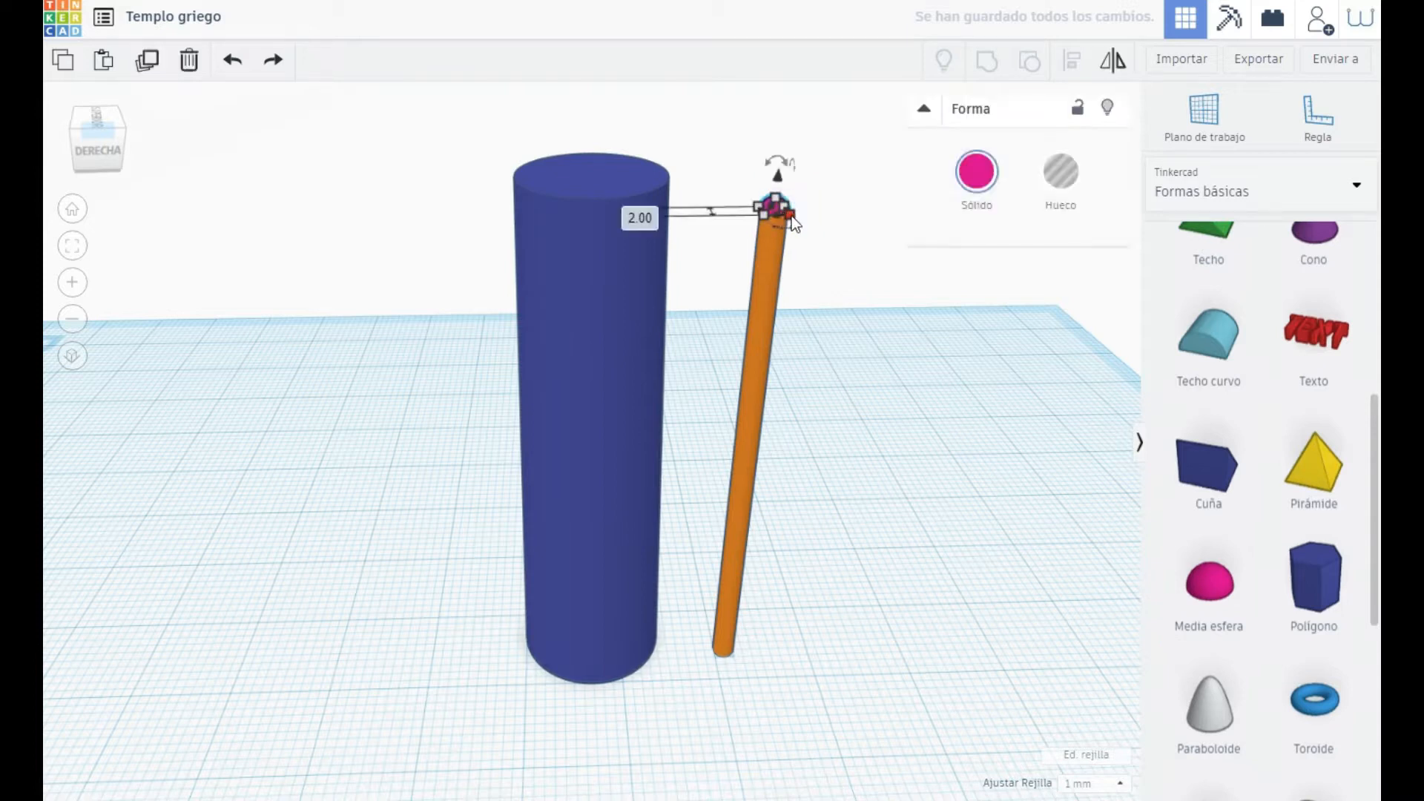
{"action": "left_click", "coordinate": [790, 216]}
{"action": "scroll", "coordinate": [815, 274], "scroll_direction": "down", "scroll_amount": 3}
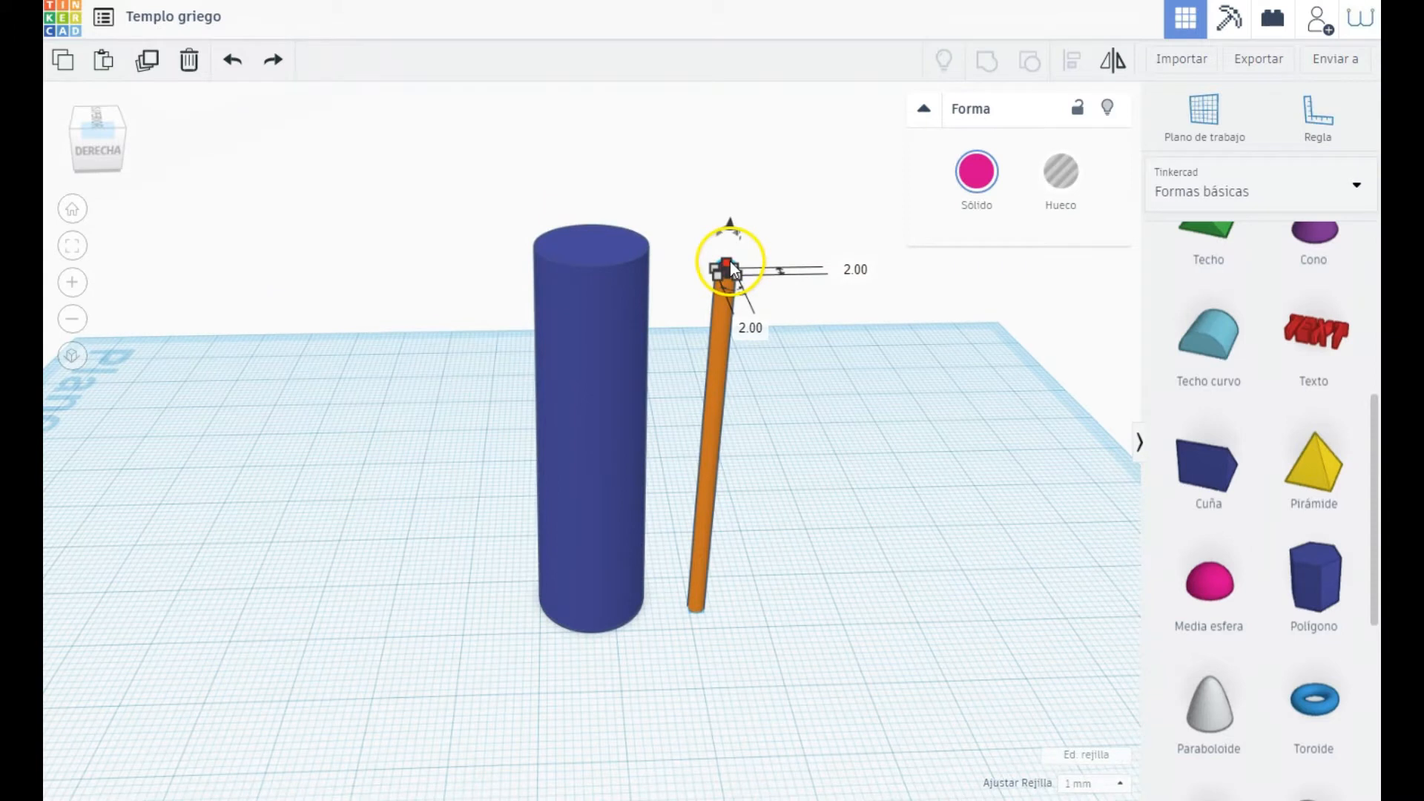
{"action": "left_click", "coordinate": [811, 378]}
Step: Group the half sphere and the thin rod into one shape
{"action": "scroll", "coordinate": [767, 355], "scroll_direction": "up", "scroll_amount": 1}
{"action": "scroll", "coordinate": [767, 354], "scroll_direction": "up", "scroll_amount": 2}
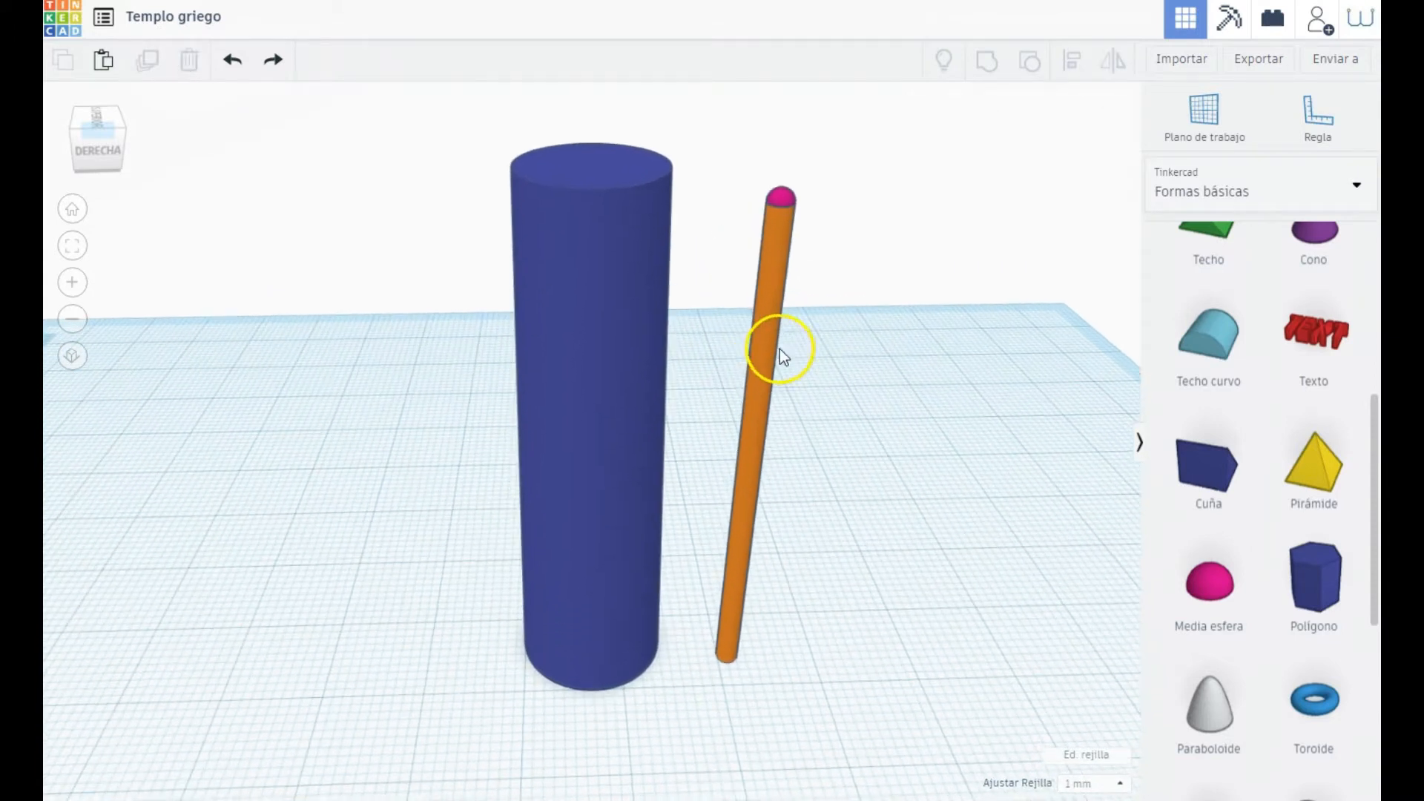
{"action": "left_click_drag", "start_coordinate": [764, 157], "coordinate": [816, 286]}
{"action": "left_click", "coordinate": [986, 61]}
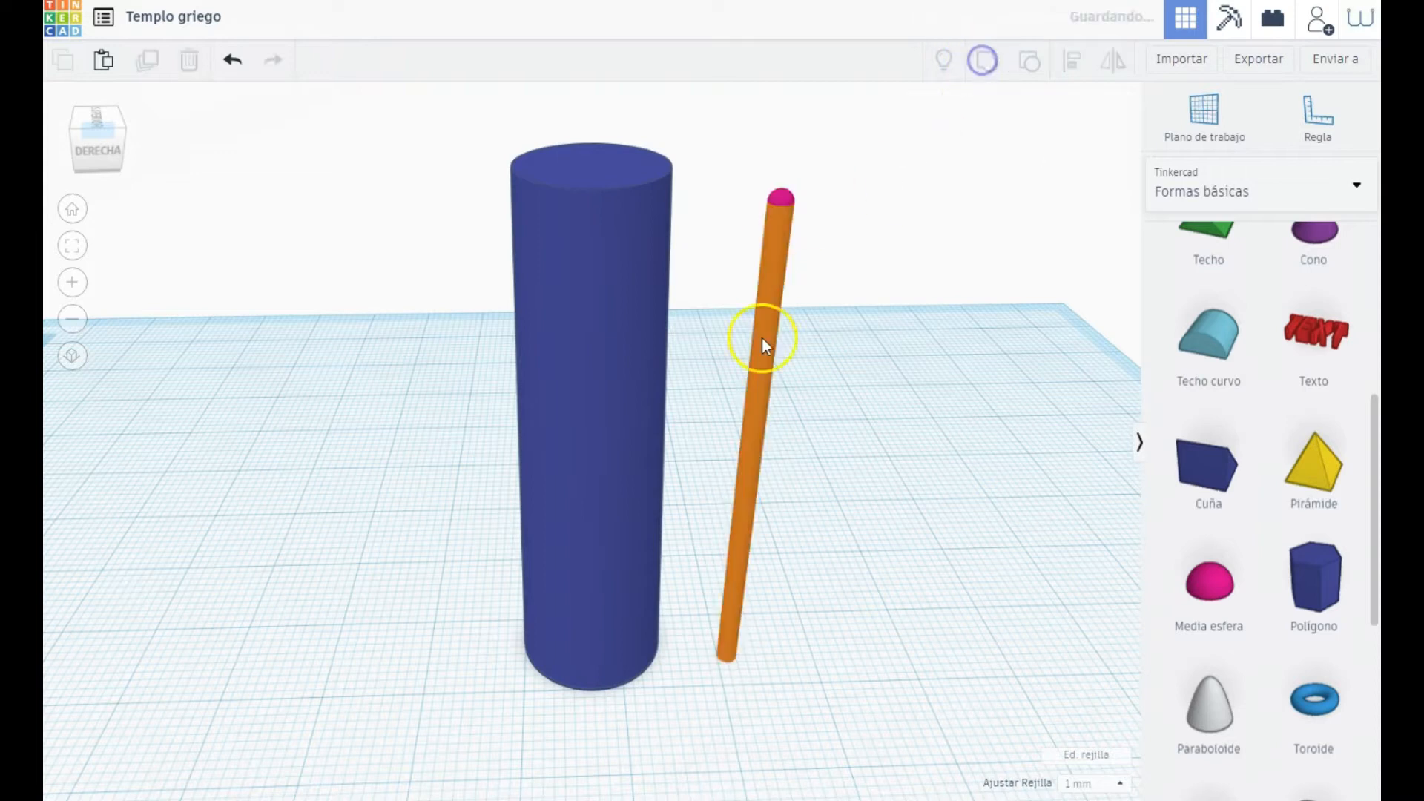
Step: Align the round-capped rod with the column's centre in the depth direction, keeping the two shapes side by side
{"action": "right_click_drag", "start_coordinate": [914, 402], "coordinate": [721, 361]}
{"action": "right_click_drag", "start_coordinate": [720, 362], "coordinate": [602, 381]}
{"action": "left_click_drag", "start_coordinate": [468, 226], "coordinate": [744, 532]}
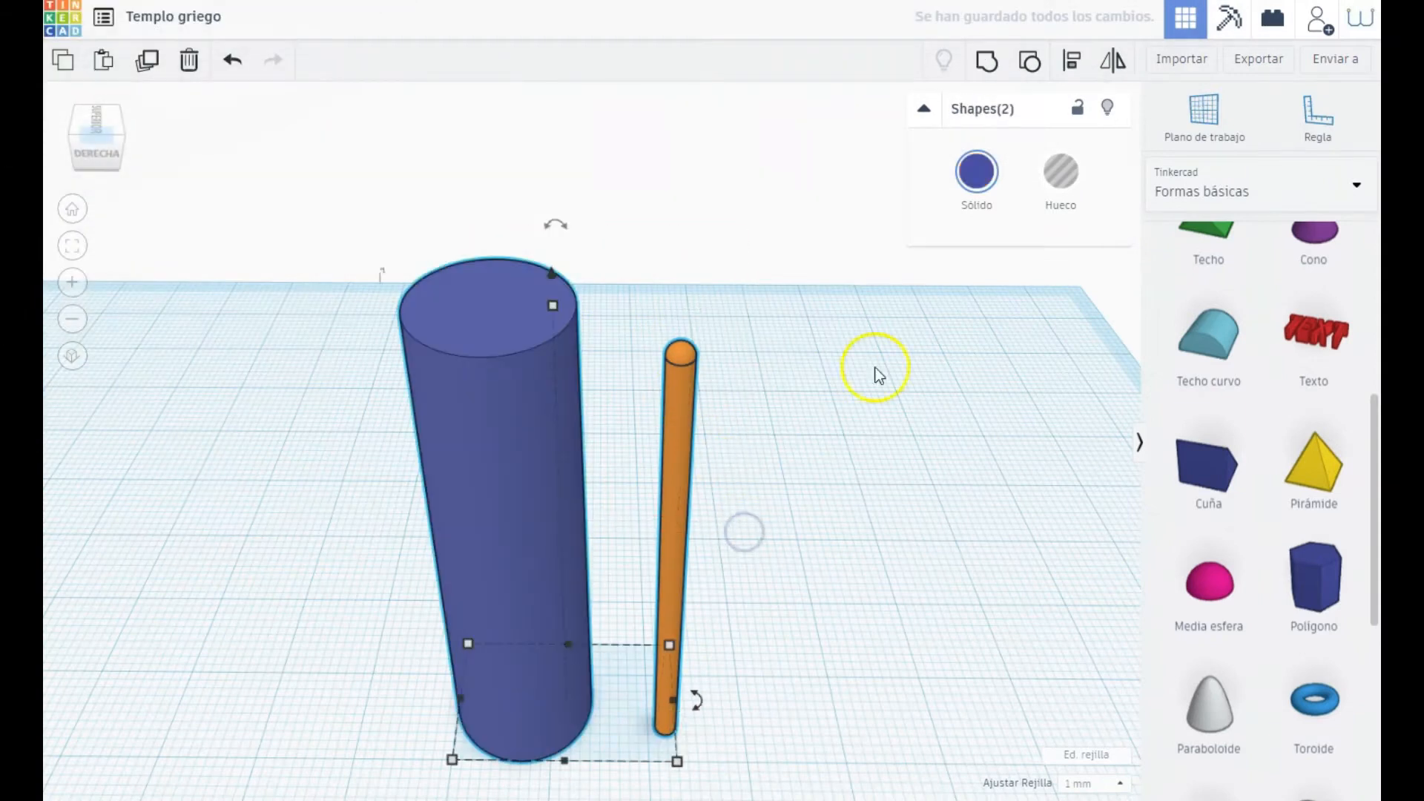
{"action": "left_click", "coordinate": [1068, 58]}
{"action": "left_click", "coordinate": [515, 687]}
{"action": "left_click", "coordinate": [434, 693]}
{"action": "left_click", "coordinate": [785, 657]}
{"action": "right_click_drag", "start_coordinate": [785, 657], "coordinate": [710, 598]}
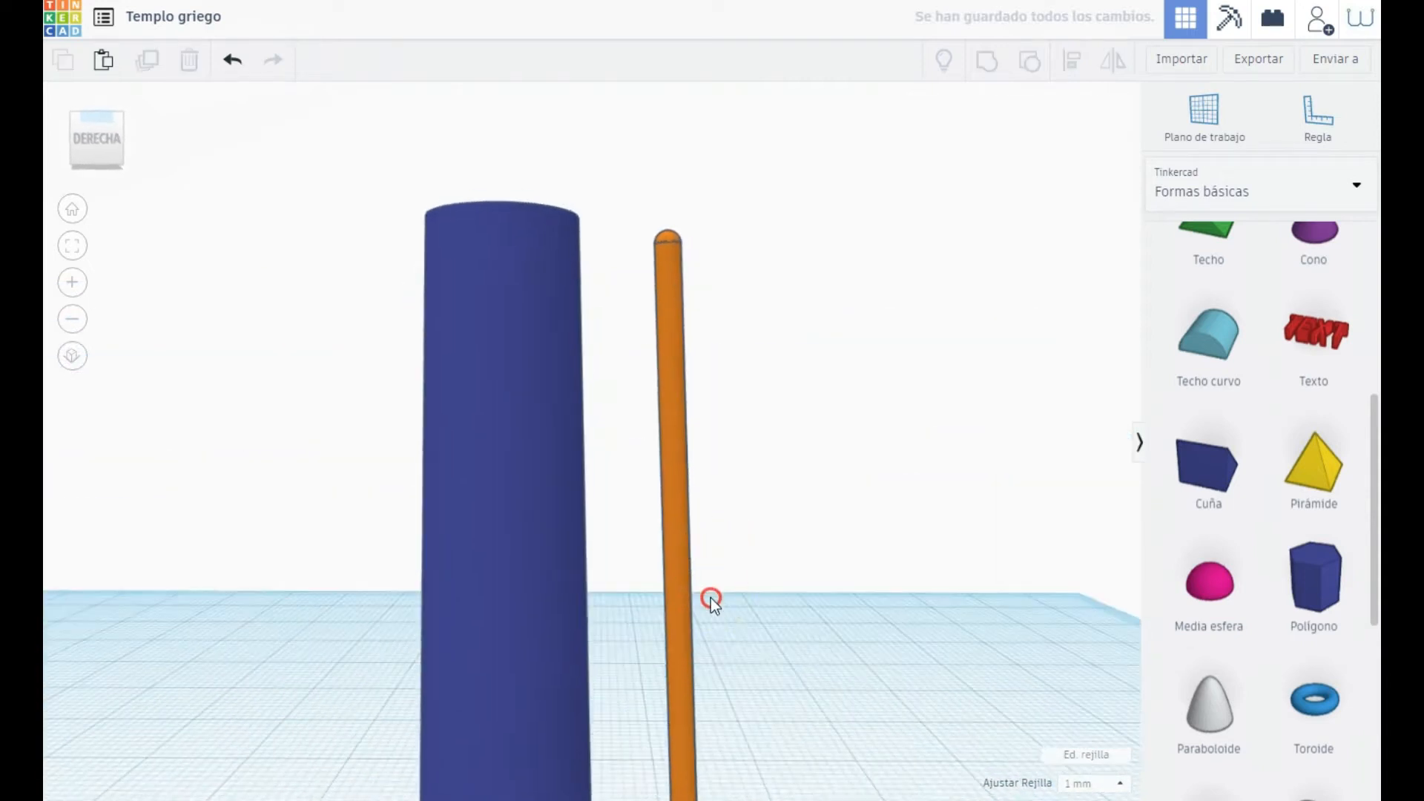
Step: Turn the round-capped rod into a hole and move it sideways until it meets the column's side
{"action": "left_click", "coordinate": [667, 671]}
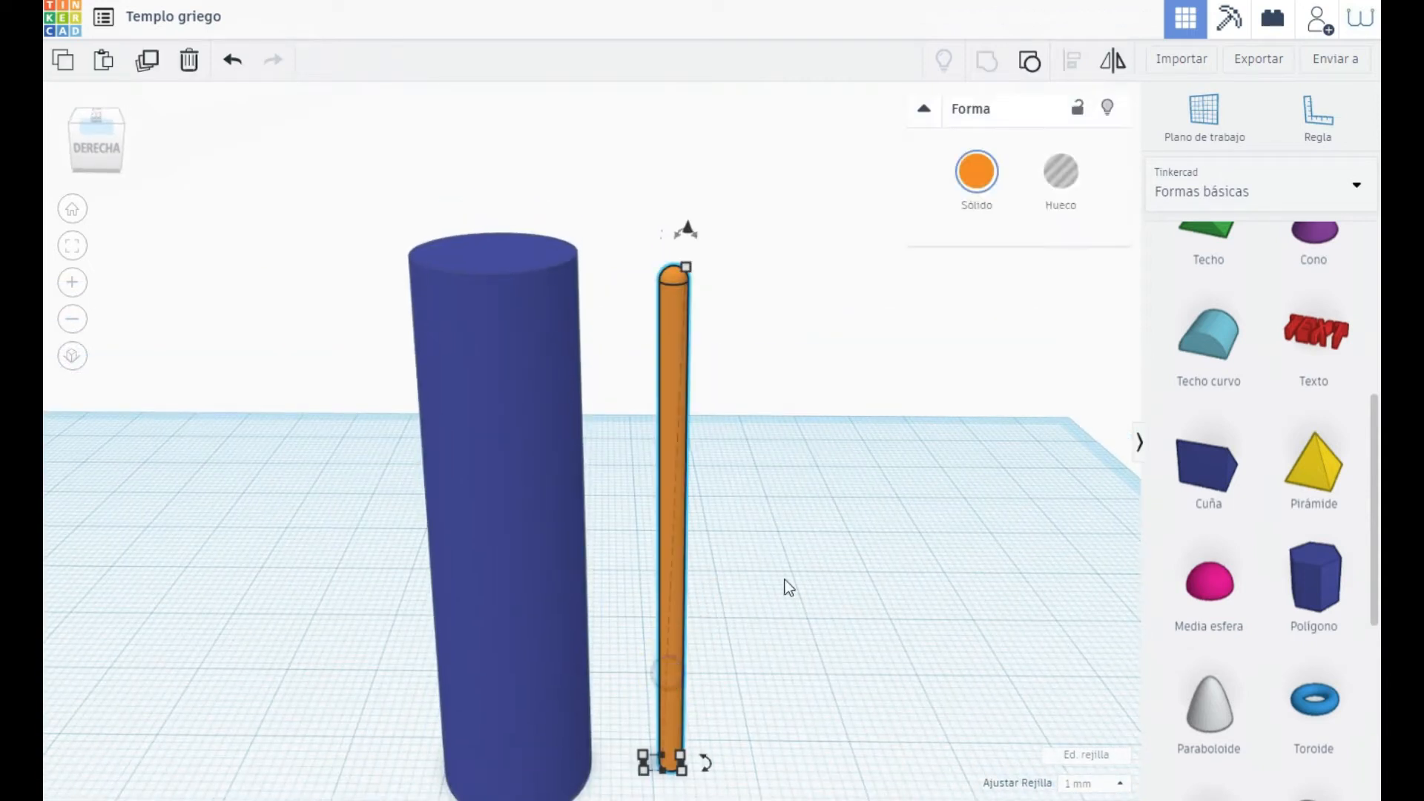
{"action": "left_click", "coordinate": [1061, 173]}
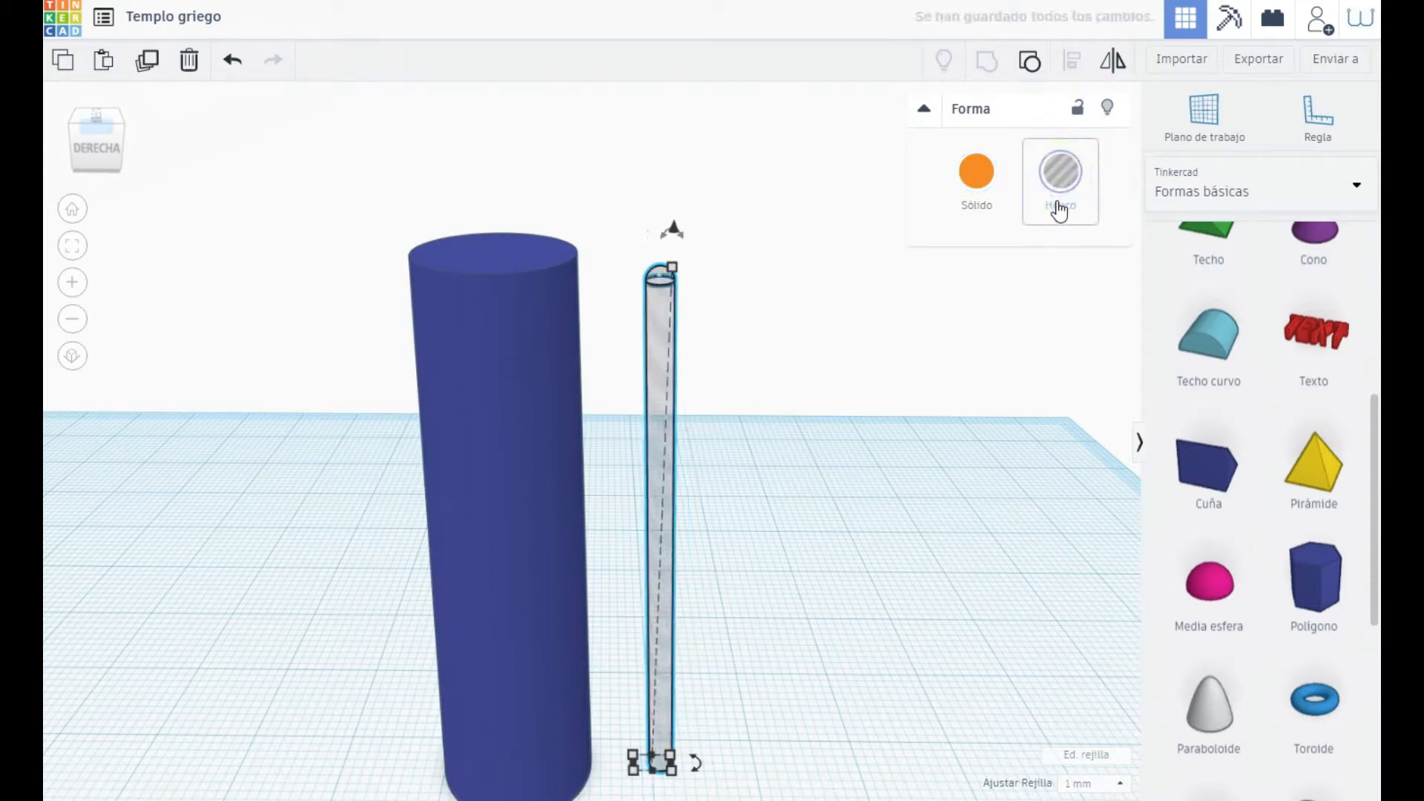
{"action": "key", "text": "Left"}
{"action": "key", "text": "Left"}
{"action": "key", "text": "Left"}
{"action": "key", "text": "Left"}
{"action": "key", "text": "Left"}
{"action": "key", "text": "Left"}
{"action": "key", "text": "Left"}
{"action": "key", "text": "Left"}
{"action": "key", "text": "Left"}
{"action": "key", "text": "Left"}
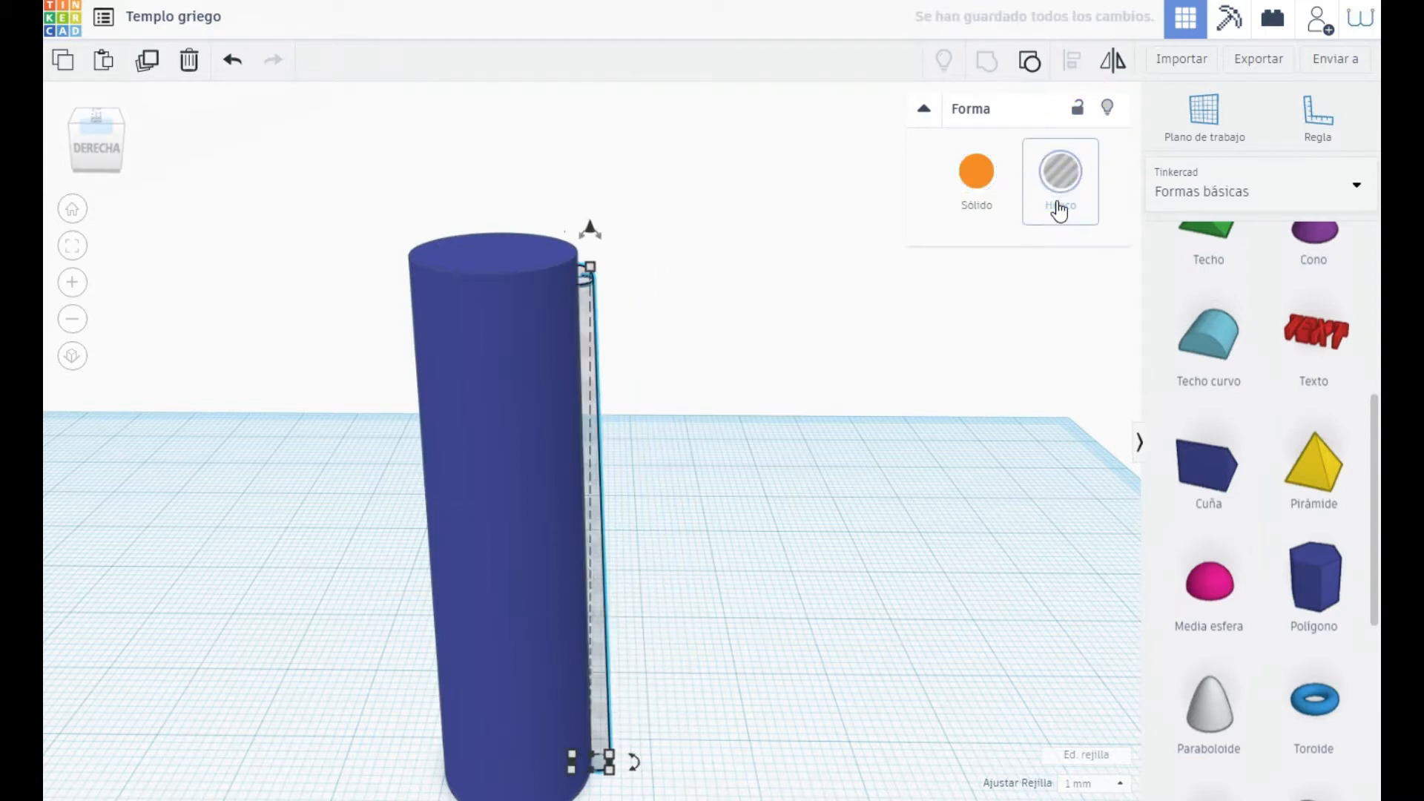
Step: Tilt the hole rod by 1° to follow the column's taper
{"action": "mouse_move", "coordinate": [786, 304]}
{"action": "right_mouse_down"}
{"action": "mouse_move", "coordinate": [683, 324]}
{"action": "mouse_move", "coordinate": [576, 315]}
{"action": "mouse_move", "coordinate": [598, 251]}
{"action": "mouse_move", "coordinate": [665, 311]}
{"action": "right_mouse_up"}
{"action": "left_click", "coordinate": [558, 289]}
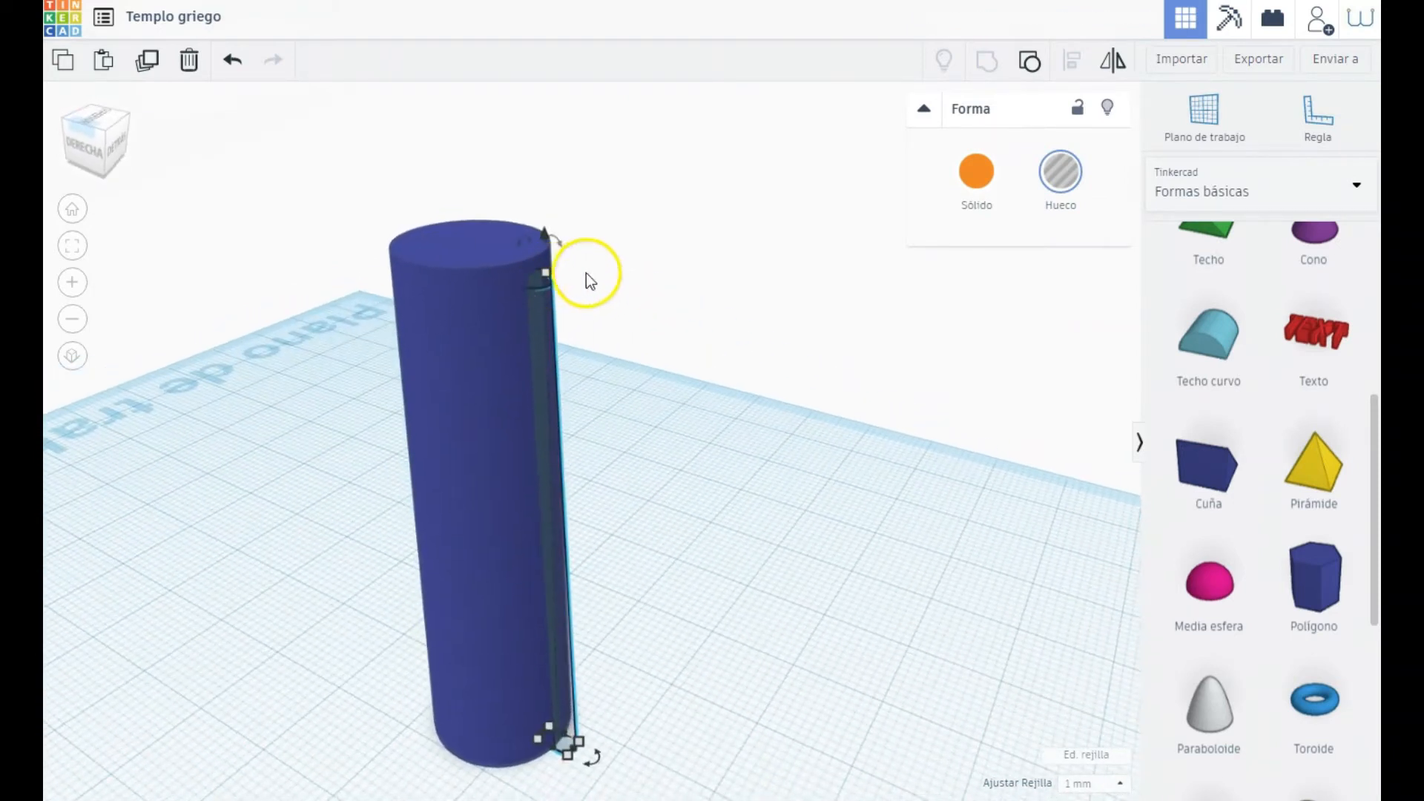
{"action": "right_click_drag", "start_coordinate": [582, 274], "coordinate": [624, 282]}
{"action": "left_click_drag", "start_coordinate": [565, 261], "coordinate": [569, 239]}
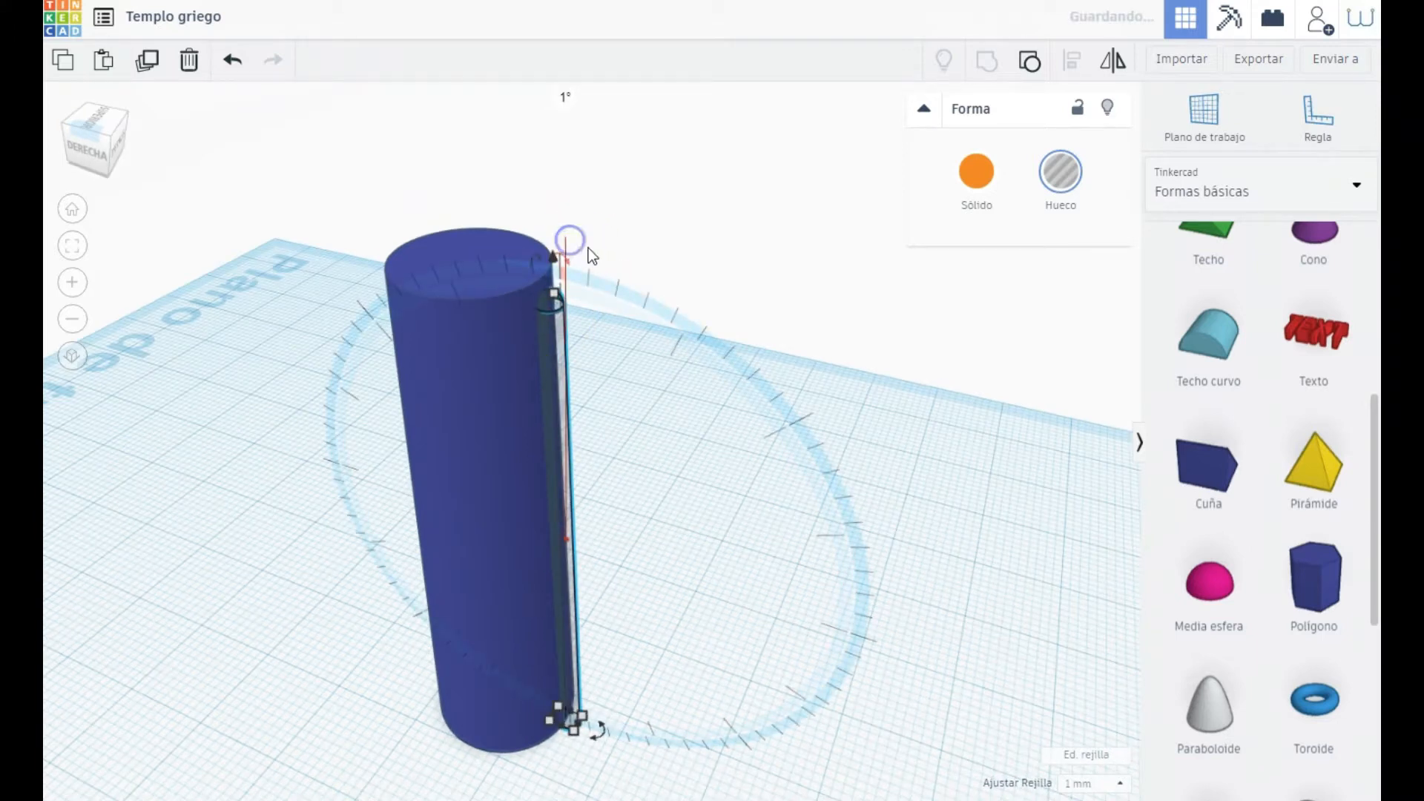
{"action": "left_click", "coordinate": [678, 258]}
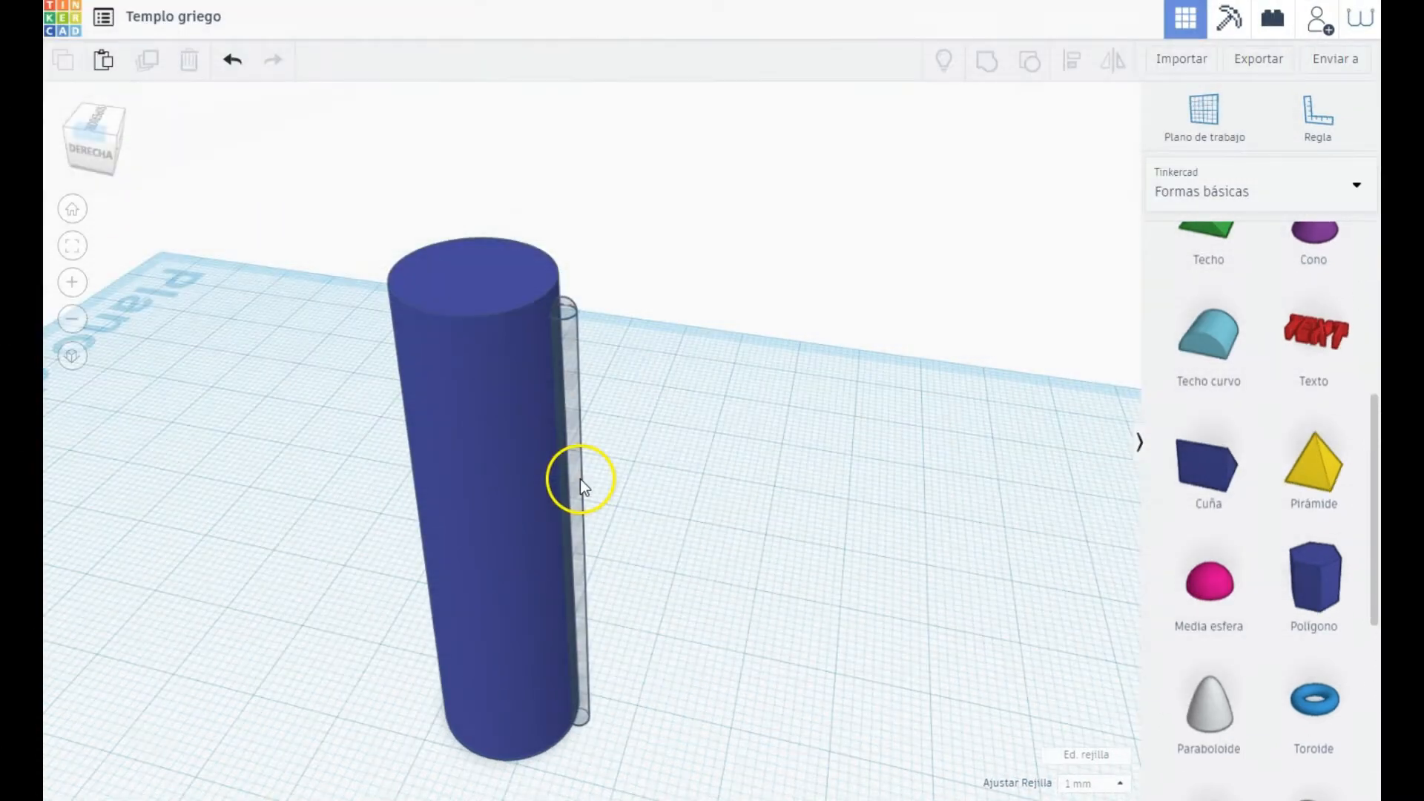
Step: Set the snap grid to 0.25 mm and nudge the hole rod one step deeper into the column
{"action": "left_click", "coordinate": [573, 482]}
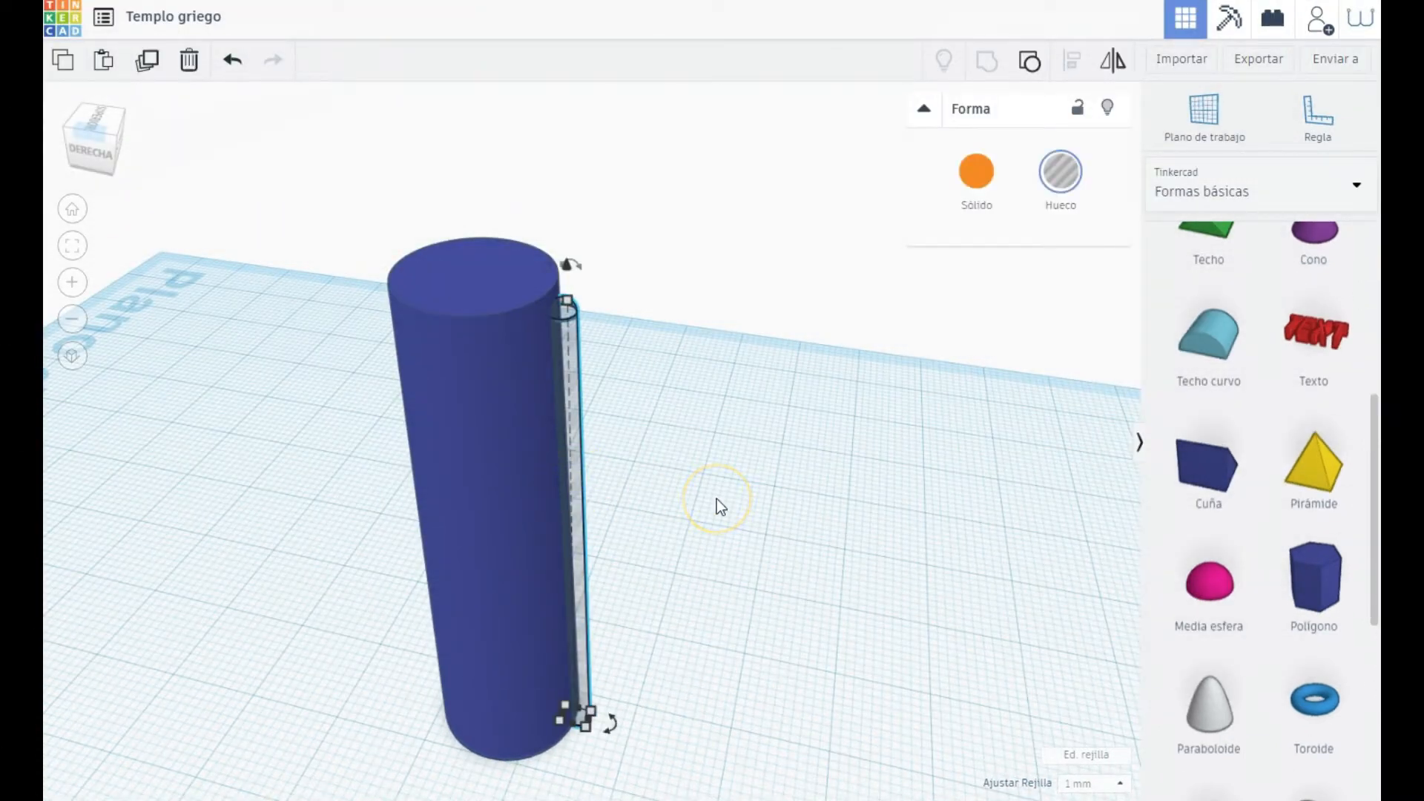
{"action": "key", "text": "Left"}
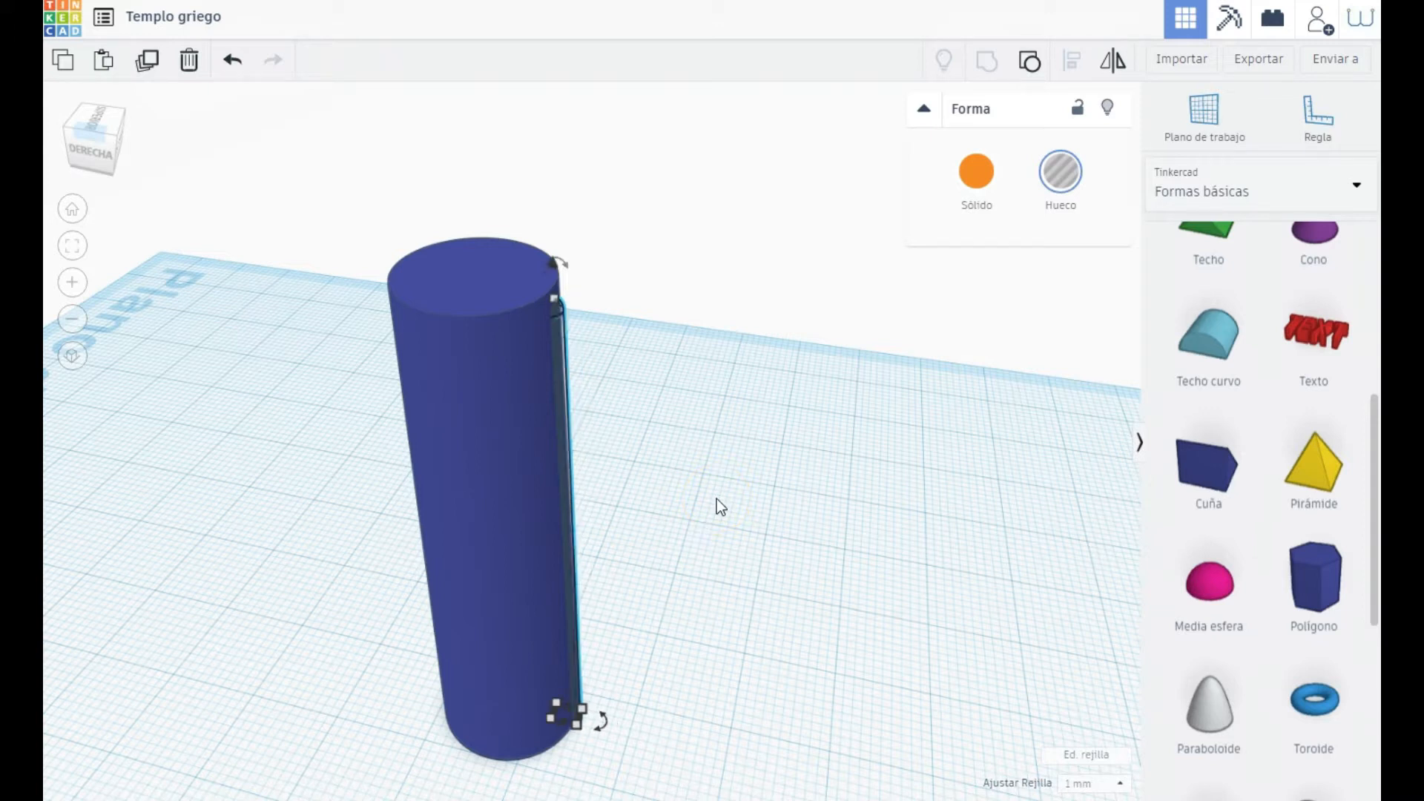
{"action": "key", "text": "Right"}
{"action": "left_click", "coordinate": [1093, 784]}
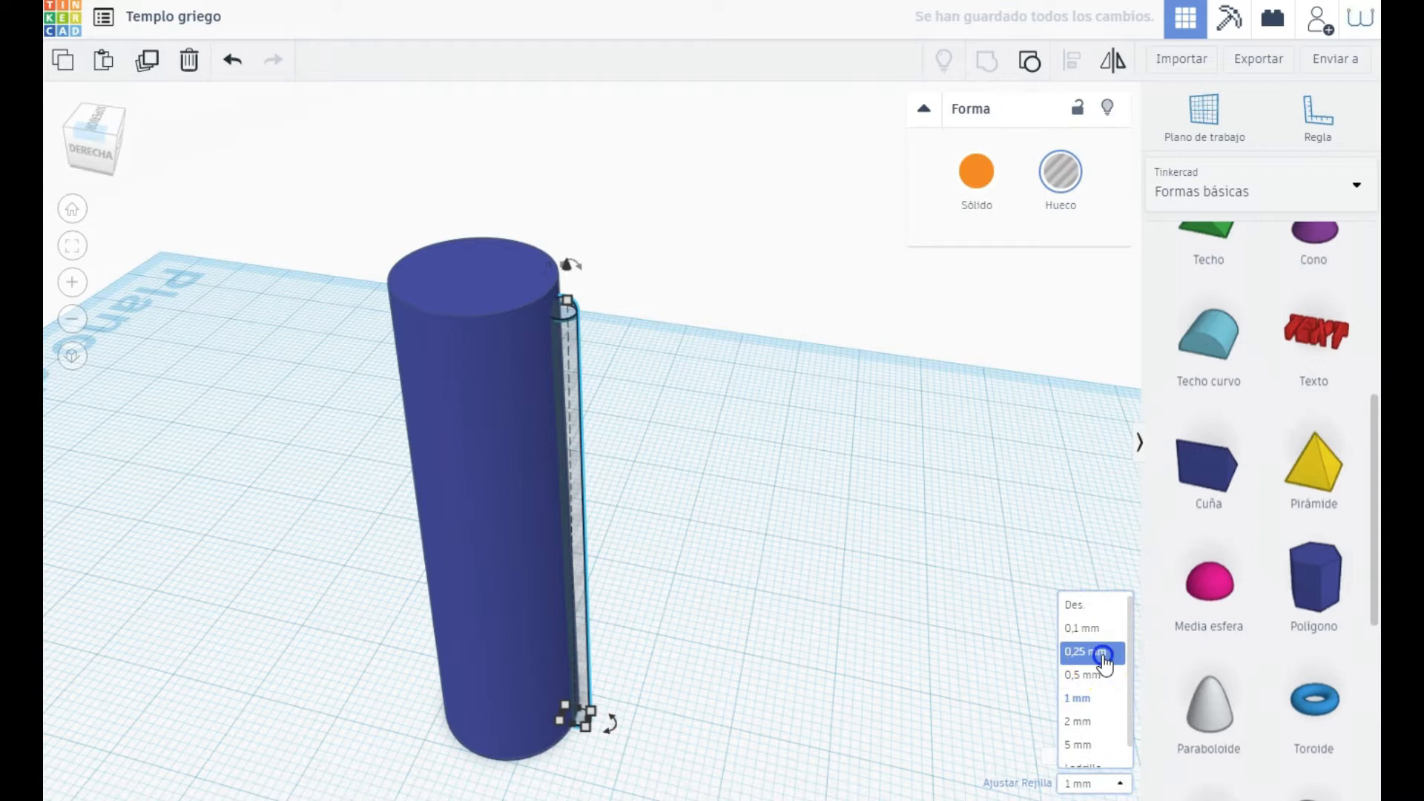
{"action": "left_click", "coordinate": [1090, 651]}
{"action": "key", "text": "Left"}
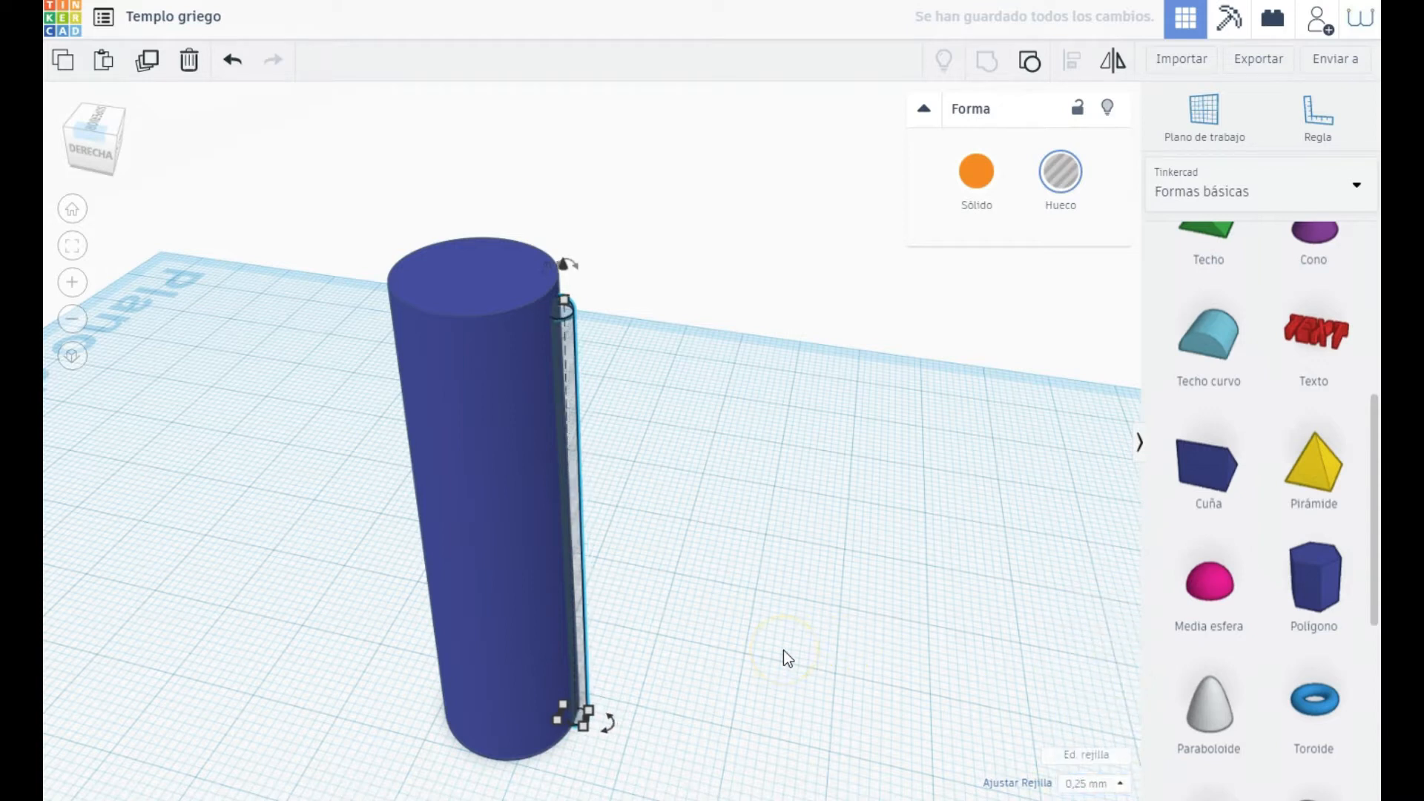
{"action": "right_click_drag", "start_coordinate": [749, 554], "coordinate": [706, 547]}
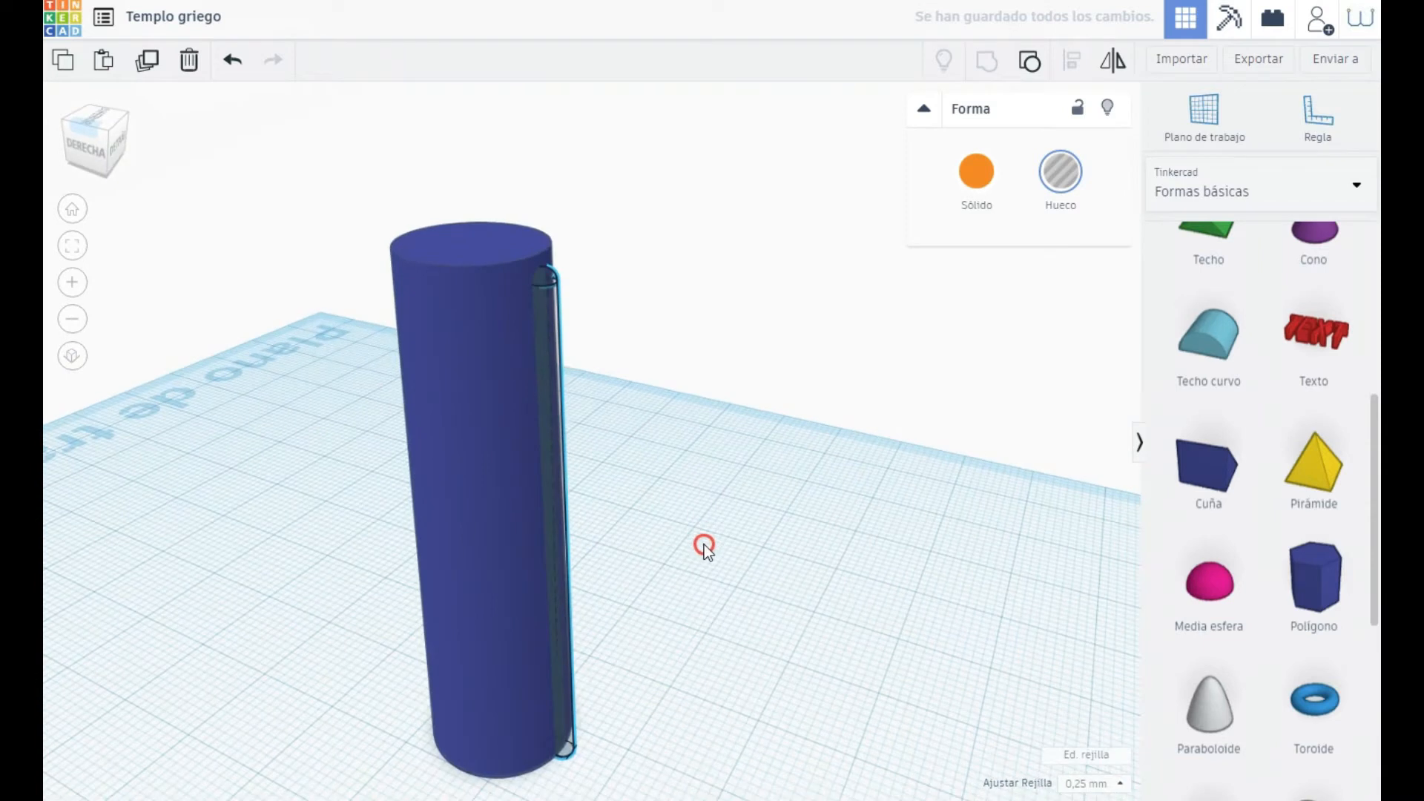
Step: Change the solid colour of the tapered column to grey
{"action": "left_click", "coordinate": [500, 512]}
{"action": "left_click", "coordinate": [977, 172]}
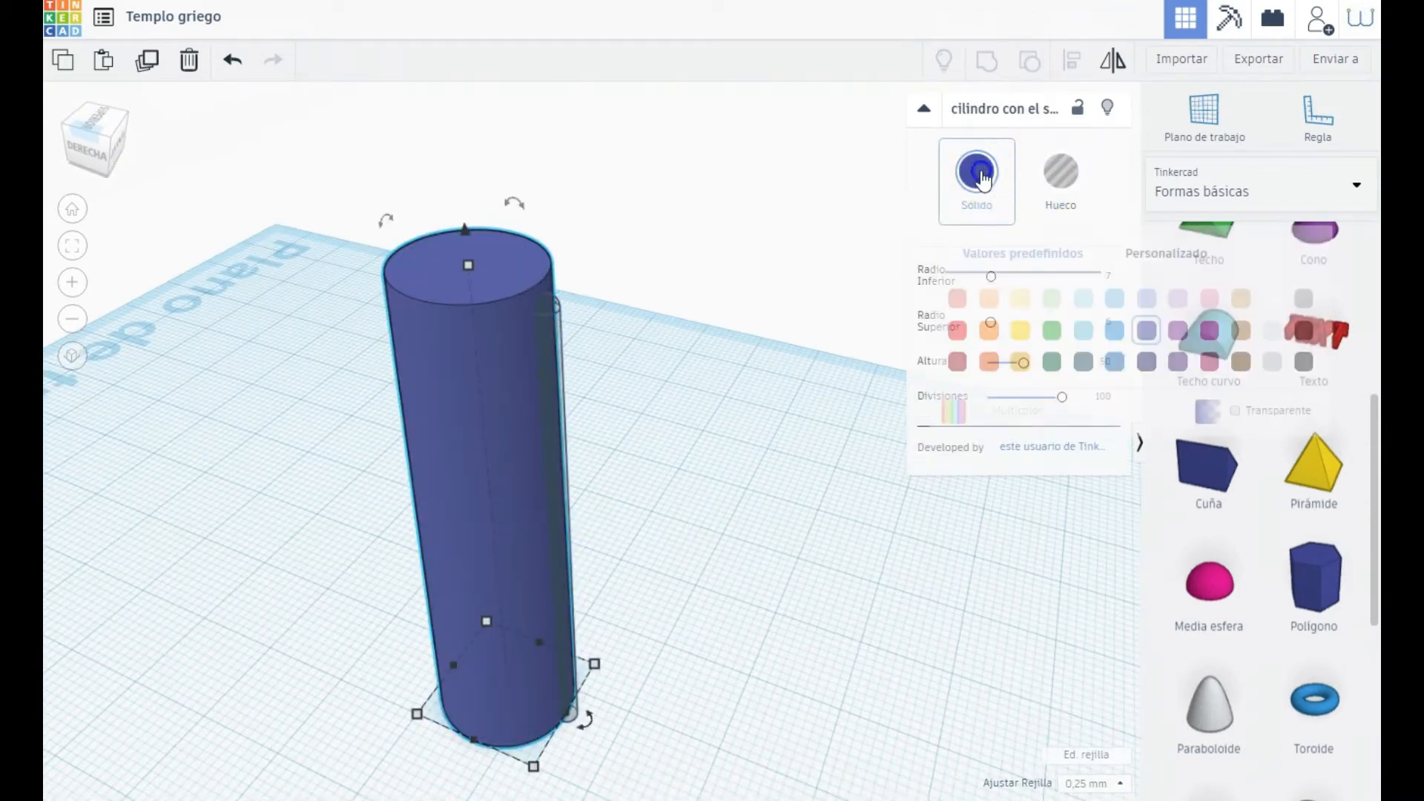
{"action": "left_click", "coordinate": [1273, 364]}
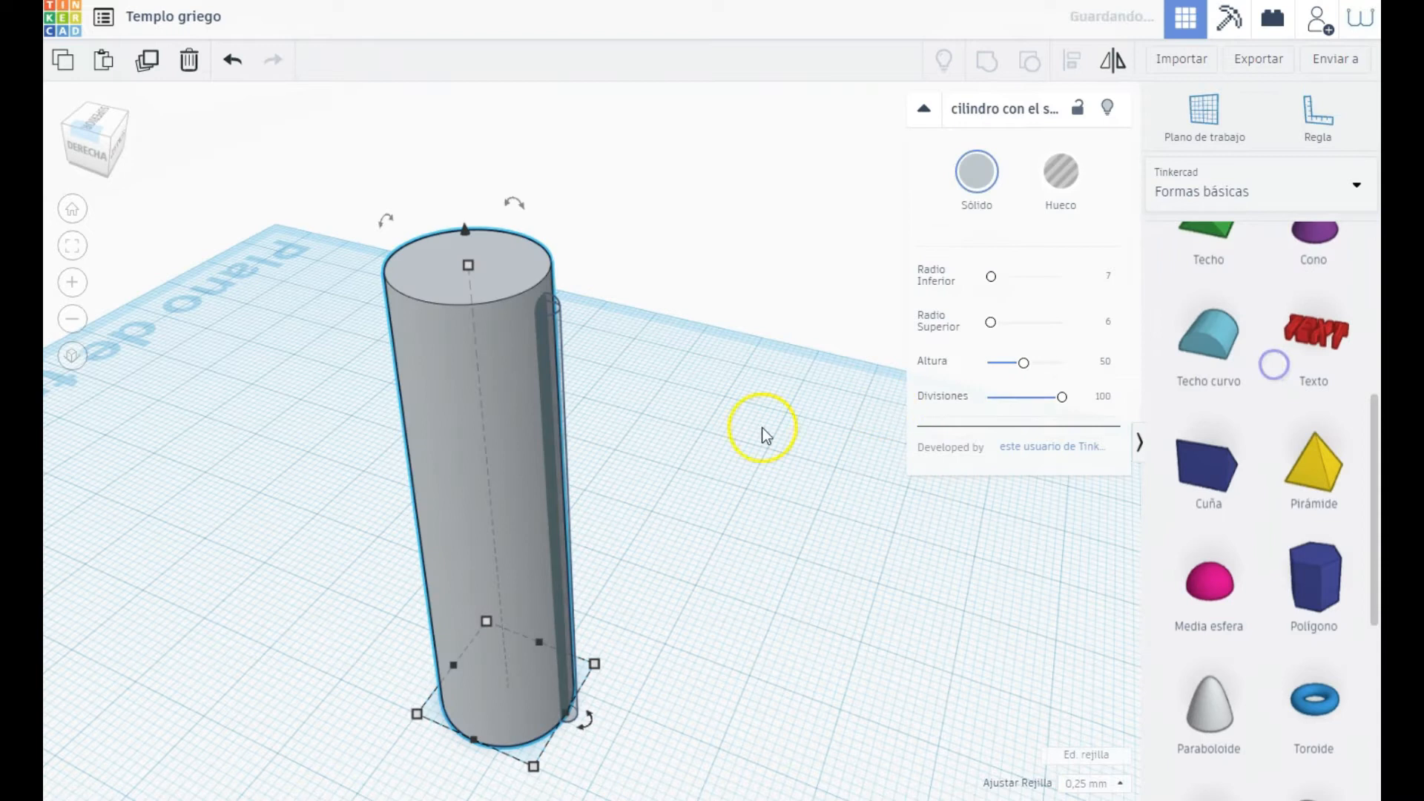
{"action": "right_click_drag", "start_coordinate": [679, 445], "coordinate": [617, 518]}
{"action": "left_click", "coordinate": [580, 541]}
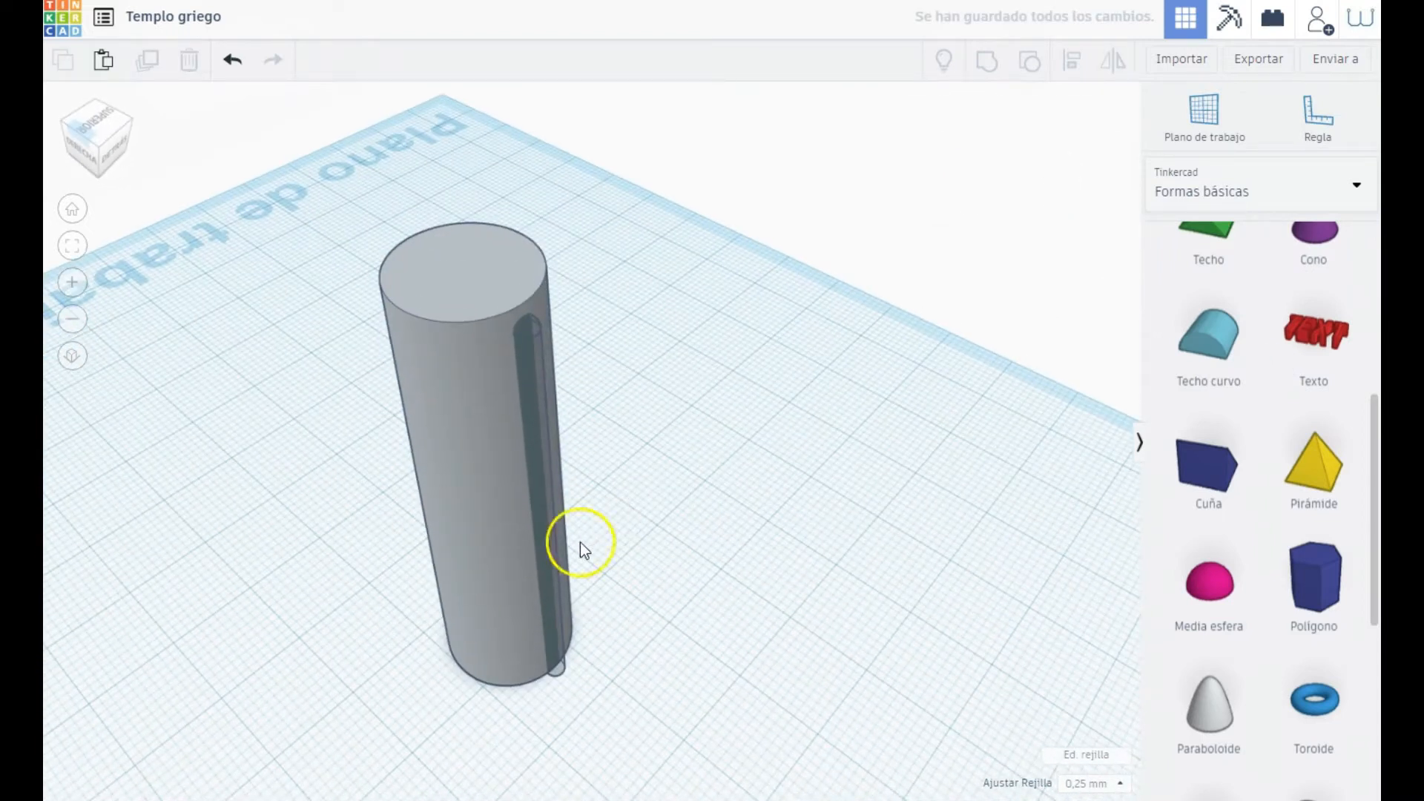
Step: Duplicate the hole rod and place the copy at the adjacent side of the column, a quarter of the way around
{"action": "left_click", "coordinate": [553, 600]}
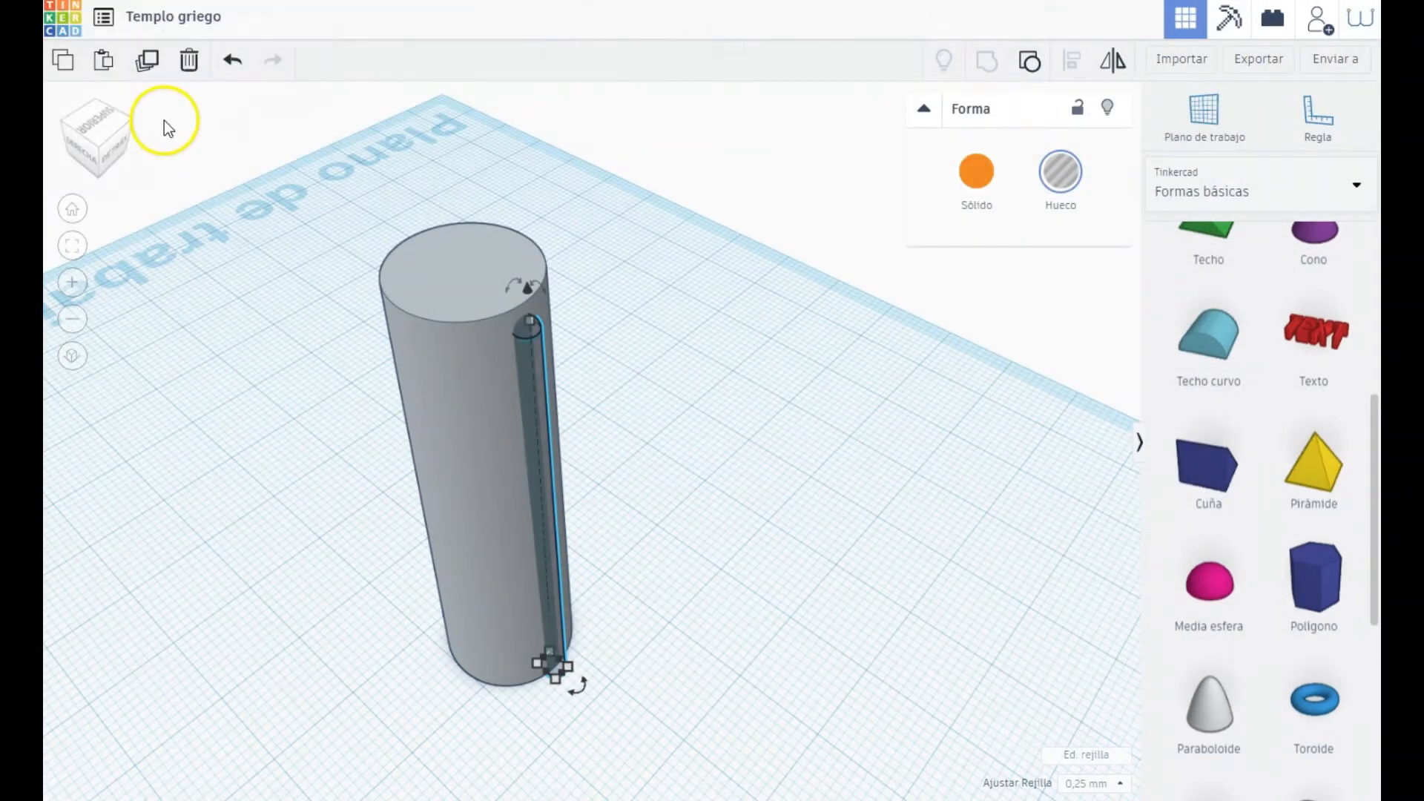
{"action": "left_click", "coordinate": [147, 60]}
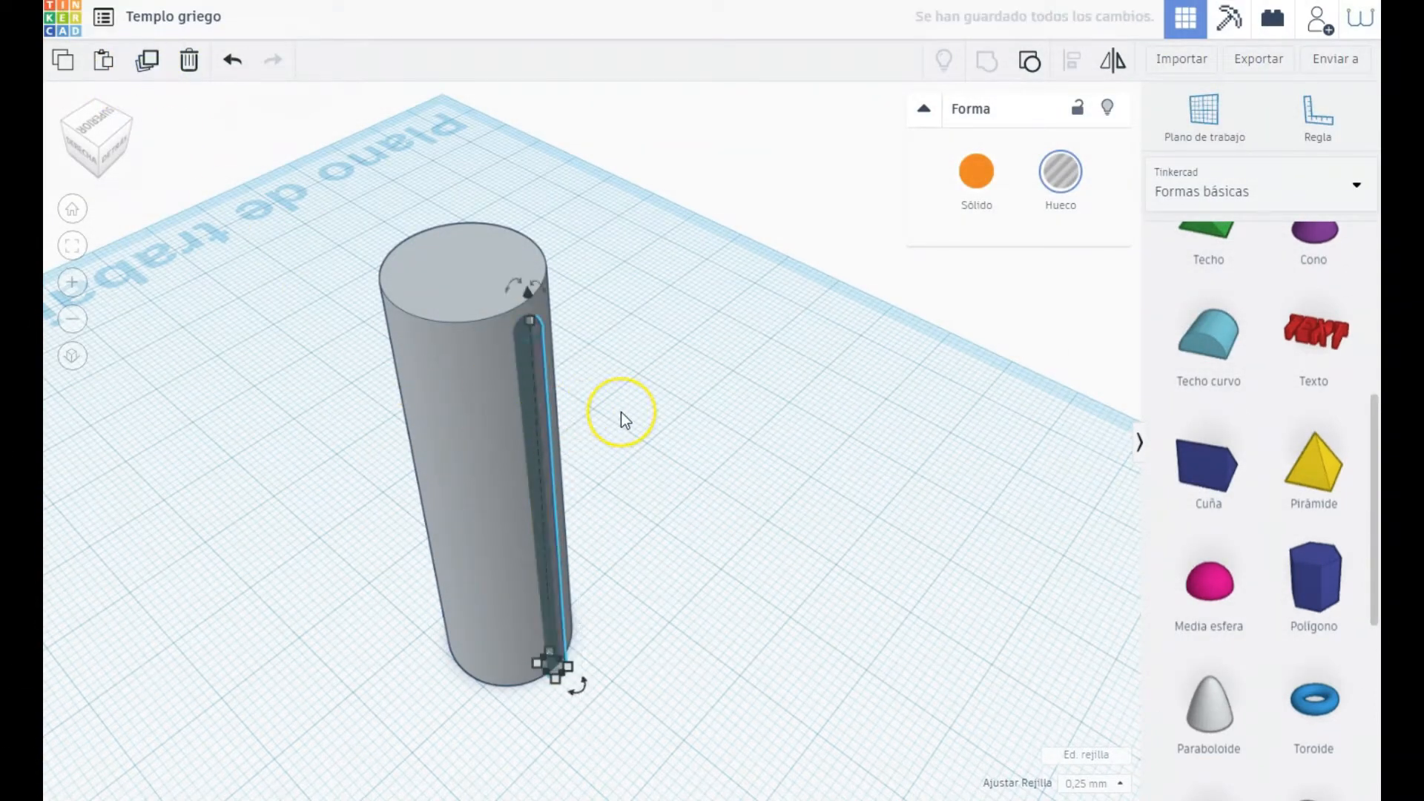
{"action": "key", "text": "ctrl+v"}
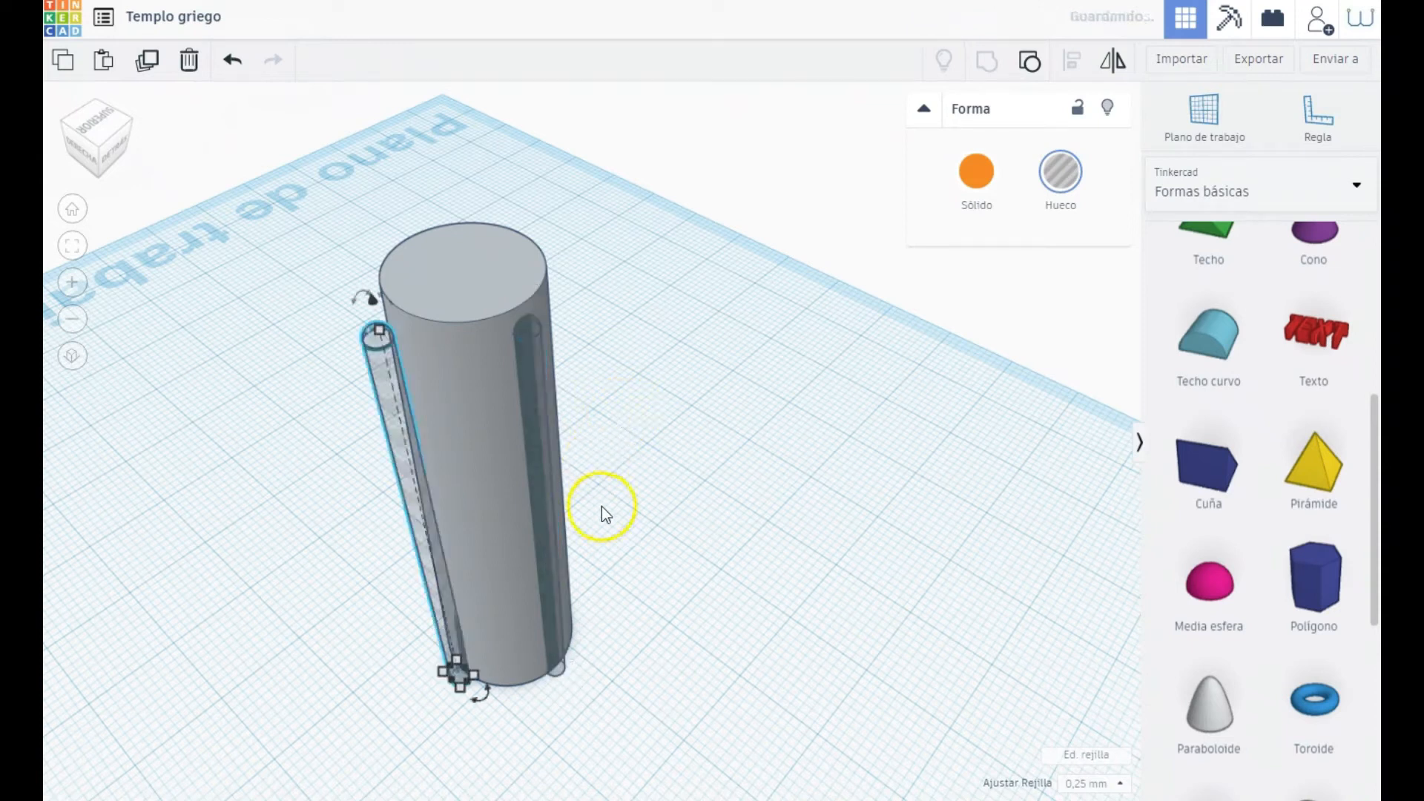
Step: Rotate the copied hole rod horizontally to lean with the column's taper and nudge it into the column's side
{"action": "left_click_drag", "start_coordinate": [487, 697], "coordinate": [451, 690]}
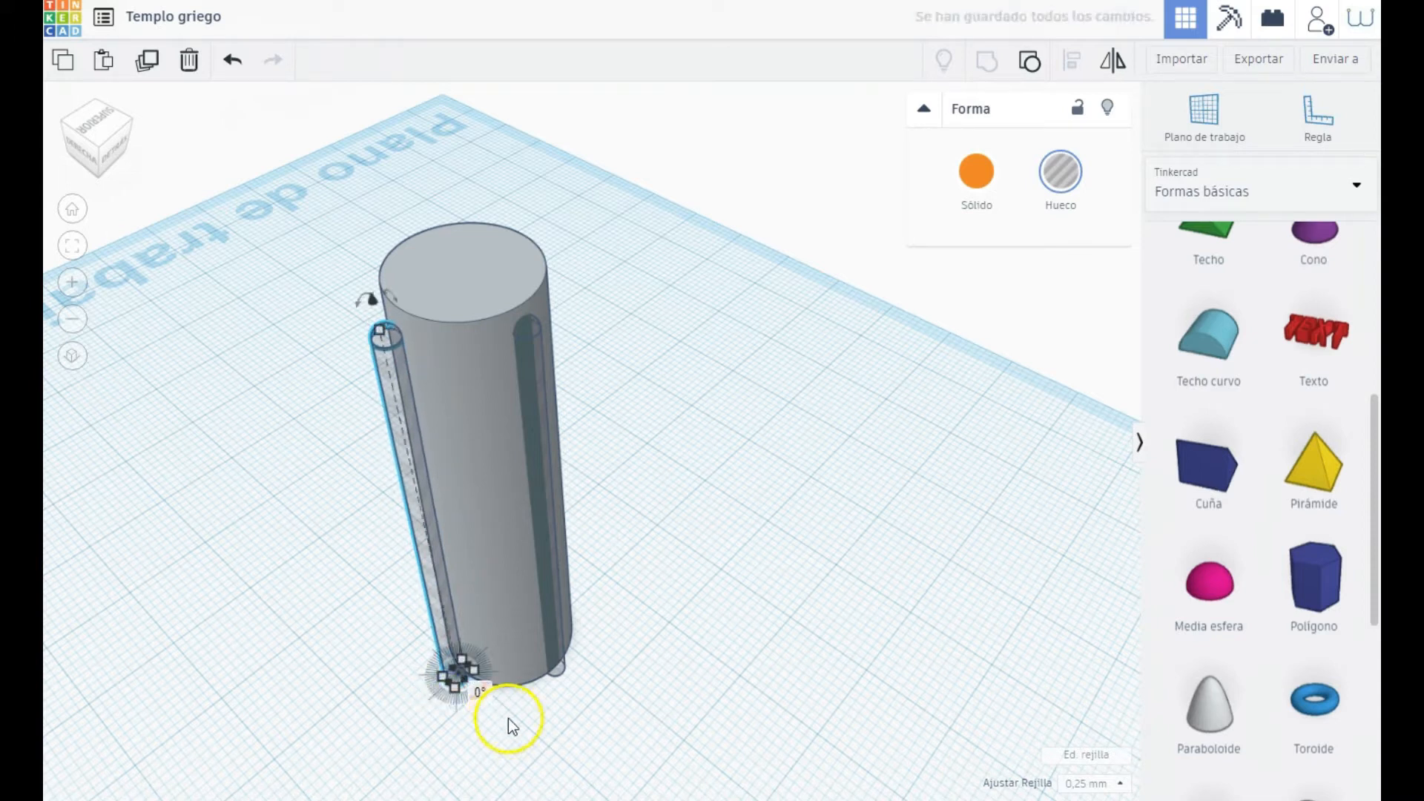
{"action": "left_click", "coordinate": [557, 727]}
{"action": "right_click_drag", "start_coordinate": [557, 727], "coordinate": [486, 663]}
{"action": "left_click", "coordinate": [430, 611]}
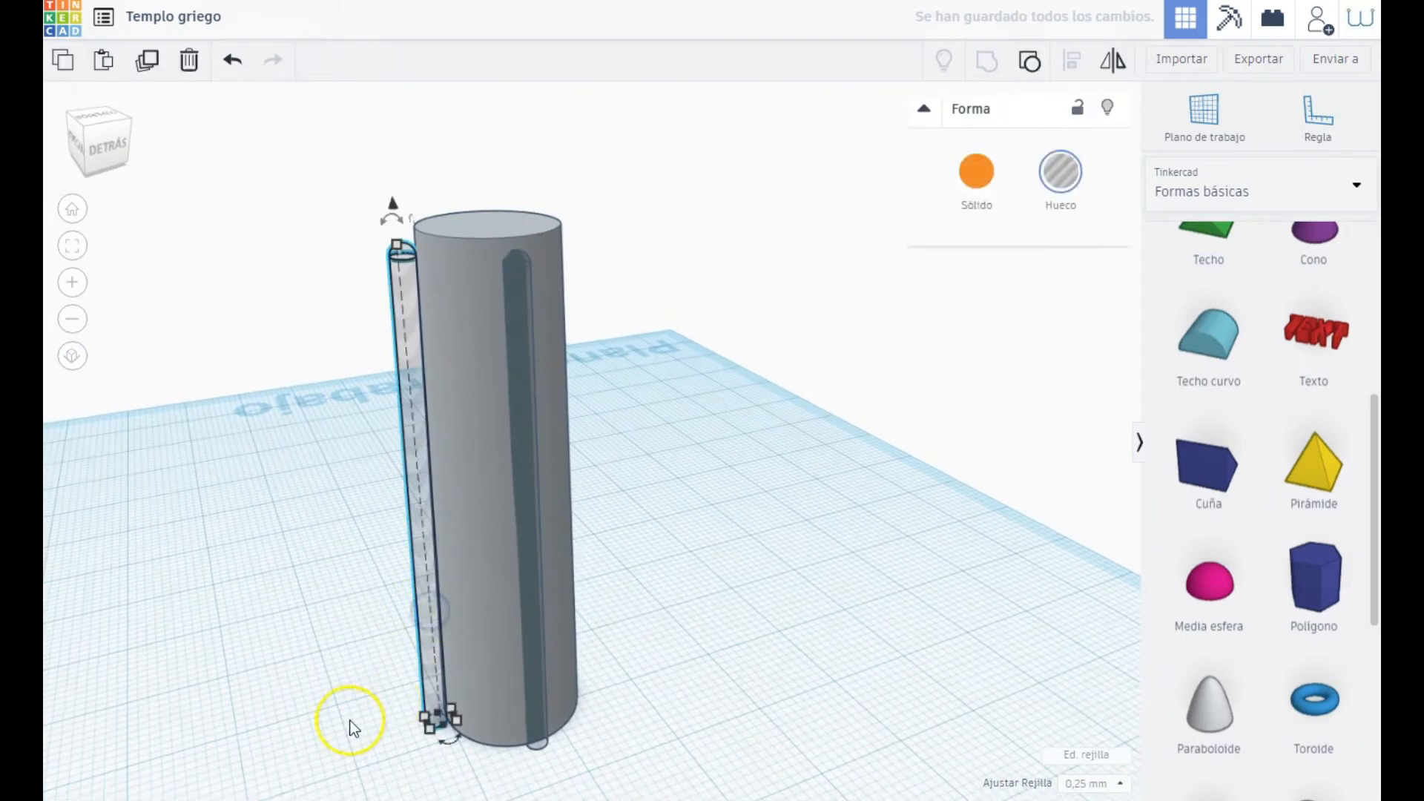
{"action": "key", "text": "Right"}
{"action": "key", "text": "Right"}
{"action": "key", "text": "Right"}
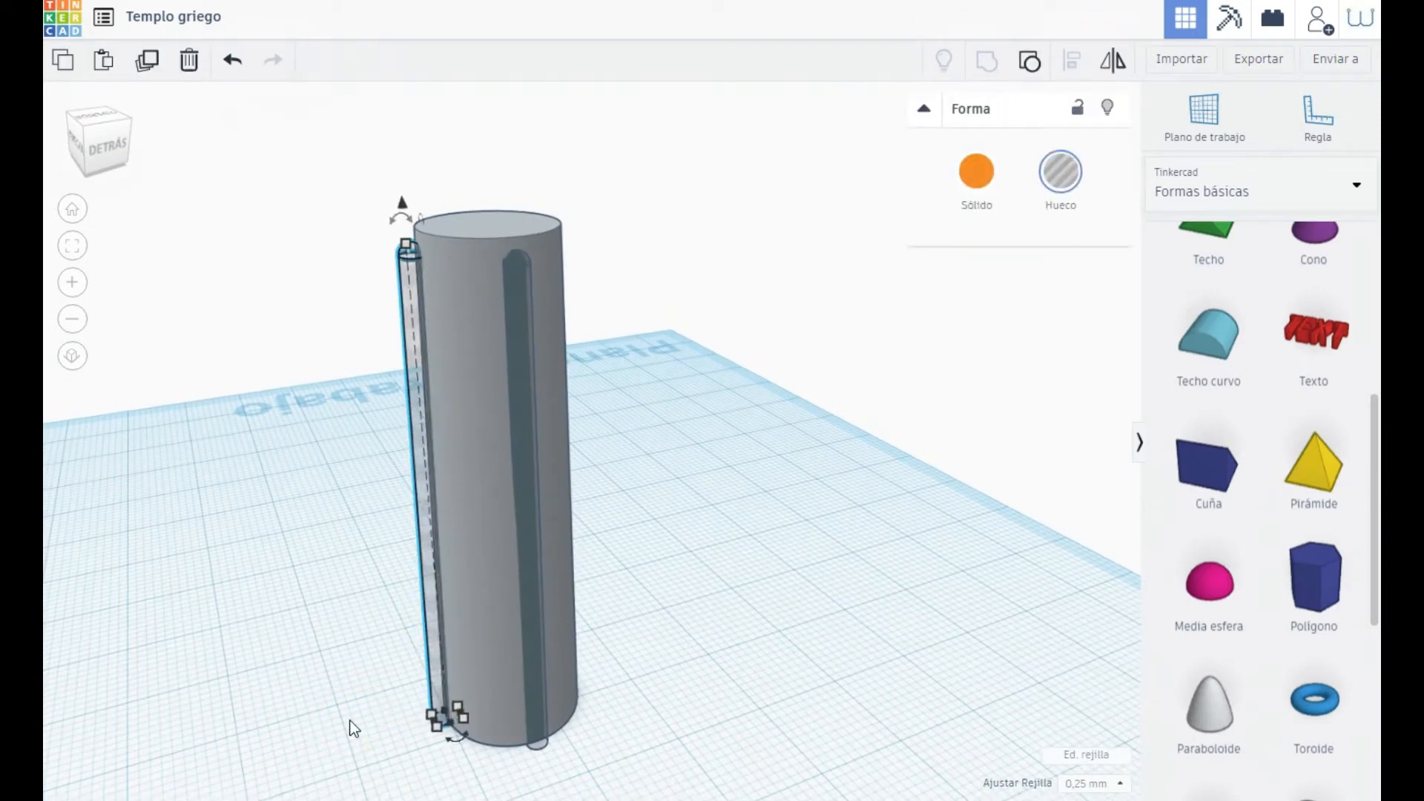
Step: Nudge the side hole rod one more step into the column and make a horizontally mirrored duplicate of it
{"action": "key", "text": "Right"}
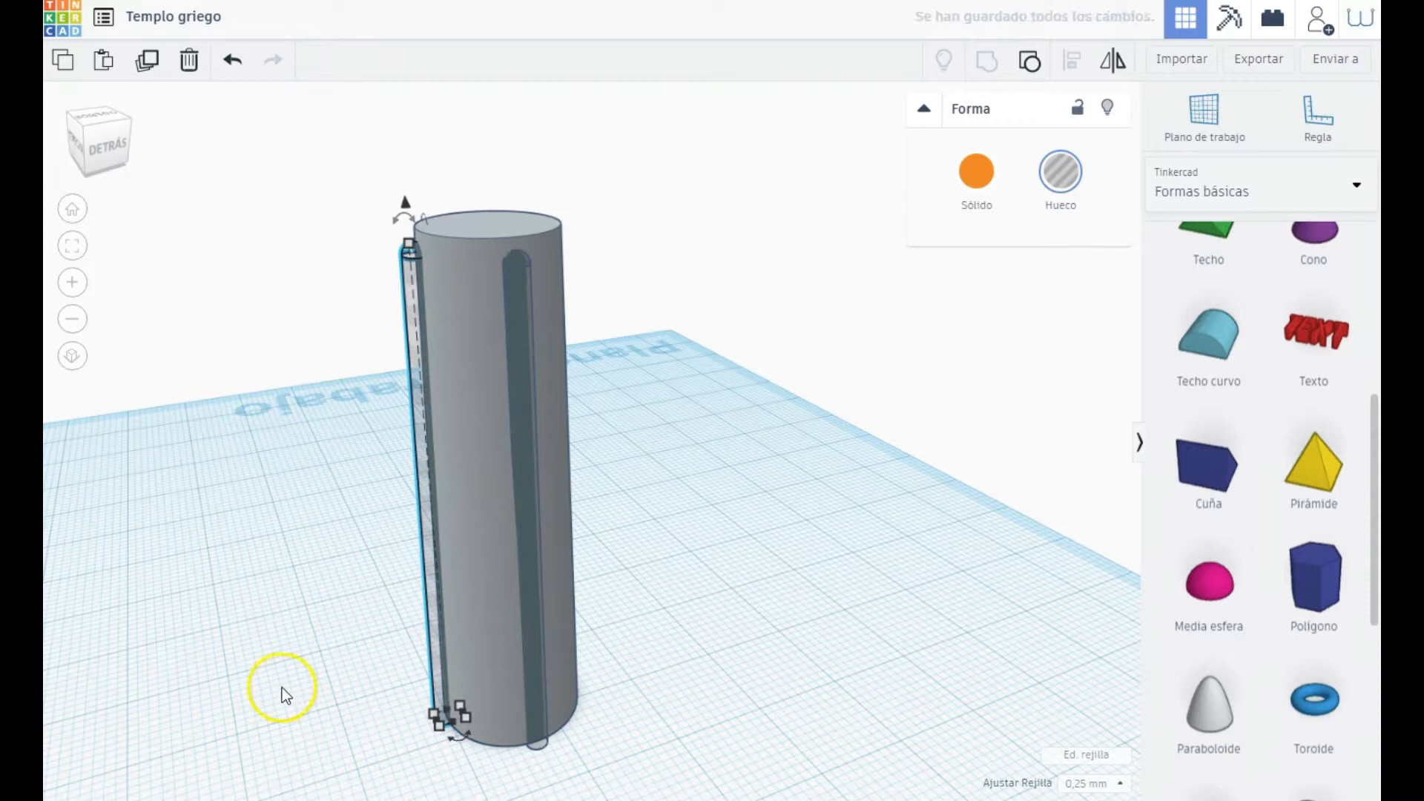
{"action": "mouse_move", "coordinate": [439, 703]}
{"action": "right_mouse_down"}
{"action": "mouse_move", "coordinate": [359, 788]}
{"action": "mouse_move", "coordinate": [398, 784]}
{"action": "mouse_move", "coordinate": [316, 714]}
{"action": "right_mouse_up"}
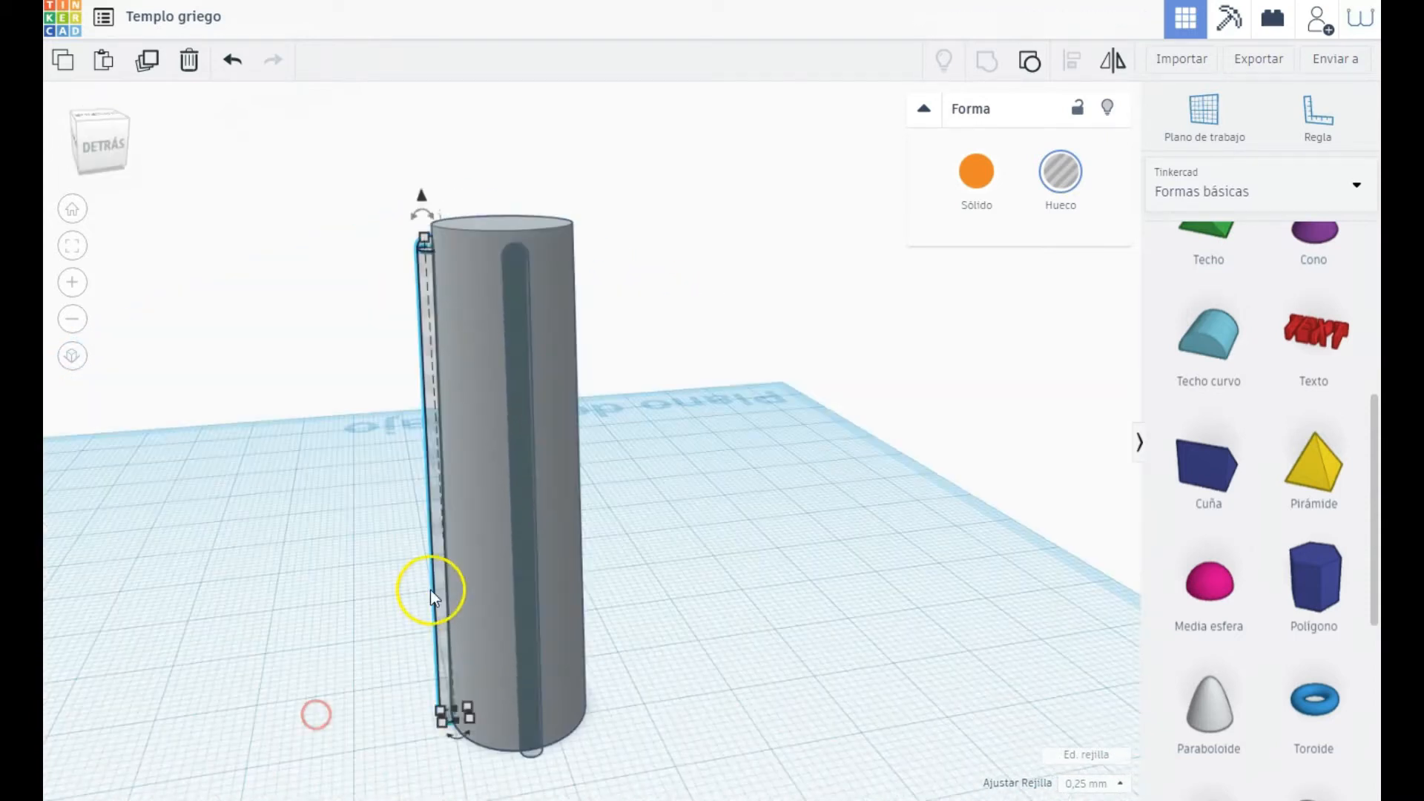
{"action": "left_click", "coordinate": [148, 59]}
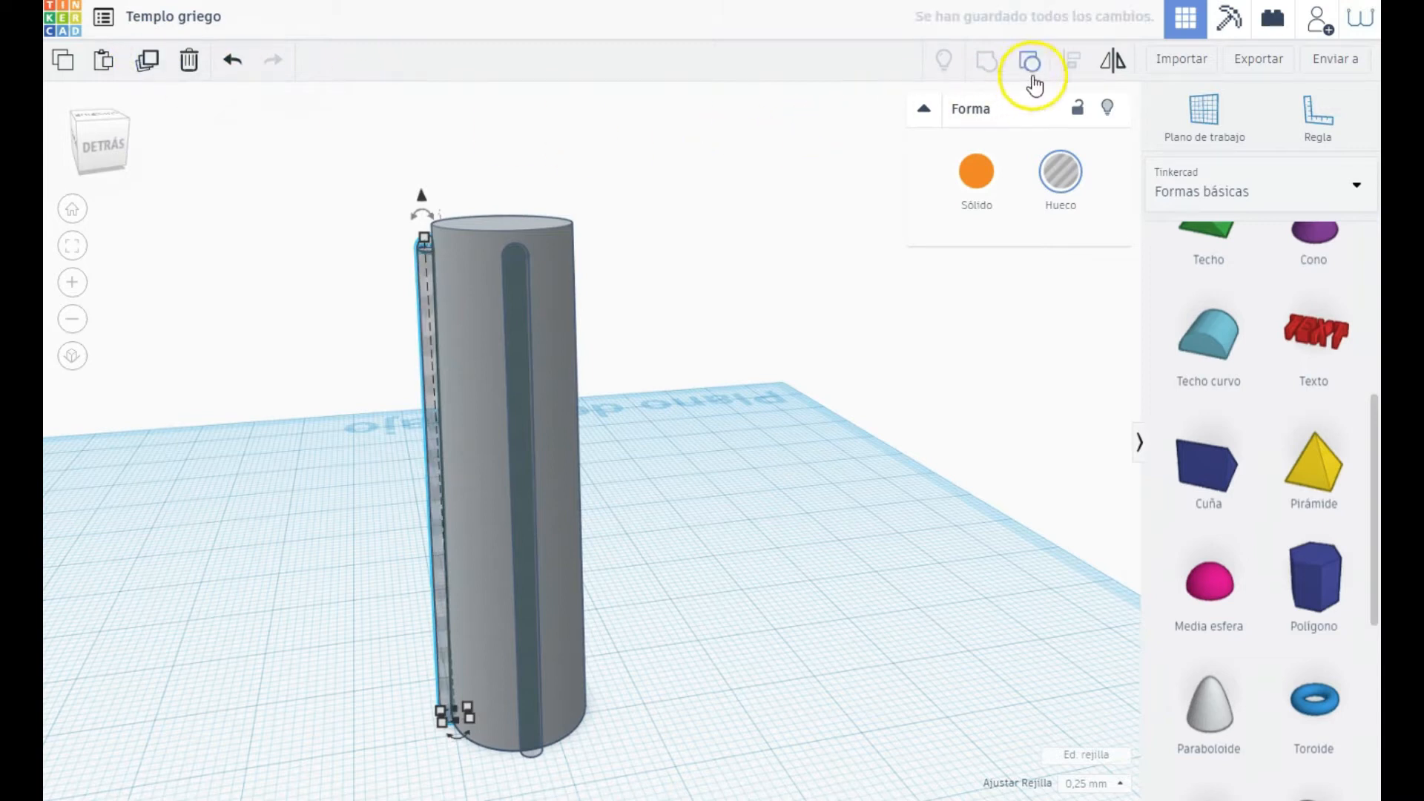
{"action": "left_click", "coordinate": [1110, 59]}
{"action": "left_click", "coordinate": [446, 701]}
{"action": "left_click", "coordinate": [356, 719]}
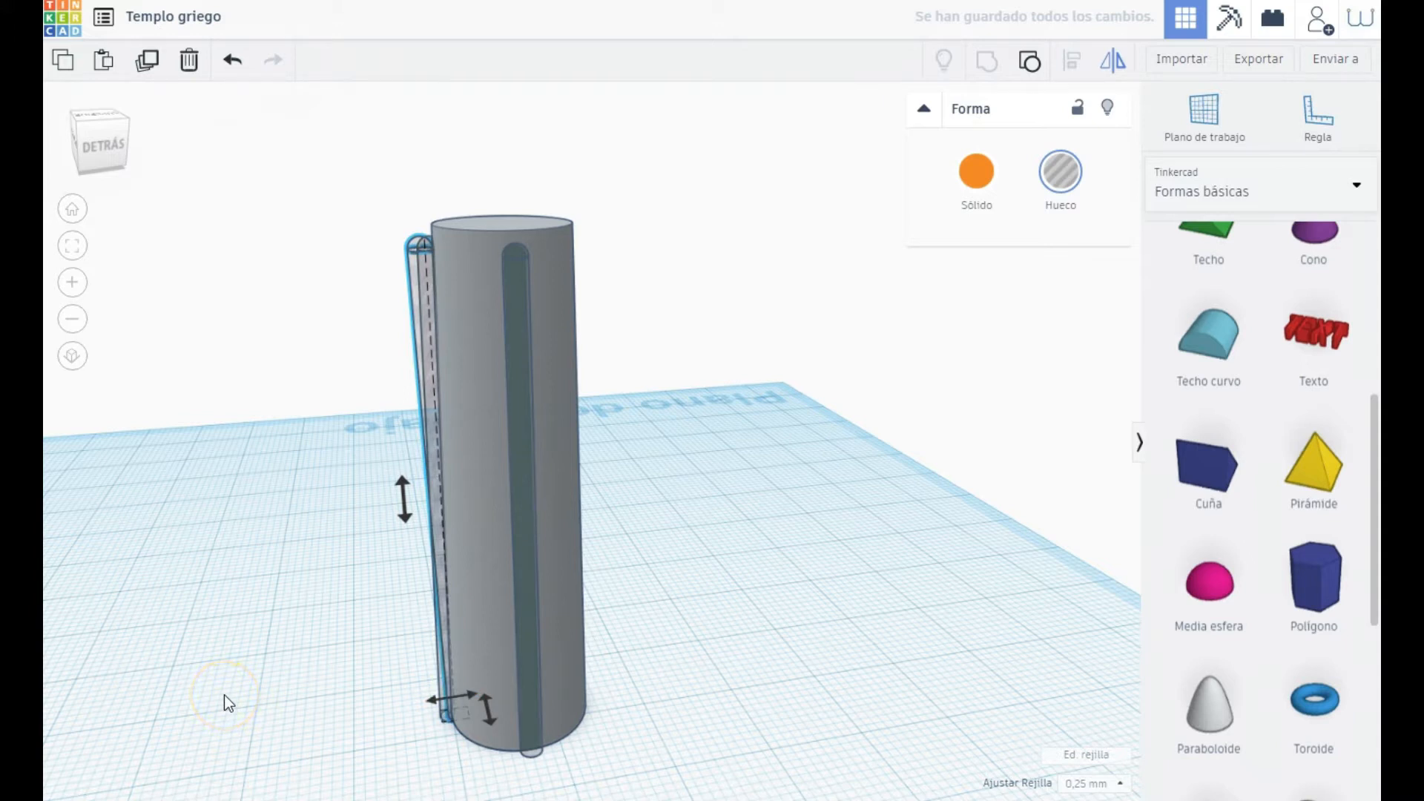
Step: Move the mirrored hole rod across to the opposite side of the column and sink it slightly into the surface
{"action": "key", "text": "shift+Right"}
{"action": "key", "text": "shift+Right"}
{"action": "key", "text": "shift+Right"}
{"action": "key", "text": "shift+Right"}
{"action": "key", "text": "shift+Right"}
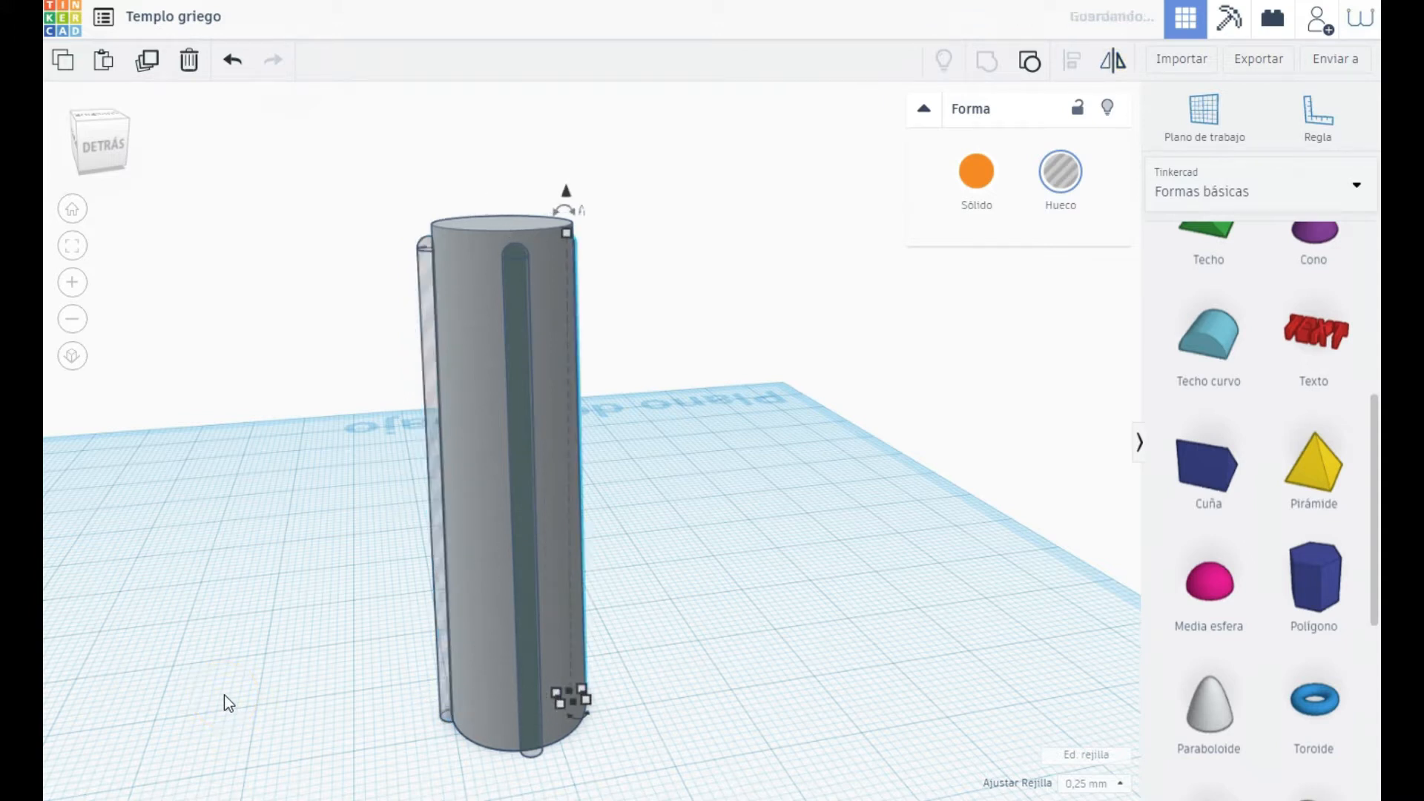
{"action": "key", "text": "shift+Right"}
{"action": "right_click_drag", "start_coordinate": [768, 598], "coordinate": [664, 590]}
{"action": "right_click_drag", "start_coordinate": [767, 741], "coordinate": [752, 737]}
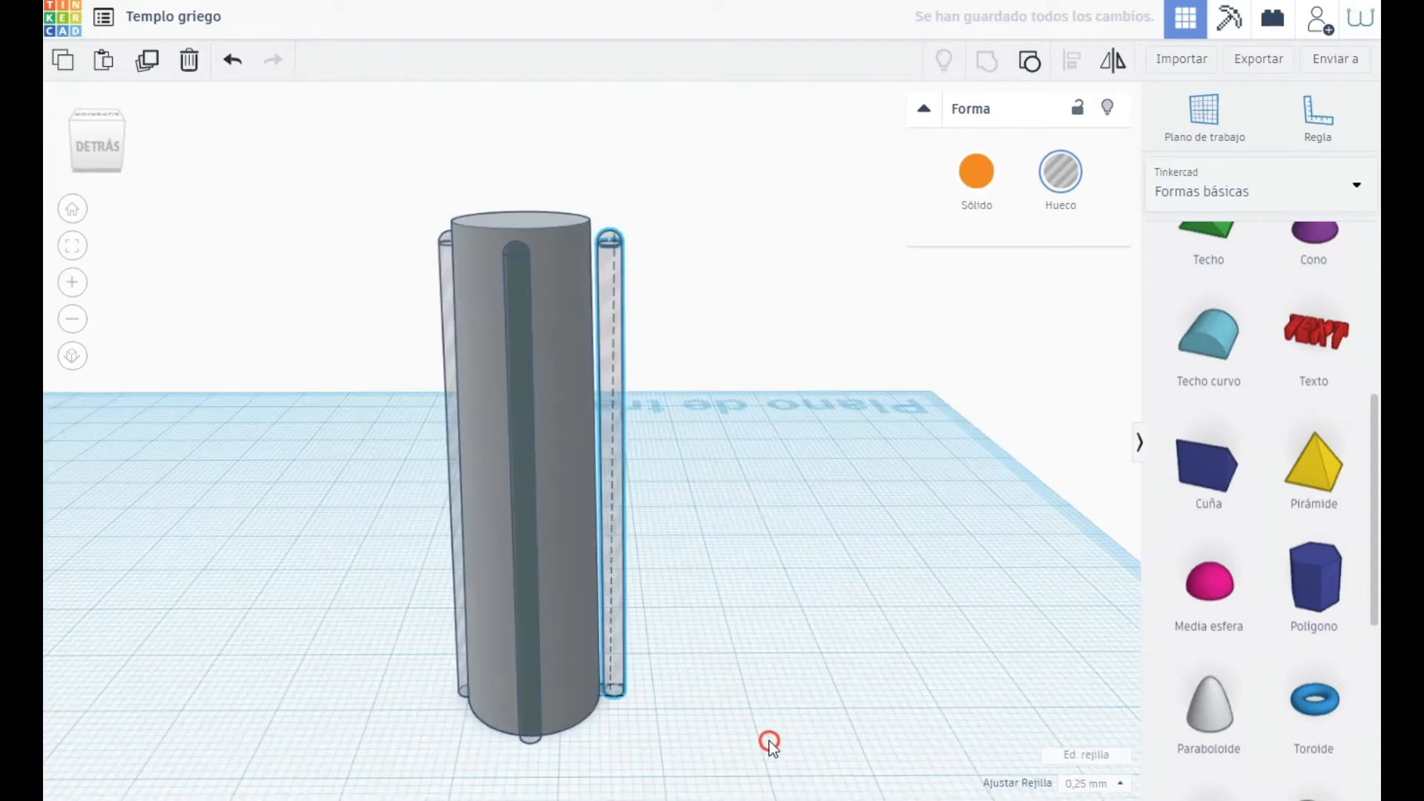
{"action": "key", "text": "Left"}
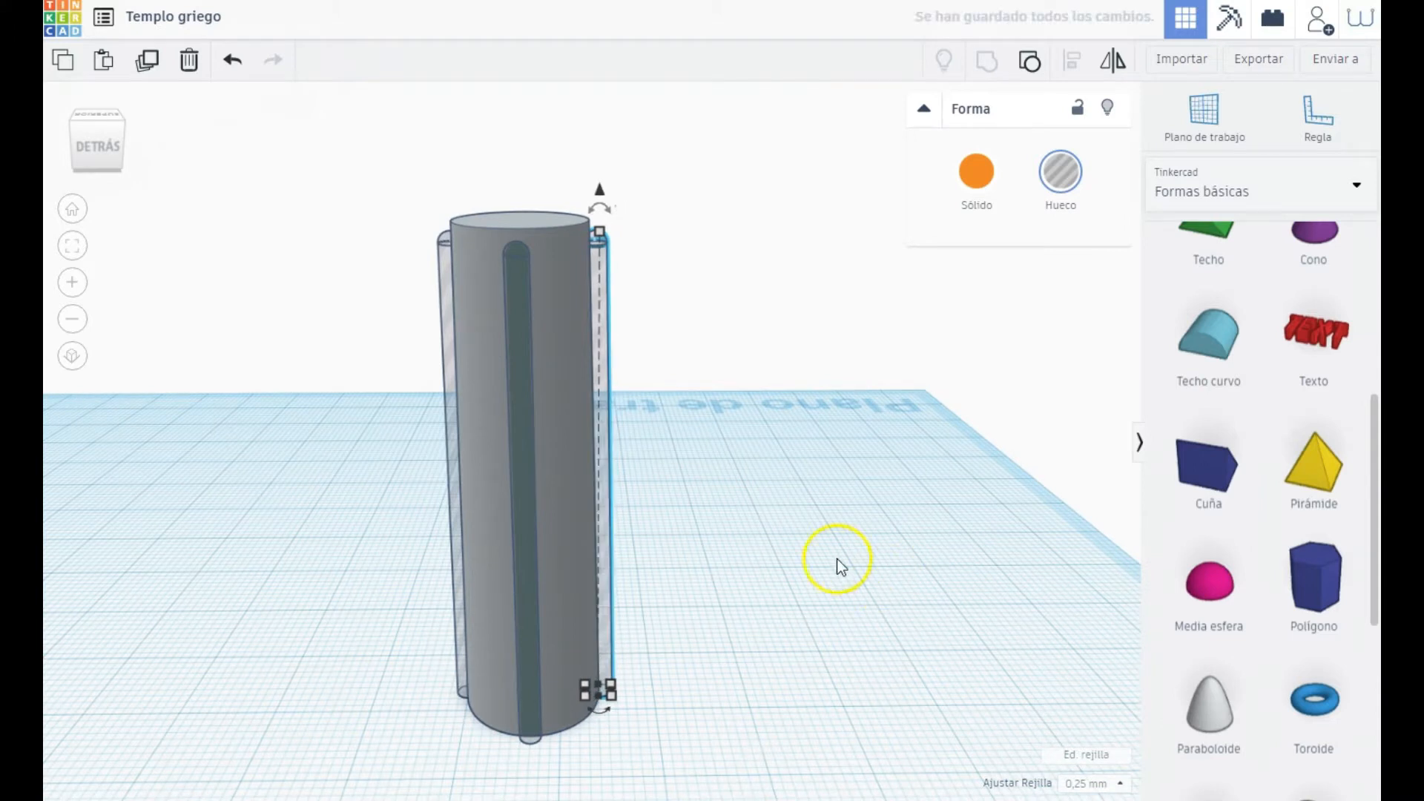
Step: Duplicate the hole rod on the column's rear face and mirror the copy front to back
{"action": "right_click_drag", "start_coordinate": [705, 470], "coordinate": [321, 501]}
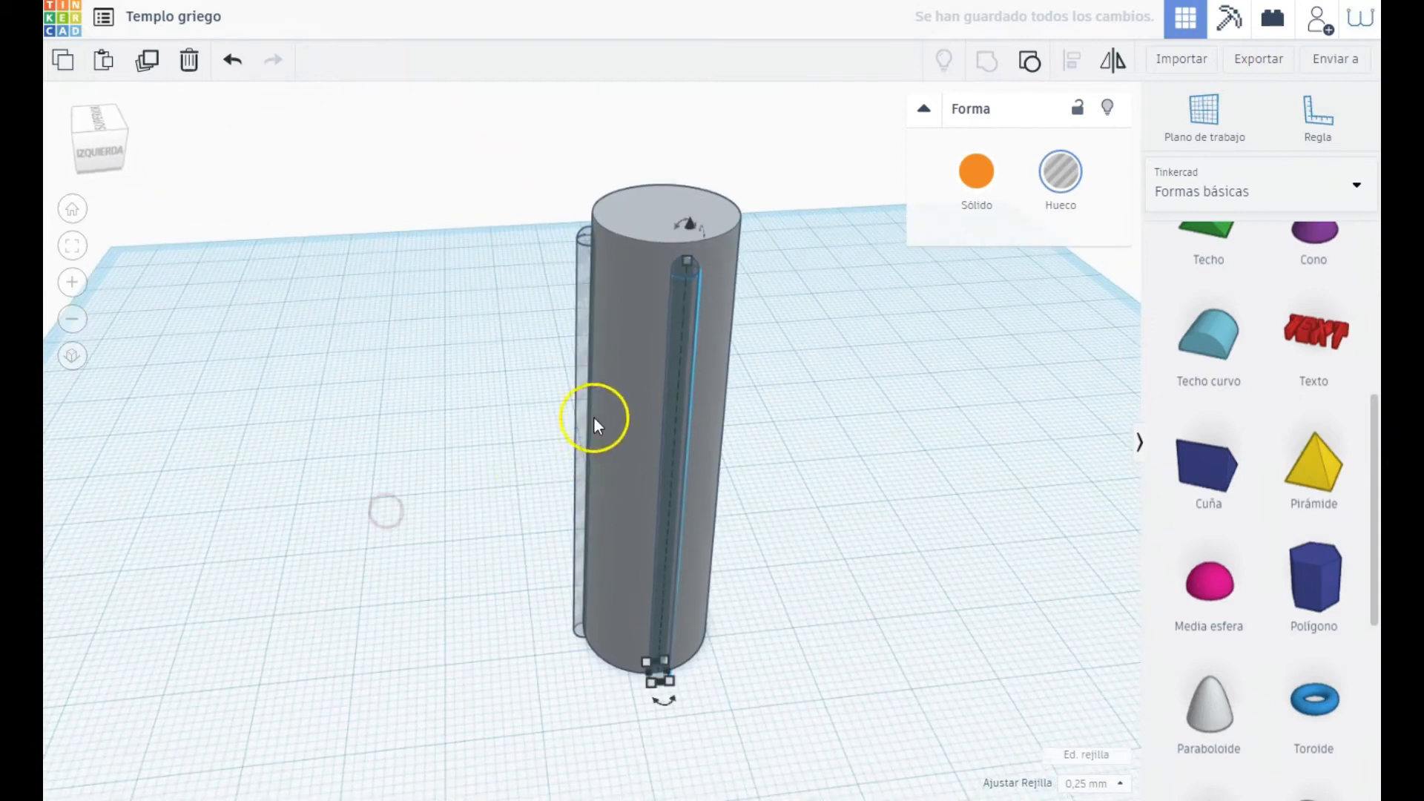
{"action": "left_click", "coordinate": [577, 403]}
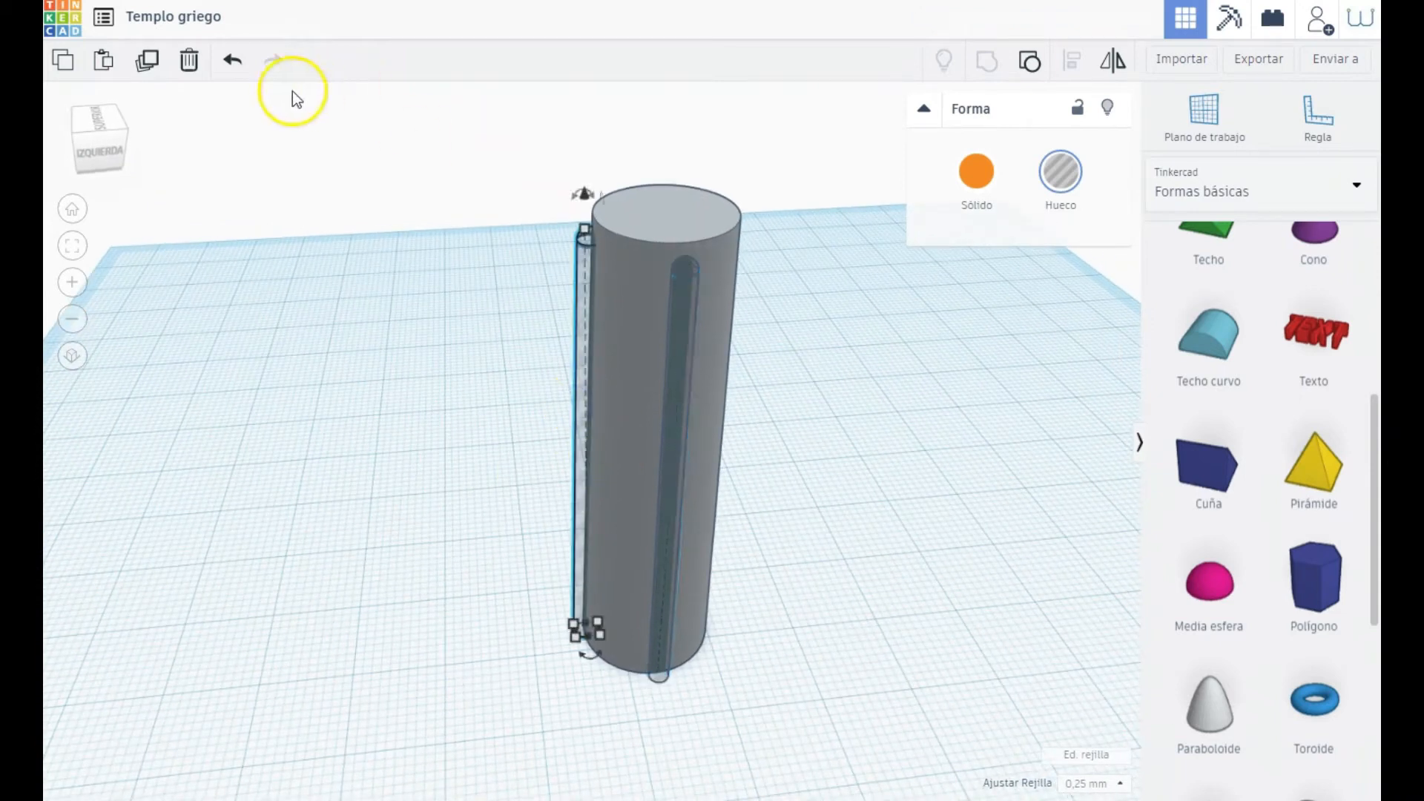
{"action": "left_click", "coordinate": [149, 63]}
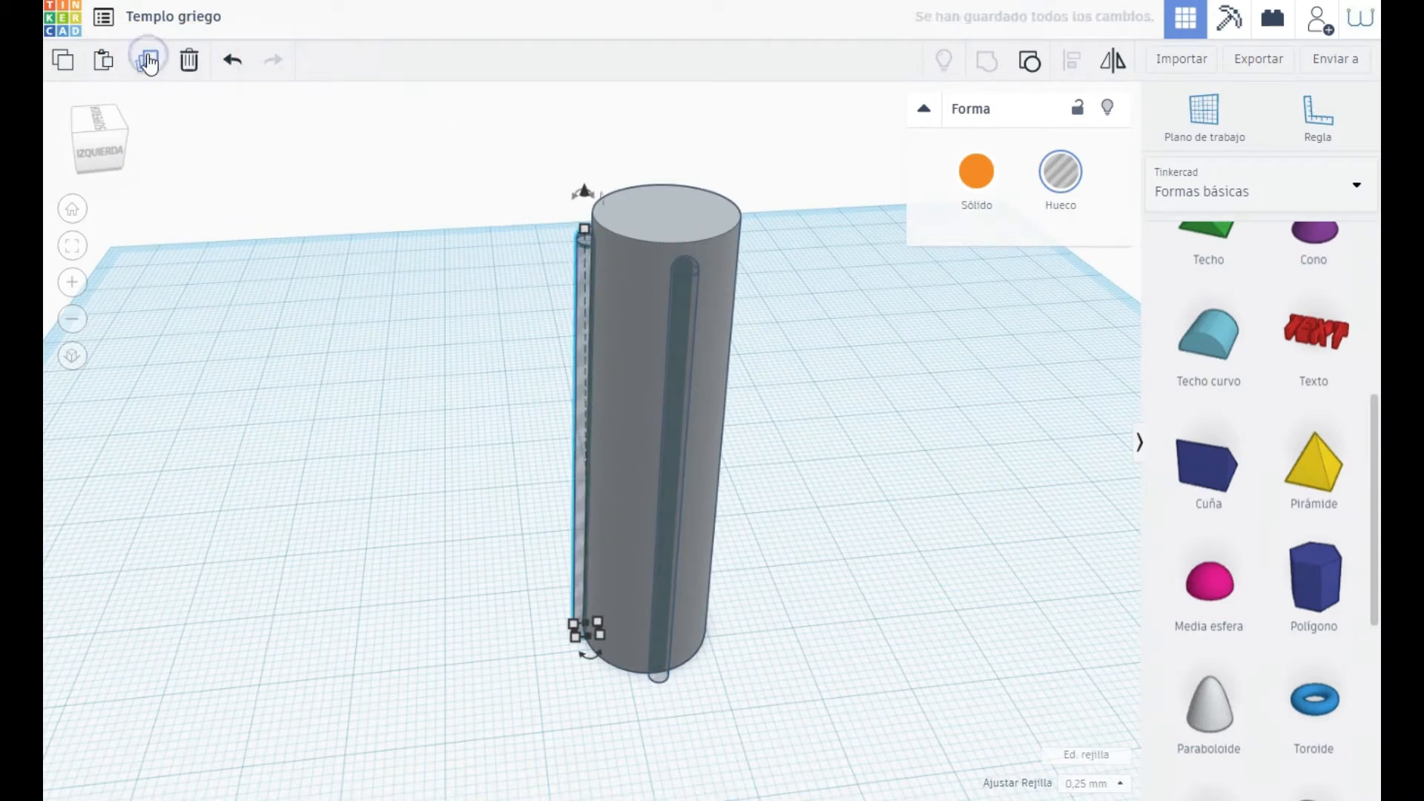
{"action": "left_click", "coordinate": [1118, 61]}
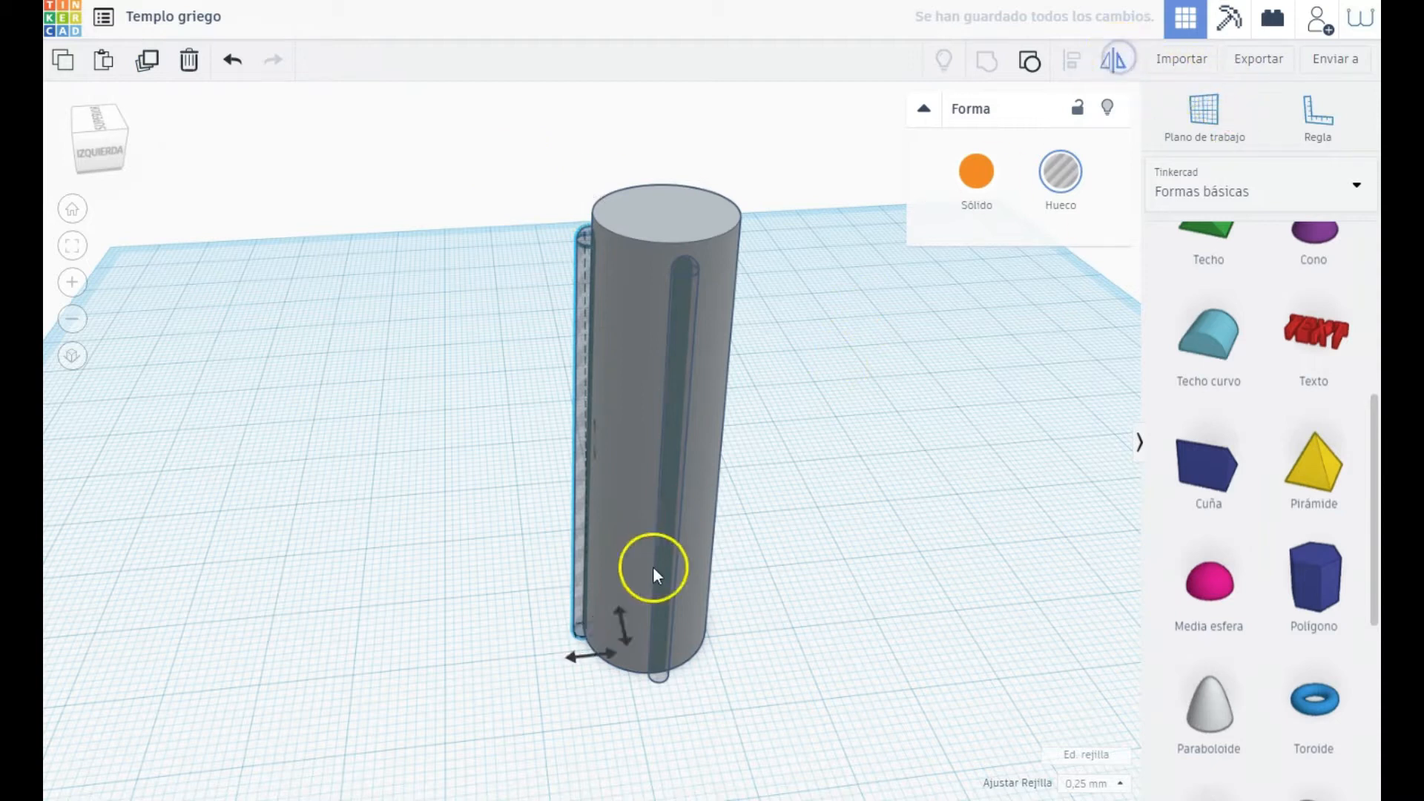
{"action": "left_click", "coordinate": [586, 658]}
{"action": "left_click", "coordinate": [454, 570]}
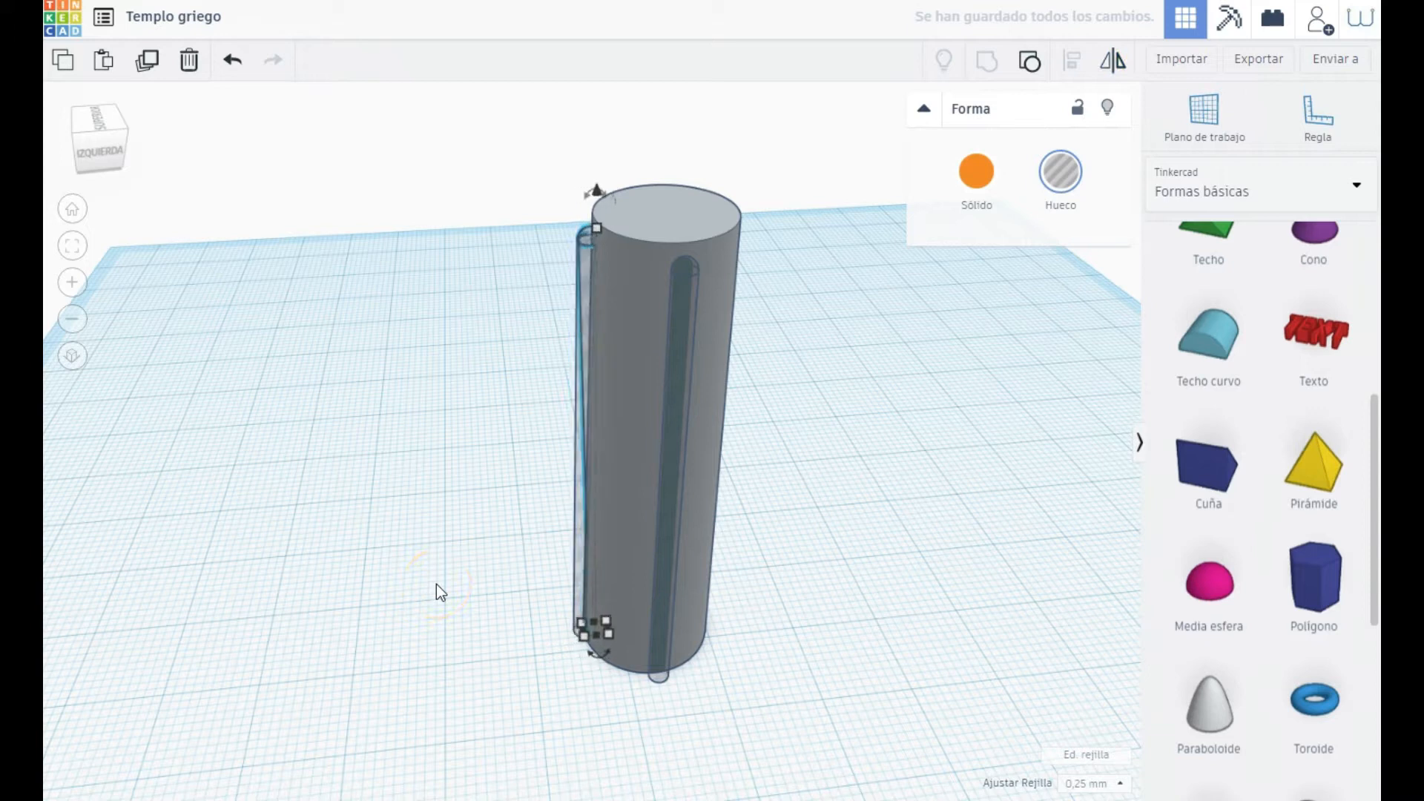
Step: Move the mirrored rear rod to the front of the column and nudge it partly into the surface
{"action": "key", "text": "ctrl+d"}
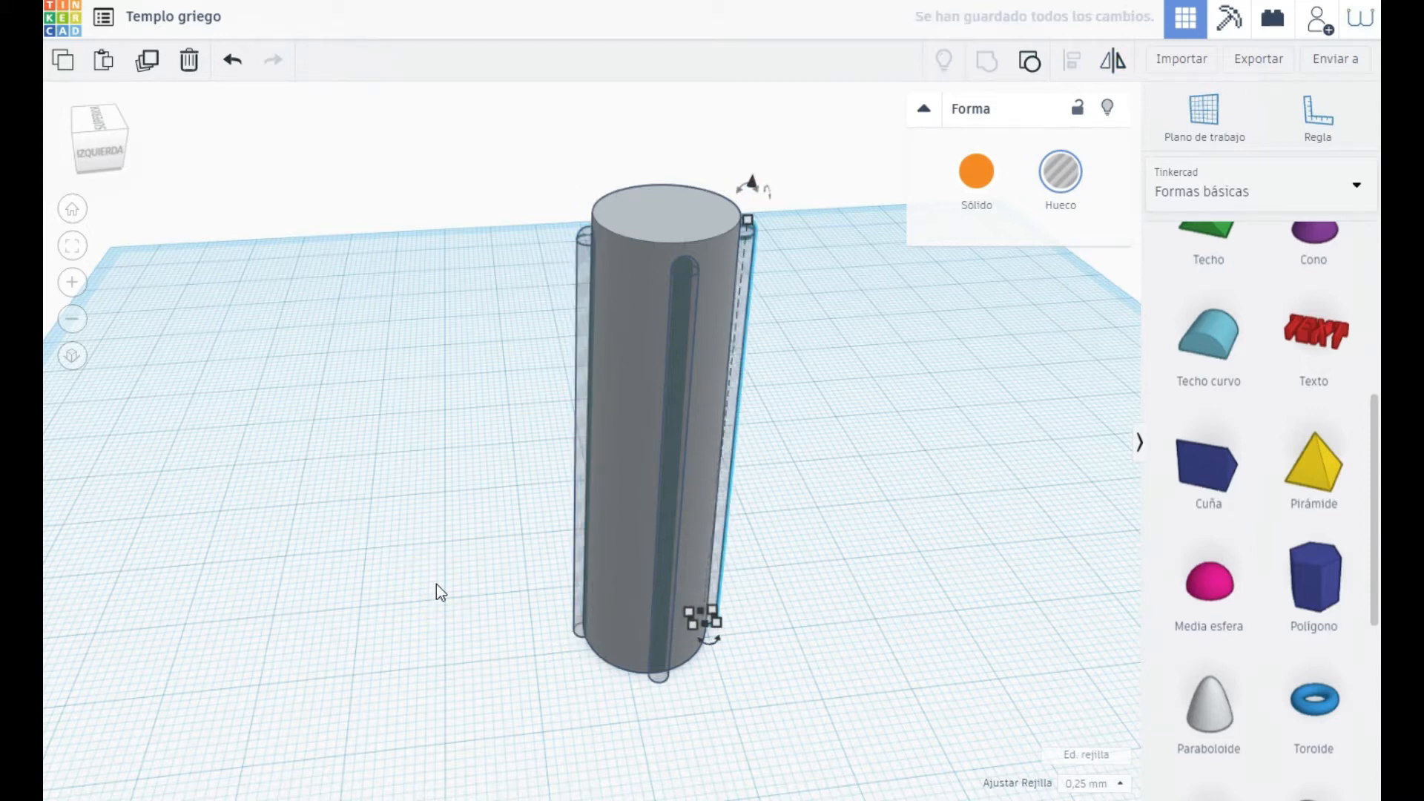
{"action": "right_click_drag", "start_coordinate": [800, 549], "coordinate": [836, 502]}
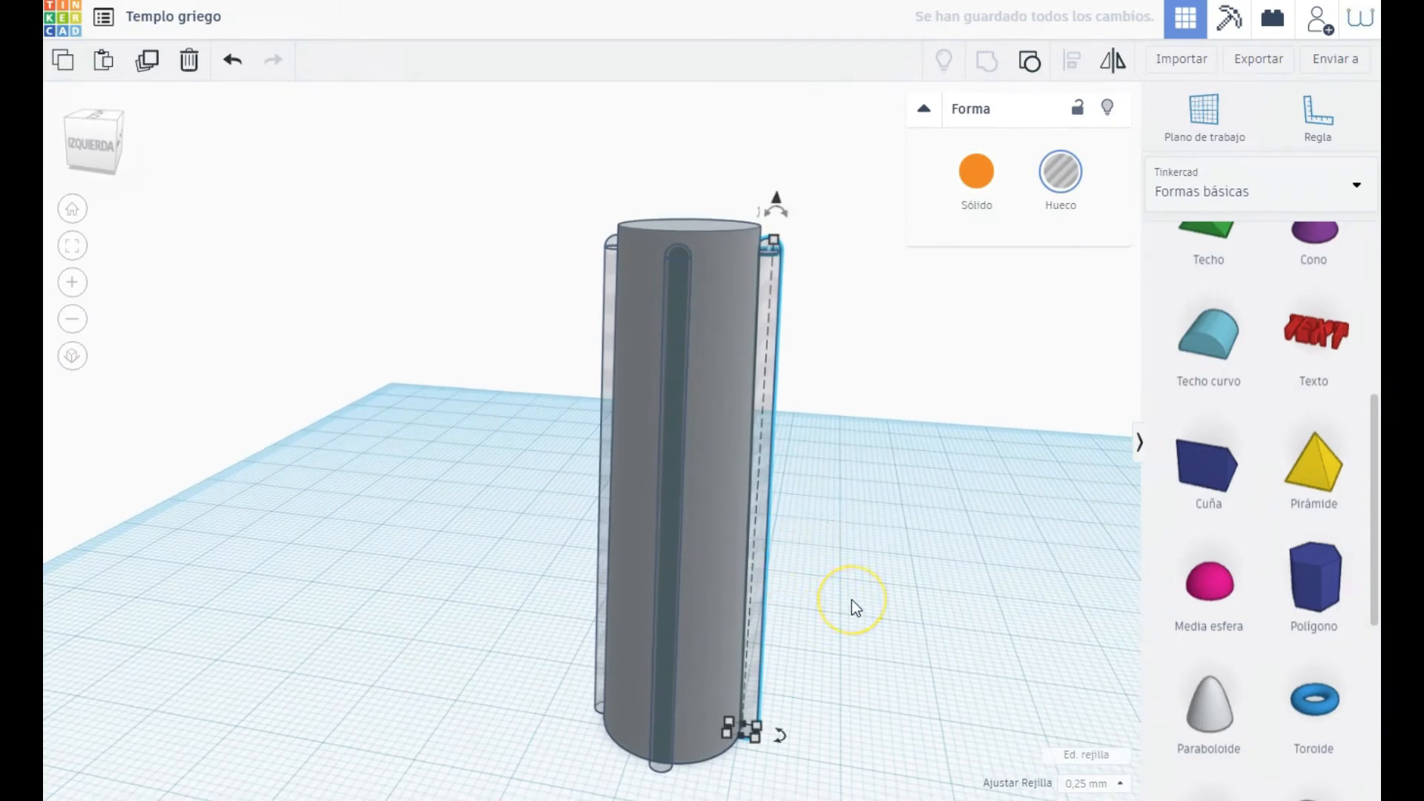
{"action": "key", "text": "Left"}
{"action": "left_click", "coordinate": [865, 439]}
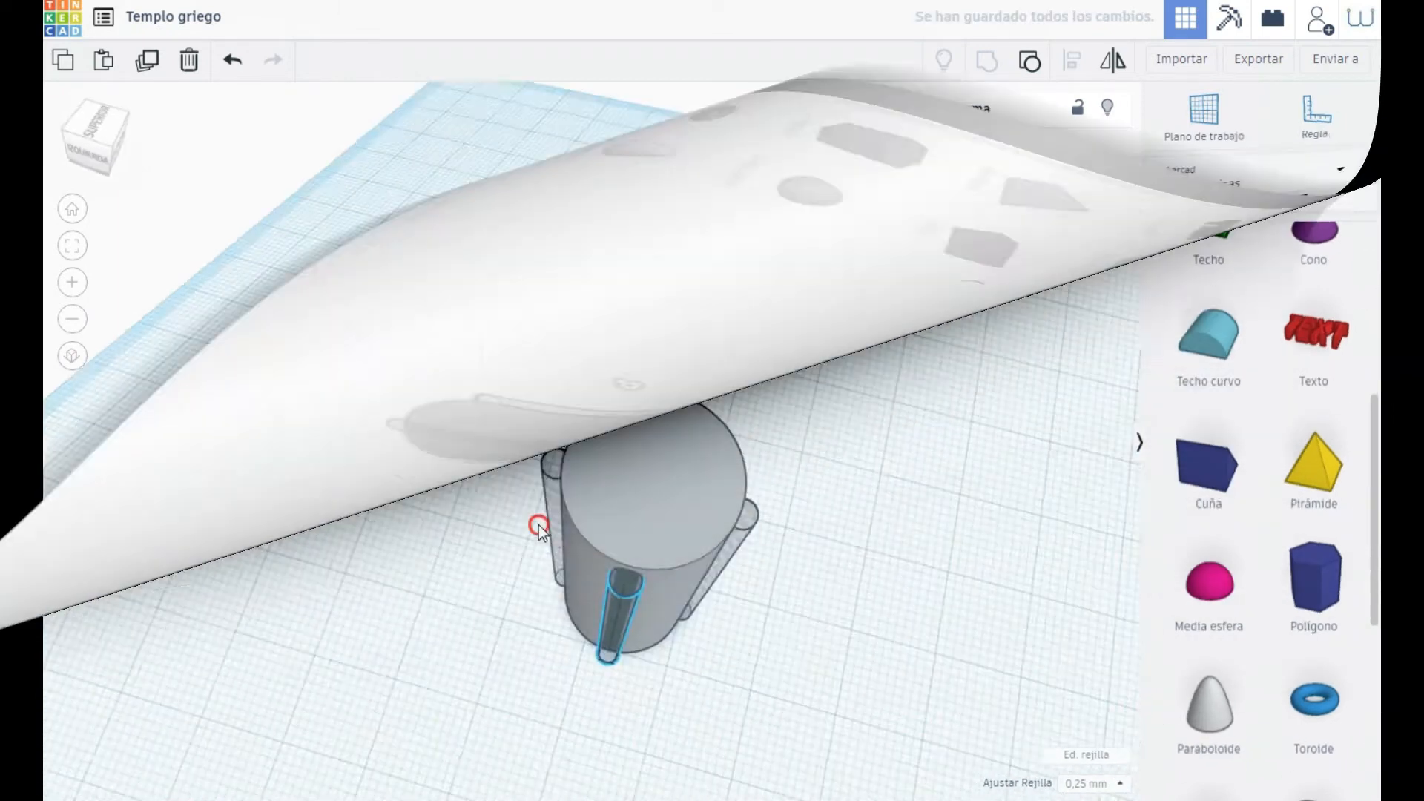
Step: Duplicate the four hole rods as one set, rotate the copy around the column's axis, and repeat until rods surround the column evenly
{"action": "right_click_drag", "start_coordinate": [541, 525], "coordinate": [539, 488]}
{"action": "left_click", "coordinate": [561, 423]}
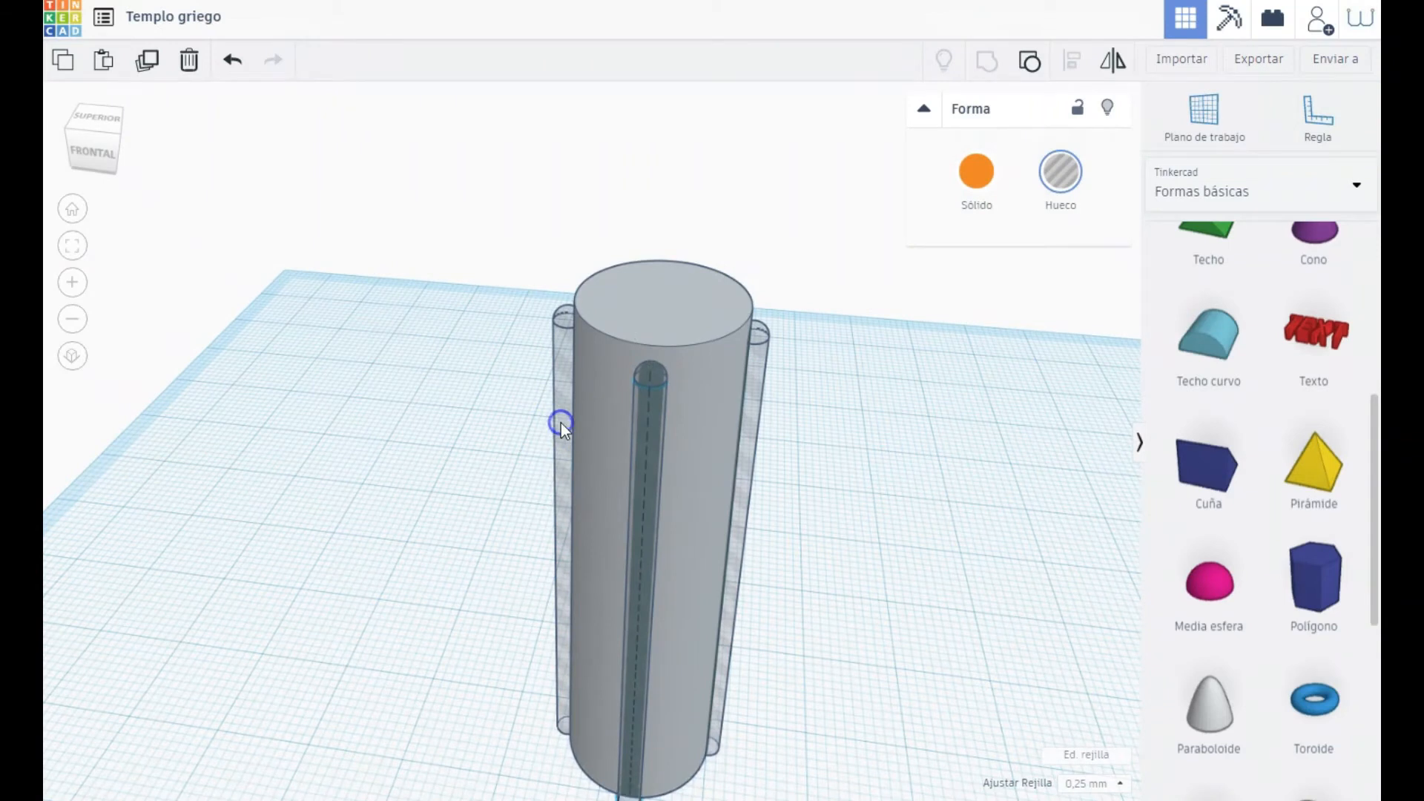
{"action": "left_click", "coordinate": [646, 439]}
{"action": "left_click", "coordinate": [763, 404], "text": "shift"}
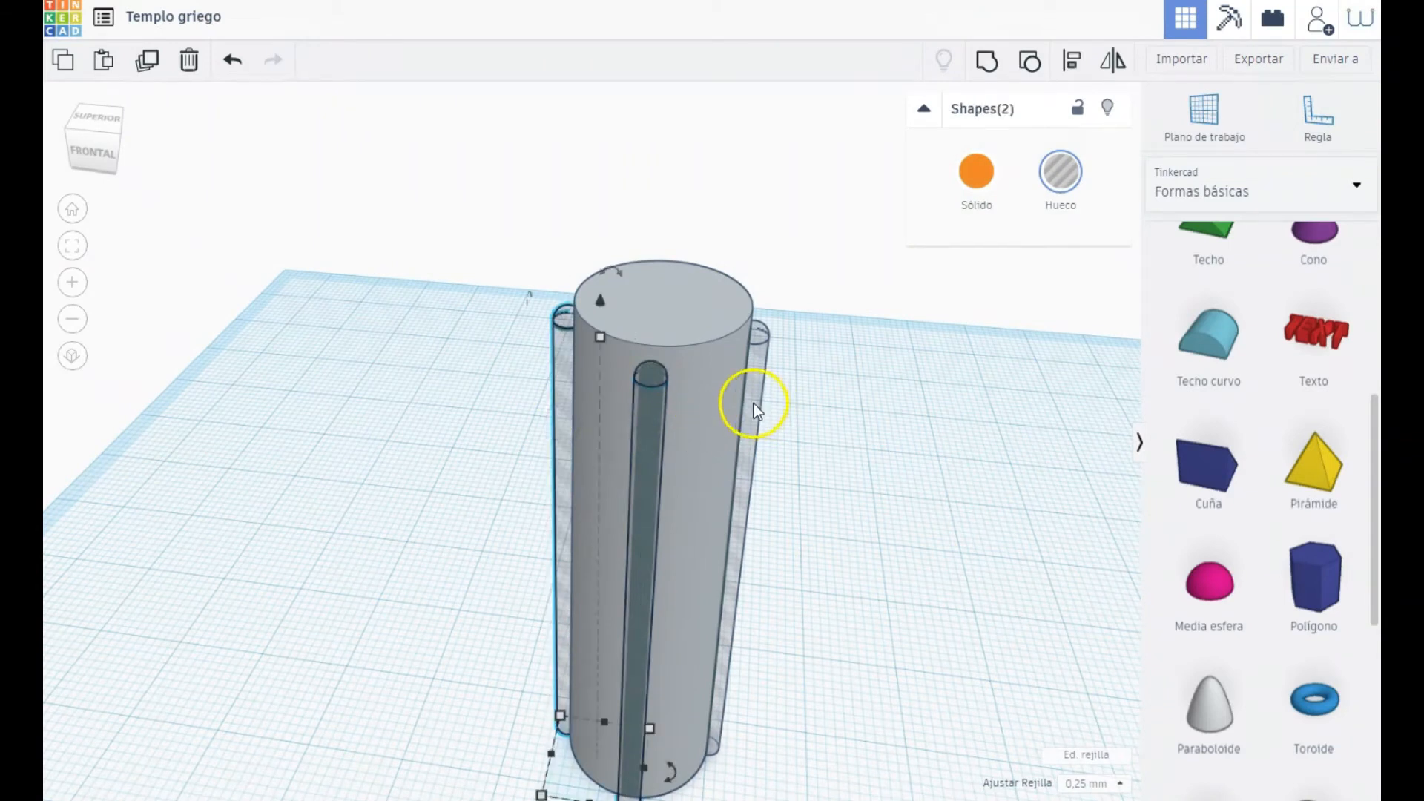
{"action": "right_click_drag", "start_coordinate": [853, 396], "coordinate": [677, 421]}
{"action": "left_click", "coordinate": [611, 422]}
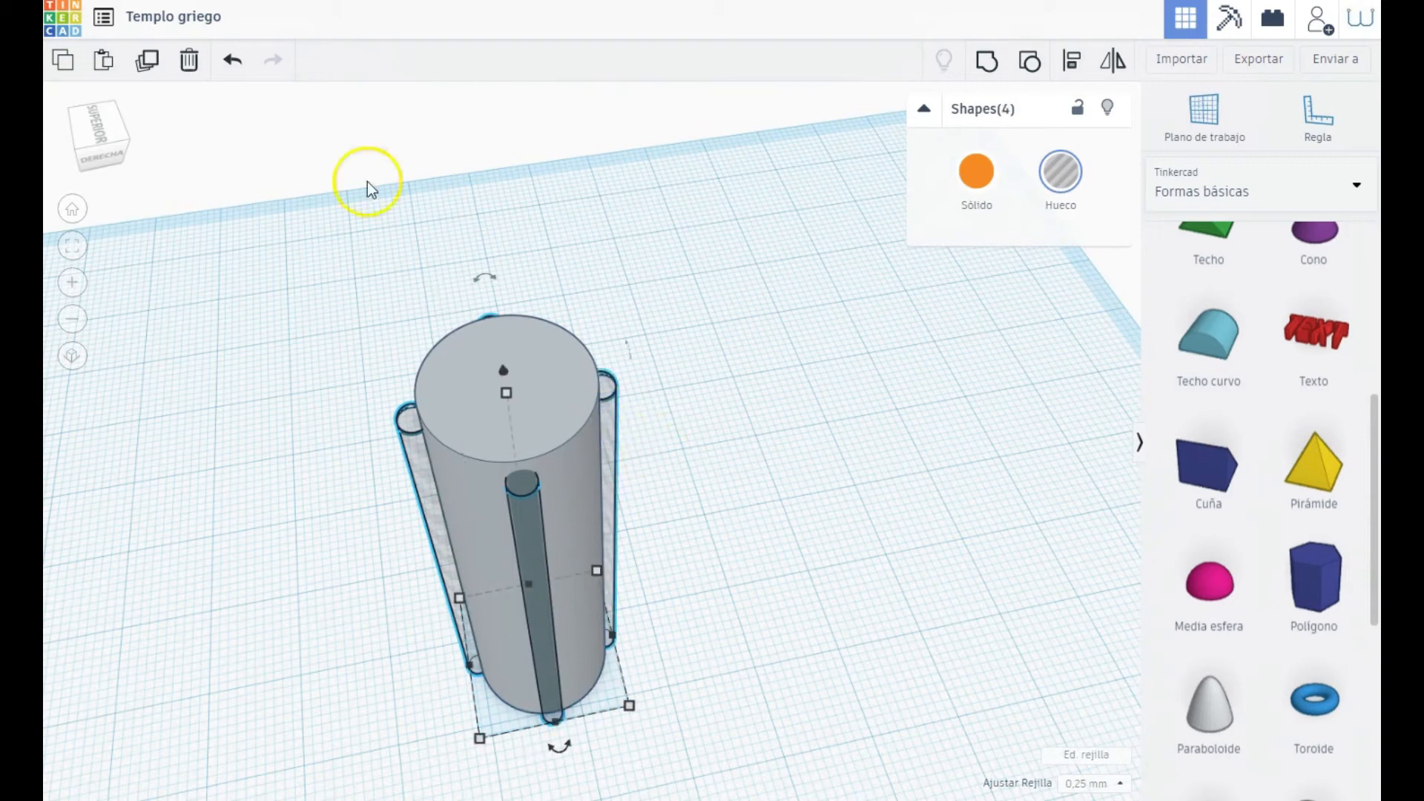
{"action": "left_click", "coordinate": [148, 62]}
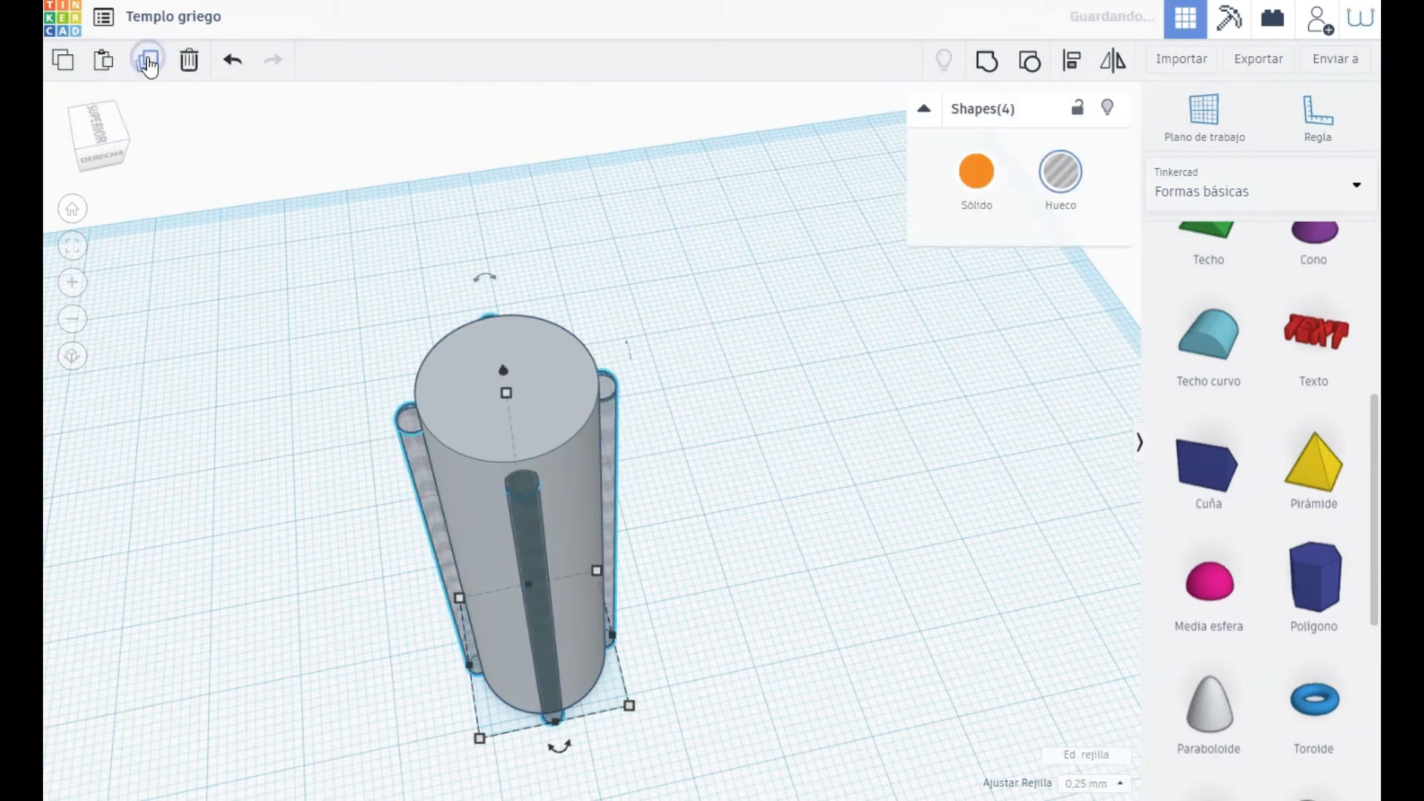
{"action": "mouse_move", "coordinate": [558, 751]}
{"action": "left_click_drag", "start_coordinate": [558, 750], "coordinate": [585, 732]}
{"action": "left_click", "coordinate": [138, 64]}
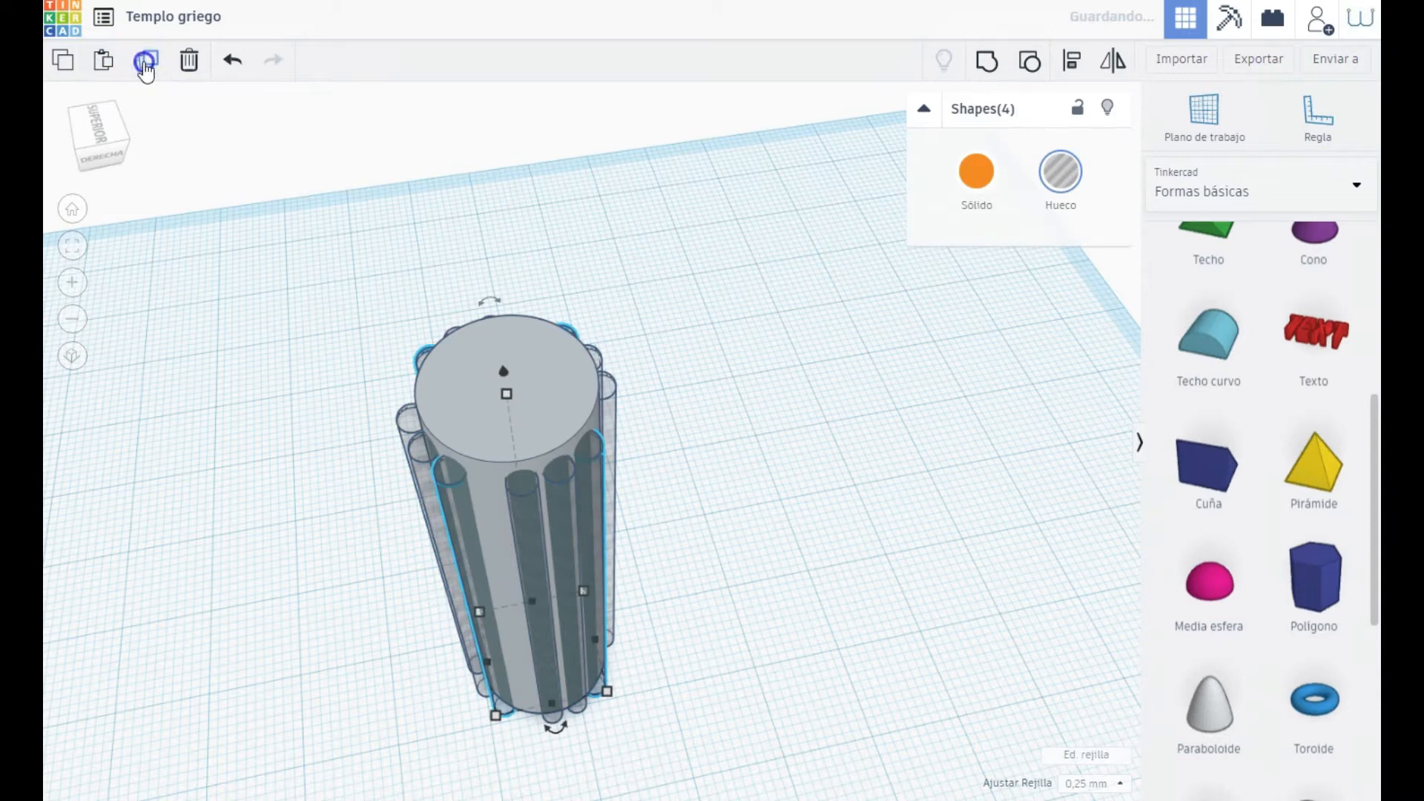
{"action": "left_click", "coordinate": [144, 65]}
Step: Group the column with all surrounding hole rods to cut the flutes
{"action": "right_click_drag", "start_coordinate": [198, 474], "coordinate": [954, 422]}
{"action": "left_click_drag", "start_coordinate": [451, 127], "coordinate": [813, 378]}
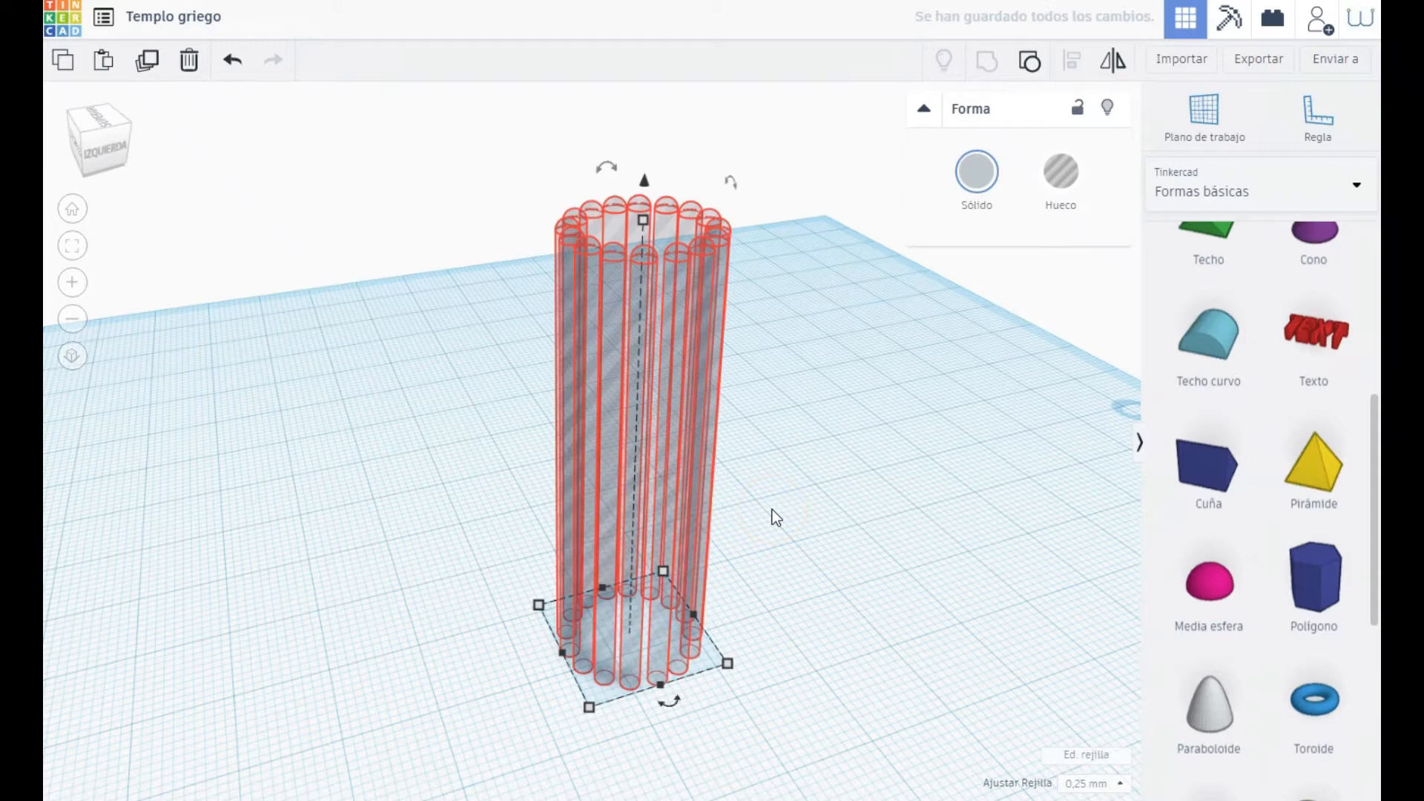
{"action": "left_click", "coordinate": [523, 547]}
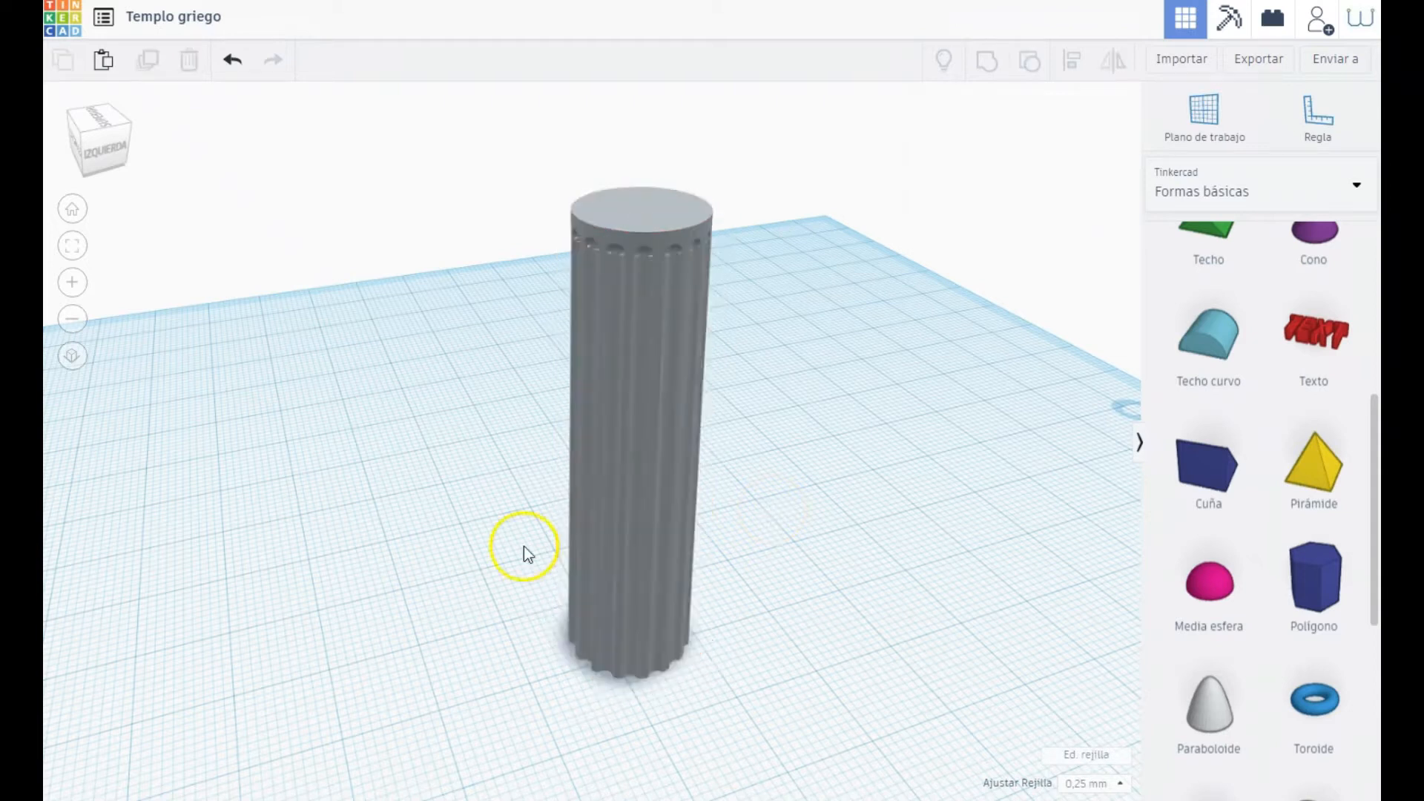
Step: Place a half sphere on the workplane beside the fluted column and rotate it 180° so its flat face points up
{"action": "scroll", "coordinate": [595, 429], "scroll_direction": "up", "scroll_amount": 5}
{"action": "right_click_drag", "start_coordinate": [562, 318], "coordinate": [887, 483]}
{"action": "right_click_drag", "start_coordinate": [875, 540], "coordinate": [826, 505]}
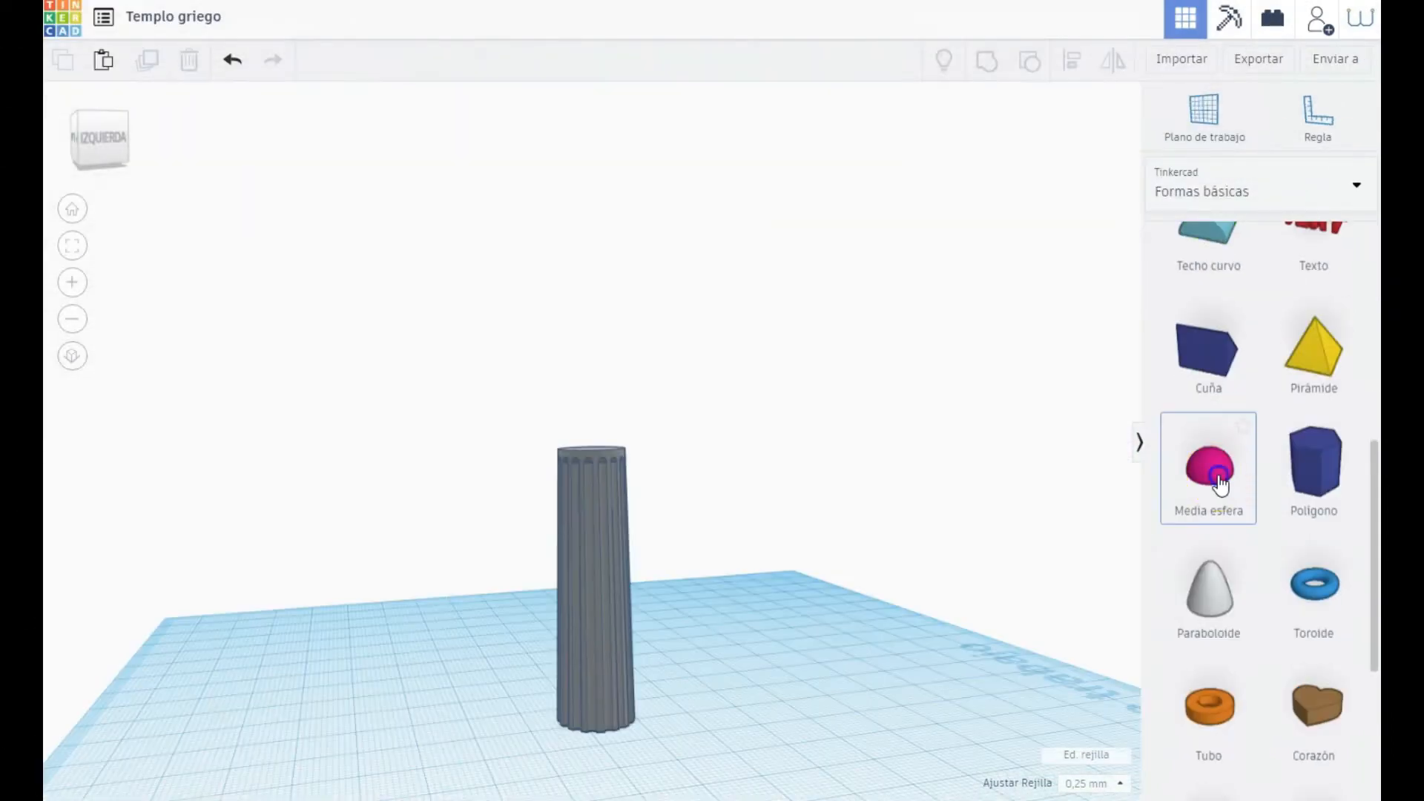
{"action": "left_click", "coordinate": [1220, 483]}
{"action": "left_click", "coordinate": [758, 684]}
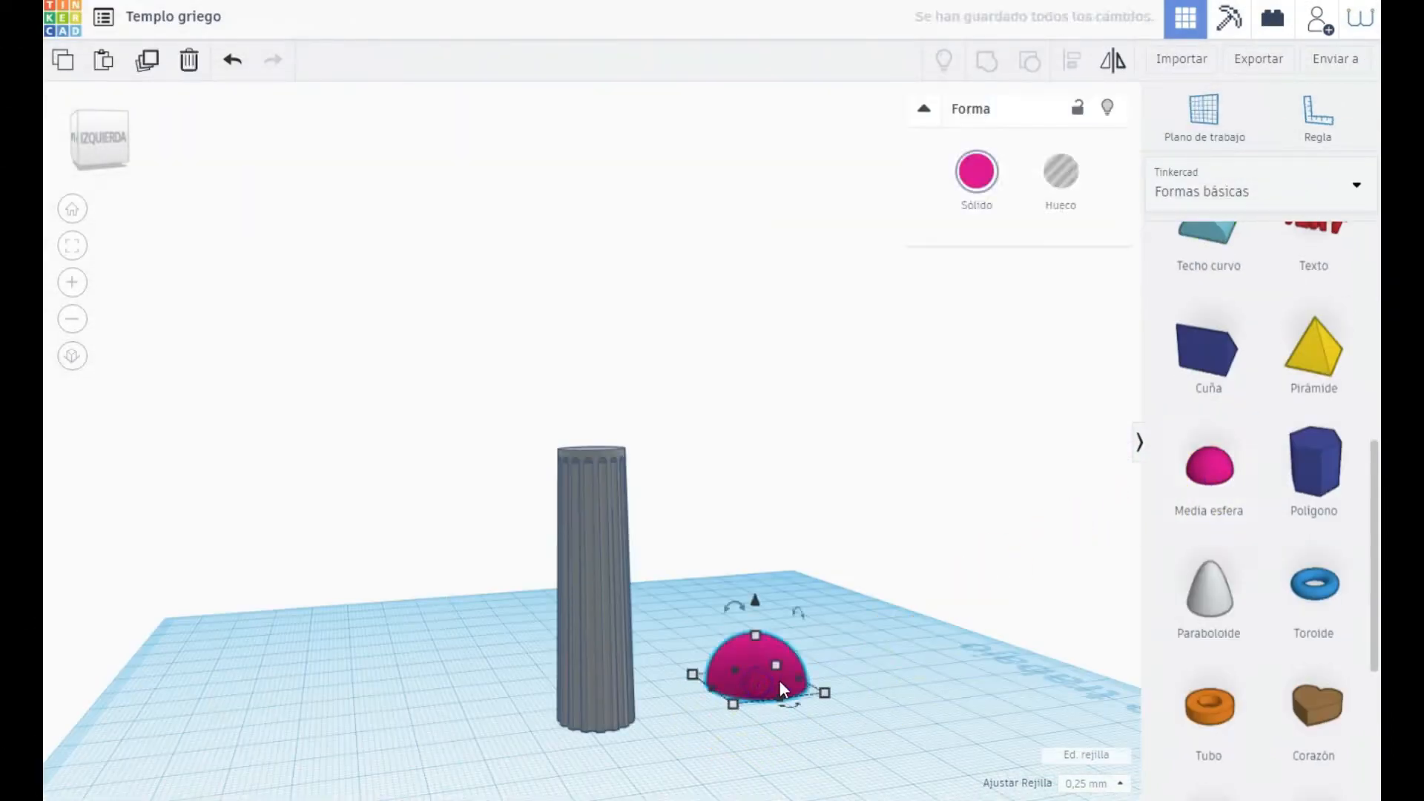
{"action": "left_click_drag", "start_coordinate": [731, 605], "coordinate": [730, 688]}
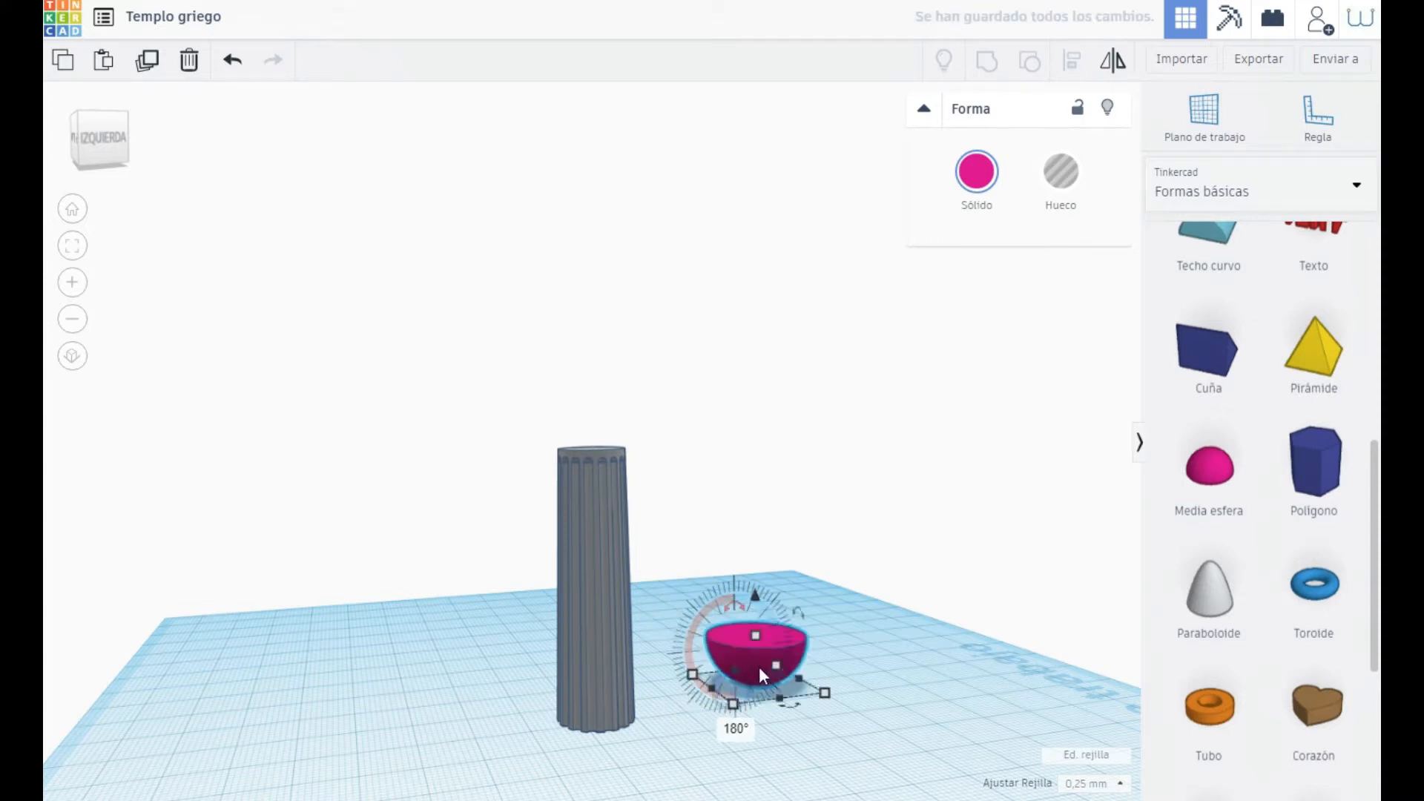
Step: Flatten the inverted half sphere to 5.25 mm high and set its length and width to 16 mm each
{"action": "left_click_drag", "start_coordinate": [755, 634], "coordinate": [758, 656]}
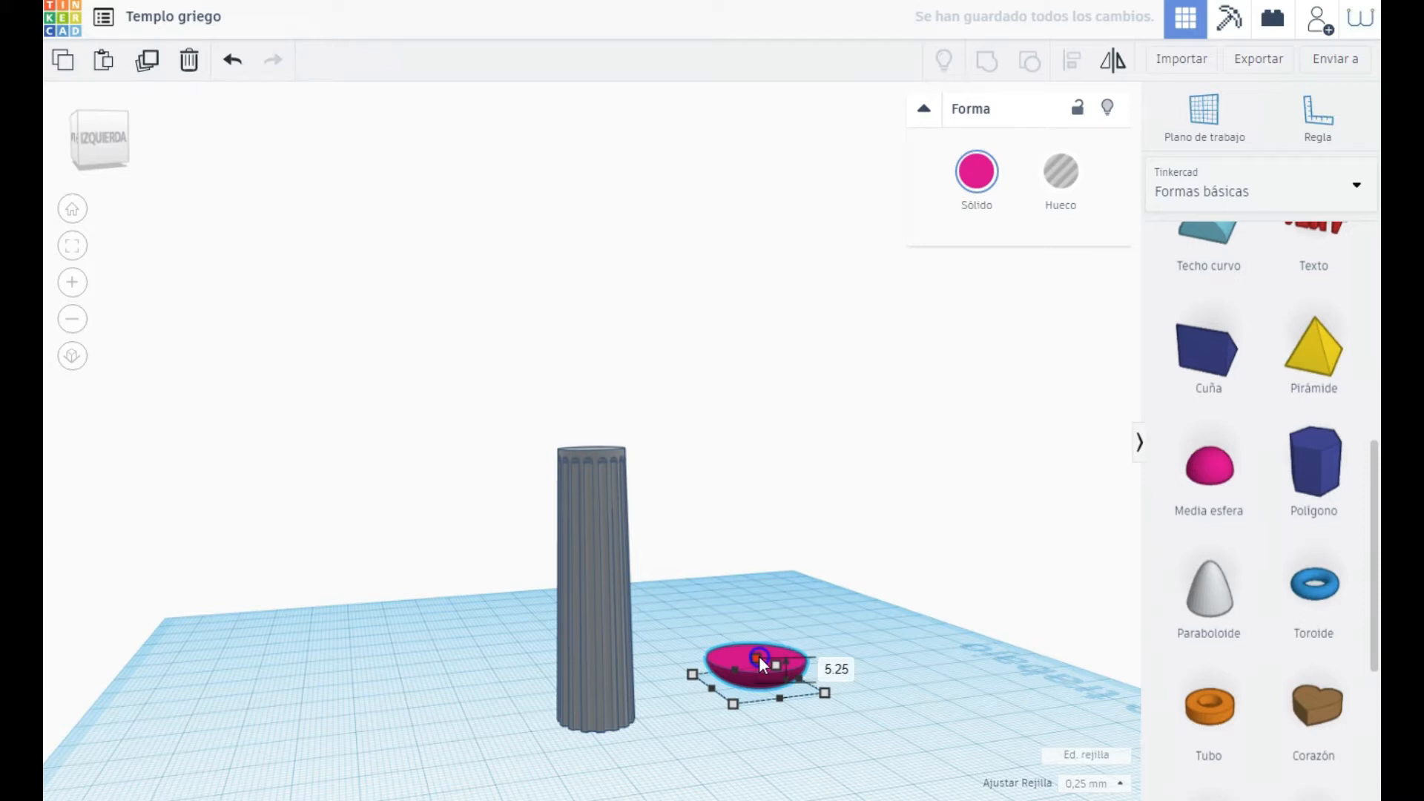
{"action": "left_click", "coordinate": [733, 704]}
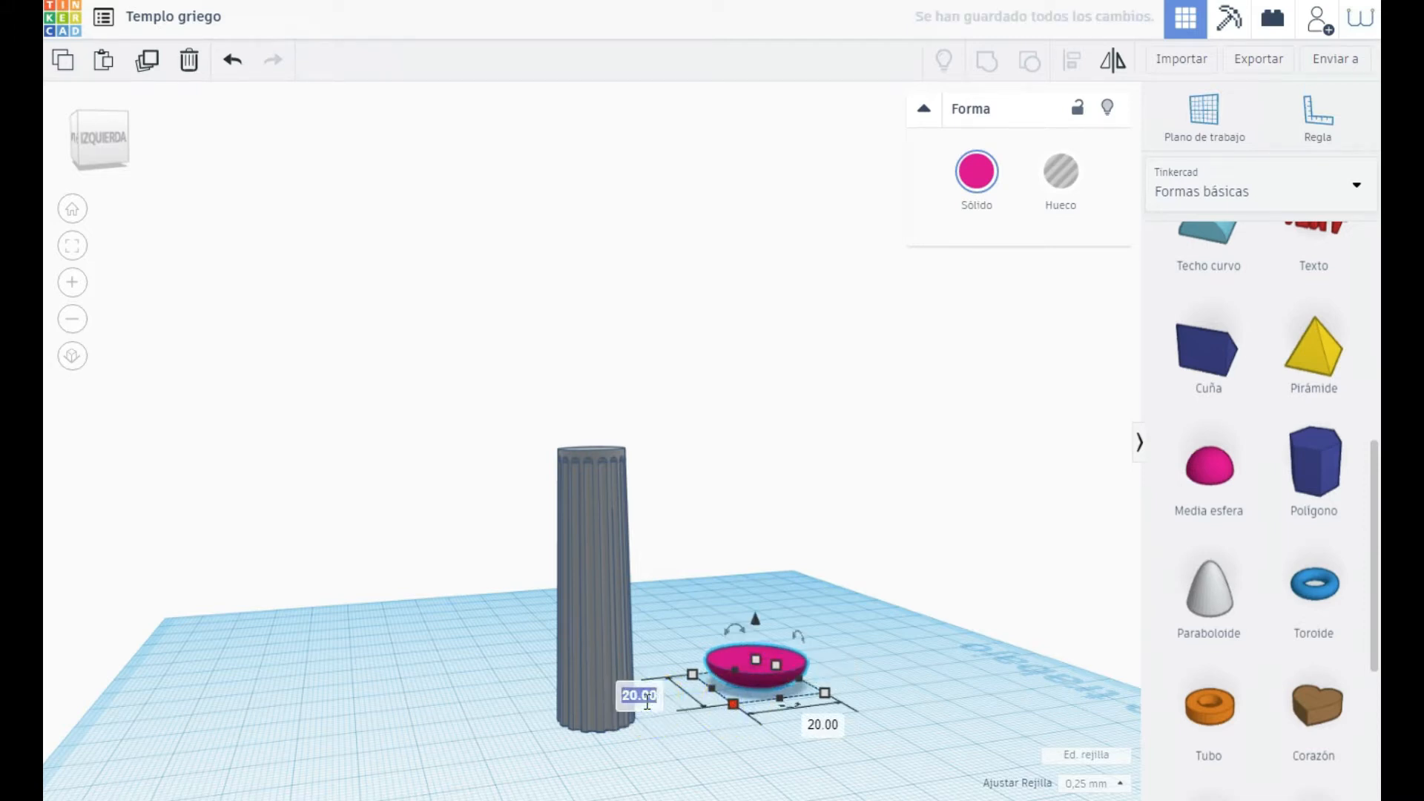
{"action": "key", "text": "Return"}
{"action": "left_click", "coordinate": [805, 718]}
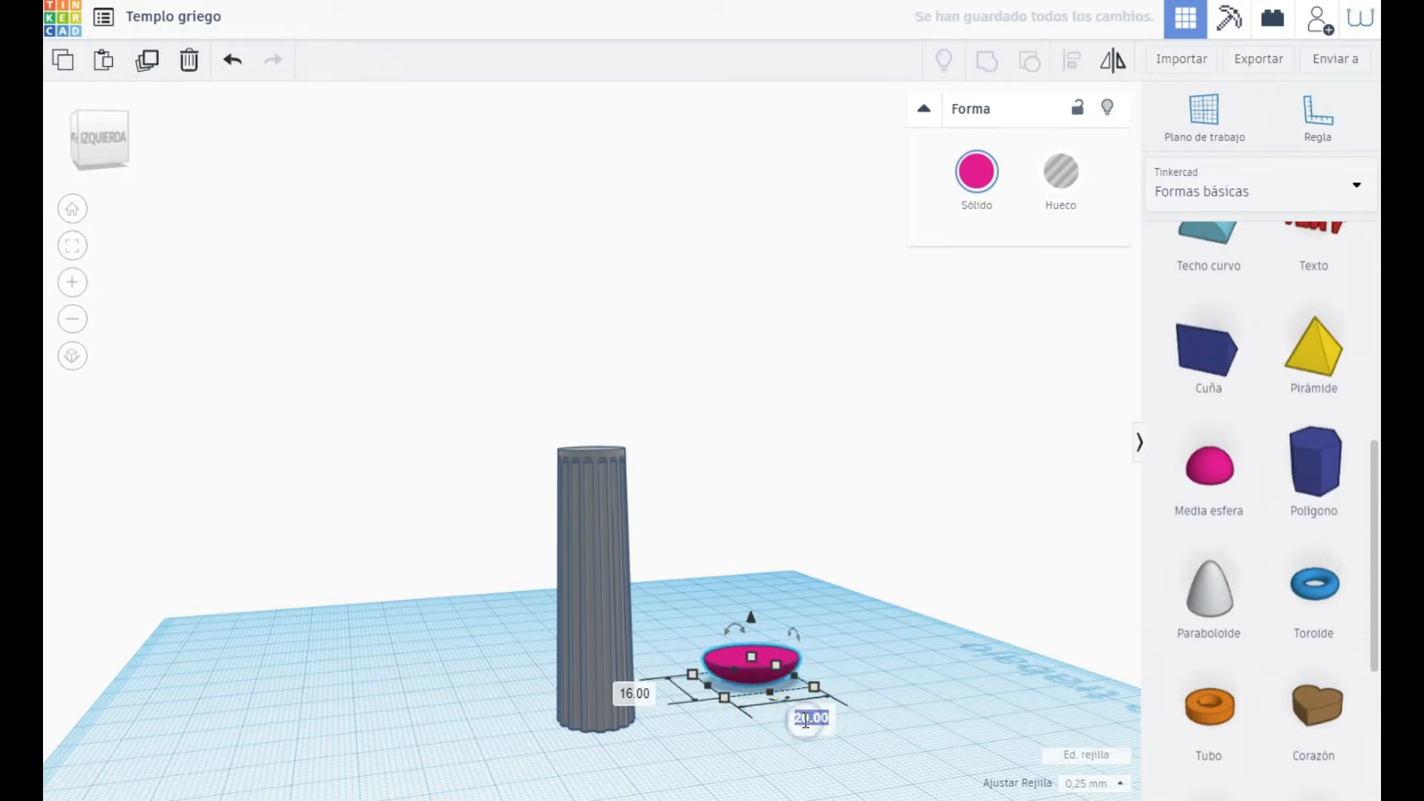
{"action": "key", "text": "Return"}
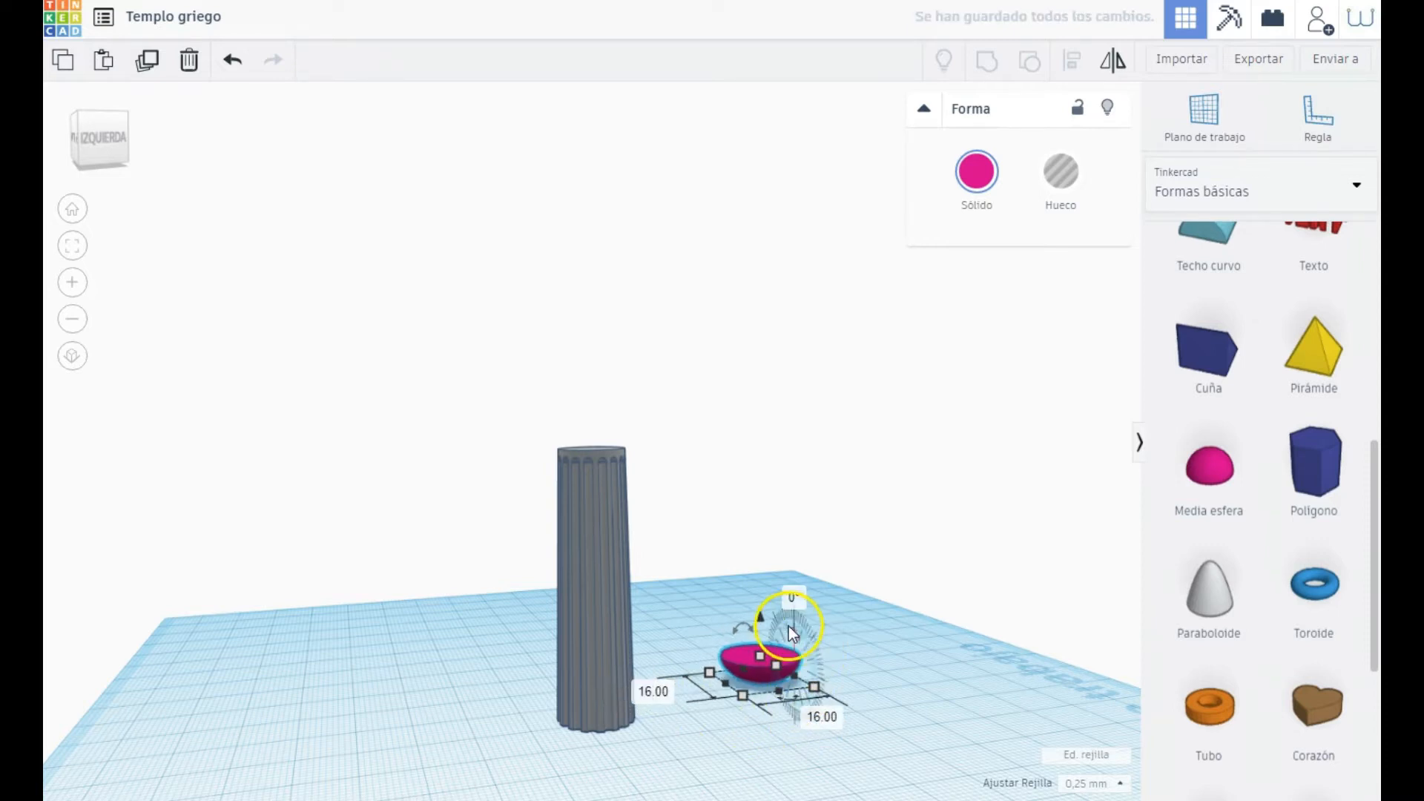
Step: Raise the half sphere to the top of the column and align it centred on the column in both horizontal directions
{"action": "left_click_drag", "start_coordinate": [759, 614], "coordinate": [606, 449]}
{"action": "left_click_drag", "start_coordinate": [510, 381], "coordinate": [651, 521]}
{"action": "left_click", "coordinate": [1071, 61]}
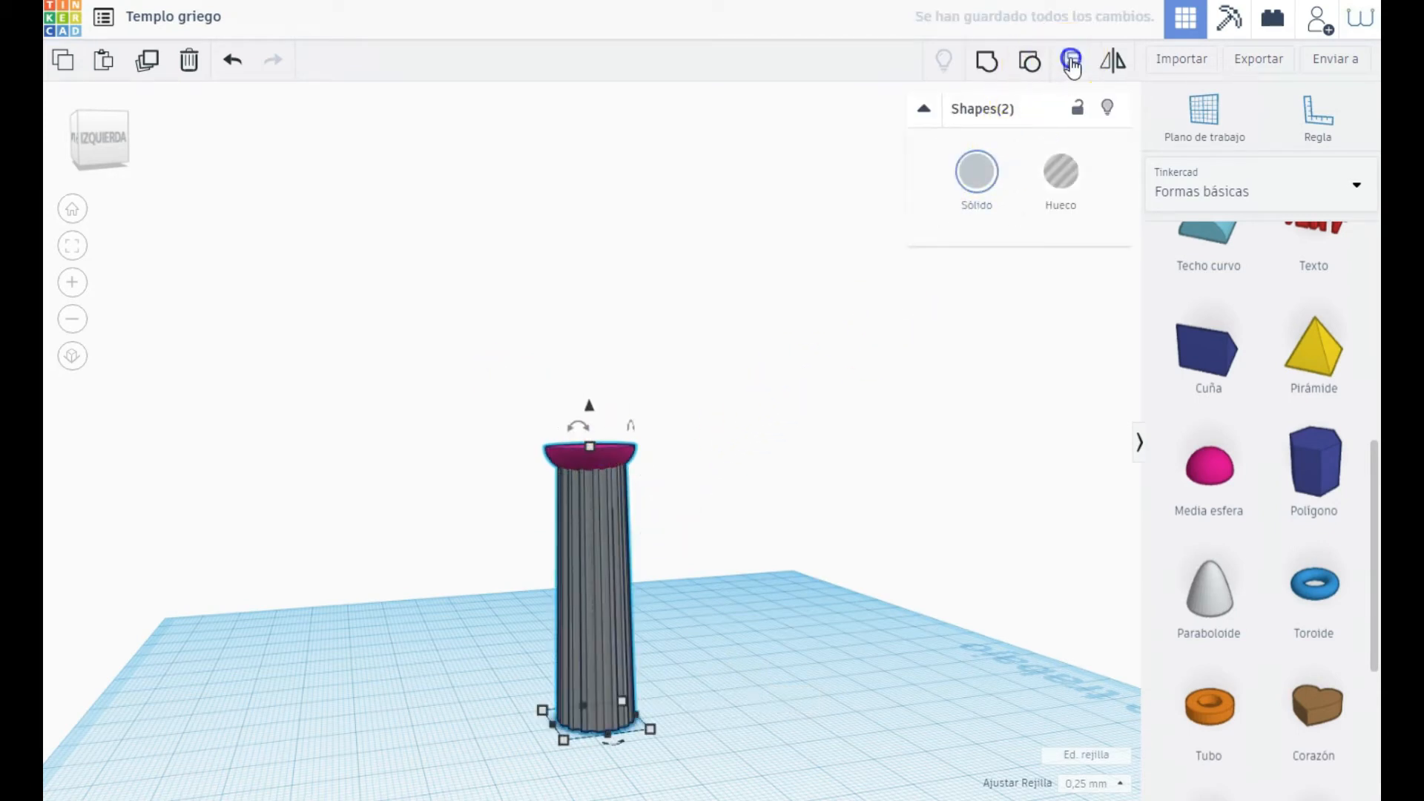
{"action": "left_click", "coordinate": [611, 740]}
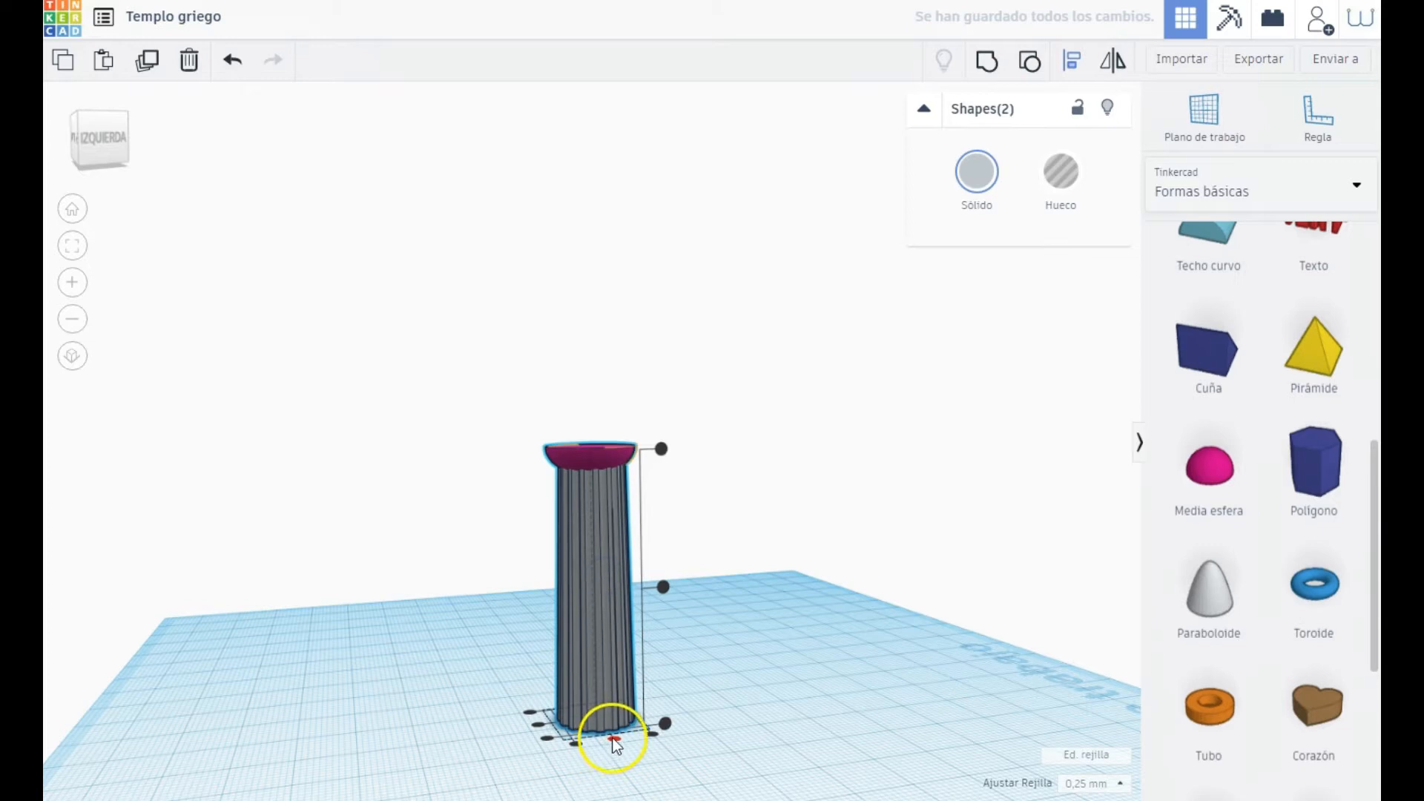
{"action": "left_click", "coordinate": [538, 728]}
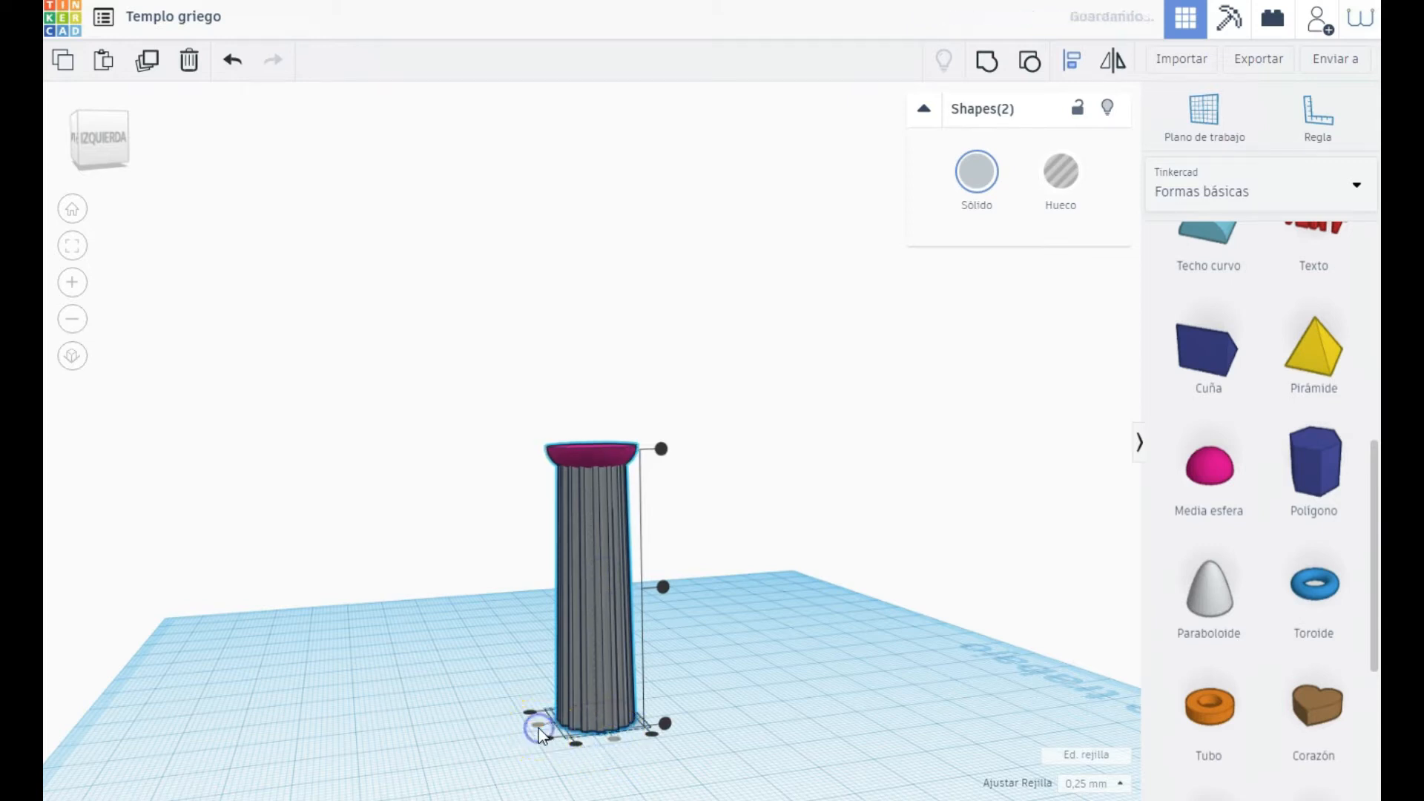
{"action": "left_click", "coordinate": [650, 405]}
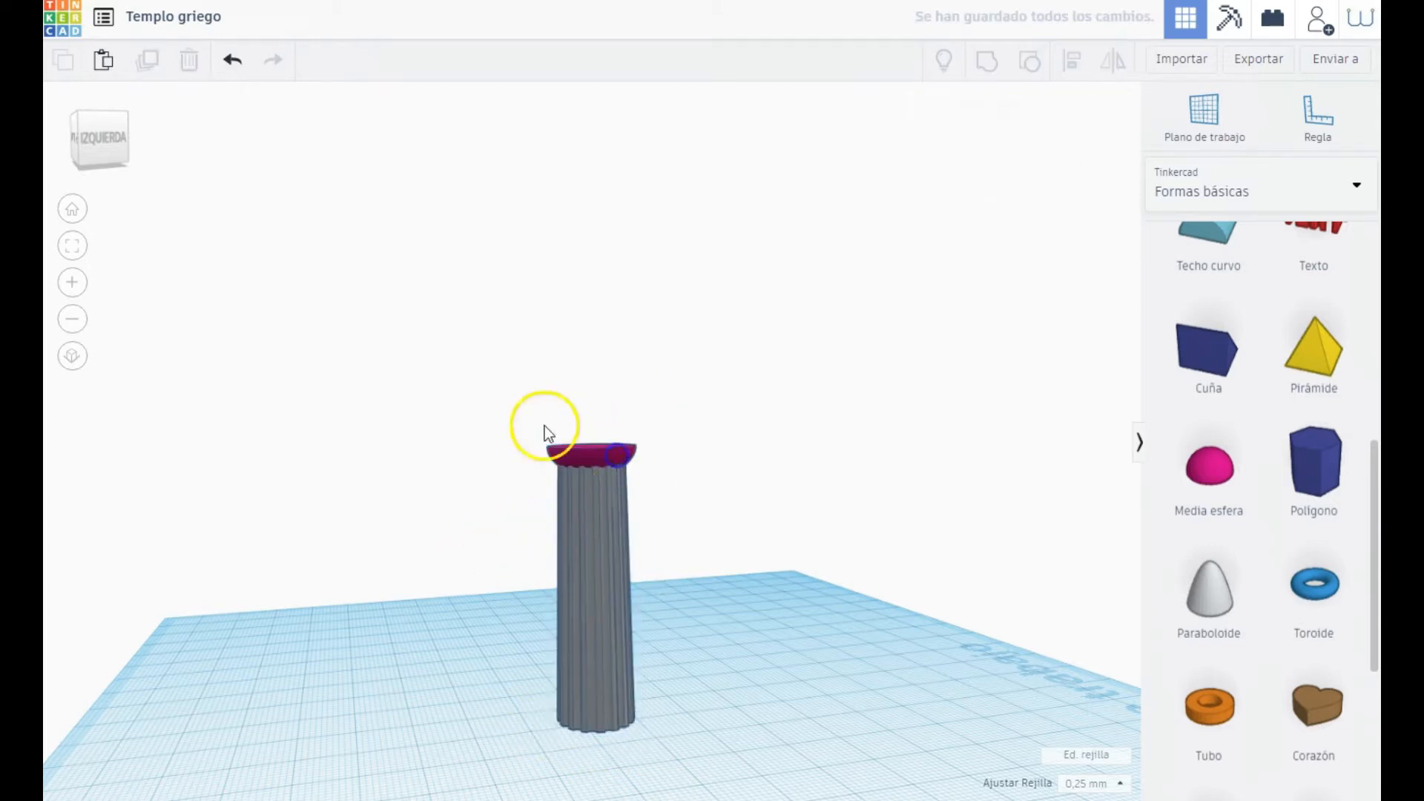
Step: Raise the half sphere further so the rounded tops of the flutes are left clear beneath it
{"action": "left_click", "coordinate": [558, 451]}
{"action": "left_click", "coordinate": [72, 246]}
{"action": "right_click_drag", "start_coordinate": [237, 305], "coordinate": [268, 291]}
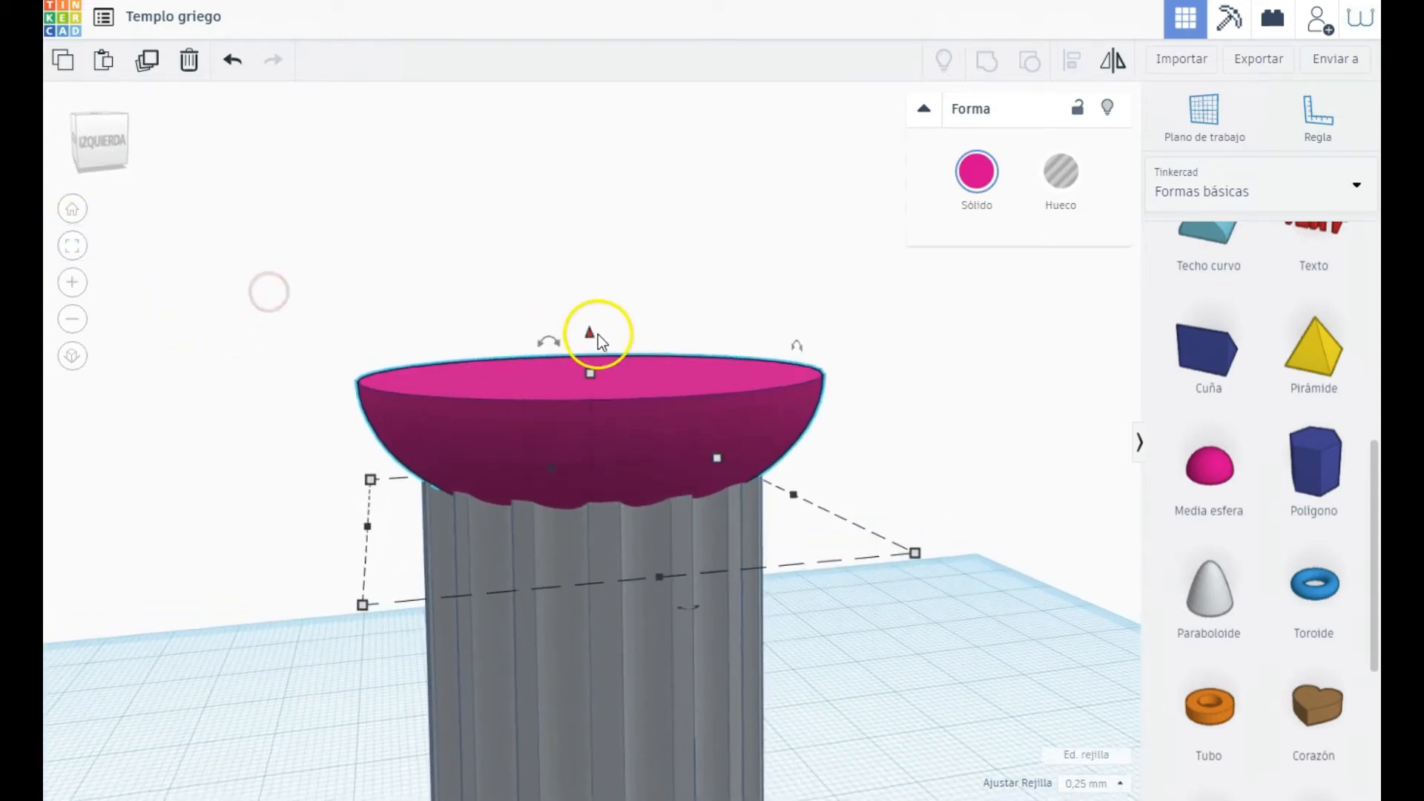
{"action": "left_click_drag", "start_coordinate": [595, 332], "coordinate": [626, 254]}
{"action": "left_click", "coordinate": [227, 483]}
{"action": "scroll", "coordinate": [311, 482], "scroll_direction": "down", "scroll_amount": 6}
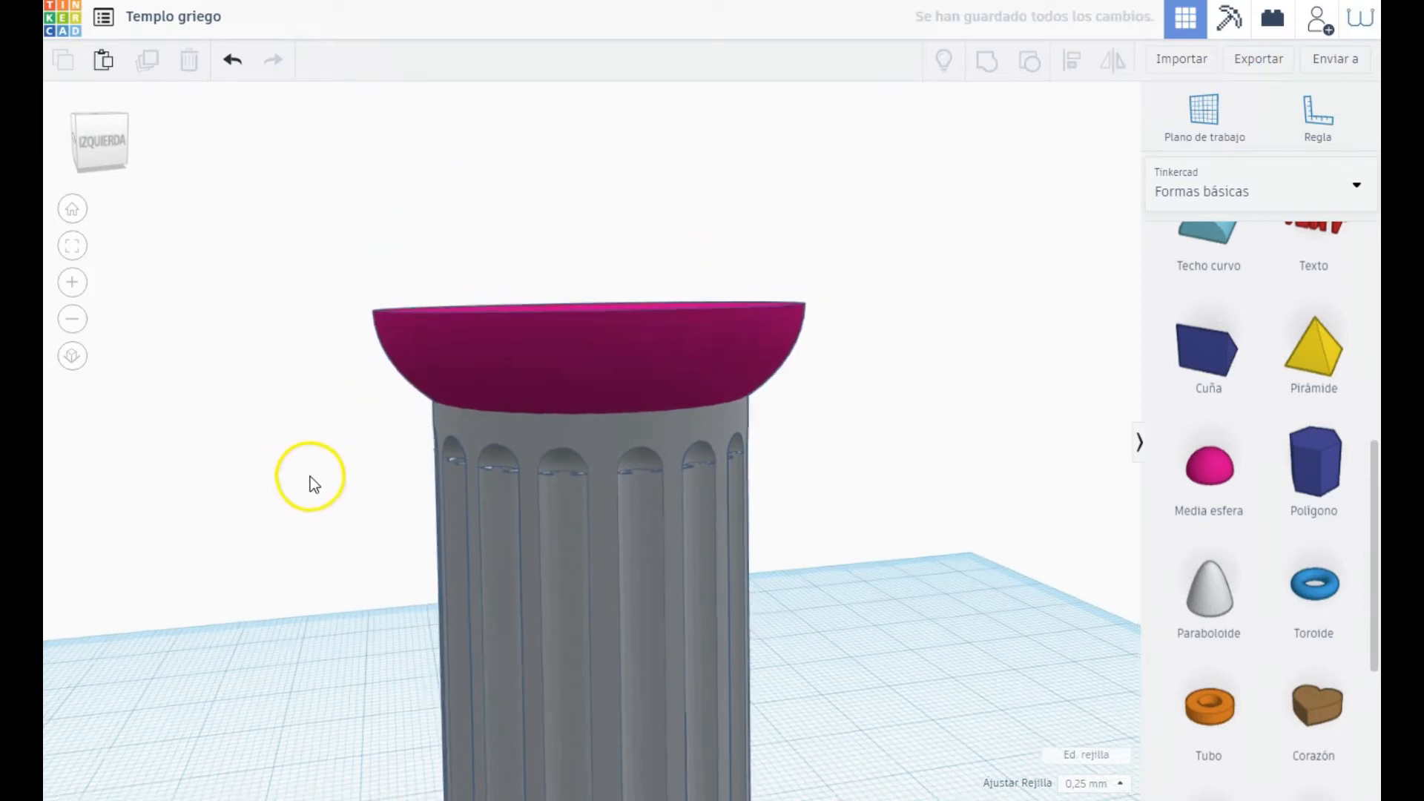
Step: Recolour the inverted half sphere capital on top of the column light grey
{"action": "right_click_drag", "start_coordinate": [439, 633], "coordinate": [510, 682]}
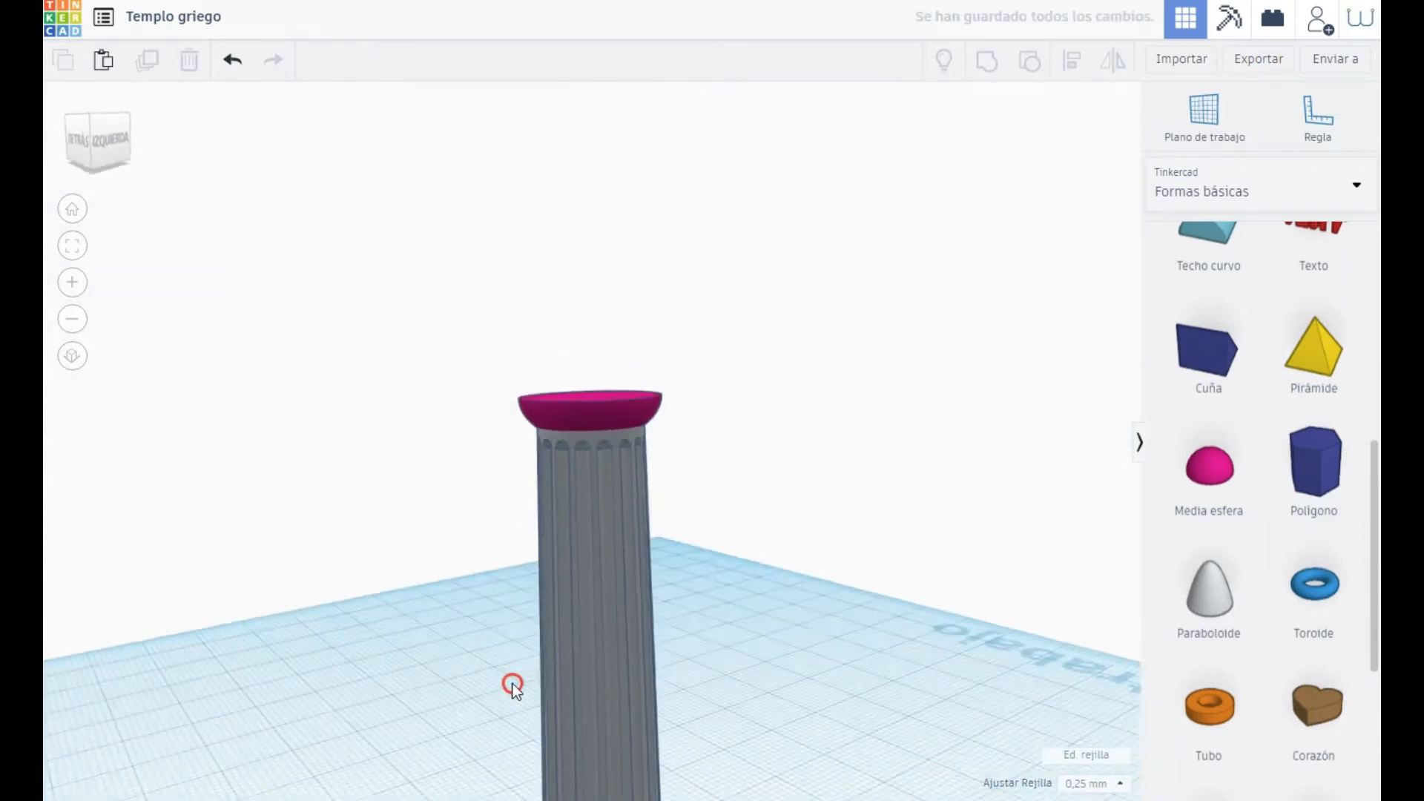
{"action": "left_click", "coordinate": [590, 413]}
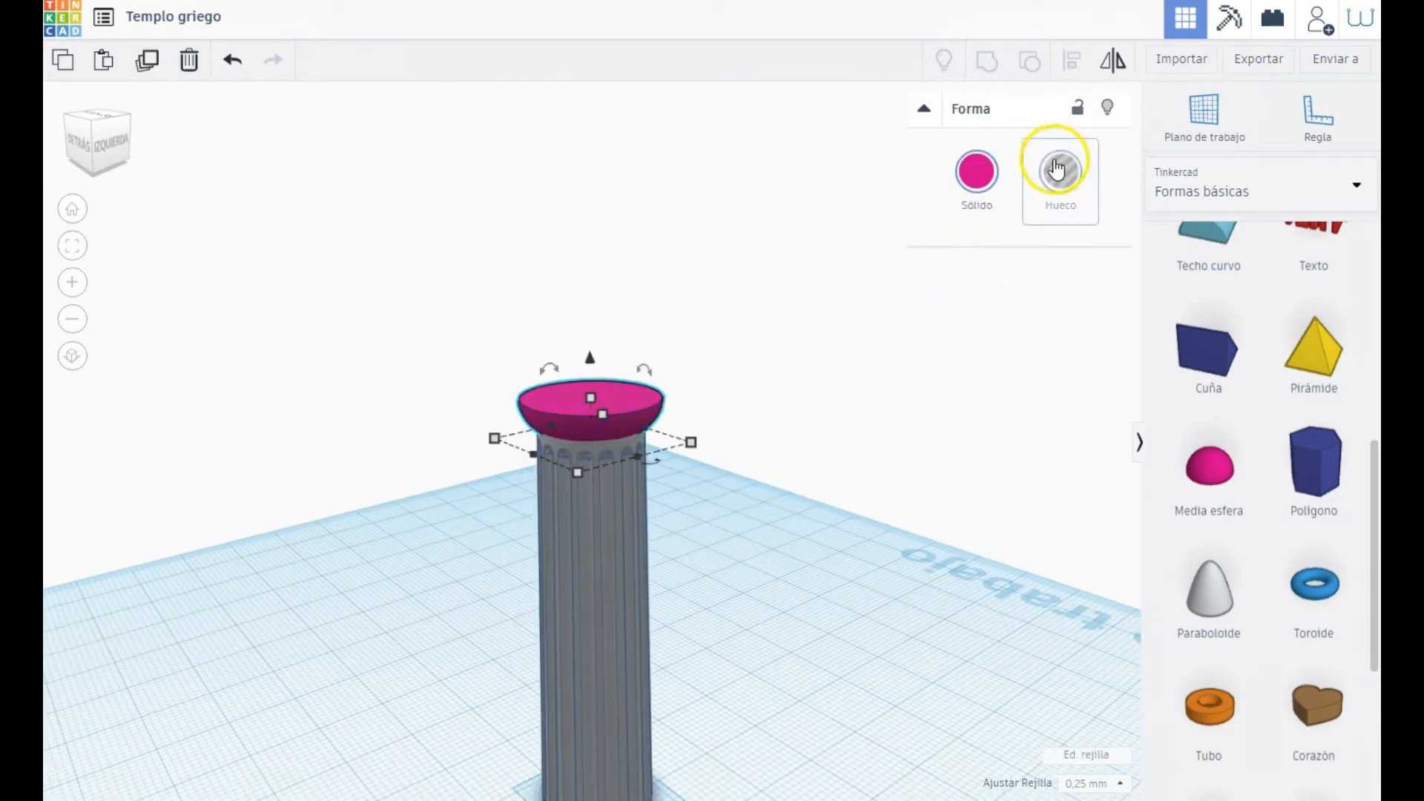
{"action": "left_click", "coordinate": [982, 169]}
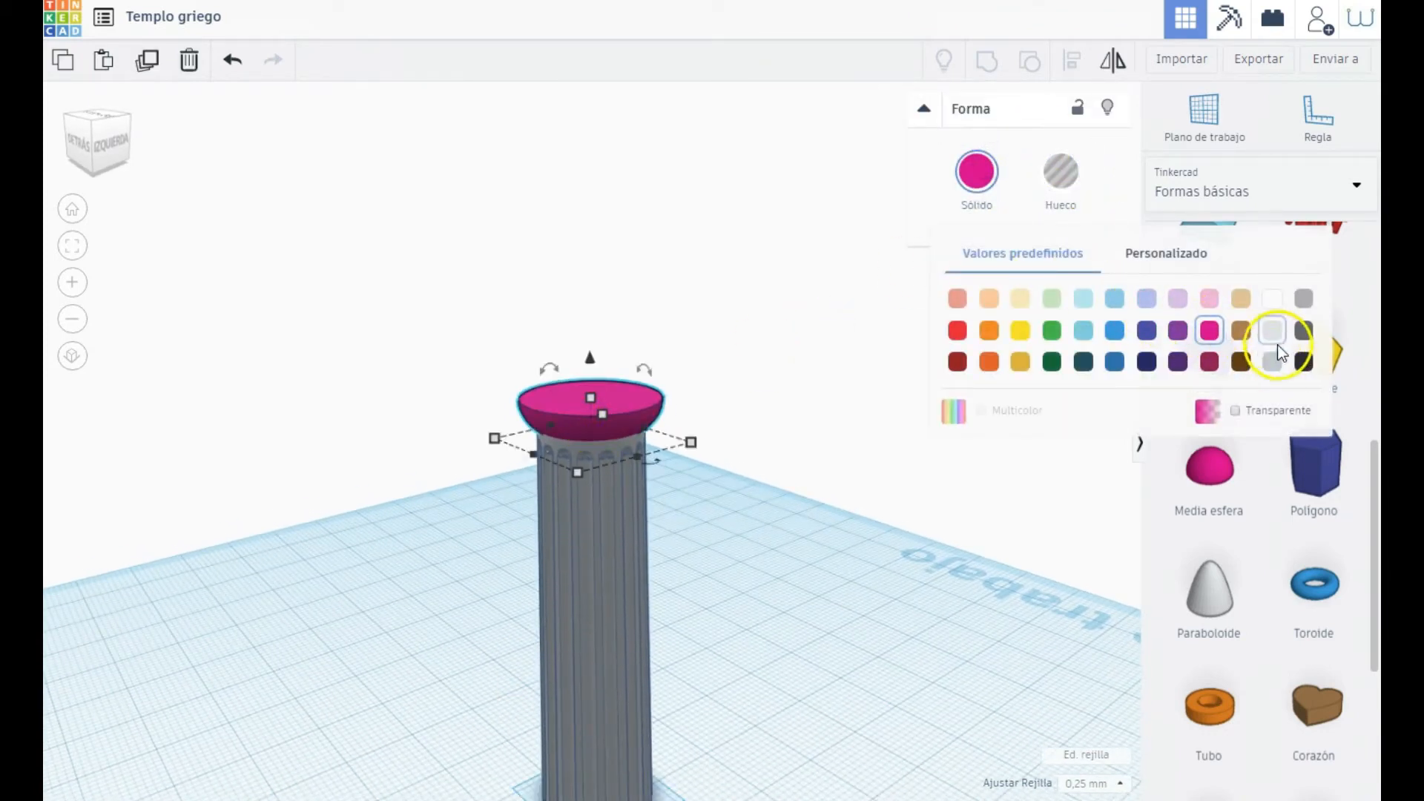
{"action": "left_click", "coordinate": [1271, 333]}
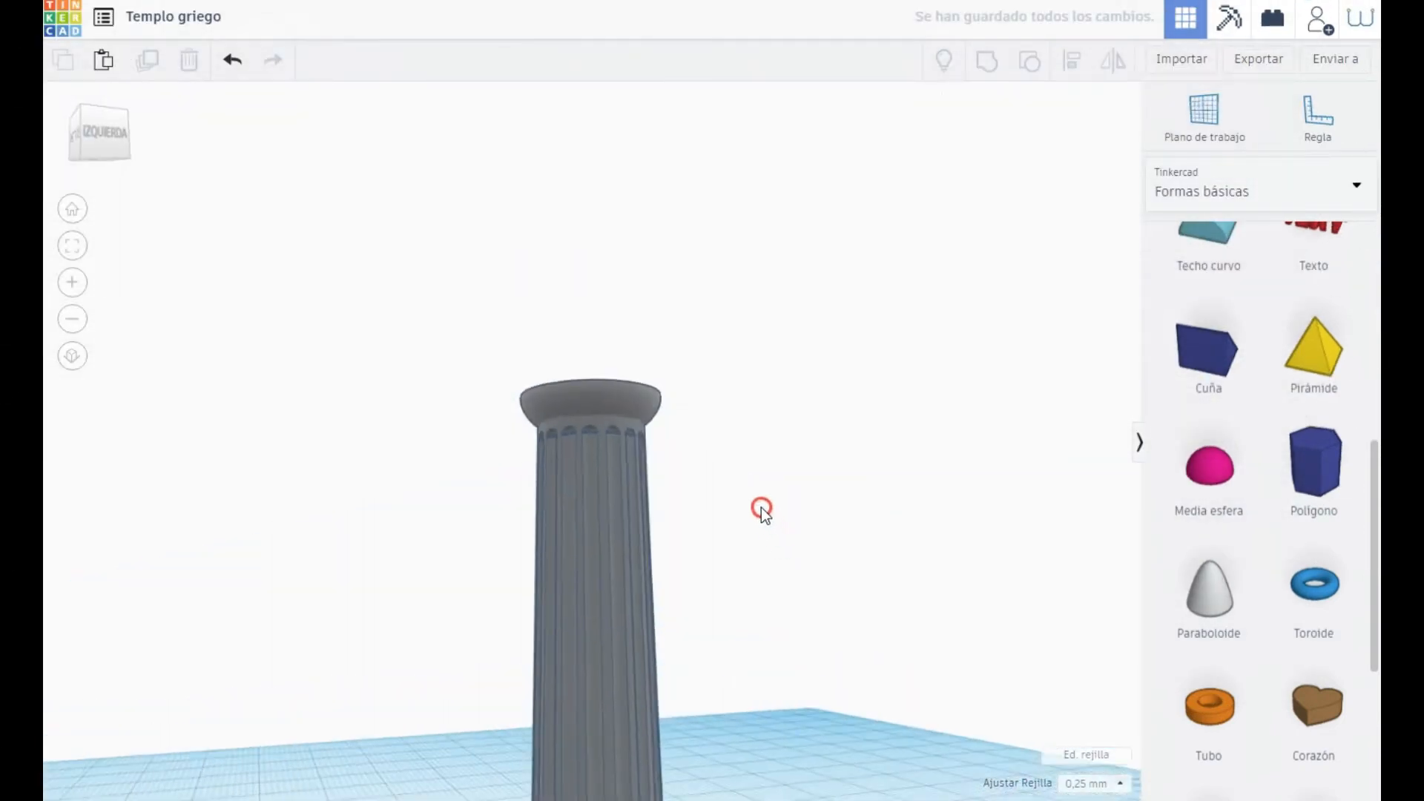
{"action": "right_click_drag", "start_coordinate": [761, 507], "coordinate": [727, 566]}
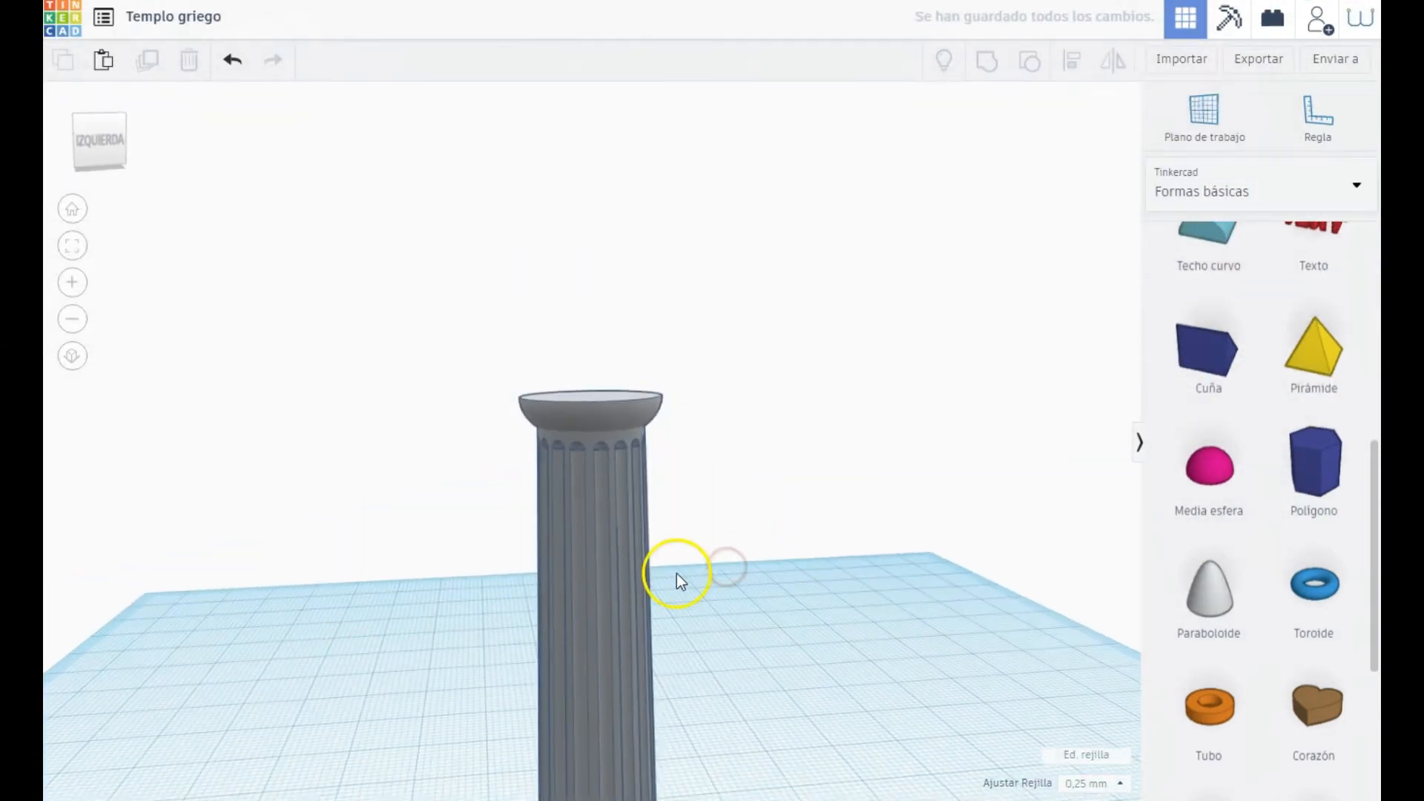
Step: Place a box on the workplane beside the column, flatten it to 4 mm high and set its length and width to 16 mm each
{"action": "scroll", "coordinate": [1265, 413], "scroll_direction": "up", "scroll_amount": 6}
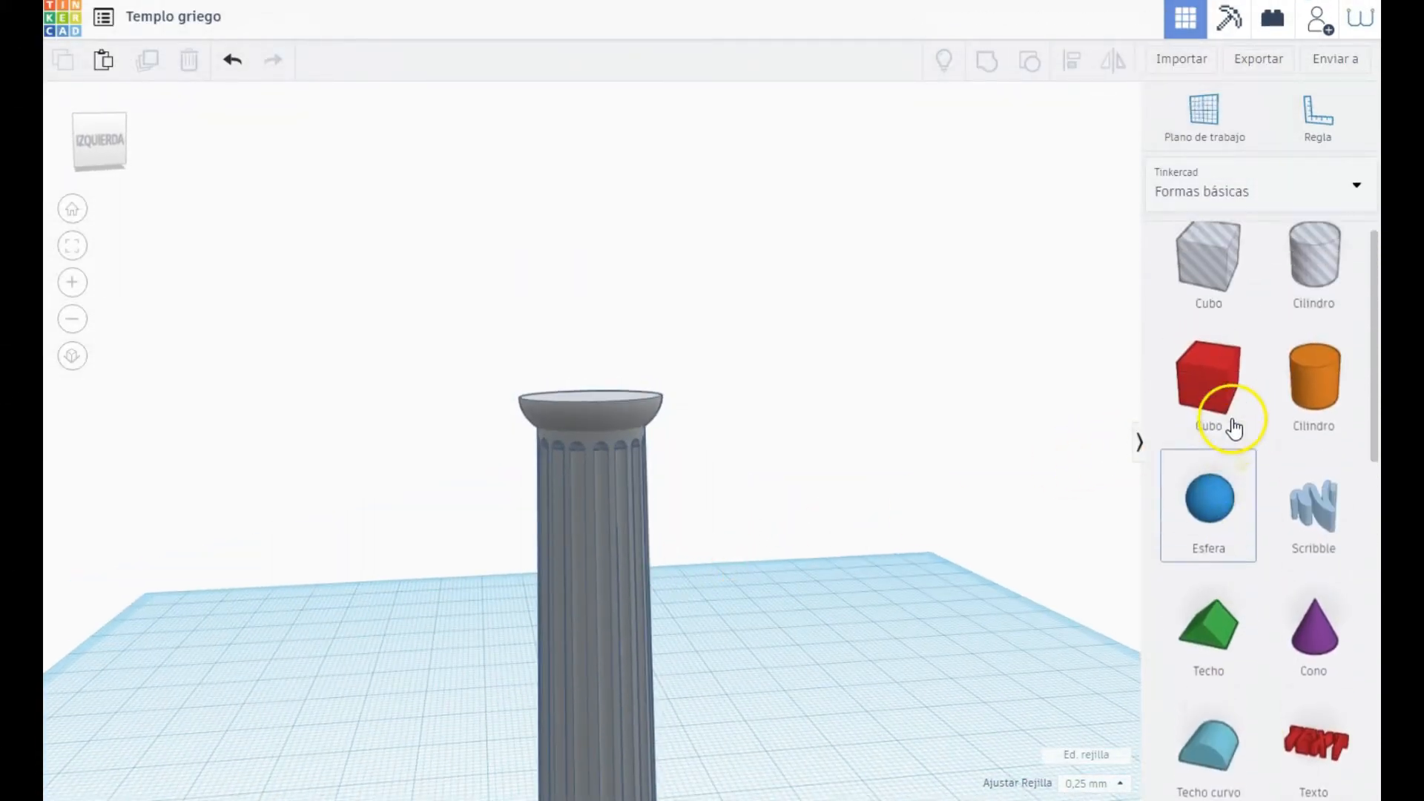
{"action": "left_click_drag", "start_coordinate": [1209, 416], "coordinate": [820, 736]}
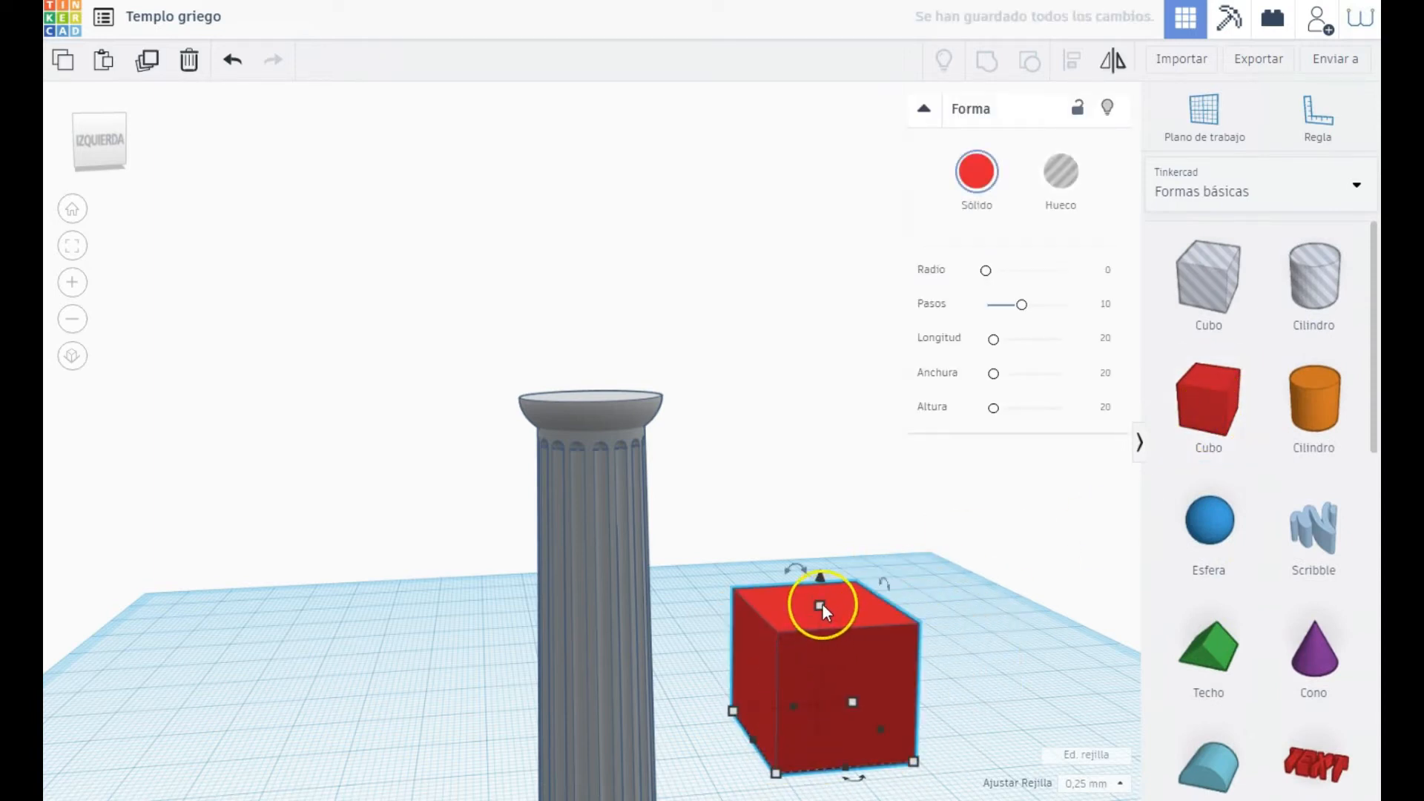
{"action": "left_click_drag", "start_coordinate": [821, 607], "coordinate": [834, 706]}
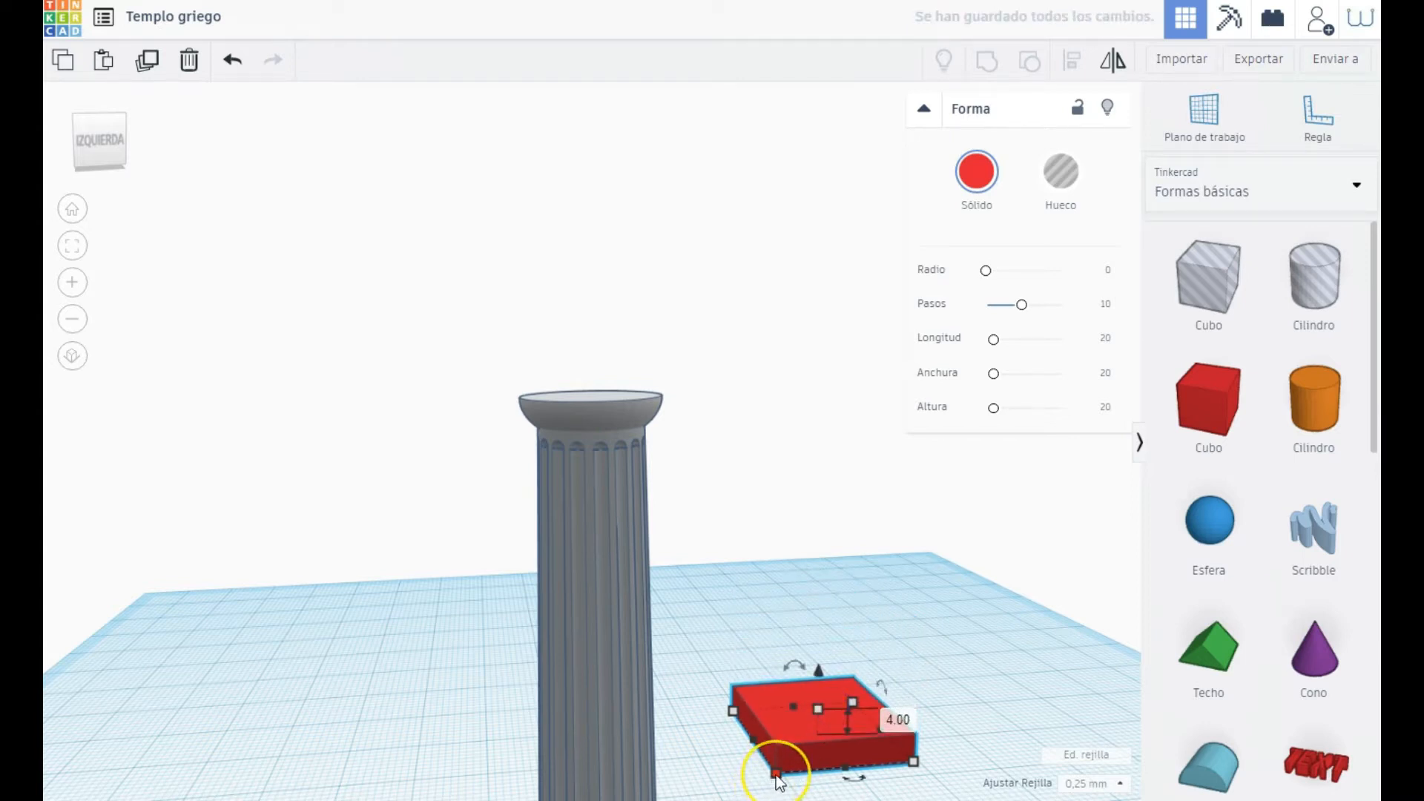
{"action": "left_click_drag", "start_coordinate": [776, 775], "coordinate": [753, 769]}
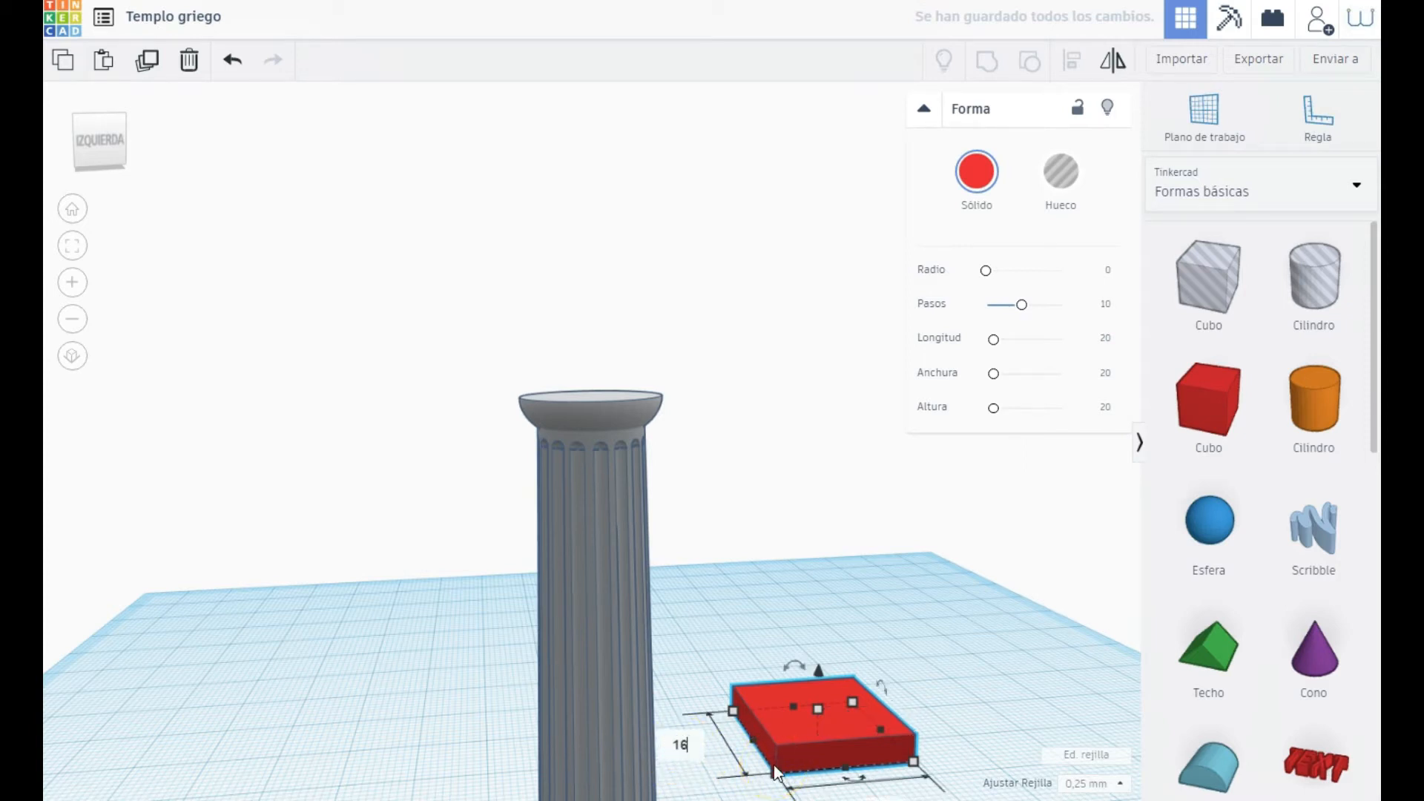
{"action": "left_click_drag", "start_coordinate": [774, 774], "coordinate": [777, 780]}
{"action": "key", "text": "Return"}
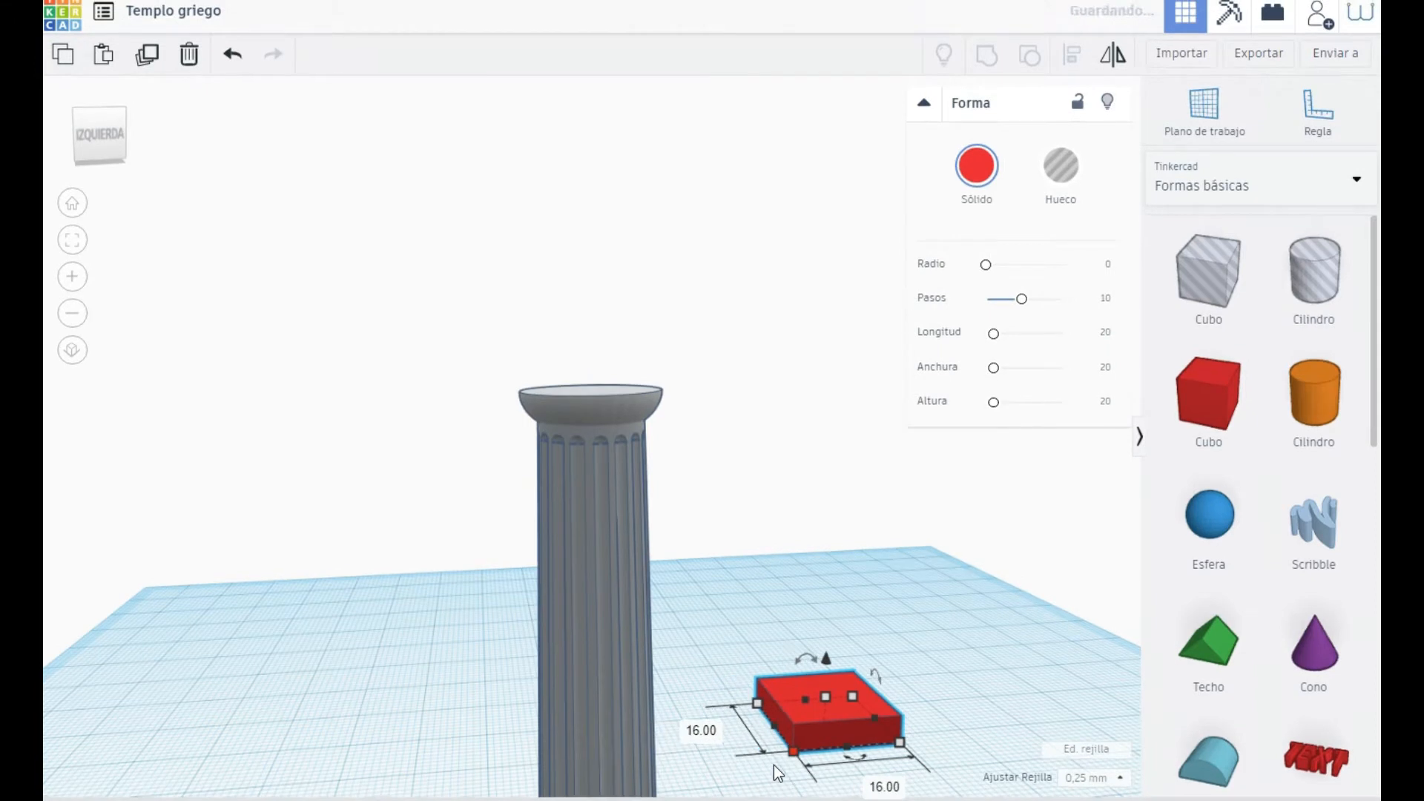
Step: Raise the flat box to 55 mm above the workplane and align it centred over the capital in both horizontal directions
{"action": "left_click_drag", "start_coordinate": [826, 660], "coordinate": [800, 294]}
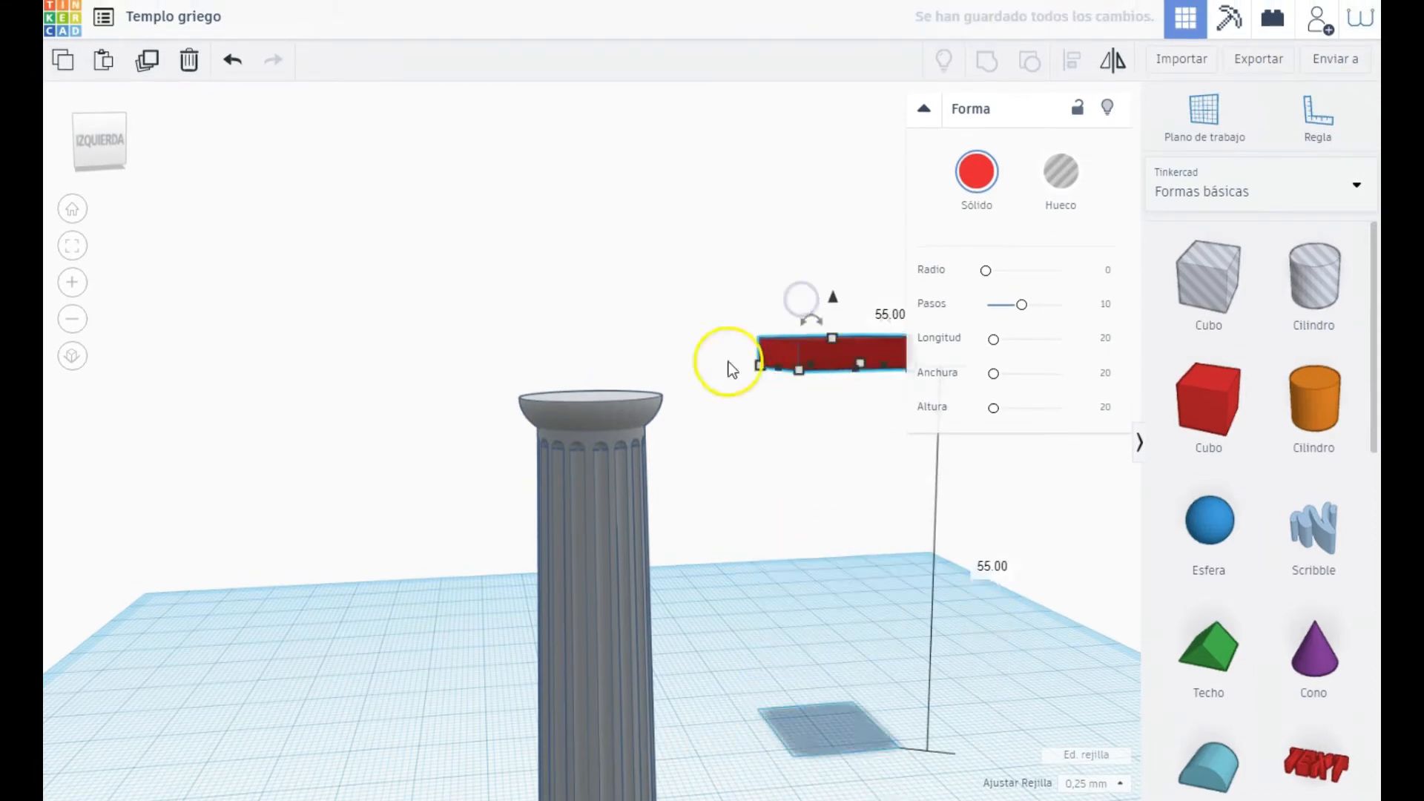
{"action": "left_click", "coordinate": [572, 416], "text": "shift"}
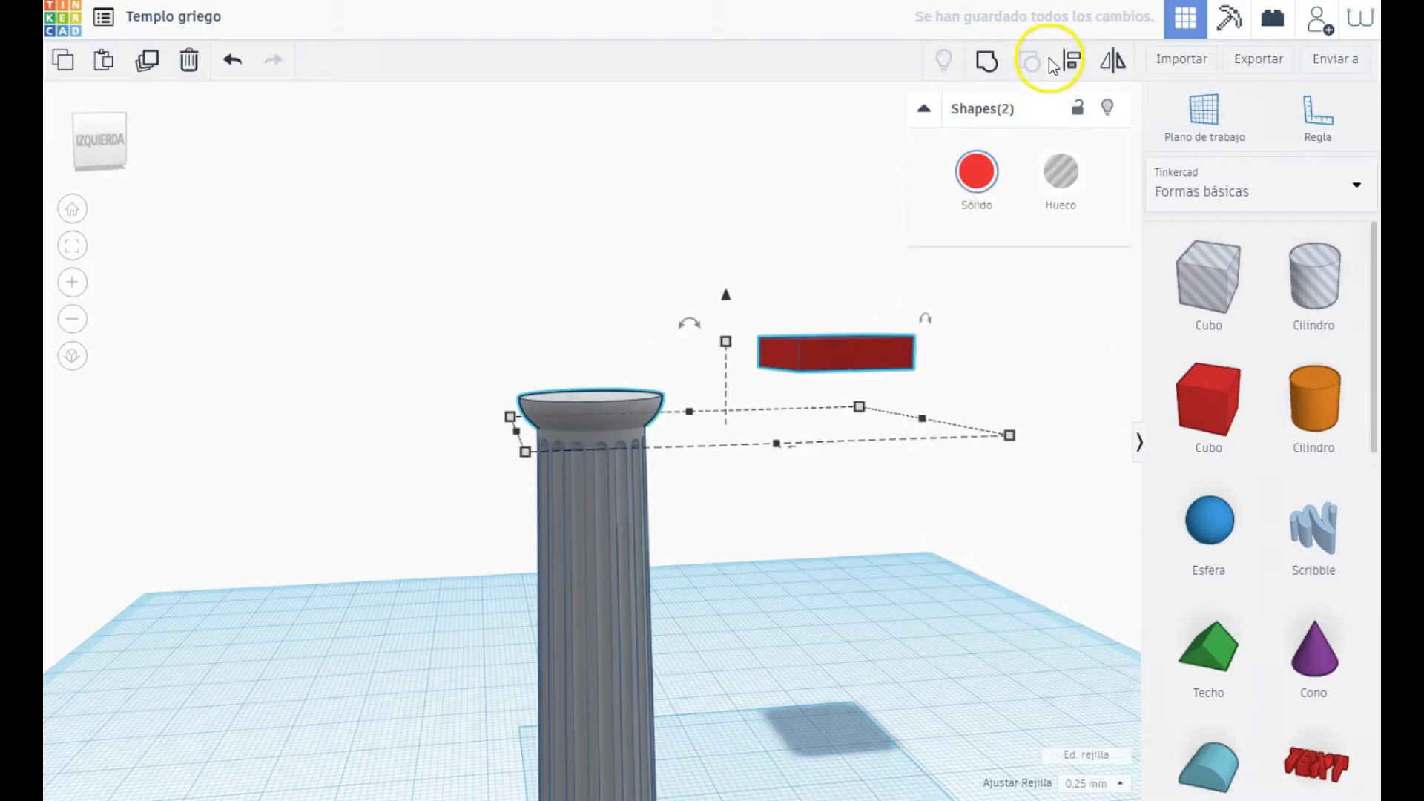
{"action": "left_click", "coordinate": [1071, 60]}
{"action": "left_click", "coordinate": [606, 399]}
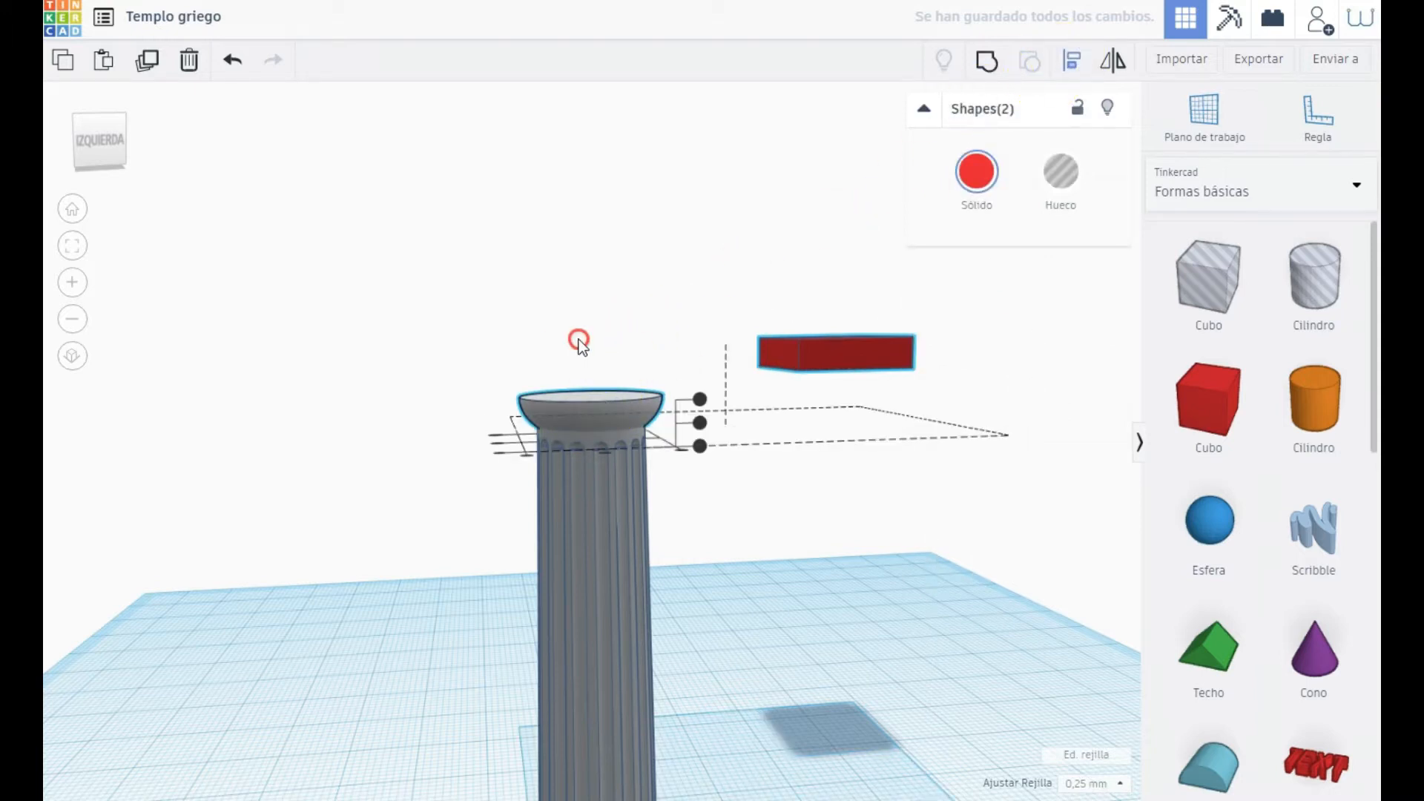
{"action": "right_click_drag", "start_coordinate": [580, 345], "coordinate": [579, 423]}
{"action": "left_click", "coordinate": [606, 513]}
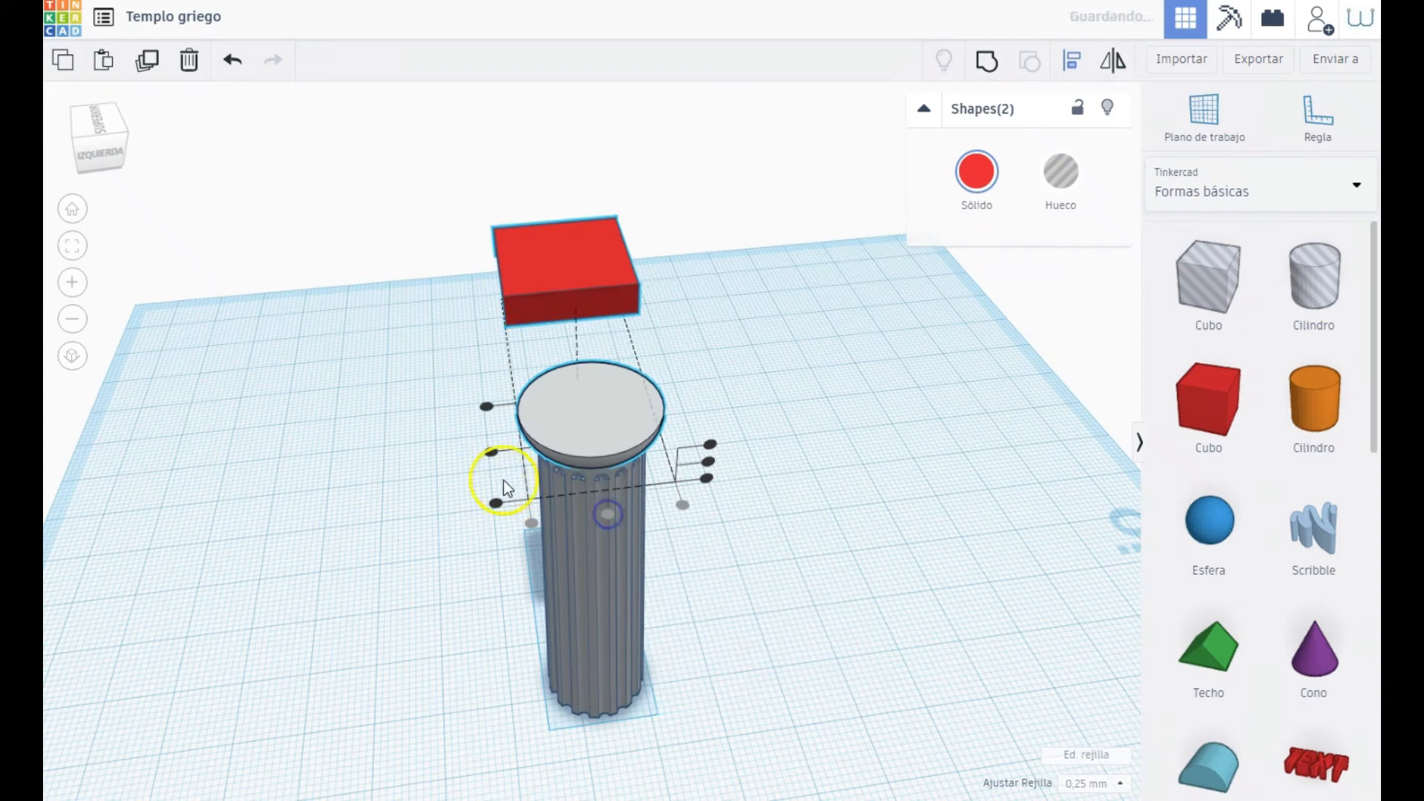
{"action": "left_click", "coordinate": [492, 452]}
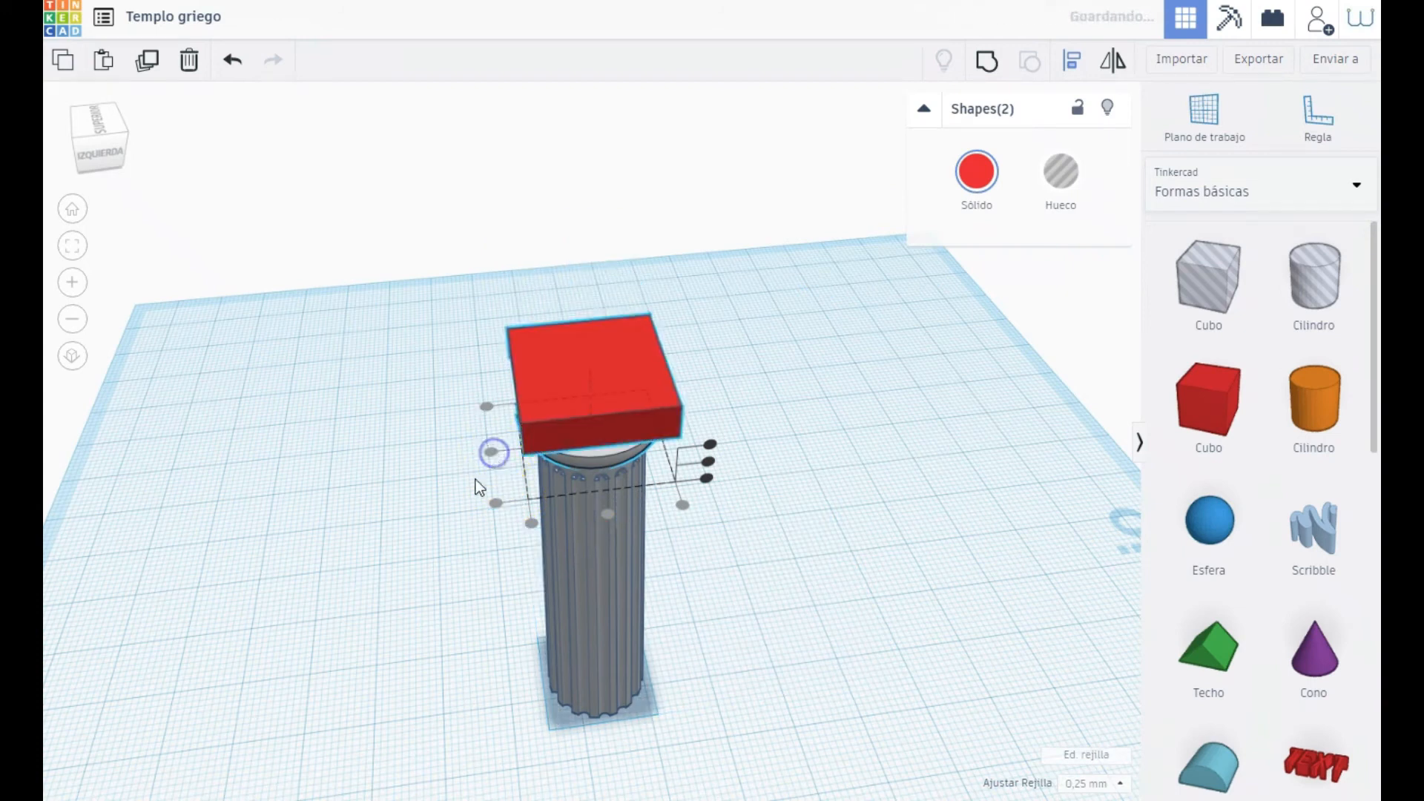
{"action": "left_click", "coordinate": [412, 541]}
Step: Check the total height of the column with its capital and set the slab's elevation to 53.25 mm so it rests on the capital
{"action": "right_click_drag", "start_coordinate": [408, 542], "coordinate": [604, 330]}
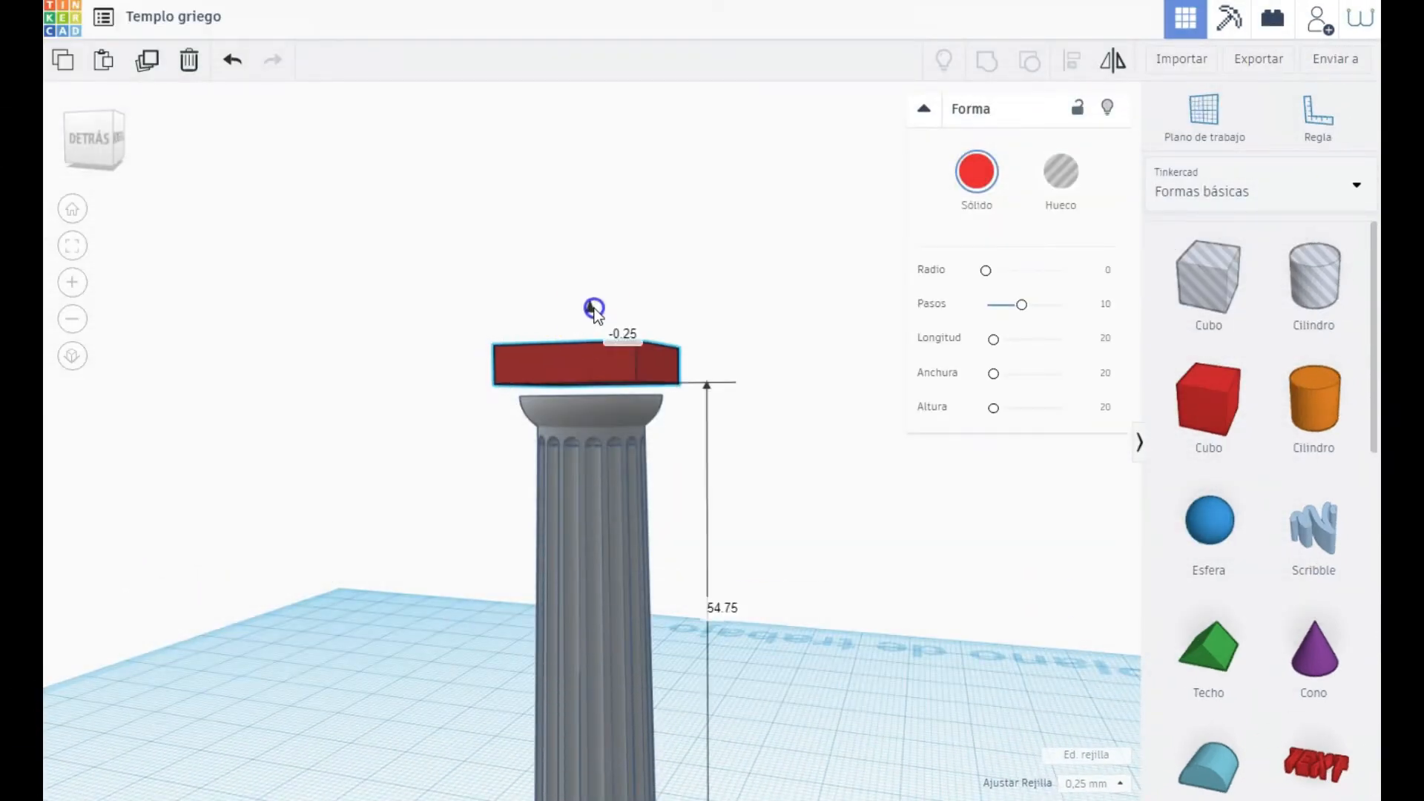
{"action": "left_click_drag", "start_coordinate": [594, 310], "coordinate": [600, 326]}
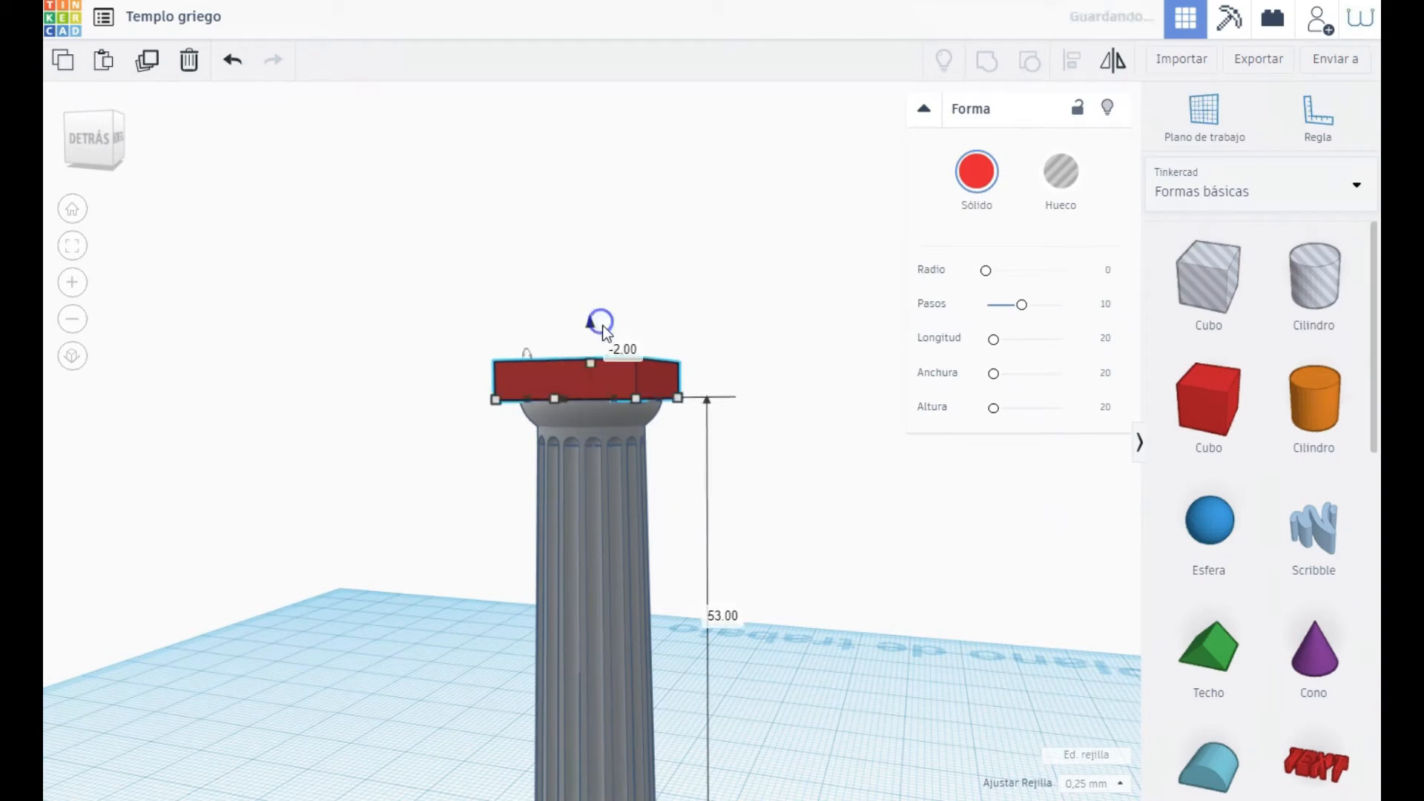
{"action": "scroll", "coordinate": [589, 584], "scroll_direction": "down", "scroll_amount": 2}
{"action": "left_click", "coordinate": [603, 424]}
{"action": "left_click", "coordinate": [571, 647], "text": "shift"}
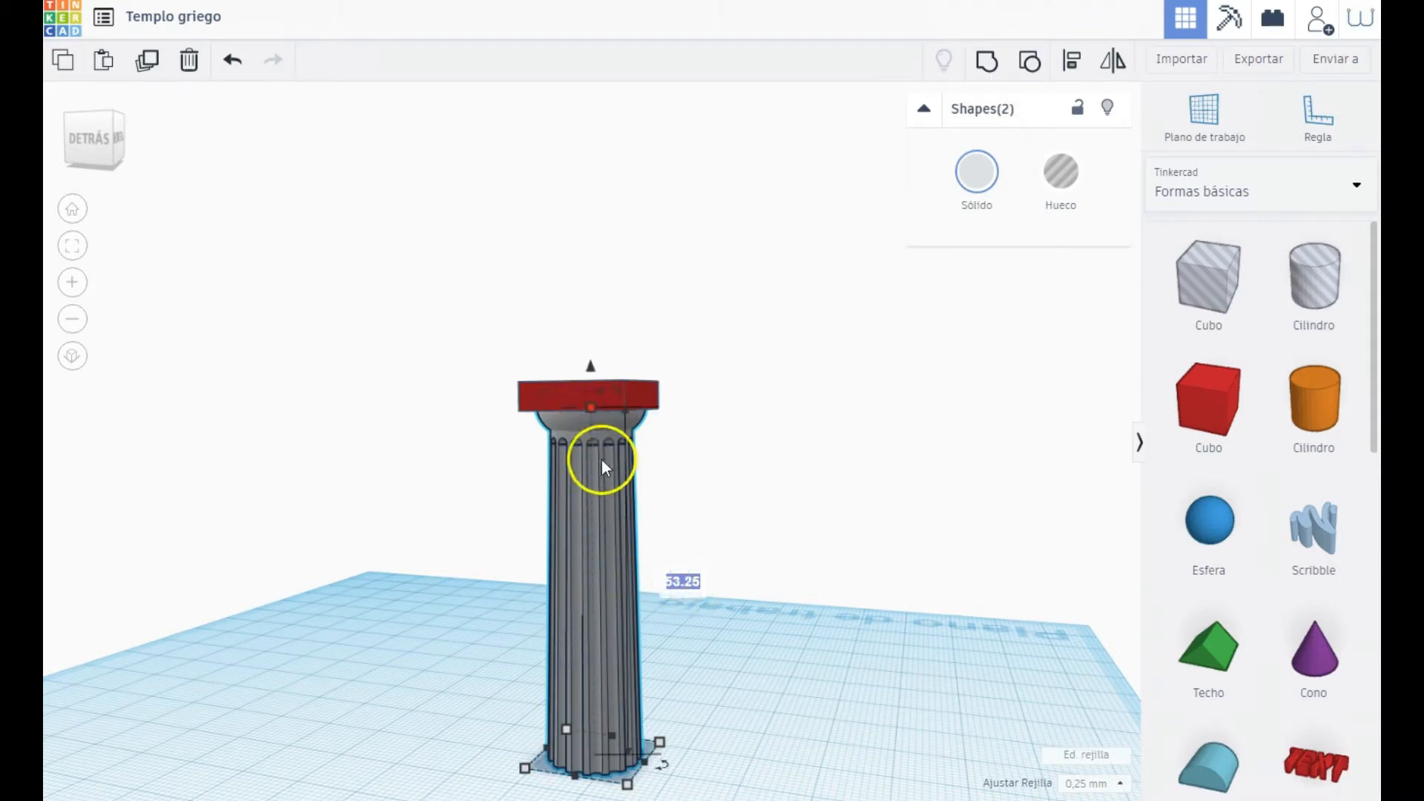
{"action": "left_click", "coordinate": [567, 384]}
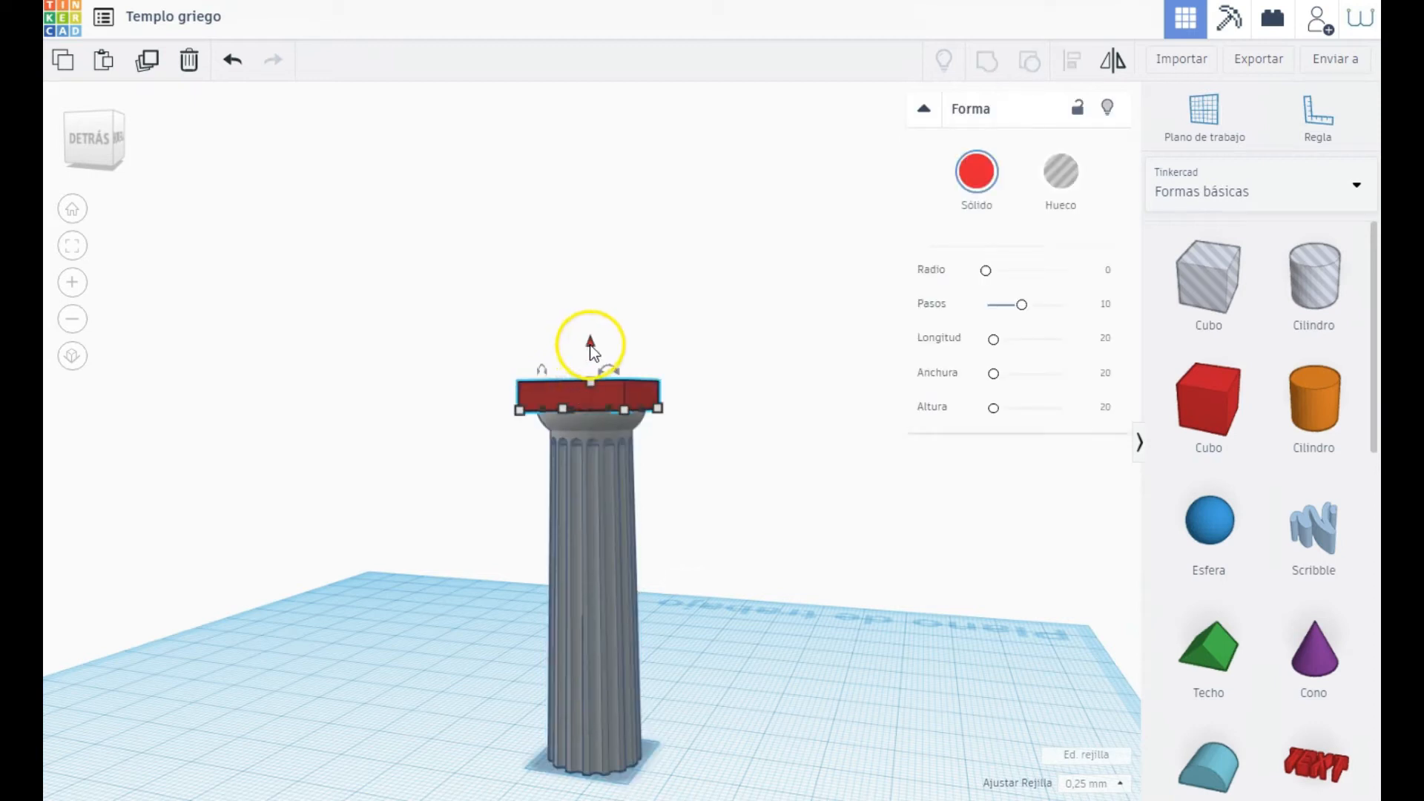
{"action": "left_click_drag", "start_coordinate": [590, 349], "coordinate": [588, 327]}
{"action": "left_click", "coordinate": [713, 565]}
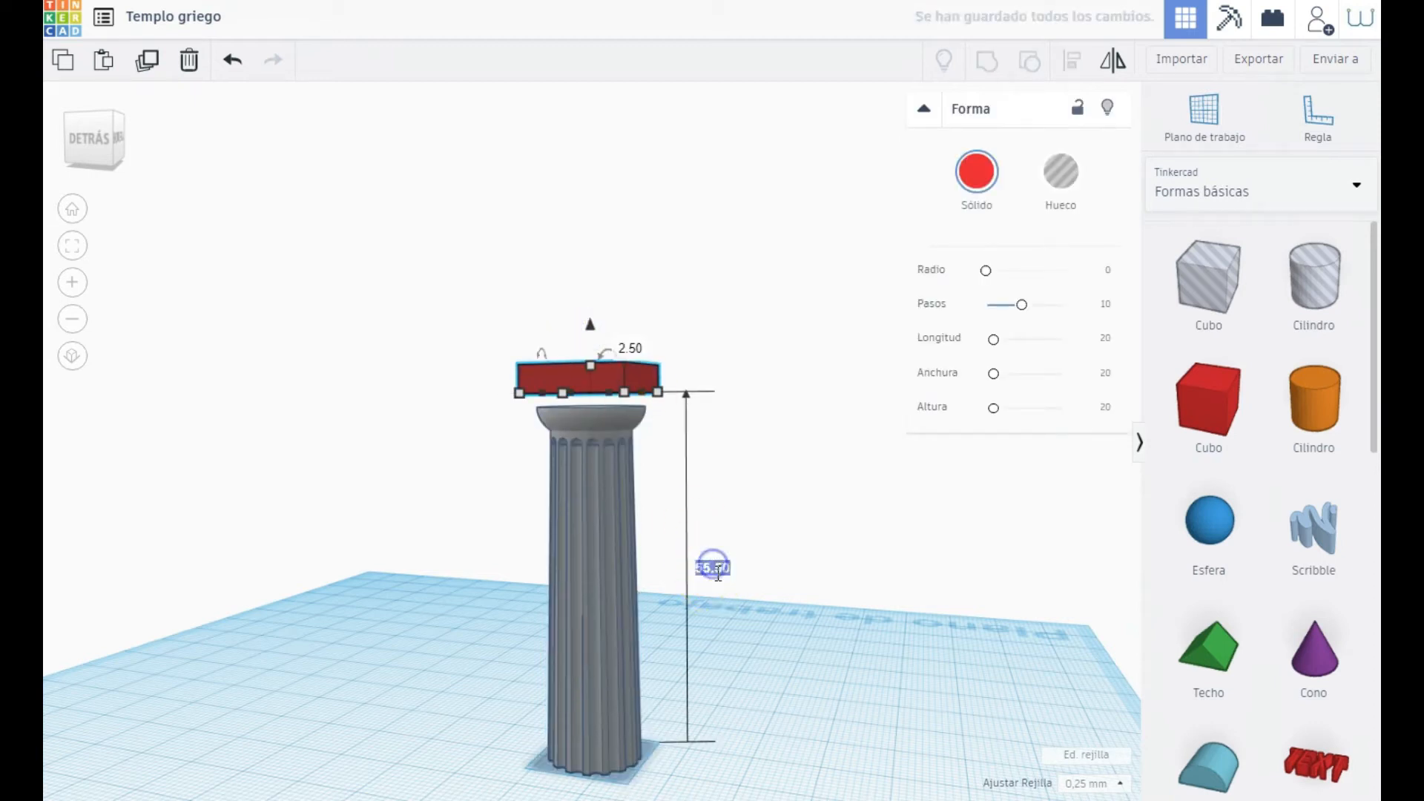
{"action": "type", "text": "53.25"}
{"action": "key", "text": "Return"}
Step: Make the slab on the capital thinner by lowering its upper face while its underside stays on the capital
{"action": "right_click_drag", "start_coordinate": [779, 448], "coordinate": [527, 467]}
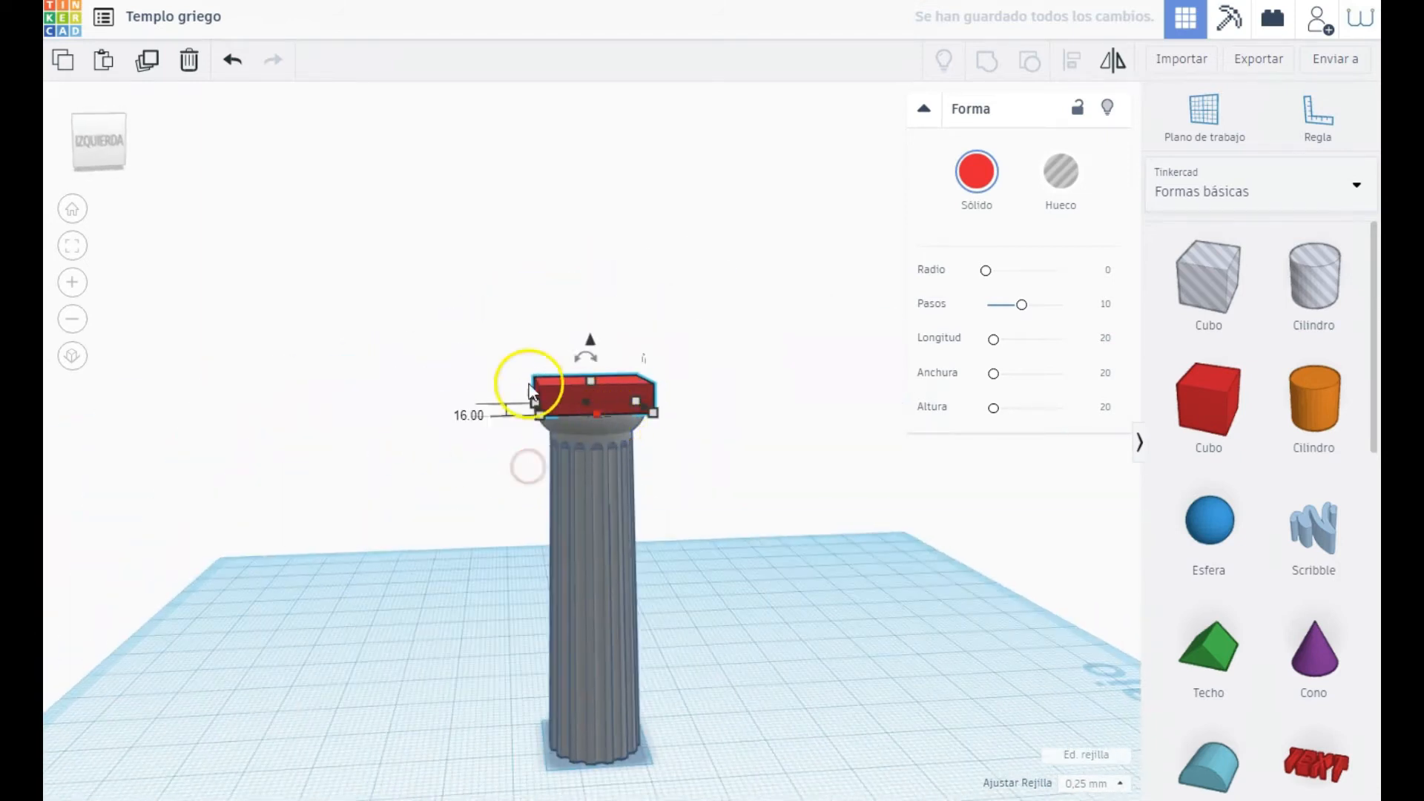
{"action": "left_click", "coordinate": [72, 245]}
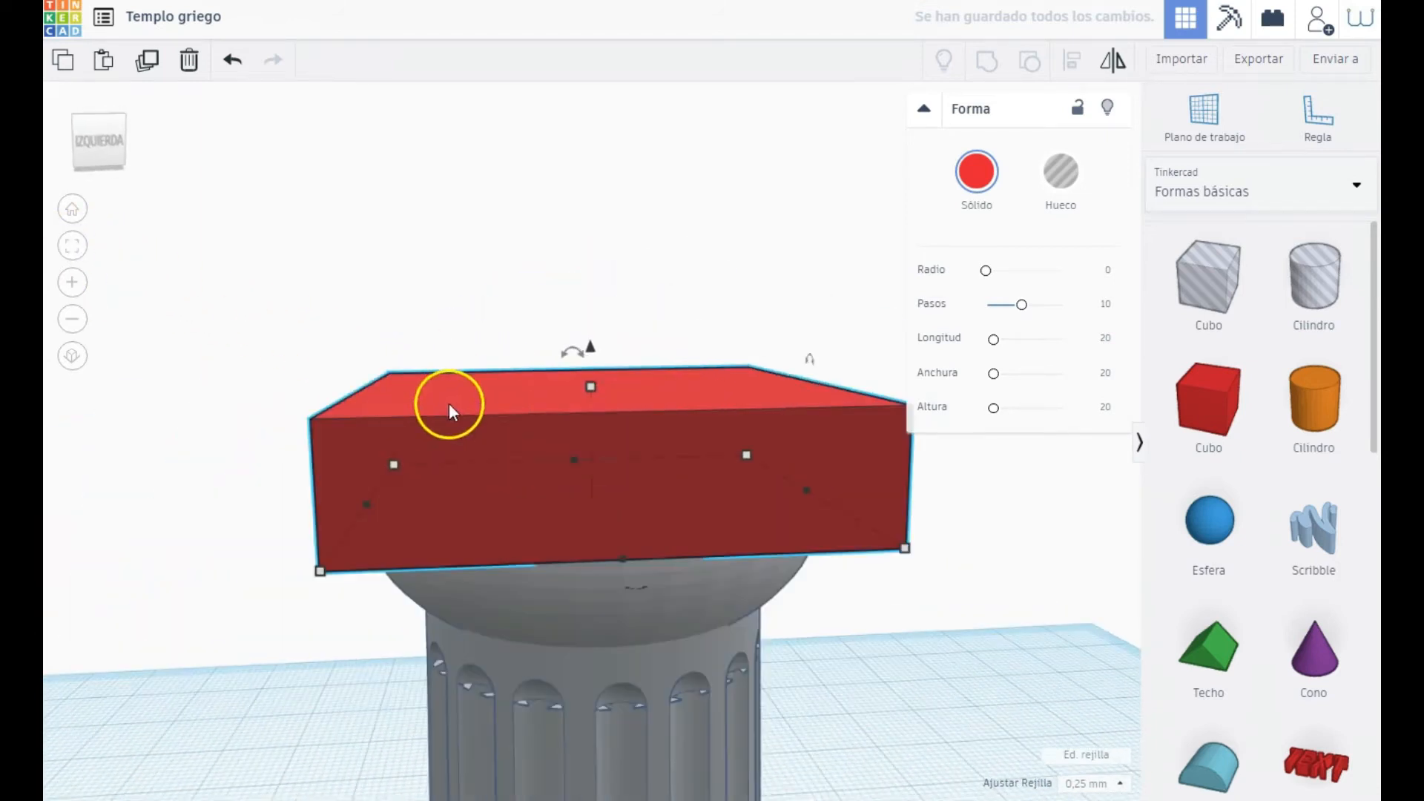
{"action": "mouse_move", "coordinate": [286, 541]}
{"action": "right_mouse_down"}
{"action": "mouse_move", "coordinate": [340, 487]}
{"action": "mouse_move", "coordinate": [830, 490]}
{"action": "mouse_move", "coordinate": [479, 471]}
{"action": "mouse_move", "coordinate": [315, 541]}
{"action": "mouse_move", "coordinate": [265, 541]}
{"action": "right_mouse_up"}
{"action": "left_click", "coordinate": [594, 438]}
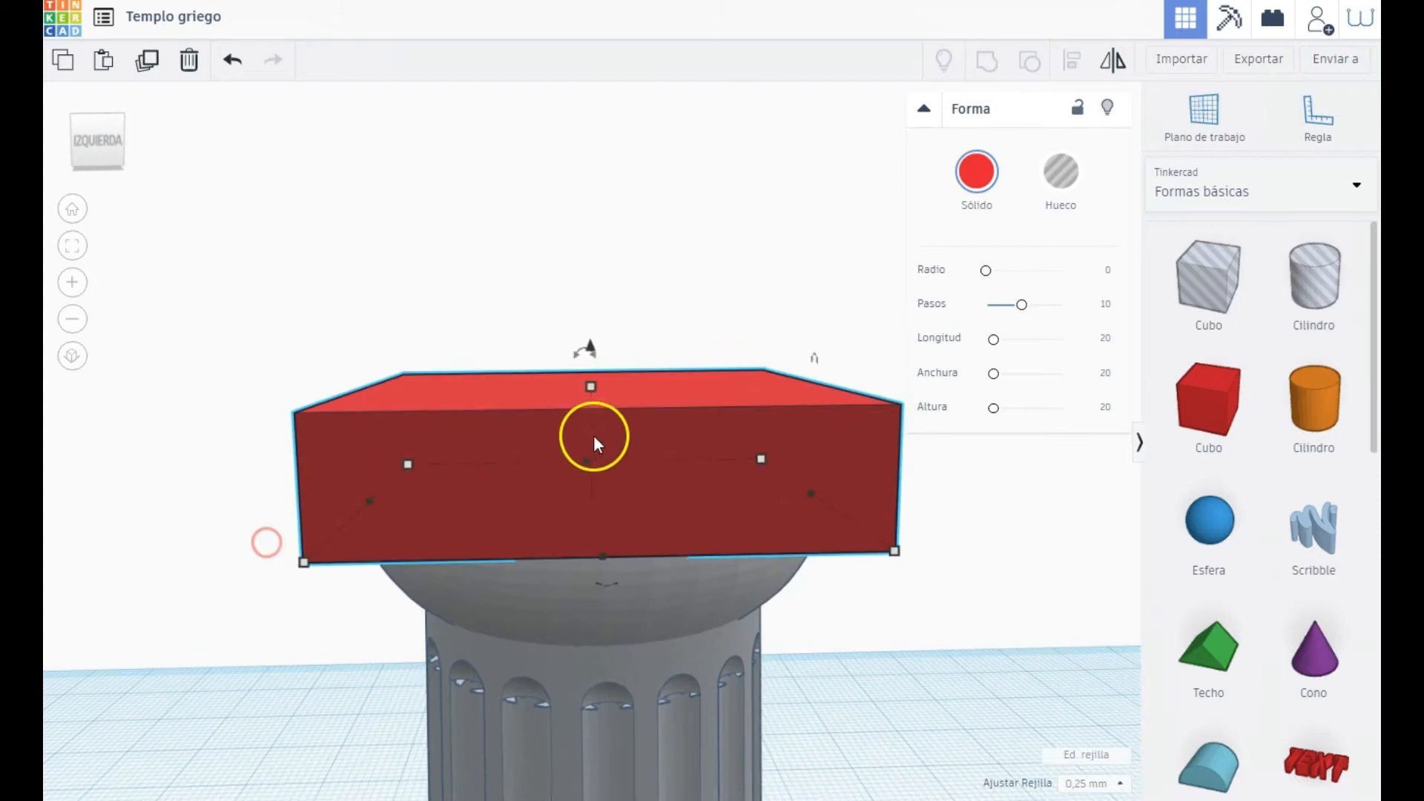
{"action": "left_click", "coordinate": [593, 387]}
{"action": "left_click_drag", "start_coordinate": [594, 387], "coordinate": [598, 412]}
{"action": "right_click_drag", "start_coordinate": [375, 640], "coordinate": [398, 599]}
{"action": "scroll", "coordinate": [497, 567], "scroll_direction": "down", "scroll_amount": 2}
{"action": "scroll", "coordinate": [534, 567], "scroll_direction": "down", "scroll_amount": 10}
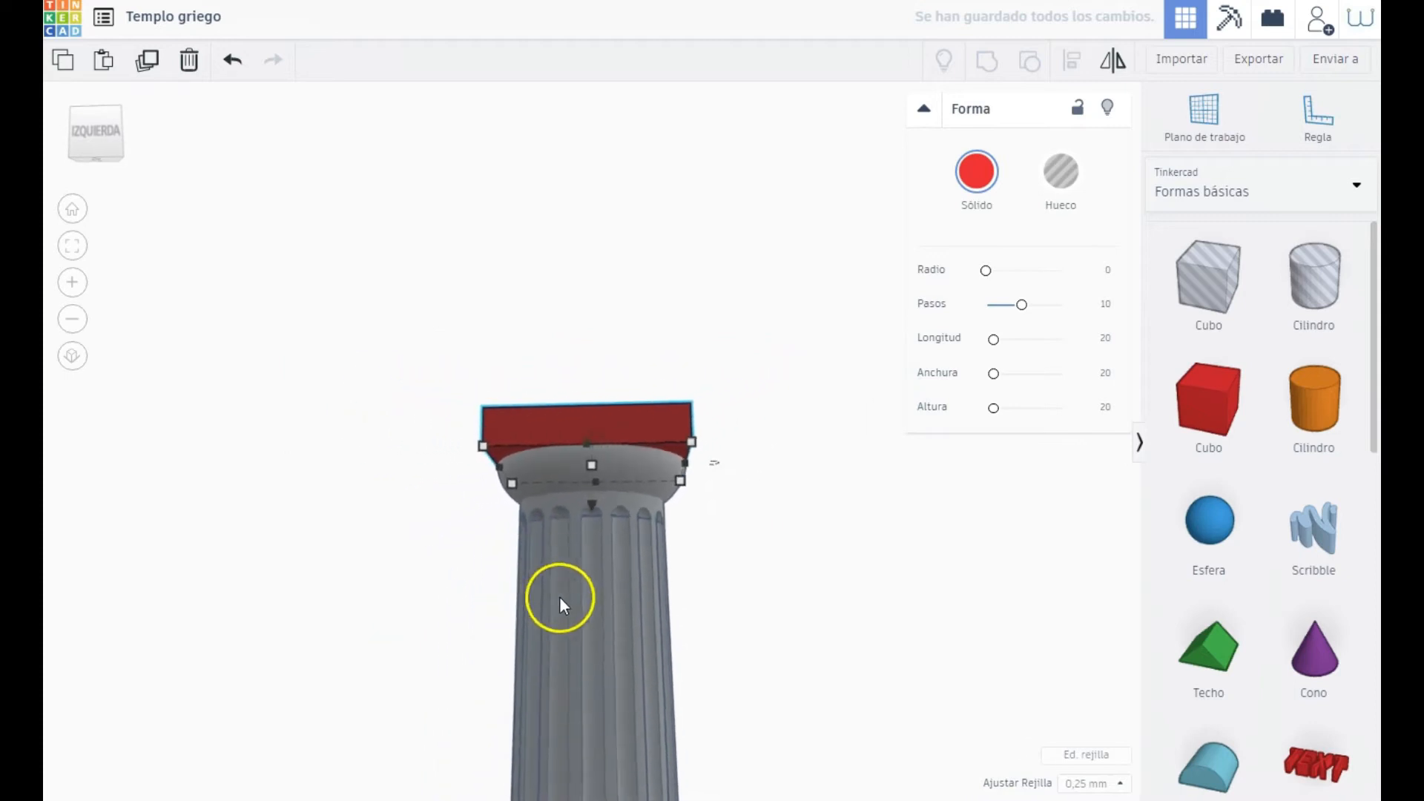
Step: Recolour the slab on top of the capital white
{"action": "right_click_drag", "start_coordinate": [715, 509], "coordinate": [623, 557]}
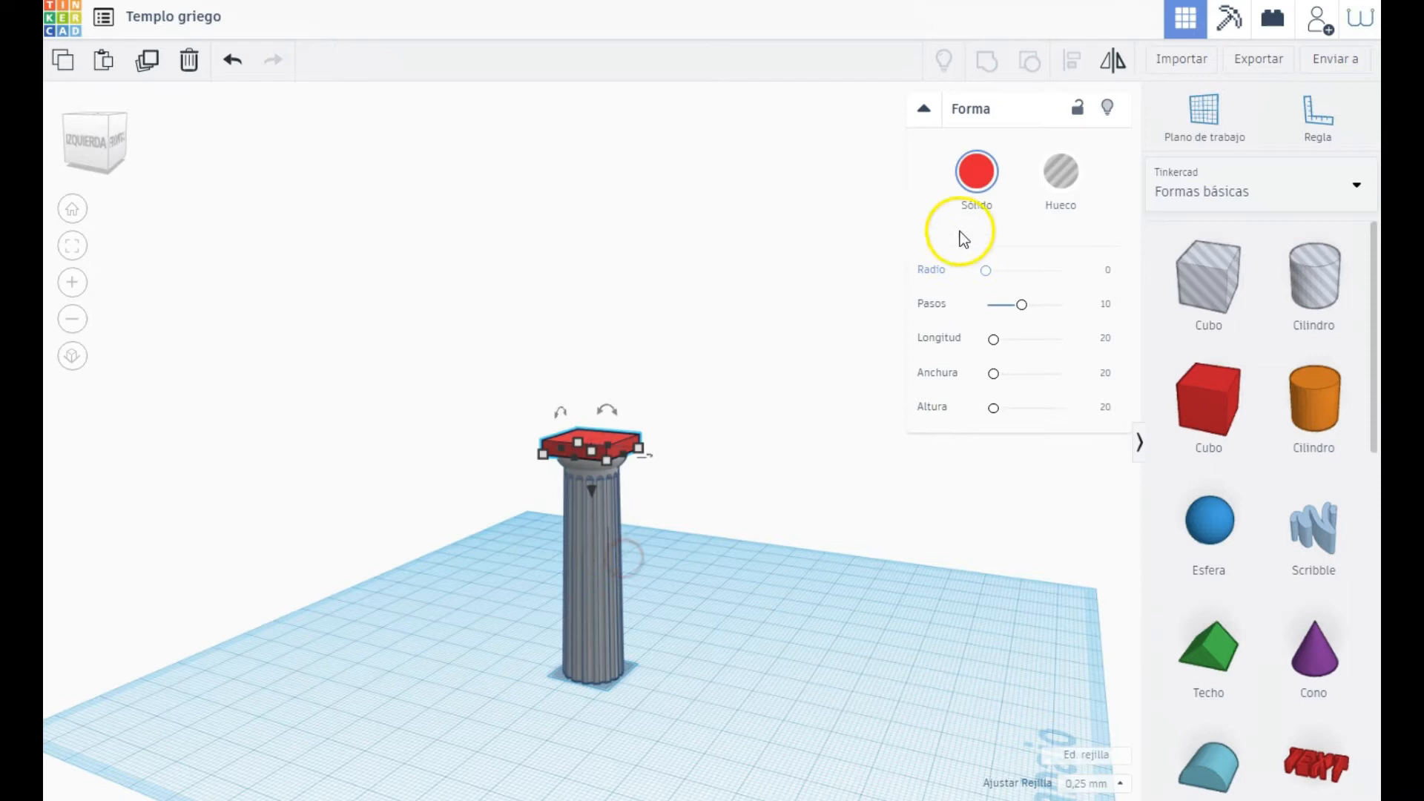
{"action": "left_click", "coordinate": [976, 178]}
{"action": "left_click", "coordinate": [1280, 309]}
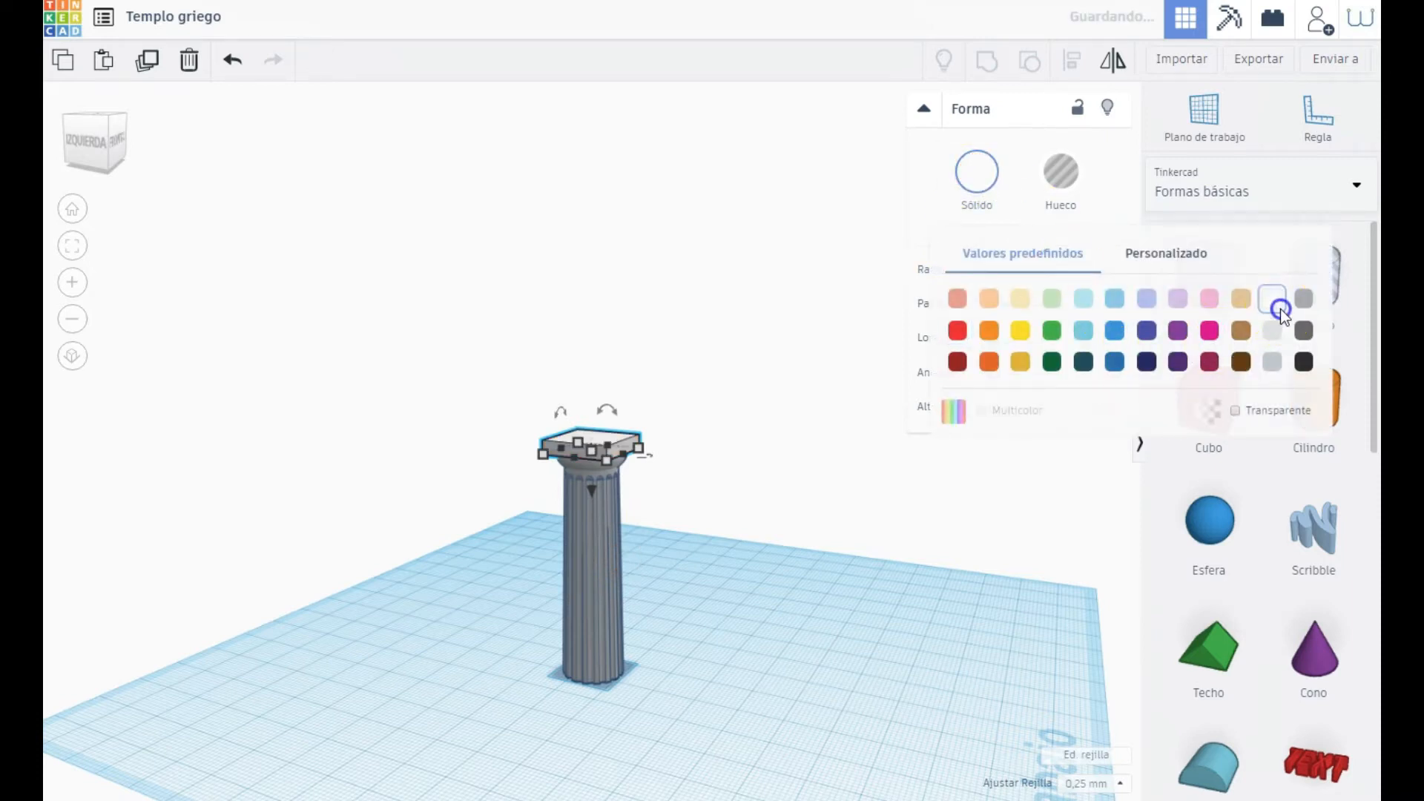
{"action": "left_click", "coordinate": [551, 519]}
{"action": "right_click_drag", "start_coordinate": [550, 519], "coordinate": [455, 537]}
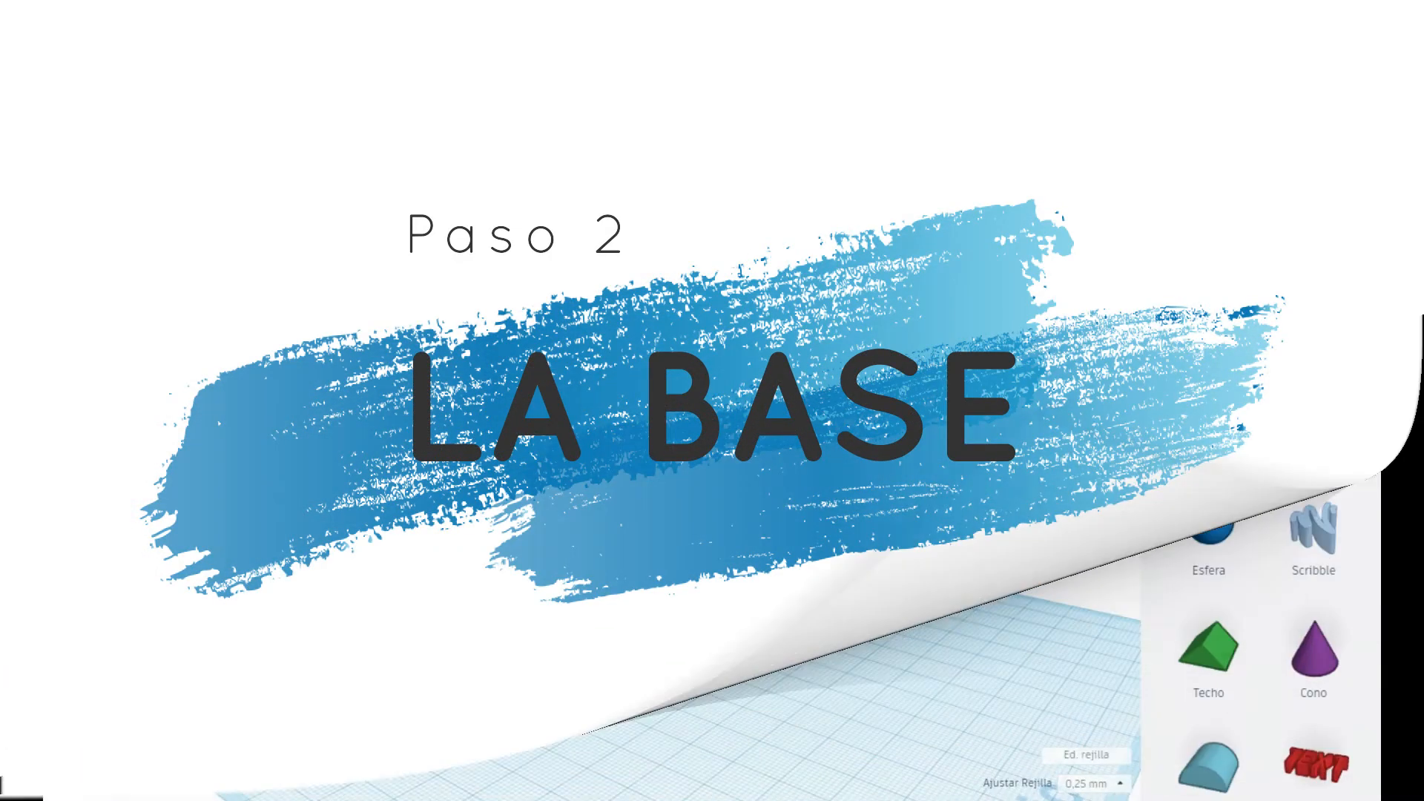
Step: Place a new box on the workplane beside the column and set its horizontal dimensions to 160 × 110 mm for the temple base
{"action": "left_click_drag", "start_coordinate": [1208, 401], "coordinate": [943, 595]}
{"action": "left_click", "coordinate": [784, 529]}
{"action": "type", "text": "160"}
{"action": "key", "text": "Tab"}
{"action": "type", "text": "110"}
{"action": "key", "text": "Return"}
Step: Recolour the temple's base slab white
{"action": "left_click", "coordinate": [808, 742]}
{"action": "right_click_drag", "start_coordinate": [808, 742], "coordinate": [613, 575]}
{"action": "left_click", "coordinate": [711, 634]}
{"action": "left_click", "coordinate": [977, 171]}
{"action": "left_click", "coordinate": [1268, 359]}
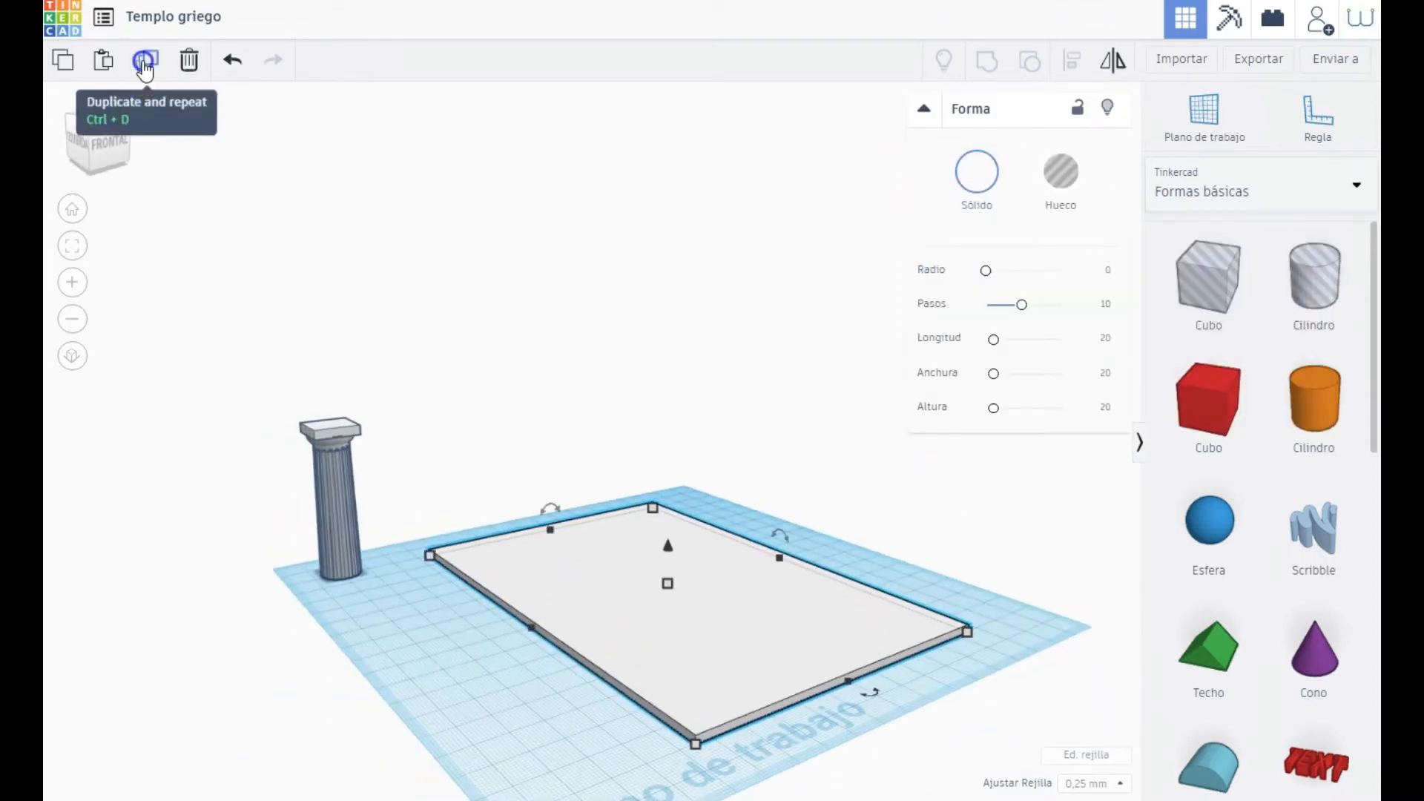
Step: Duplicate the base slab and raise the copy to an elevation of 2.25 mm to form a second tier
{"action": "left_click_drag", "start_coordinate": [668, 549], "coordinate": [670, 543]}
{"action": "left_click", "coordinate": [1073, 630]}
{"action": "type", "text": "2.25"}
{"action": "key", "text": "Return"}
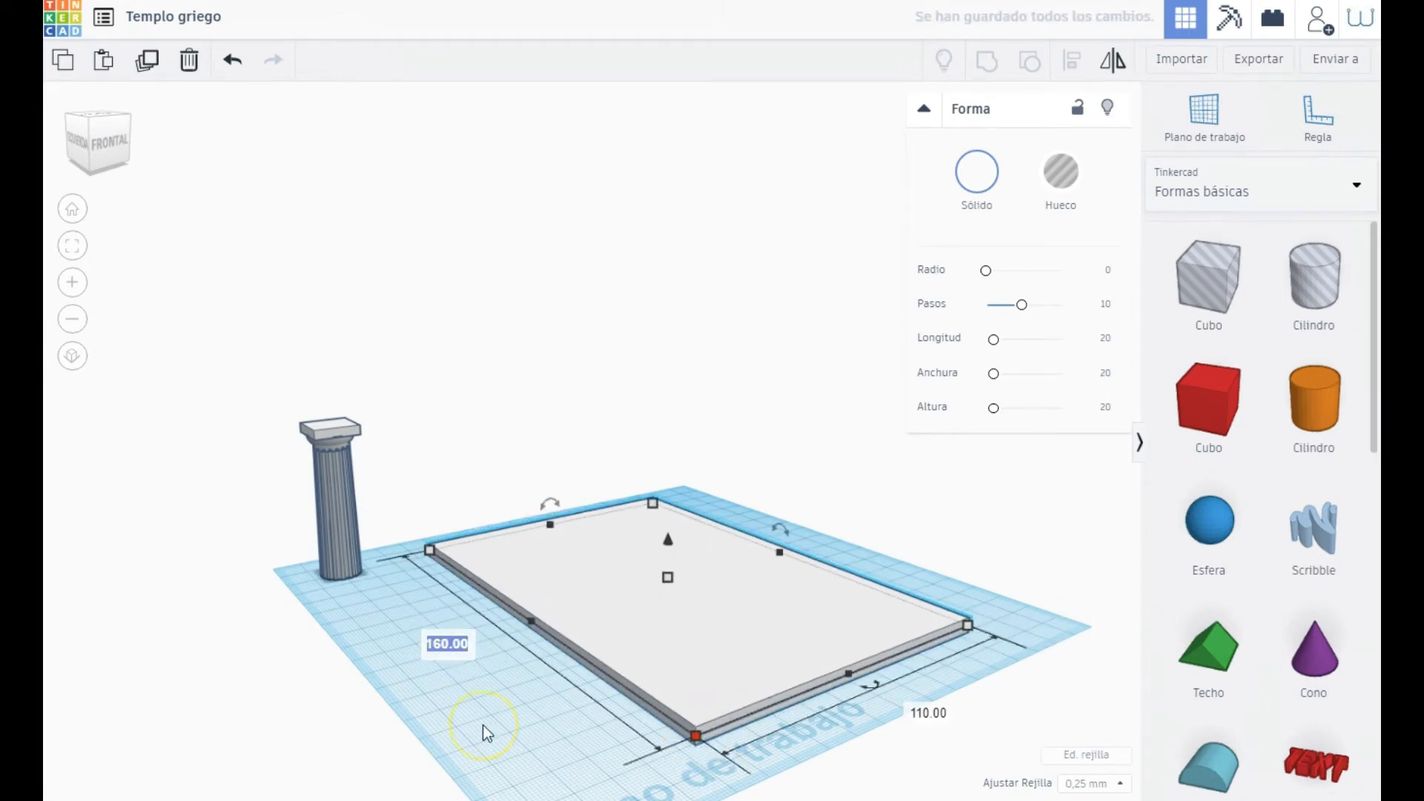
Step: Resize the second tier of the base to 156 × 106 mm
{"action": "type", "text": "120"}
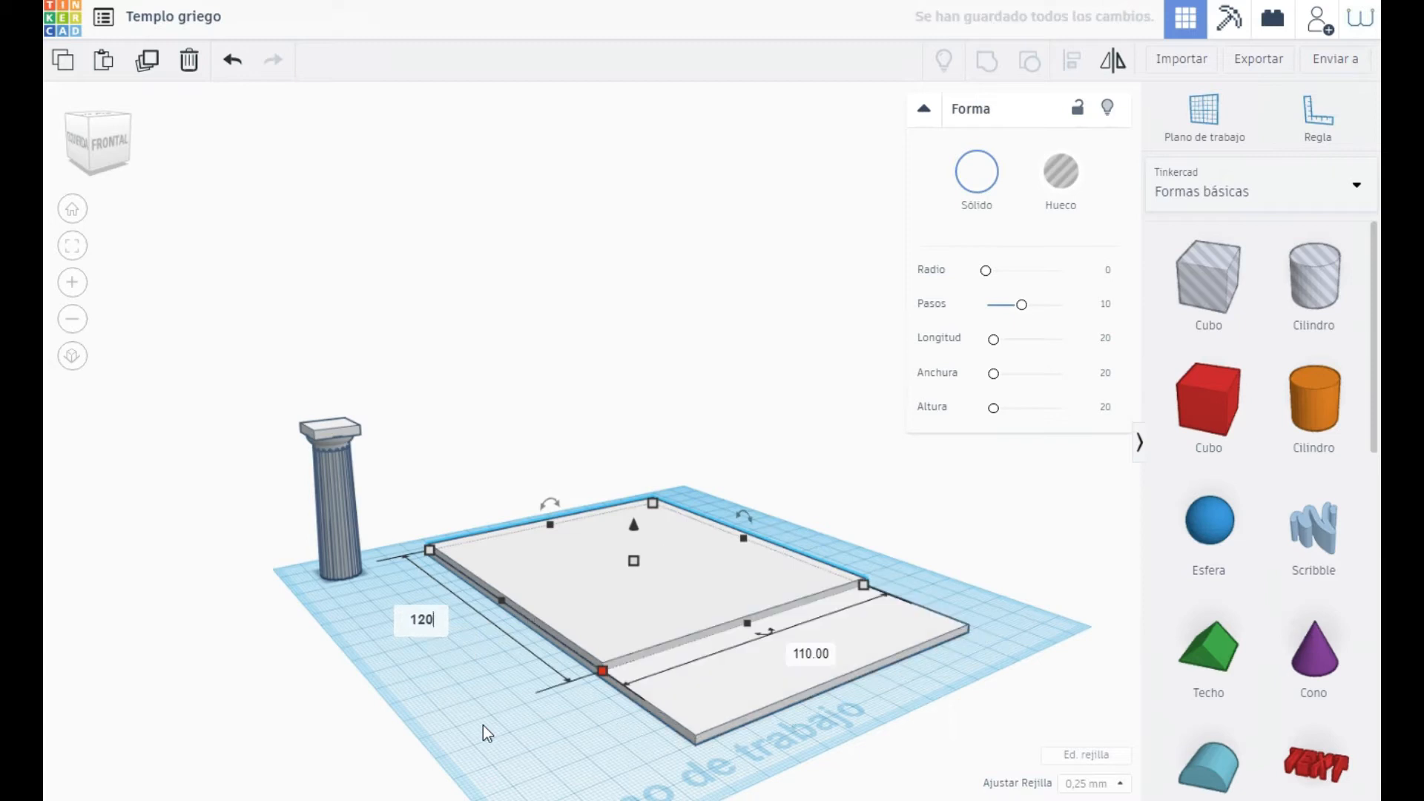
{"action": "key", "text": "BackSpace"}
{"action": "key", "text": "BackSpace"}
{"action": "type", "text": "56"}
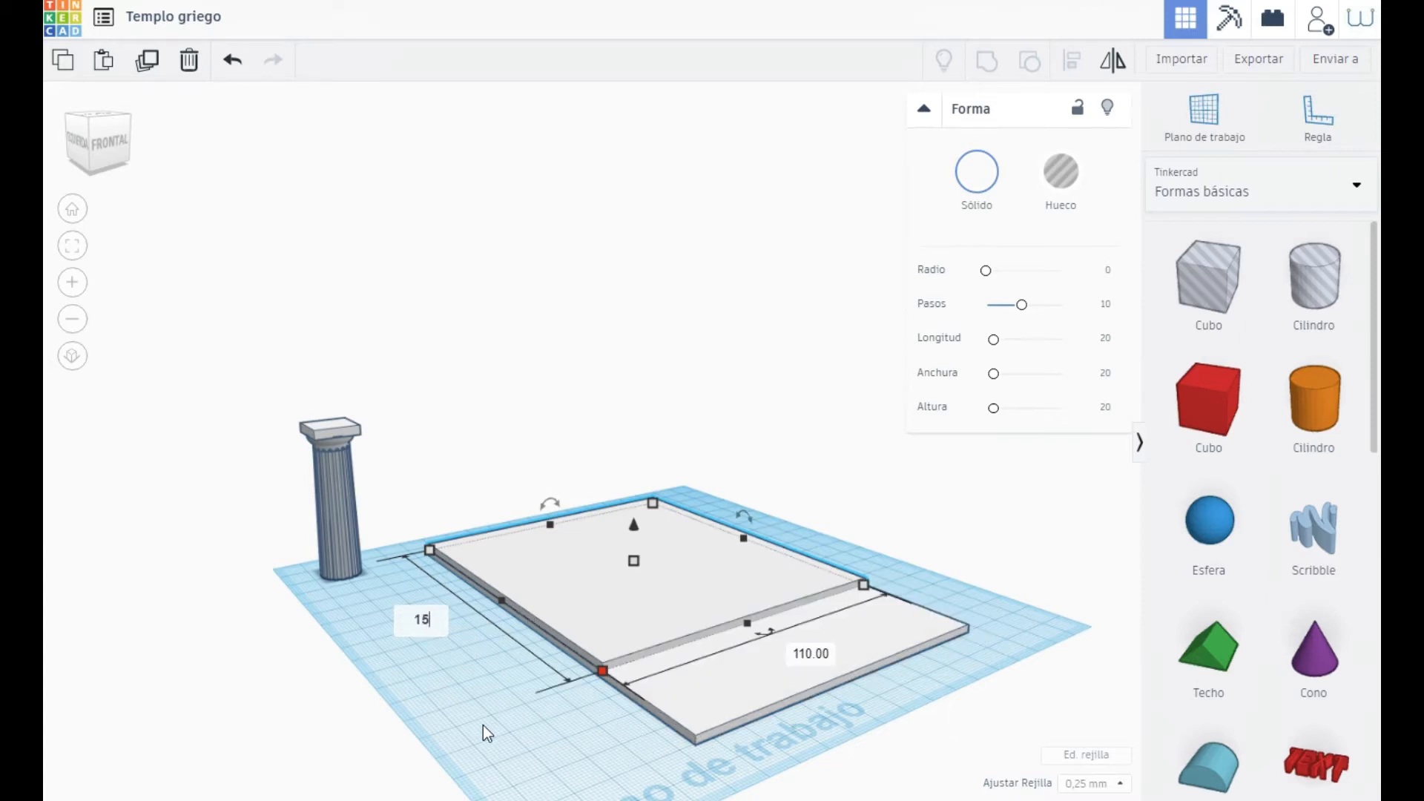
{"action": "key", "text": "Tab"}
{"action": "type", "text": "106"}
{"action": "key", "text": "Return"}
Step: Align the second tier centred on the bottom slab in both horizontal directions
{"action": "left_click_drag", "start_coordinate": [598, 759], "coordinate": [737, 645]}
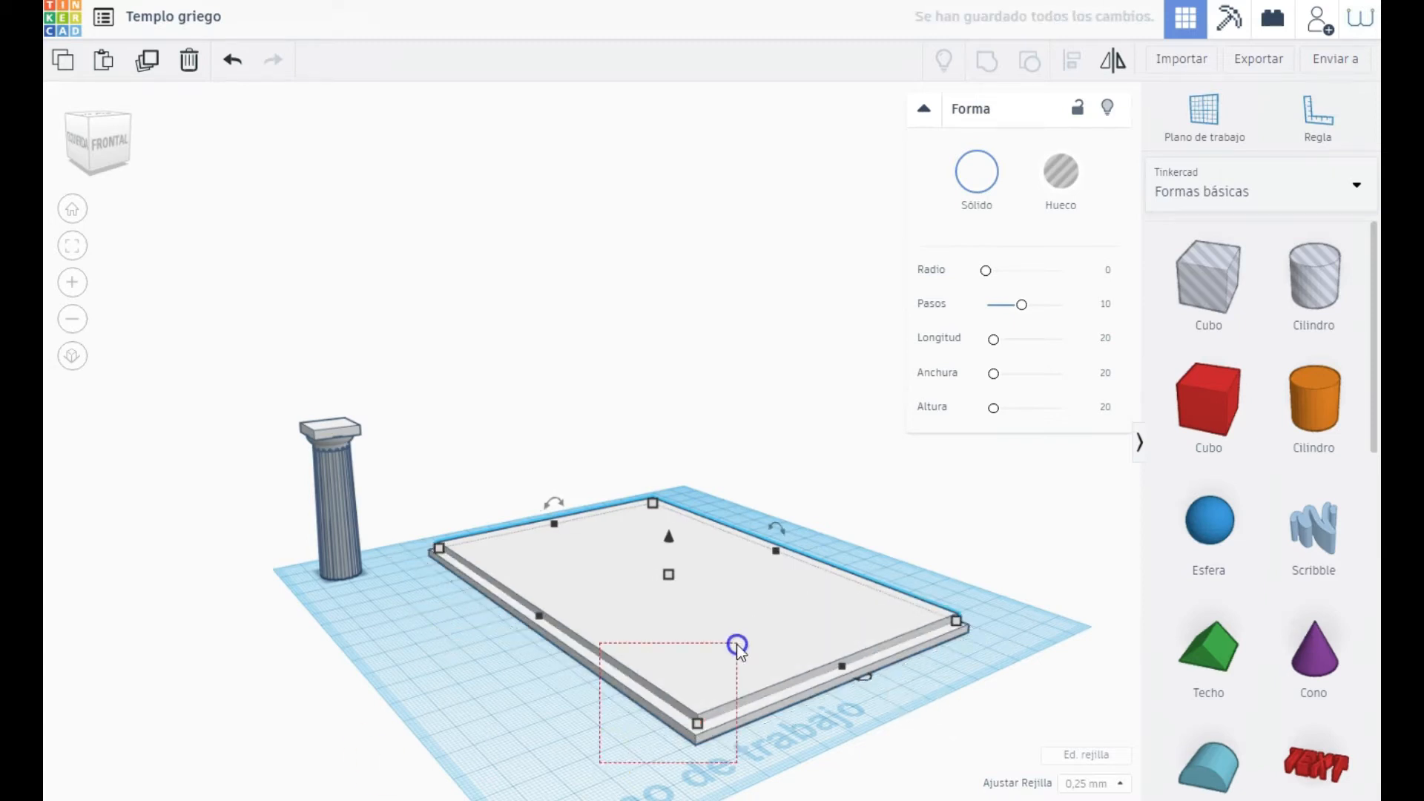
{"action": "left_click", "coordinate": [1077, 59]}
{"action": "left_click", "coordinate": [799, 695]}
{"action": "left_click", "coordinate": [870, 699]}
{"action": "left_click", "coordinate": [508, 635]}
{"action": "left_click", "coordinate": [495, 737]}
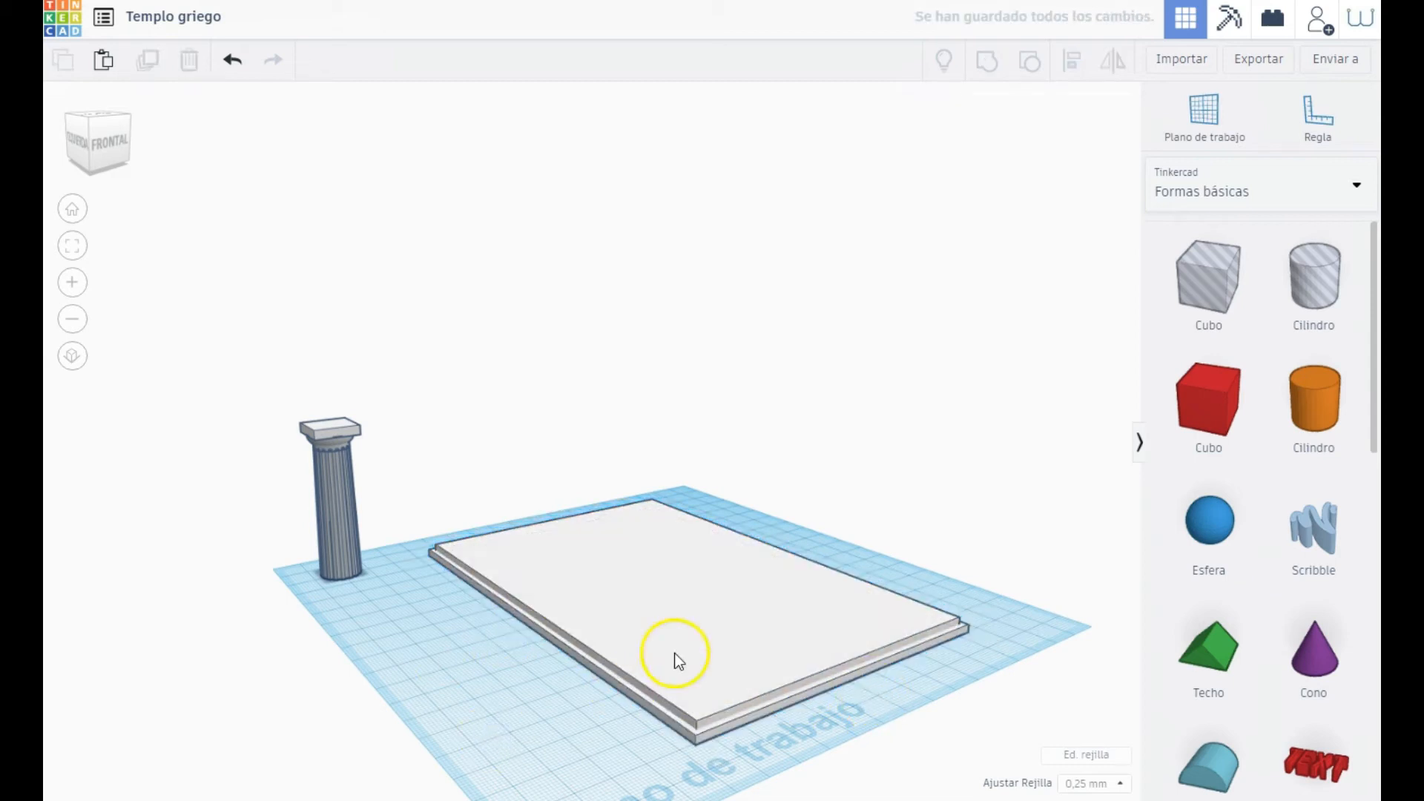
Step: Duplicate the second tier of the base and raise the copy to an elevation of 5.5 mm to form a third tier
{"action": "left_click", "coordinate": [675, 654]}
{"action": "left_click", "coordinate": [147, 59]}
{"action": "left_click_drag", "start_coordinate": [667, 539], "coordinate": [673, 536]}
{"action": "left_click", "coordinate": [1064, 625]}
{"action": "type", "text": "5.5"}
{"action": "key", "text": "Return"}
Step: Resize the third tier of the base to 152 × 102 mm
{"action": "left_click", "coordinate": [695, 714]}
{"action": "left_click", "coordinate": [461, 635]}
{"action": "type", "text": "152"}
{"action": "left_click", "coordinate": [916, 693]}
{"action": "type", "text": "102"}
{"action": "key", "text": "Return"}
Step: Align the third tier centred on the tier below it in both horizontal directions
{"action": "left_click", "coordinate": [667, 689], "text": "shift"}
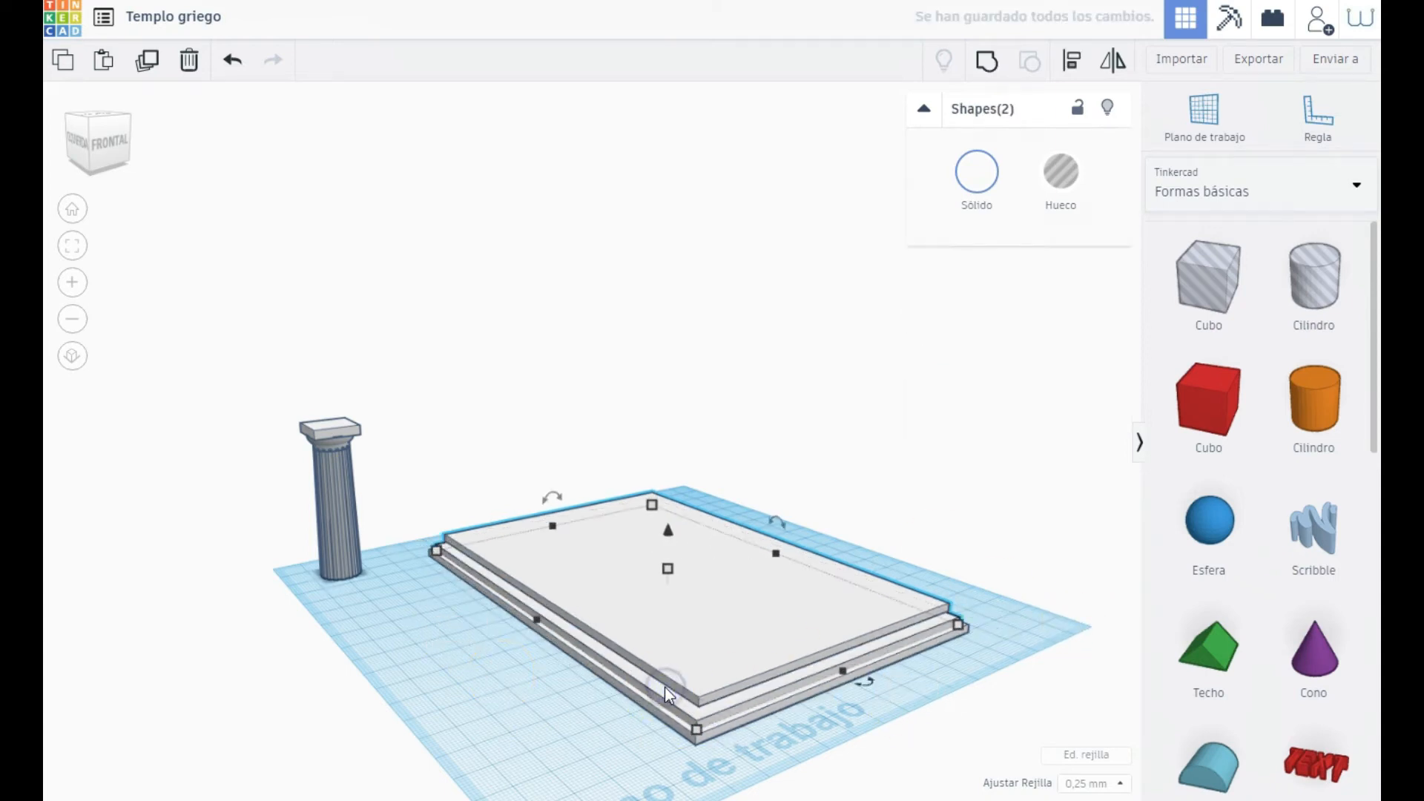
{"action": "left_click", "coordinate": [1072, 62]}
{"action": "left_click", "coordinate": [865, 684]}
{"action": "left_click", "coordinate": [515, 627]}
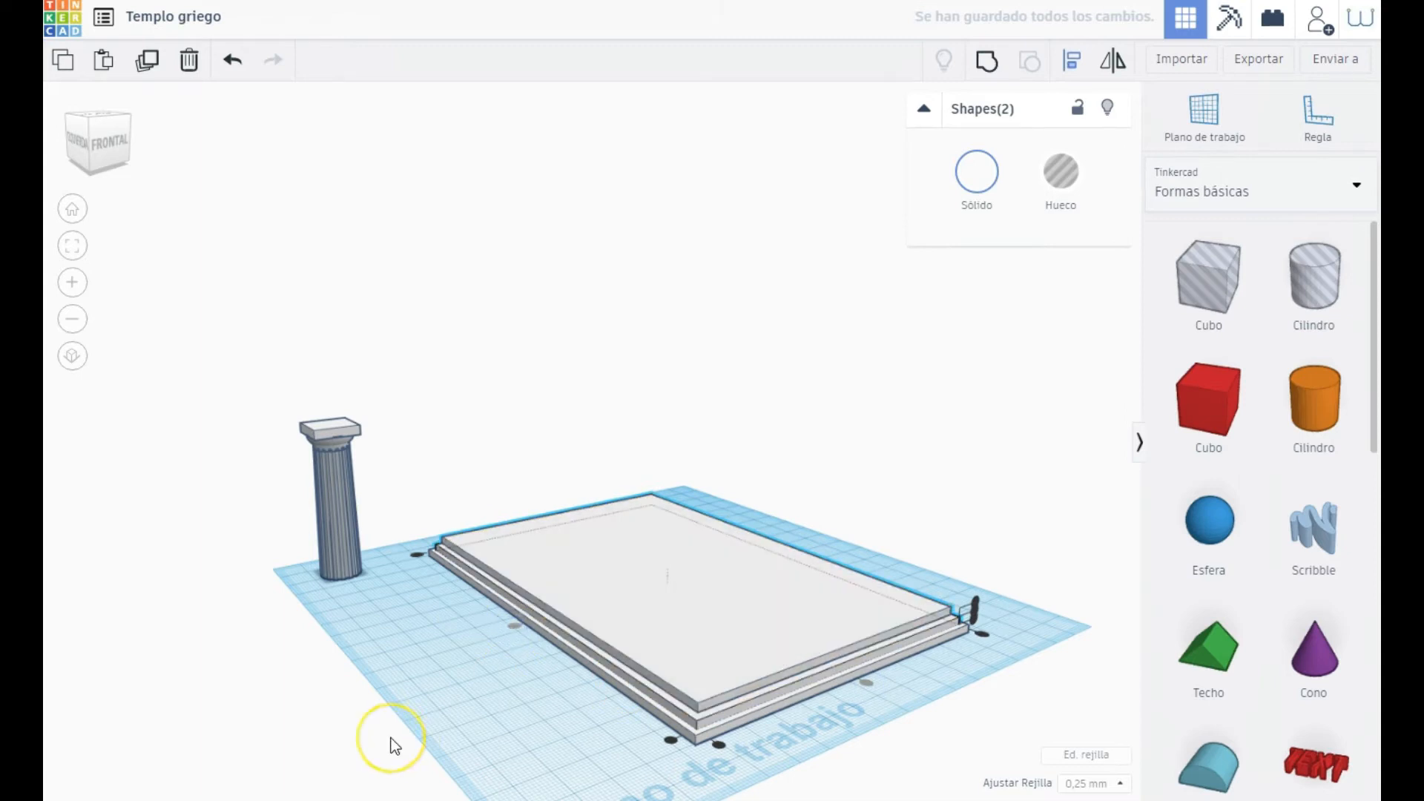
Step: Lower the third tier of the base by 0.5 mm
{"action": "left_click", "coordinate": [794, 749]}
{"action": "left_click", "coordinate": [734, 651]}
{"action": "right_click_drag", "start_coordinate": [735, 630], "coordinate": [589, 625]}
{"action": "scroll", "coordinate": [589, 625], "scroll_direction": "up", "scroll_amount": 2}
{"action": "right_click_drag", "start_coordinate": [693, 771], "coordinate": [1096, 585]}
{"action": "left_click", "coordinate": [428, 727]}
{"action": "left_click", "coordinate": [636, 687]}
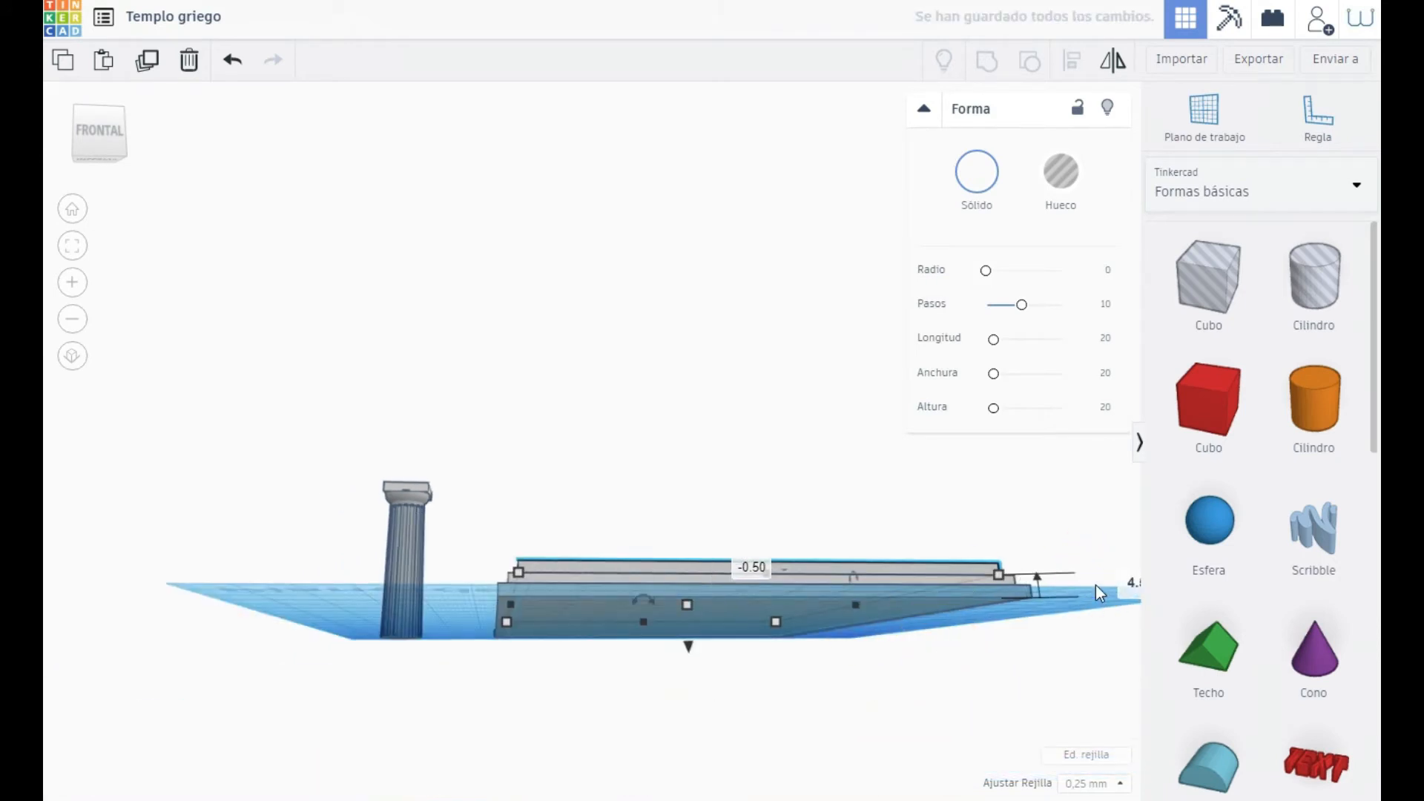
Step: Duplicate the third tier of the base and raise the copy onto it to form a fourth tier
{"action": "right_click_drag", "start_coordinate": [728, 416], "coordinate": [722, 482]}
{"action": "left_click_drag", "start_coordinate": [414, 644], "coordinate": [555, 690]}
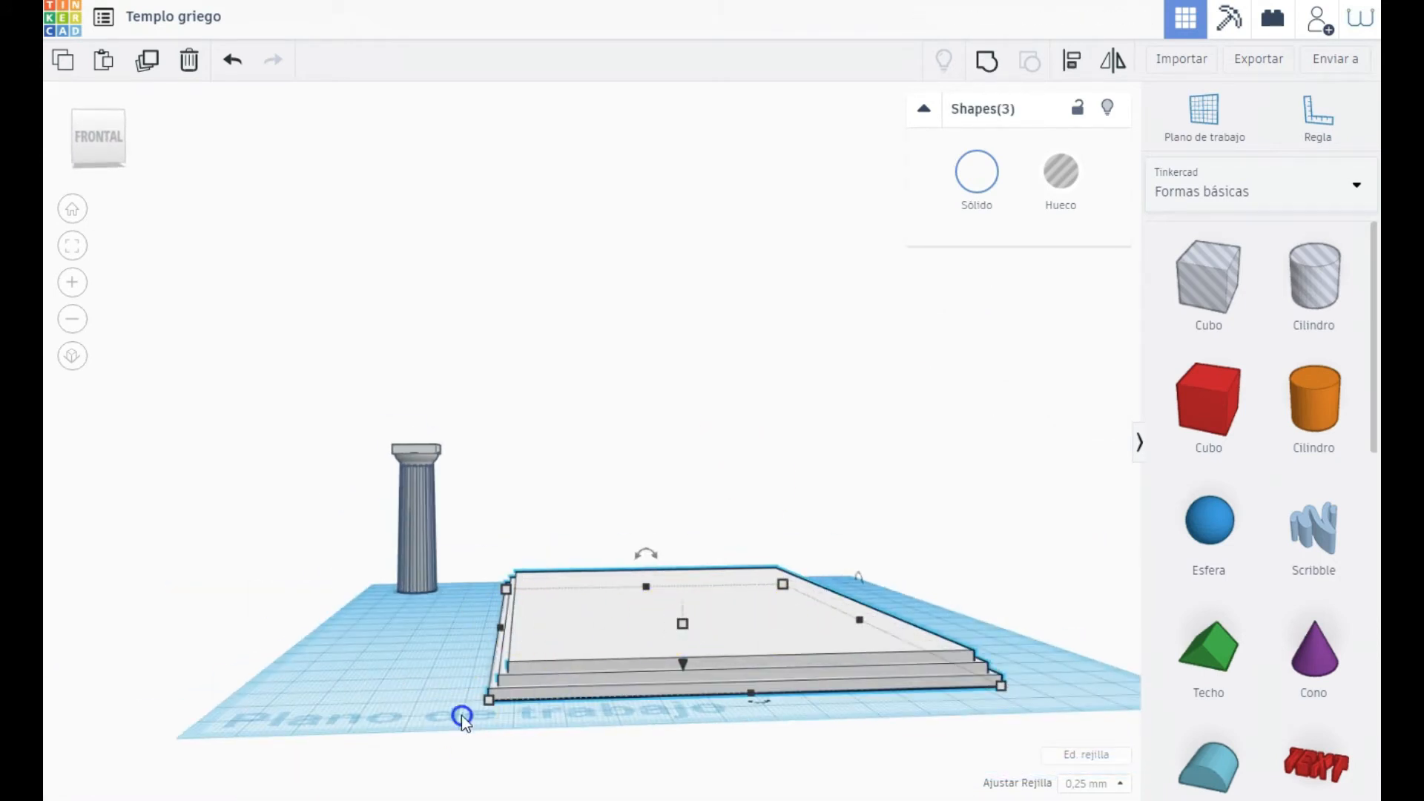
{"action": "left_click", "coordinate": [618, 652]}
{"action": "left_click", "coordinate": [152, 60]}
{"action": "left_click_drag", "start_coordinate": [684, 648], "coordinate": [684, 645]}
{"action": "left_click", "coordinate": [1098, 669]}
Step: Resize the fourth tier of the base, setting its width to 98 mm
{"action": "left_click", "coordinate": [427, 606]}
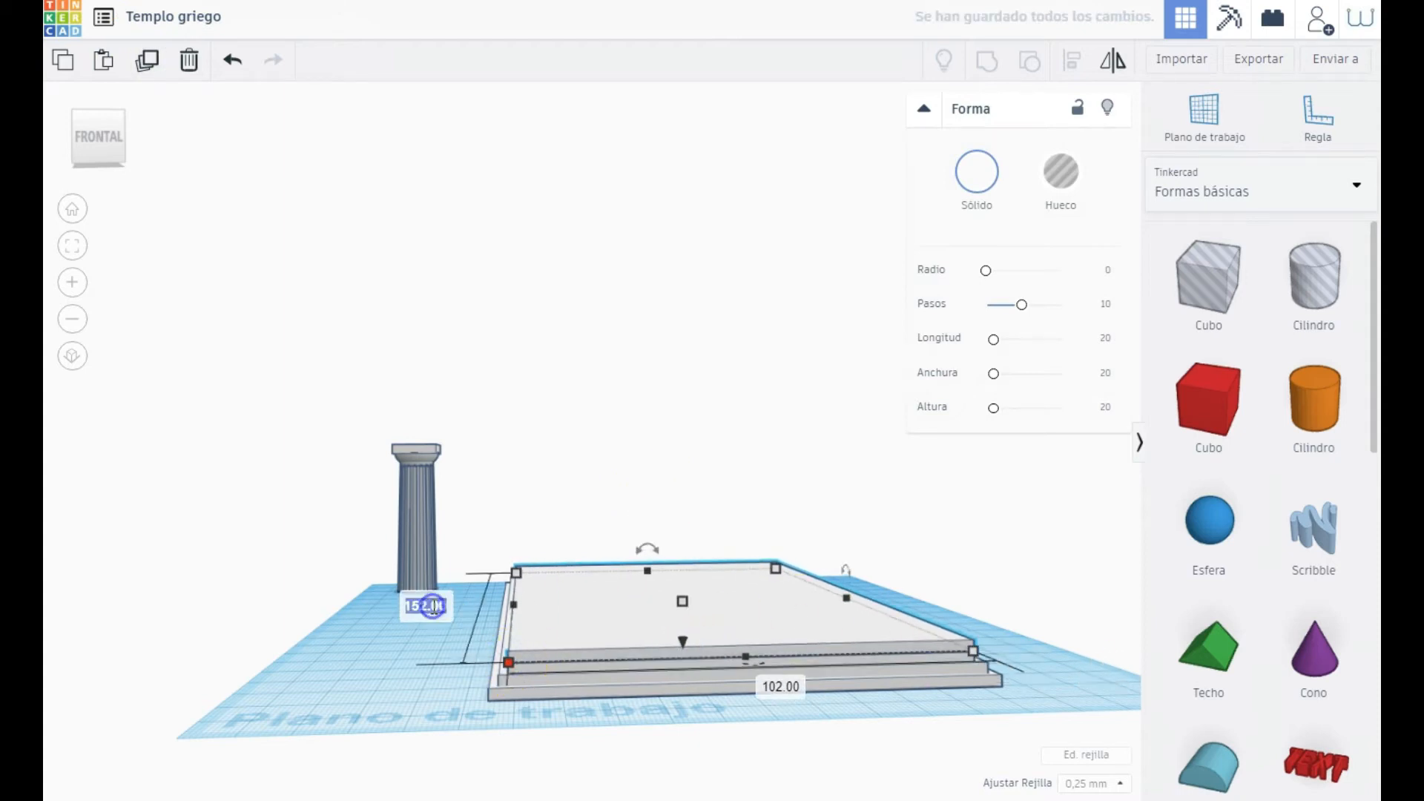
{"action": "key", "text": "Tab"}
{"action": "type", "text": "98"}
{"action": "key", "text": "Return"}
Step: Align the fourth tier centred with the three tiers below it
{"action": "left_click_drag", "start_coordinate": [597, 718], "coordinate": [668, 614]}
{"action": "left_click", "coordinate": [1071, 59]}
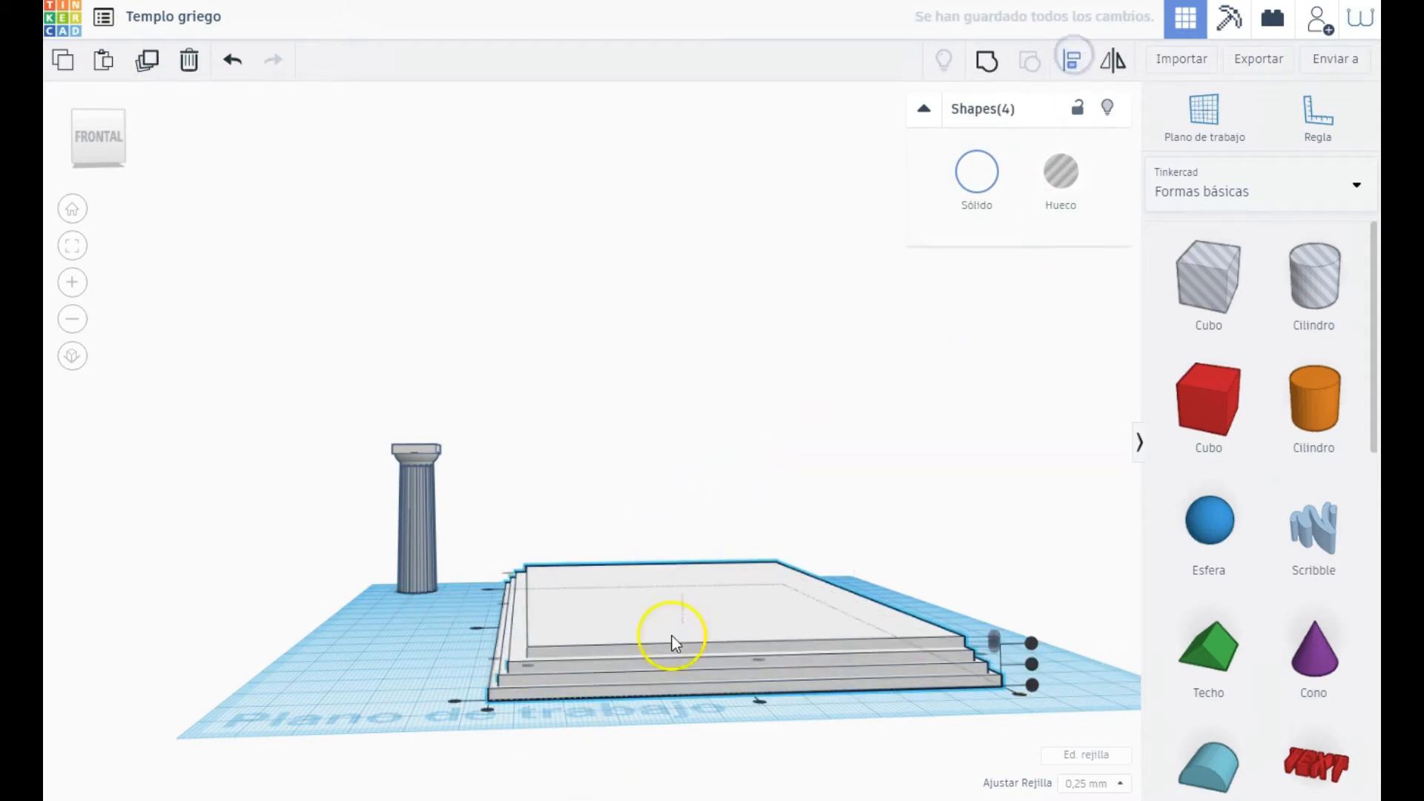
{"action": "left_click", "coordinate": [756, 700]}
{"action": "right_click_drag", "start_coordinate": [753, 705], "coordinate": [464, 661]}
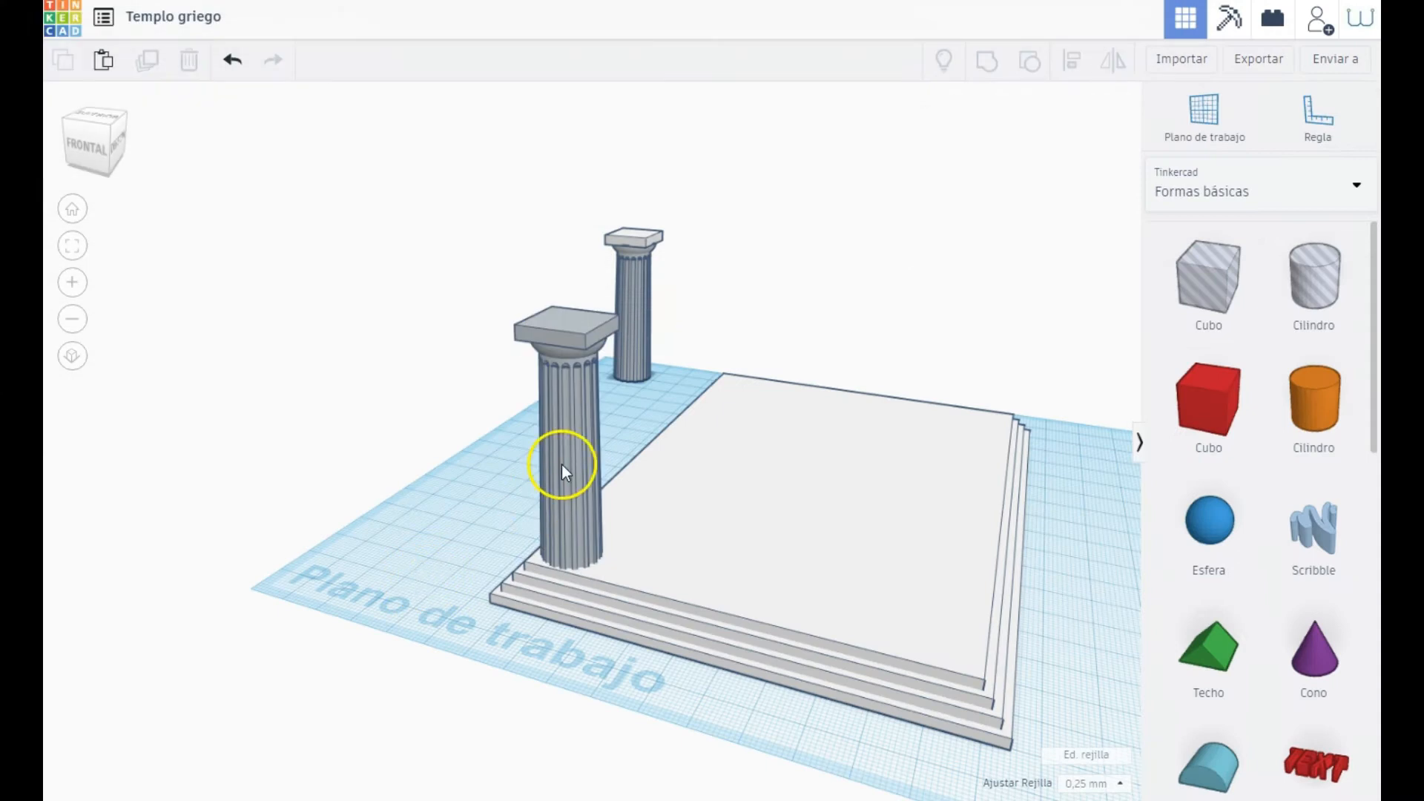
Step: Duplicate the corner column along the front edge of the platform at a repeated spacing to make a row of four
{"action": "left_click", "coordinate": [562, 464]}
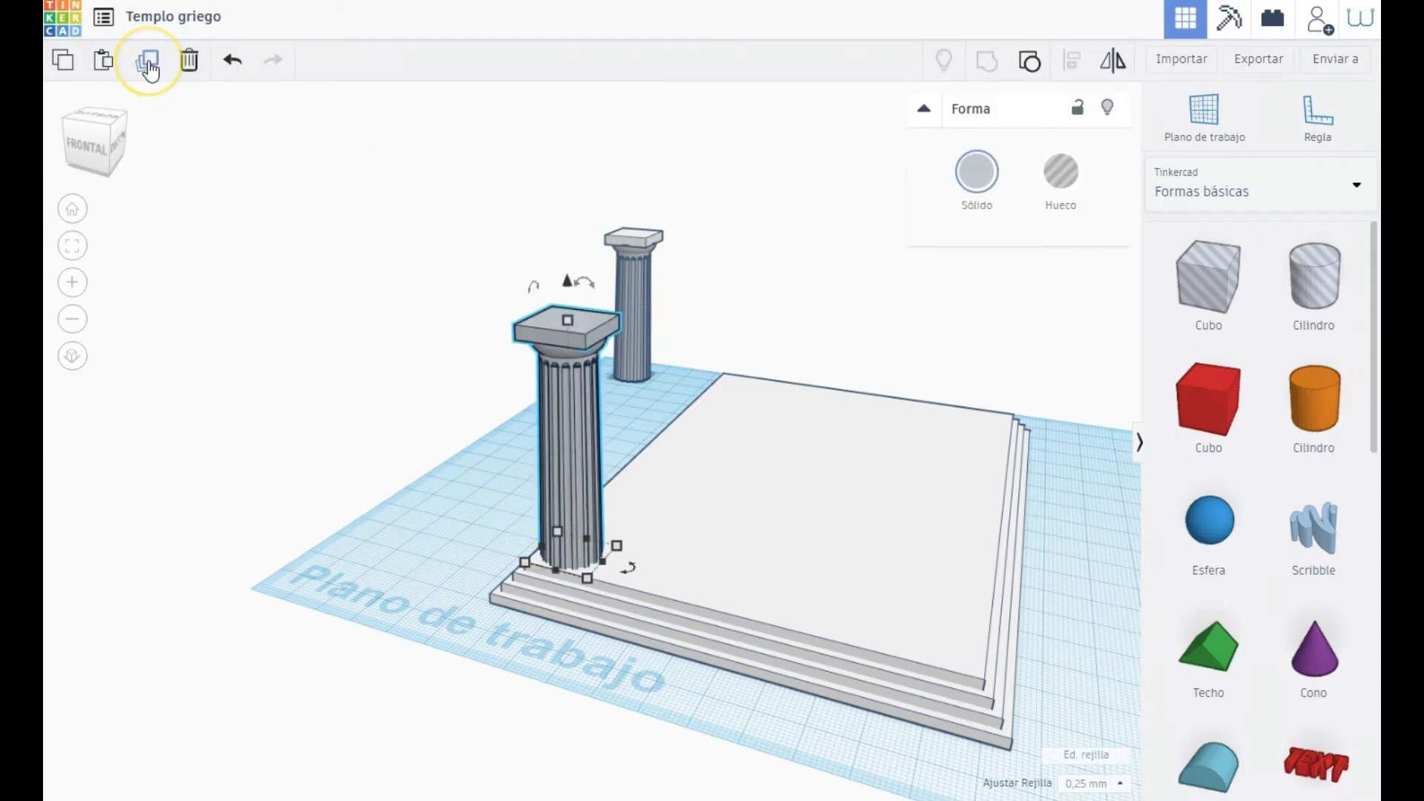
{"action": "left_click", "coordinate": [146, 61]}
{"action": "right_click_drag", "start_coordinate": [169, 228], "coordinate": [442, 522]}
{"action": "key", "text": "Right"}
{"action": "key", "text": "Right"}
{"action": "key", "text": "Right"}
{"action": "key", "text": "Right"}
{"action": "key", "text": "Right"}
{"action": "key", "text": "Right"}
{"action": "key", "text": "Right"}
{"action": "key", "text": "Right"}
{"action": "key", "text": "Right"}
{"action": "key", "text": "Right"}
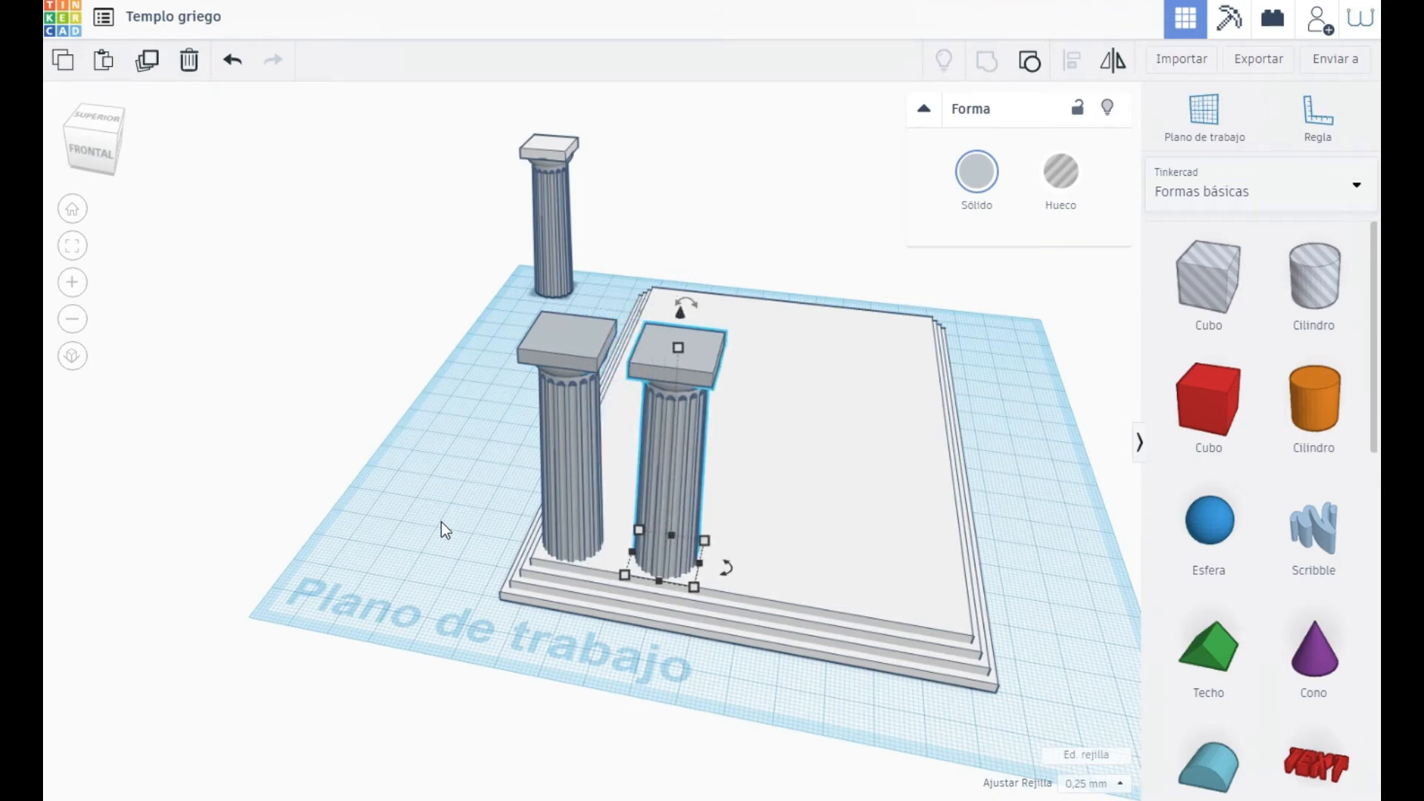
{"action": "left_click", "coordinate": [151, 63]}
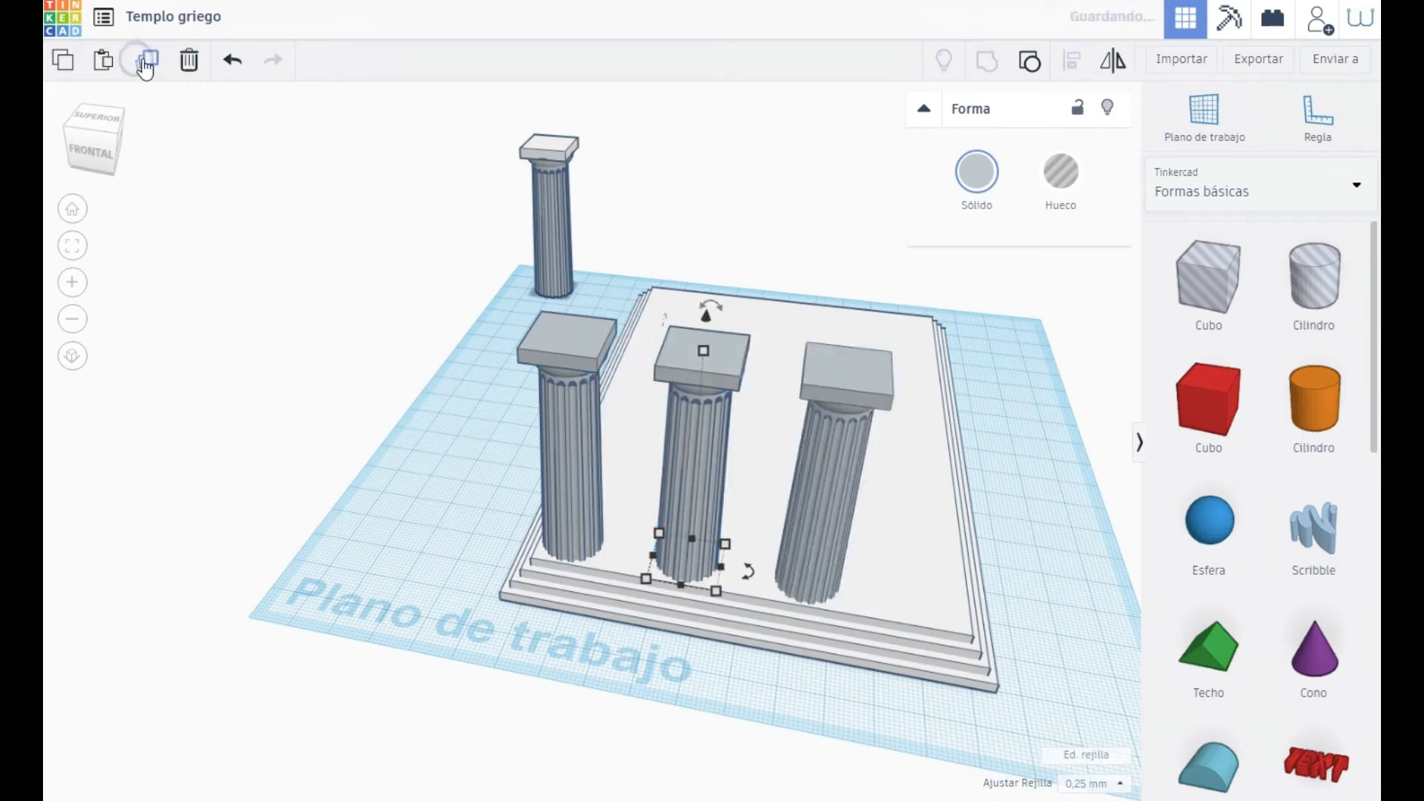
{"action": "left_click", "coordinate": [151, 64]}
{"action": "right_click_drag", "start_coordinate": [956, 712], "coordinate": [1060, 553]}
Step: Nudge the last column of the front row slightly inward to even out the spacing
{"action": "left_click", "coordinate": [973, 583]}
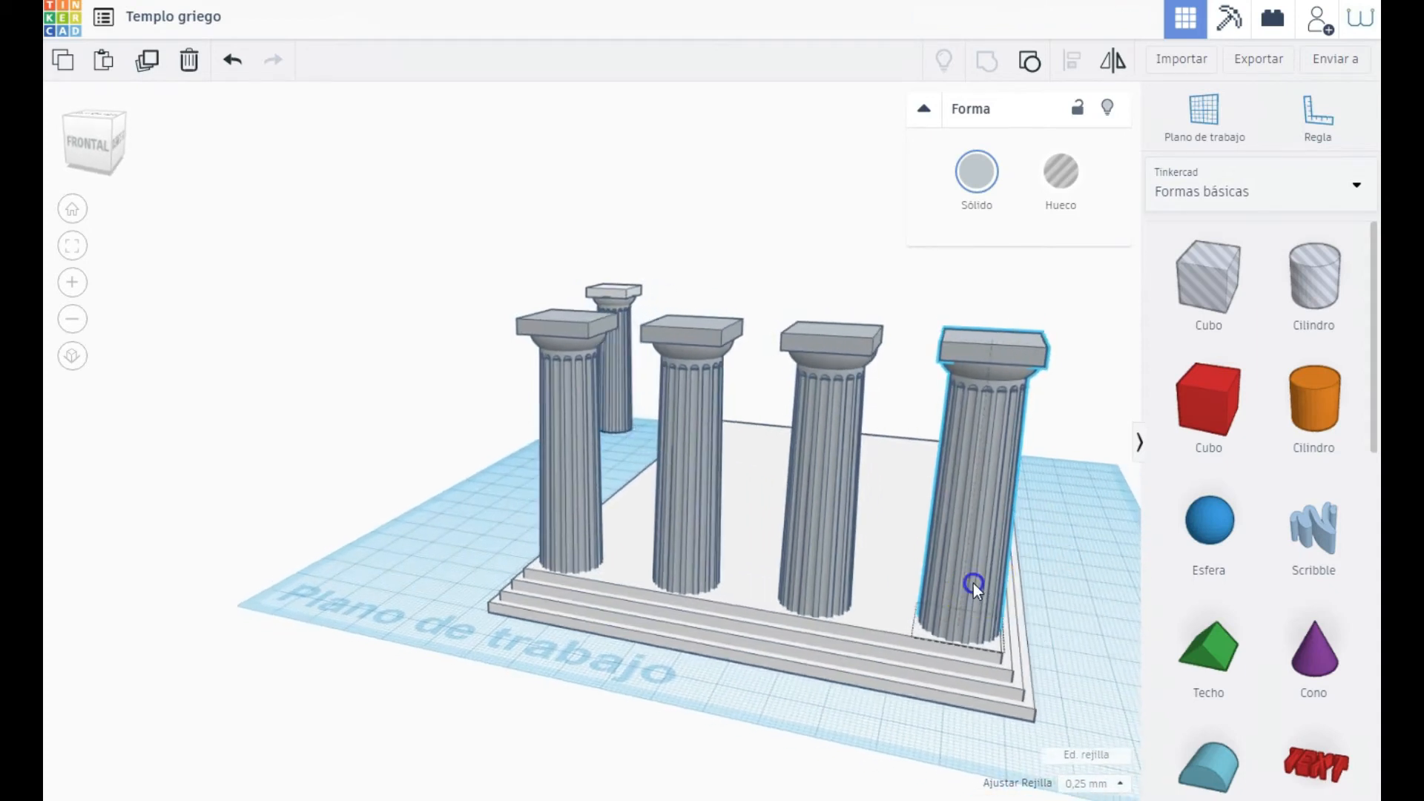
{"action": "key", "text": "Left"}
{"action": "key", "text": "Left"}
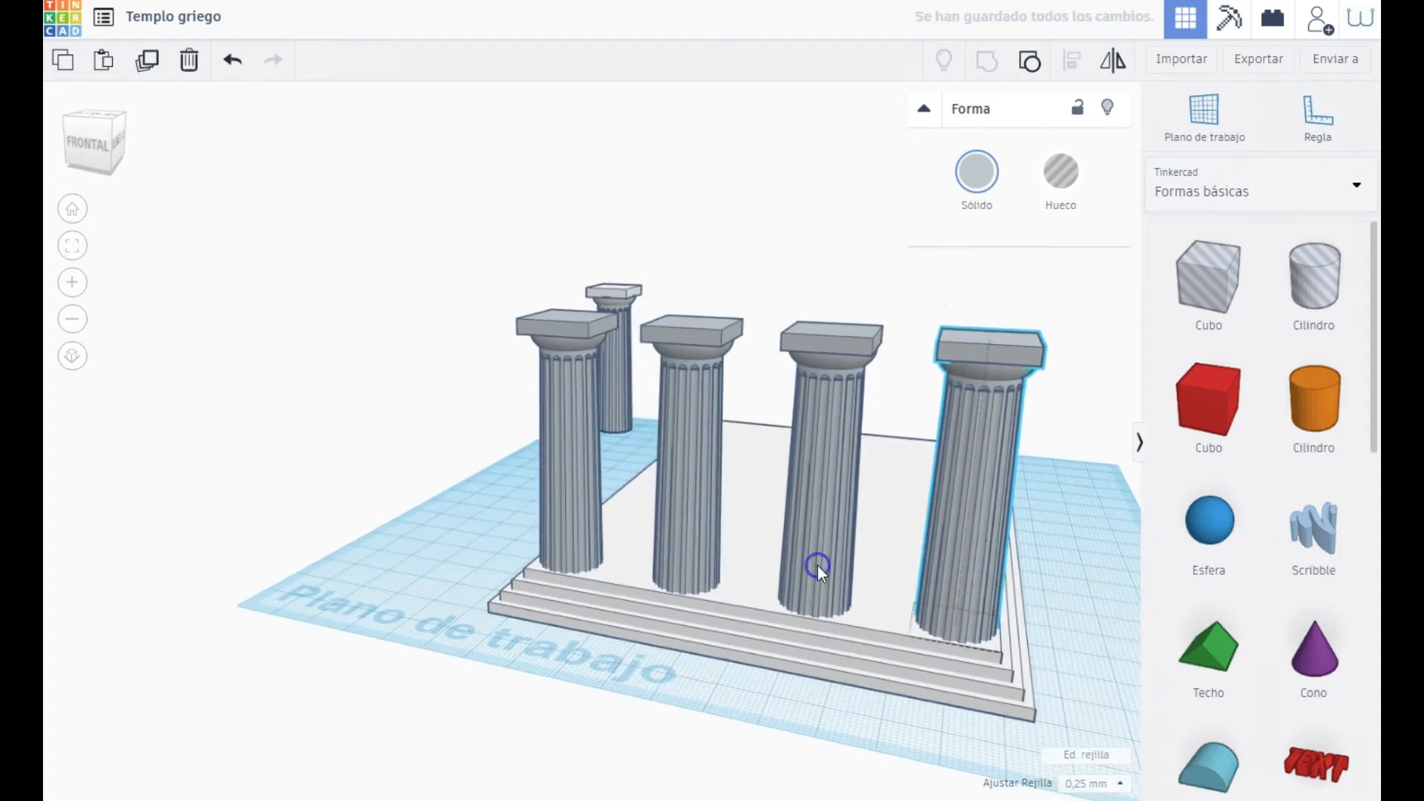
{"action": "left_click", "coordinate": [817, 567]}
{"action": "right_click_drag", "start_coordinate": [475, 445], "coordinate": [452, 356]}
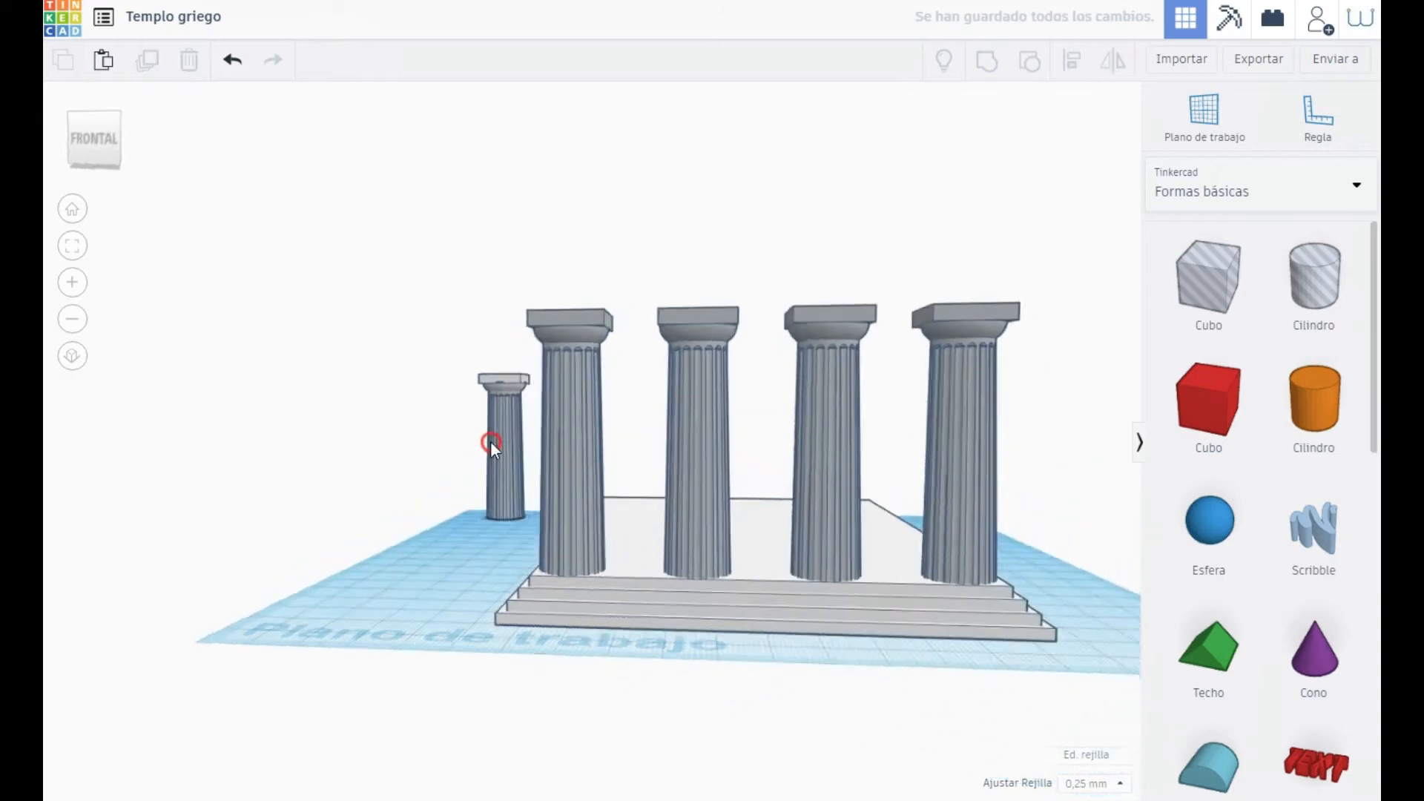
Step: Duplicate the four front columns together and shift the copies towards the back of the platform as a second row
{"action": "left_click", "coordinate": [552, 541]}
{"action": "left_click", "coordinate": [566, 478], "text": "shift"}
{"action": "left_click", "coordinate": [569, 419], "text": "shift"}
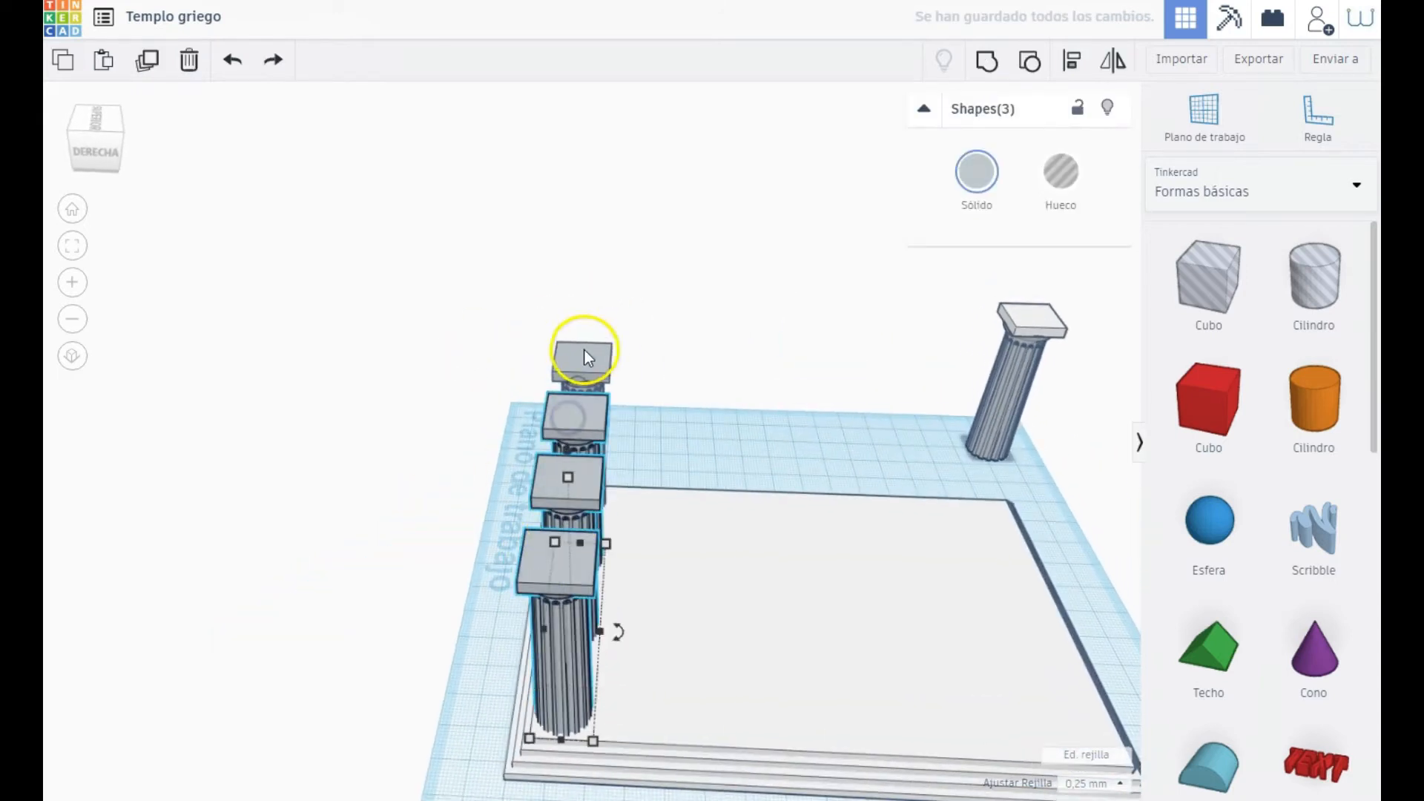
{"action": "left_click", "coordinate": [584, 350], "text": "shift"}
{"action": "left_click", "coordinate": [151, 62]}
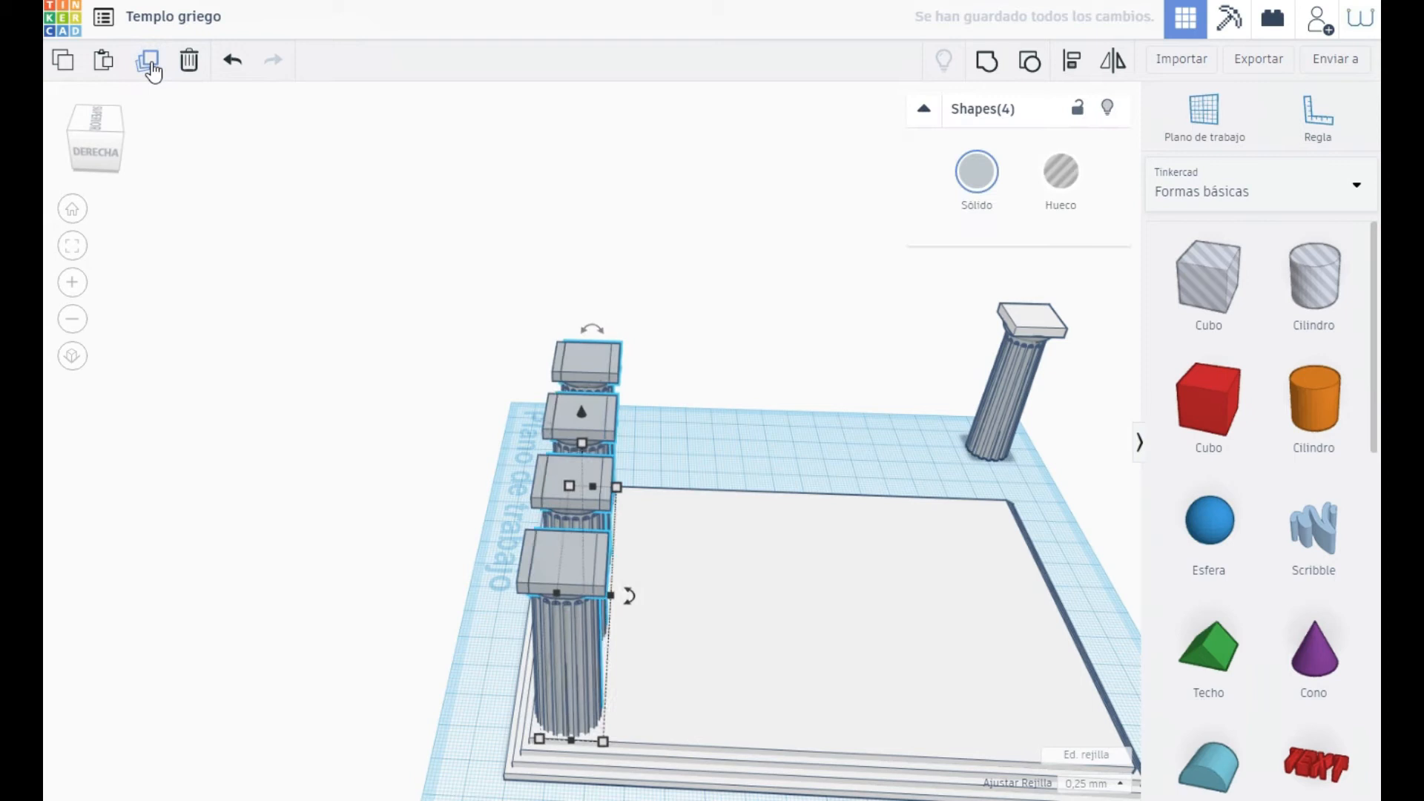
{"action": "key", "text": "Right"}
{"action": "key", "text": "Right"}
{"action": "key", "text": "Right"}
{"action": "key", "text": "Right"}
{"action": "key", "text": "Right"}
{"action": "key", "text": "Right"}
{"action": "key", "text": "Right"}
{"action": "key", "text": "Right"}
{"action": "key", "text": "Right"}
{"action": "key", "text": "Right"}
{"action": "key", "text": "Right"}
{"action": "key", "text": "Right"}
{"action": "key", "text": "Right"}
{"action": "key", "text": "Right"}
{"action": "key", "text": "Right"}
{"action": "key", "text": "Right"}
{"action": "key", "text": "Right"}
{"action": "key", "text": "Right"}
{"action": "key", "text": "Right"}
{"action": "key", "text": "Right"}
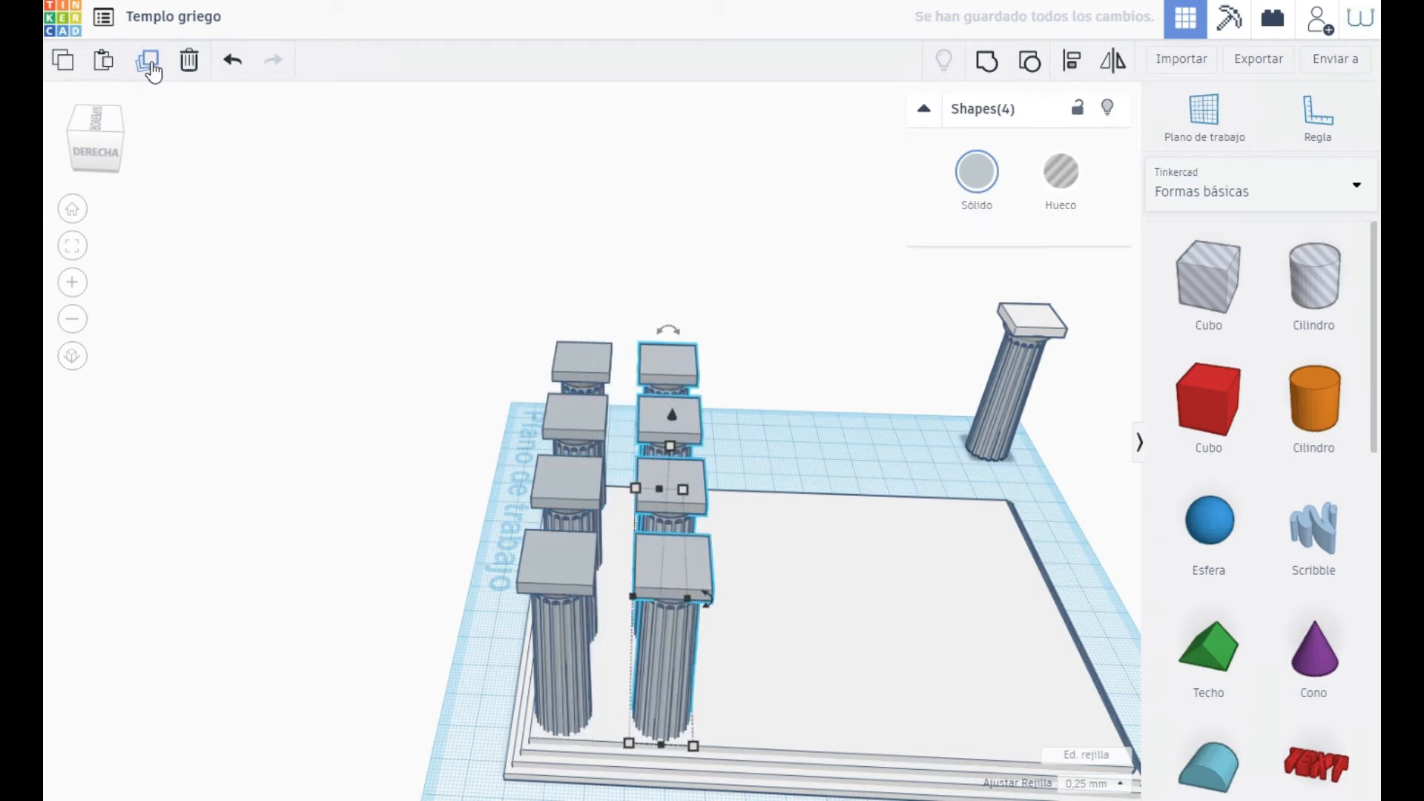
Step: Repeat the row duplication four more times at the same spacing to make six rows of columns
{"action": "left_click", "coordinate": [148, 61]}
{"action": "left_click", "coordinate": [148, 61]}
{"action": "left_click", "coordinate": [148, 61]}
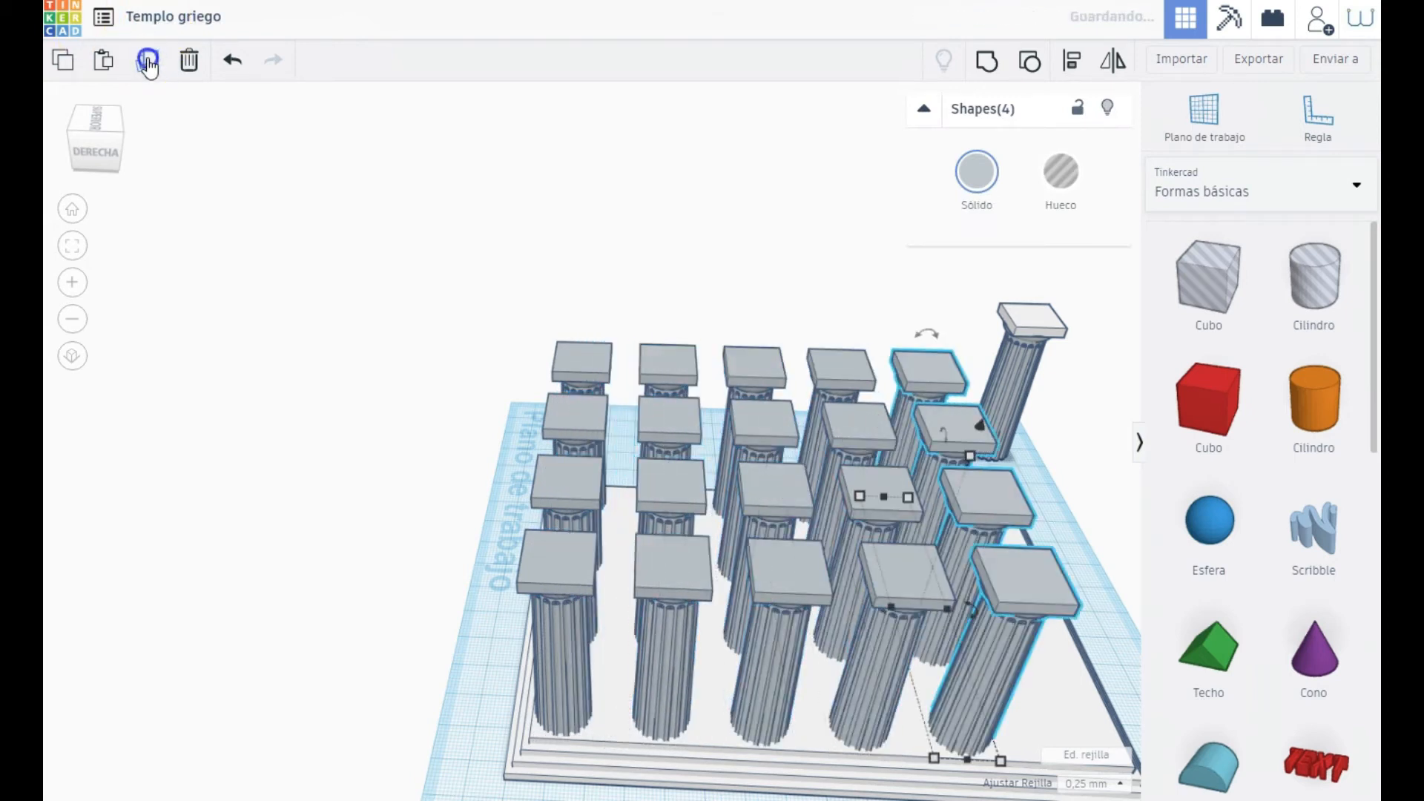
{"action": "left_click", "coordinate": [148, 61]}
Step: Move the sixth row of columns outward towards the back edge of the top tier
{"action": "right_click_drag", "start_coordinate": [366, 180], "coordinate": [496, 399]}
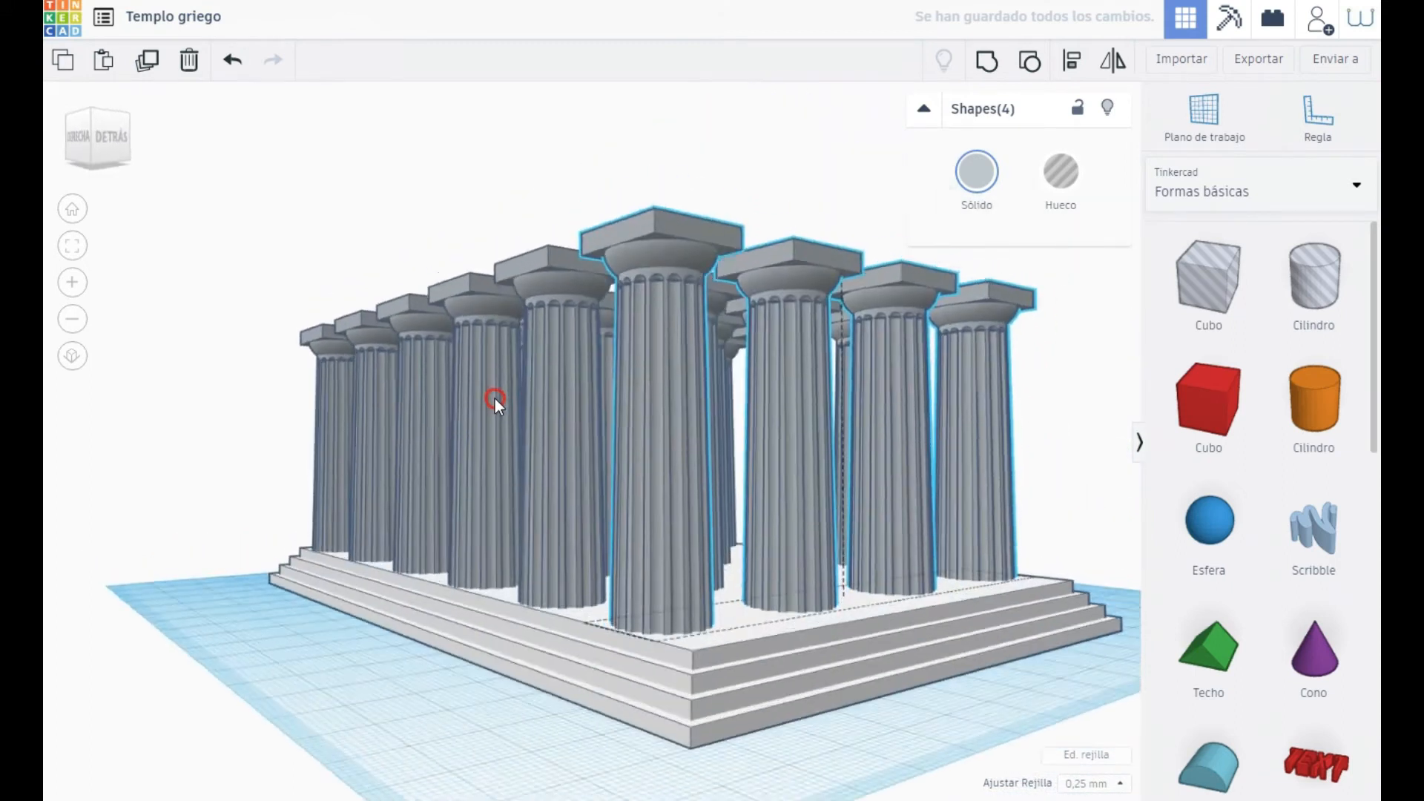
{"action": "scroll", "coordinate": [582, 534], "scroll_direction": "down", "scroll_amount": 5}
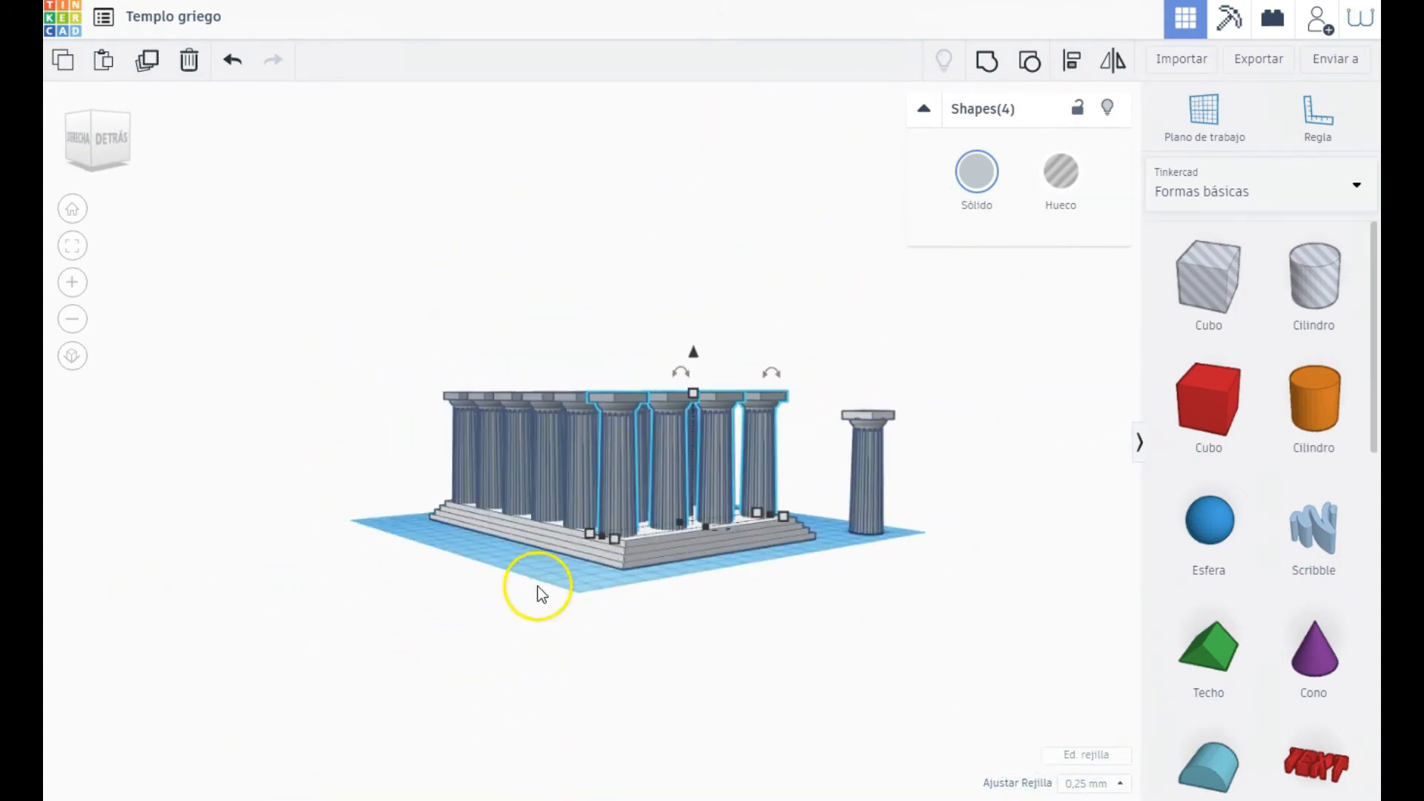
{"action": "scroll", "coordinate": [518, 581], "scroll_direction": "up", "scroll_amount": 1}
{"action": "right_click_drag", "start_coordinate": [517, 581], "coordinate": [626, 621]}
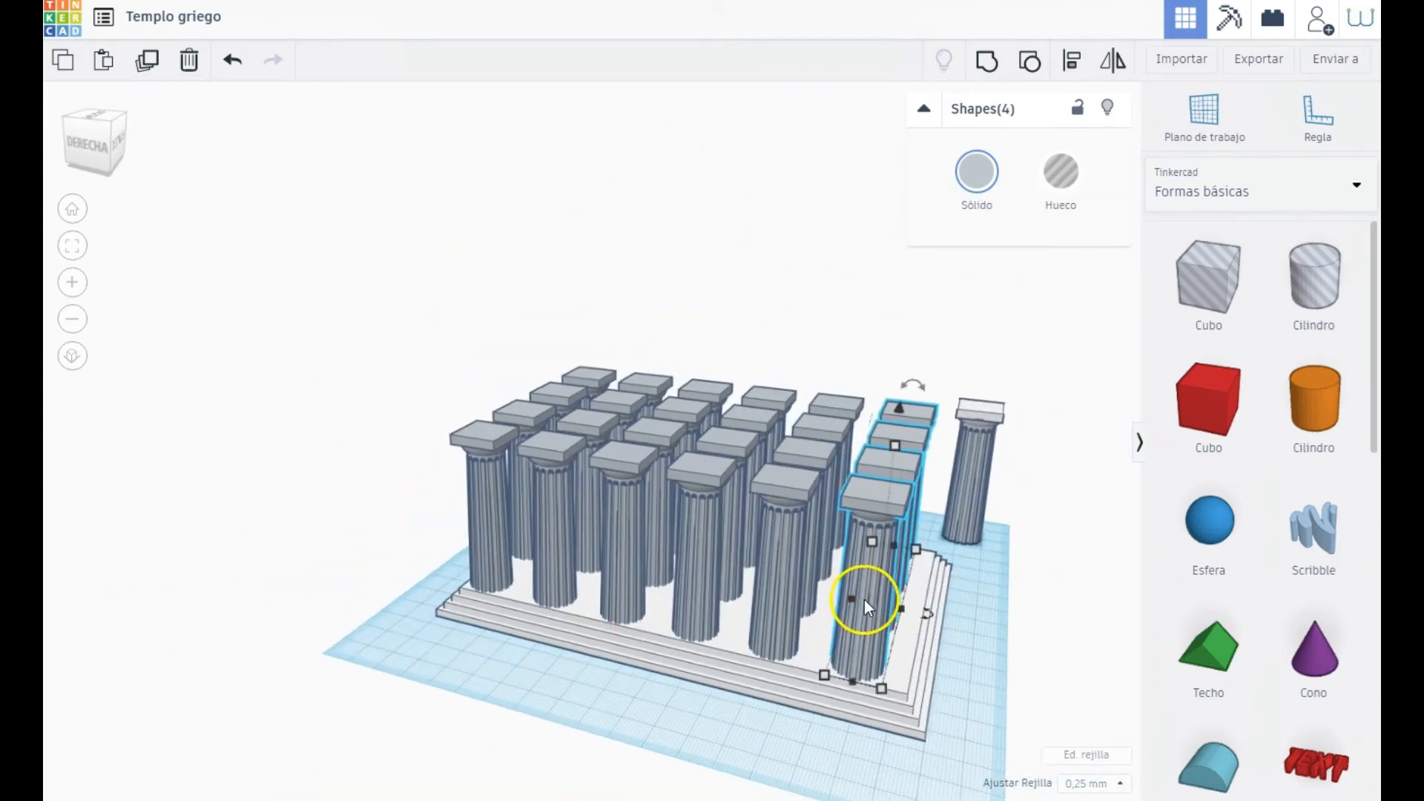
{"action": "key", "text": "Right"}
{"action": "key", "text": "Right"}
{"action": "key", "text": "Right"}
{"action": "key", "text": "Right"}
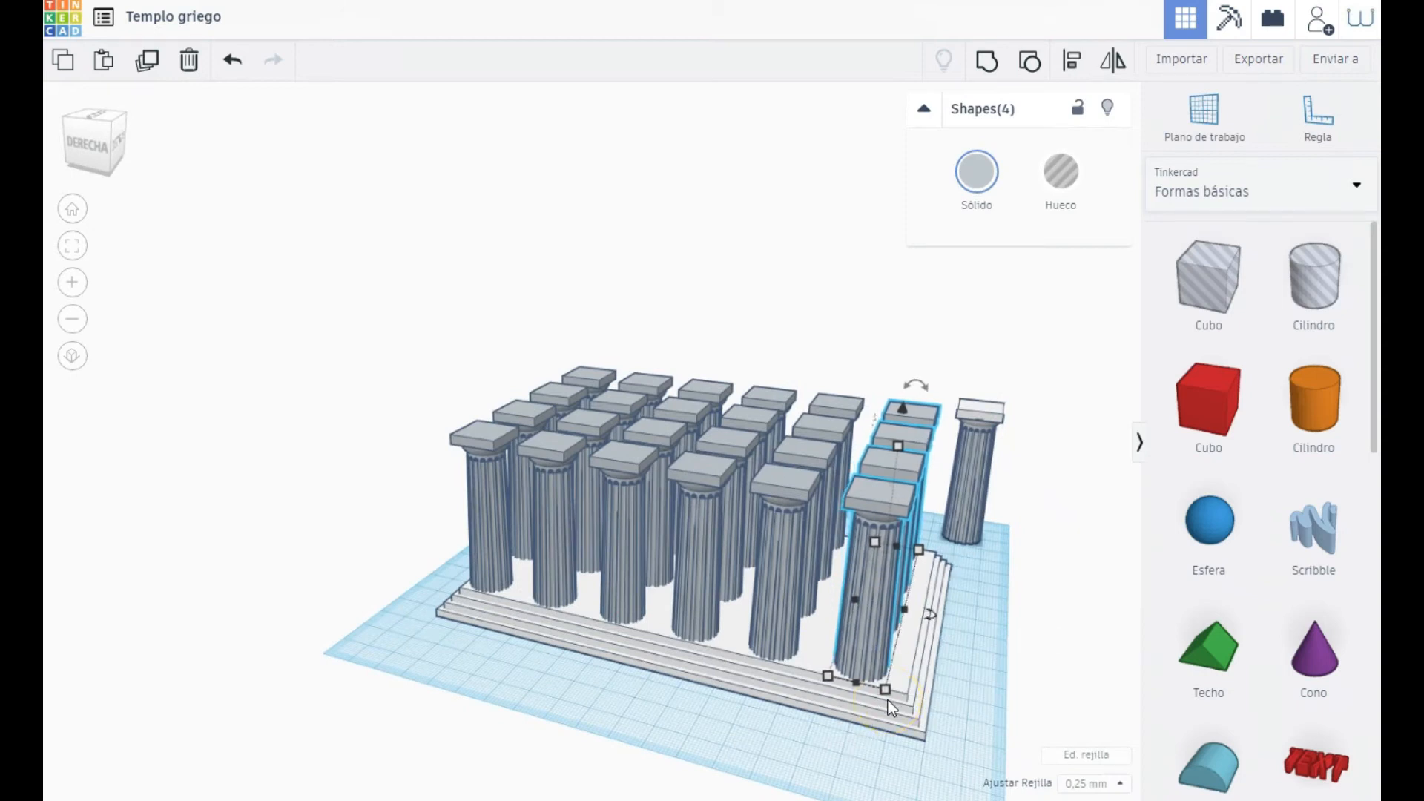
{"action": "key", "text": "Right"}
{"action": "key", "text": "Right"}
{"action": "key", "text": "Right"}
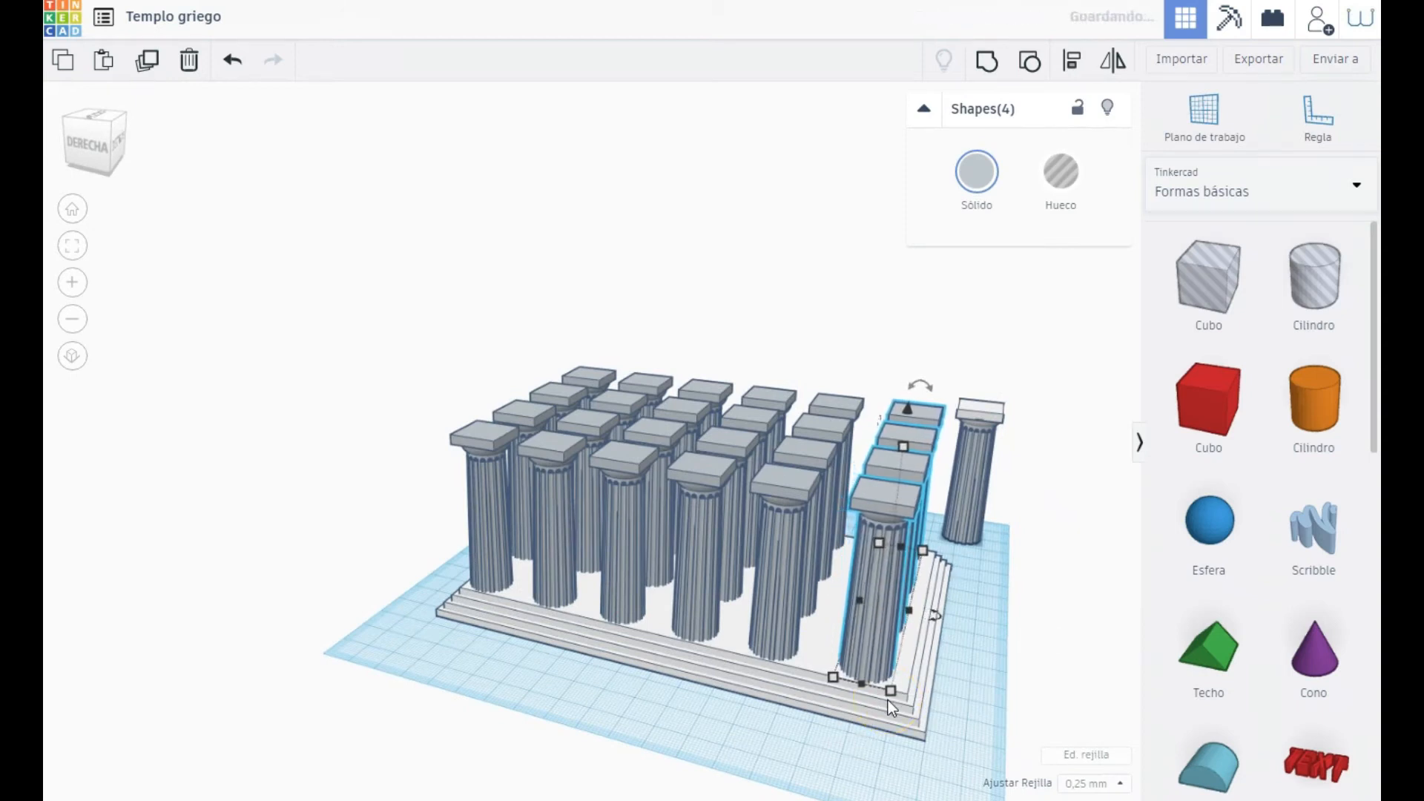
{"action": "key", "text": "Right"}
{"action": "key", "text": "Right"}
{"action": "key", "text": "Right"}
{"action": "key", "text": "Right"}
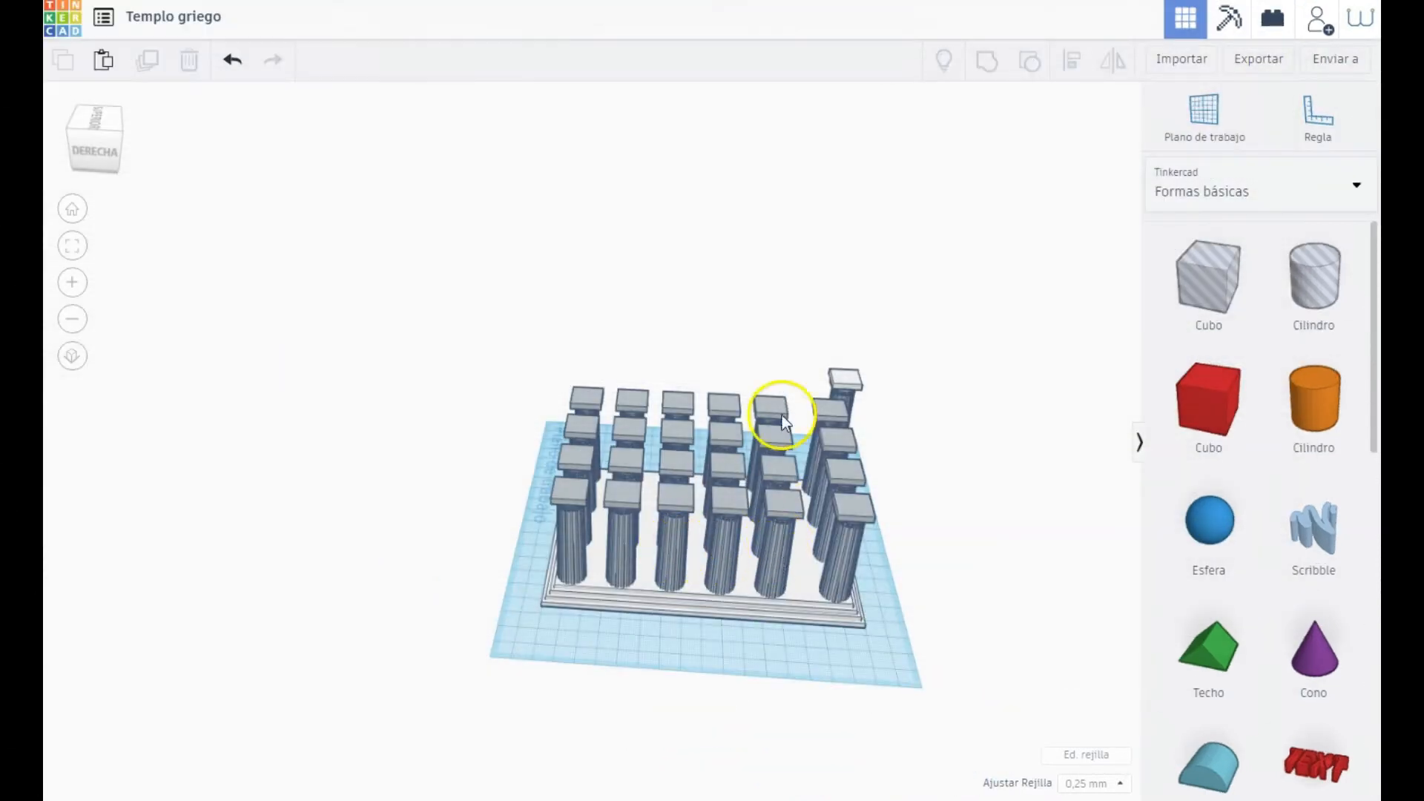
Step: Select the four columns of the fifth row and shift them slightly towards the back row
{"action": "left_click", "coordinate": [780, 421]}
{"action": "left_click", "coordinate": [775, 443], "text": "shift"}
{"action": "left_click", "coordinate": [777, 473], "text": "shift"}
{"action": "left_click", "coordinate": [789, 507], "text": "shift"}
{"action": "key", "text": "Right"}
{"action": "key", "text": "Right"}
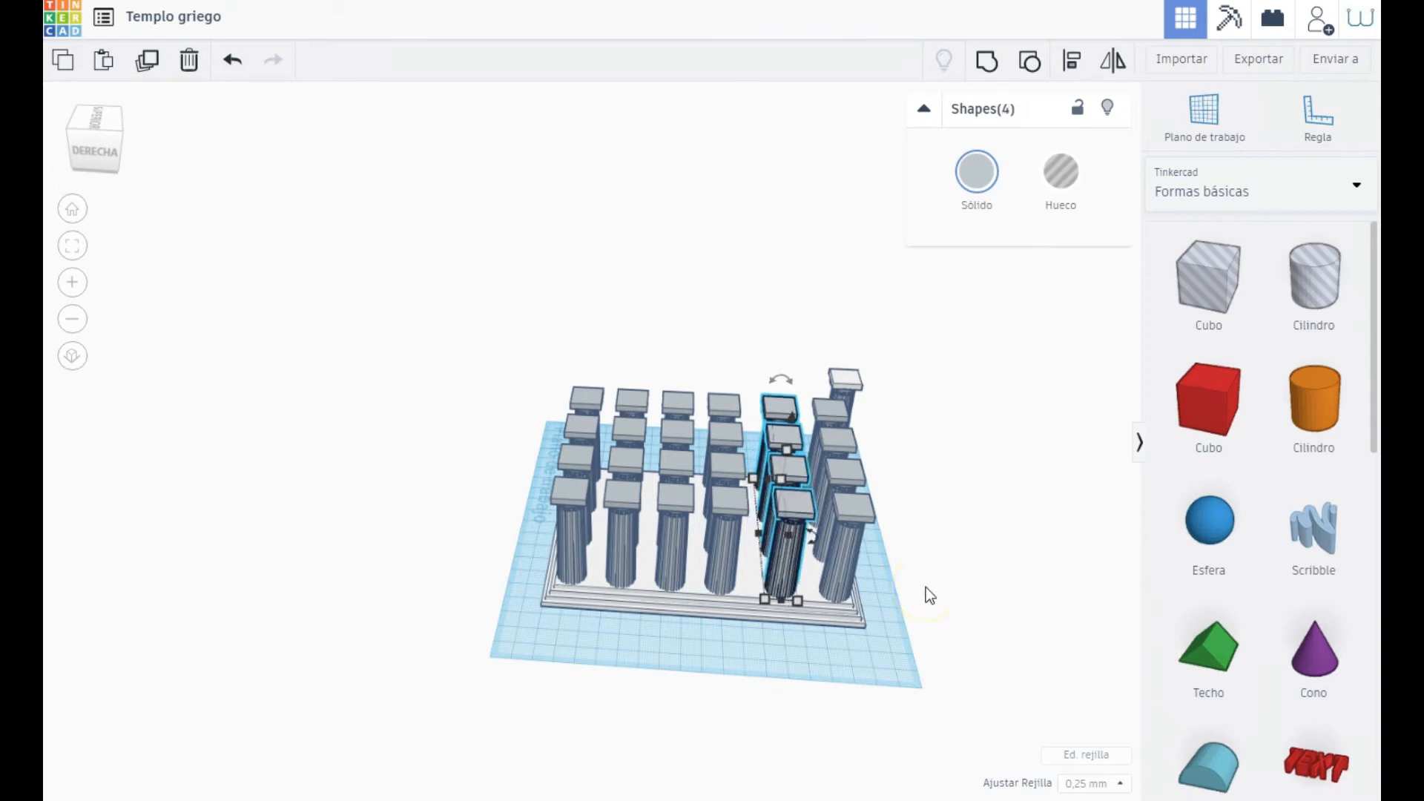
Step: Shift the four columns of the fourth row slightly towards the back to even out the row spacing
{"action": "left_click", "coordinate": [723, 430]}
{"action": "left_click", "coordinate": [726, 406], "text": "shift"}
{"action": "left_click", "coordinate": [725, 465], "text": "shift"}
{"action": "left_click", "coordinate": [727, 500], "text": "shift"}
{"action": "key", "text": "Right"}
{"action": "key", "text": "Right"}
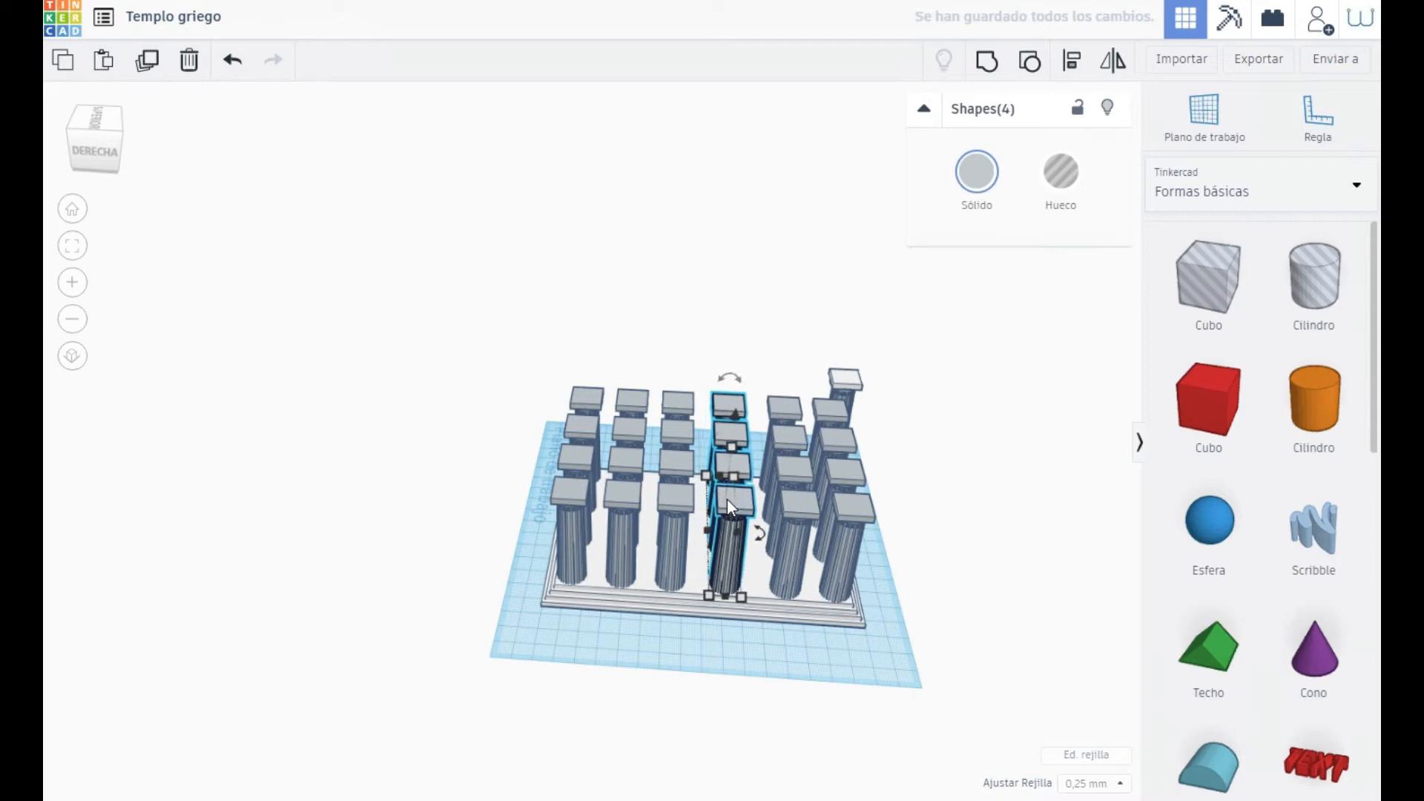
Step: Fine-tune the position of the third row of columns between its neighbouring rows
{"action": "left_click", "coordinate": [677, 404]}
{"action": "left_click", "coordinate": [673, 495], "text": "shift"}
{"action": "key", "text": "Right"}
{"action": "key", "text": "Right"}
{"action": "key", "text": "Left"}
{"action": "key", "text": "Left"}
{"action": "key", "text": "Left"}
{"action": "key", "text": "Left"}
Step: Shift the four columns of the second row slightly away from the front row
{"action": "left_click", "coordinate": [634, 403]}
{"action": "left_click", "coordinate": [630, 429], "text": "shift"}
{"action": "left_click", "coordinate": [627, 456], "text": "shift"}
{"action": "left_click", "coordinate": [616, 494], "text": "shift"}
{"action": "key", "text": "shift+Right"}
{"action": "left_click", "coordinate": [636, 667]}
Step: Delete the interior columns so that only the colonnade around the platform's perimeter remains
{"action": "right_click_drag", "start_coordinate": [662, 661], "coordinate": [661, 509]}
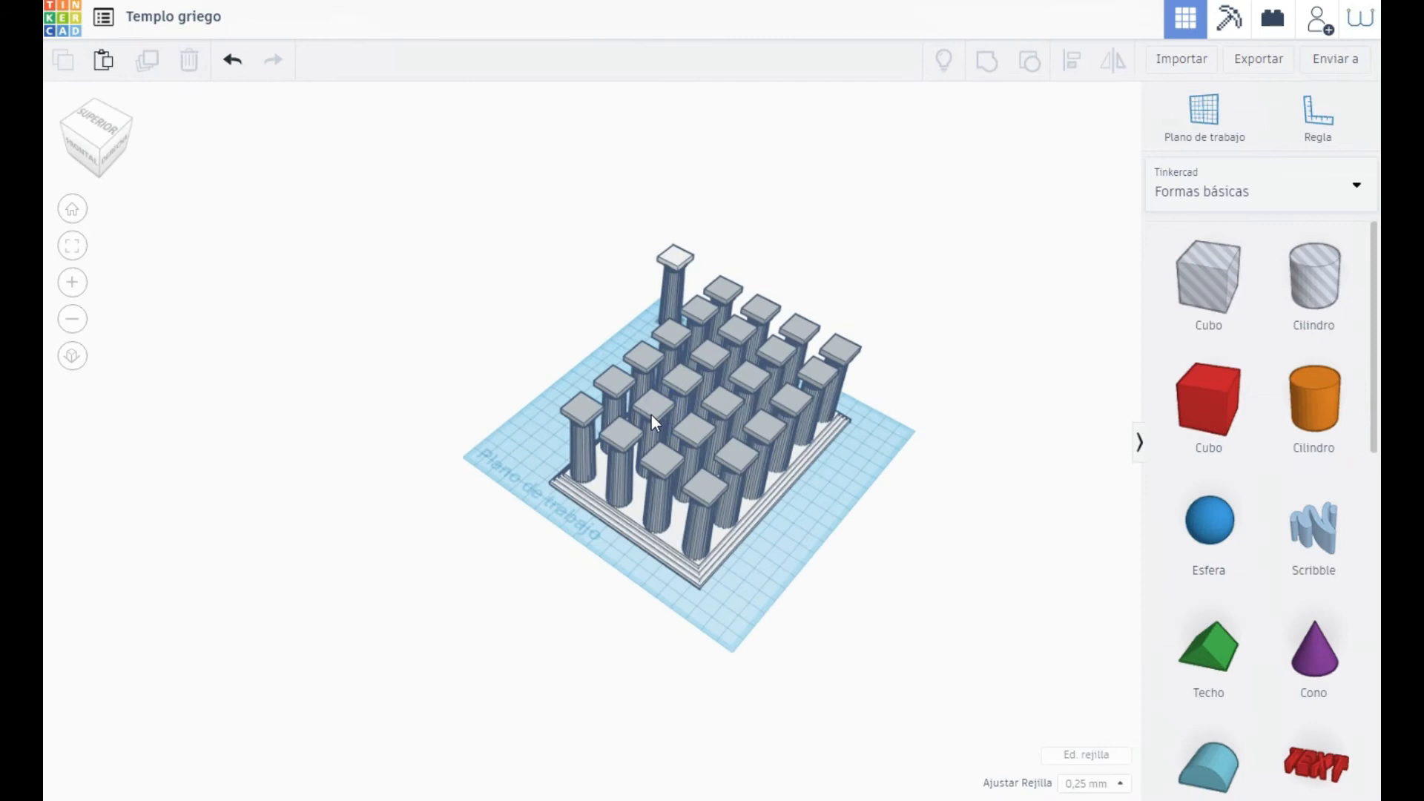
{"action": "left_click", "coordinate": [653, 409]}
{"action": "key", "text": "Delete"}
{"action": "left_click", "coordinate": [681, 384]}
{"action": "key", "text": "Delete"}
{"action": "left_click", "coordinate": [712, 360]}
{"action": "key", "text": "Delete"}
{"action": "left_click", "coordinate": [734, 331]}
{"action": "key", "text": "Delete"}
{"action": "left_click", "coordinate": [776, 351]}
{"action": "key", "text": "Delete"}
{"action": "left_click", "coordinate": [692, 436]}
{"action": "key", "text": "Delete"}
{"action": "right_click_drag", "start_coordinate": [629, 568], "coordinate": [862, 503]}
{"action": "scroll", "coordinate": [575, 468], "scroll_direction": "up", "scroll_amount": 6}
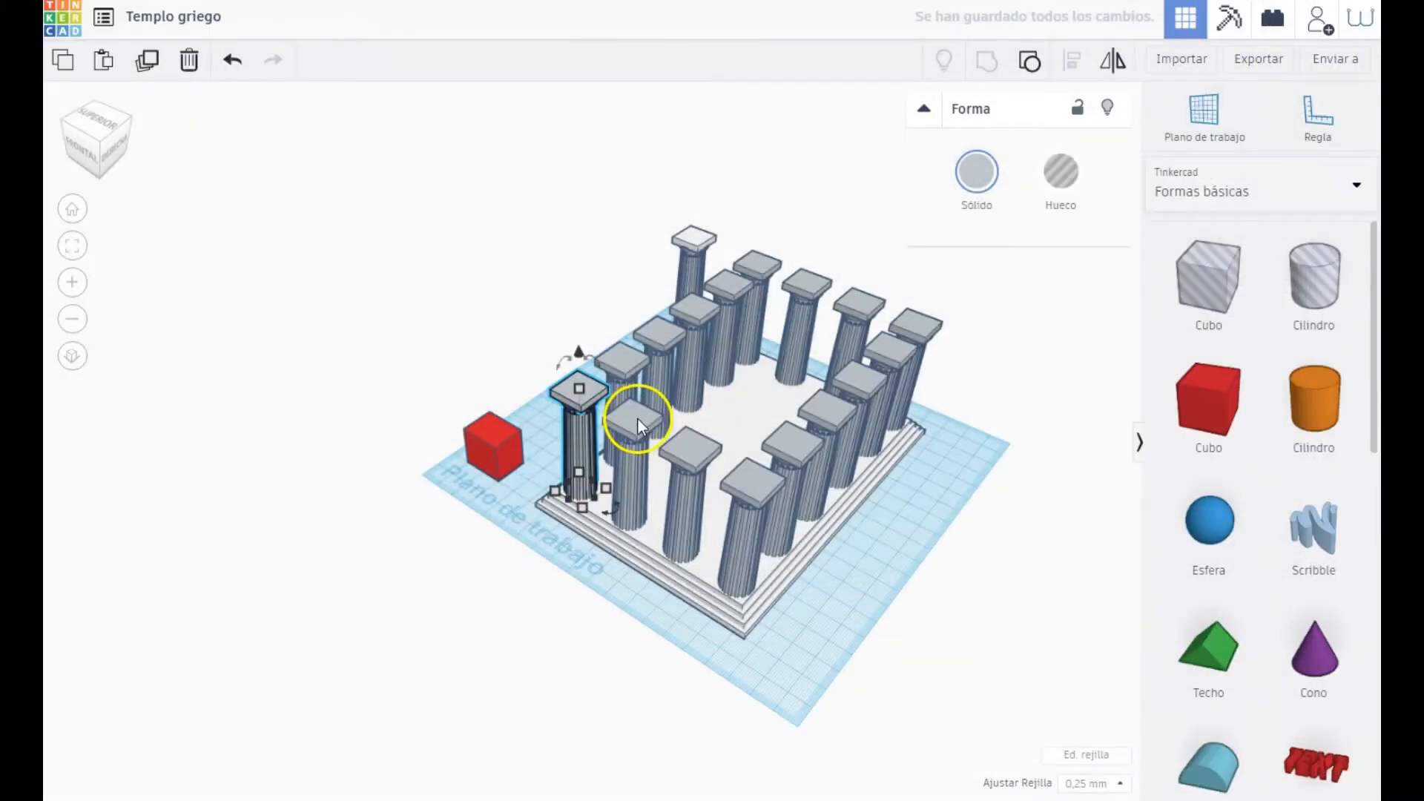
Step: Select the four front columns together and measure the length and width of their footprint
{"action": "left_click", "coordinate": [637, 420], "text": "shift"}
{"action": "left_click", "coordinate": [690, 441], "text": "shift"}
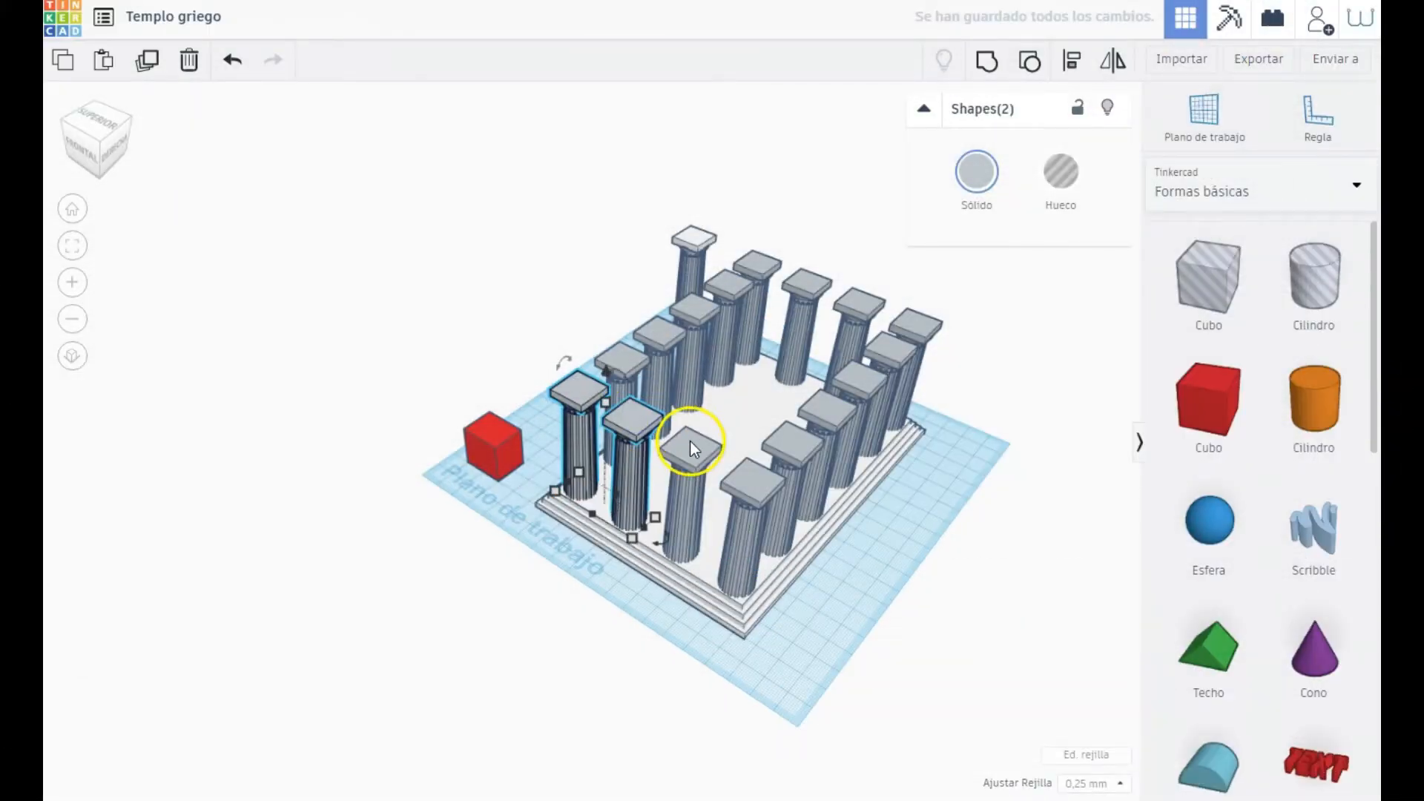
{"action": "left_click", "coordinate": [758, 496], "text": "shift"}
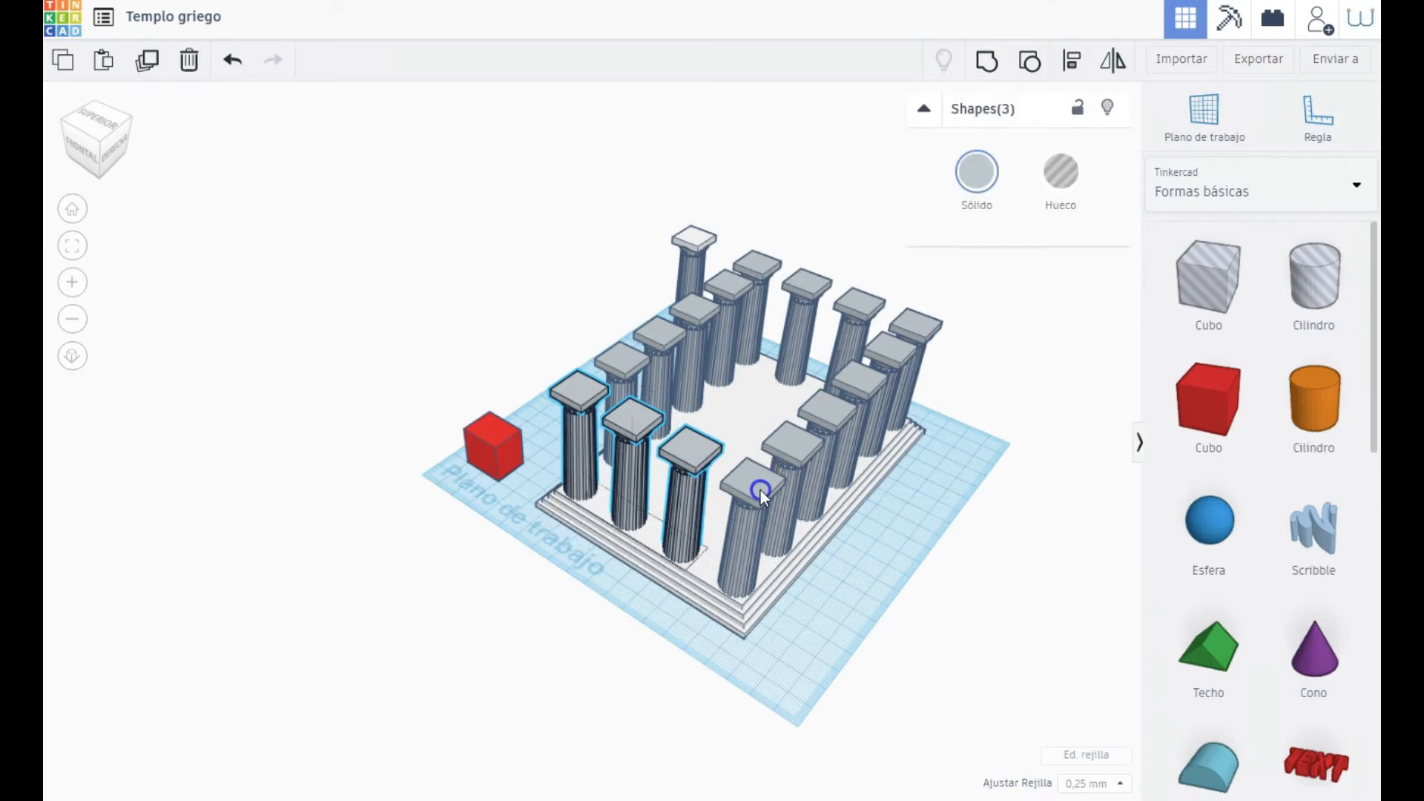
{"action": "mouse_move", "coordinate": [742, 606]}
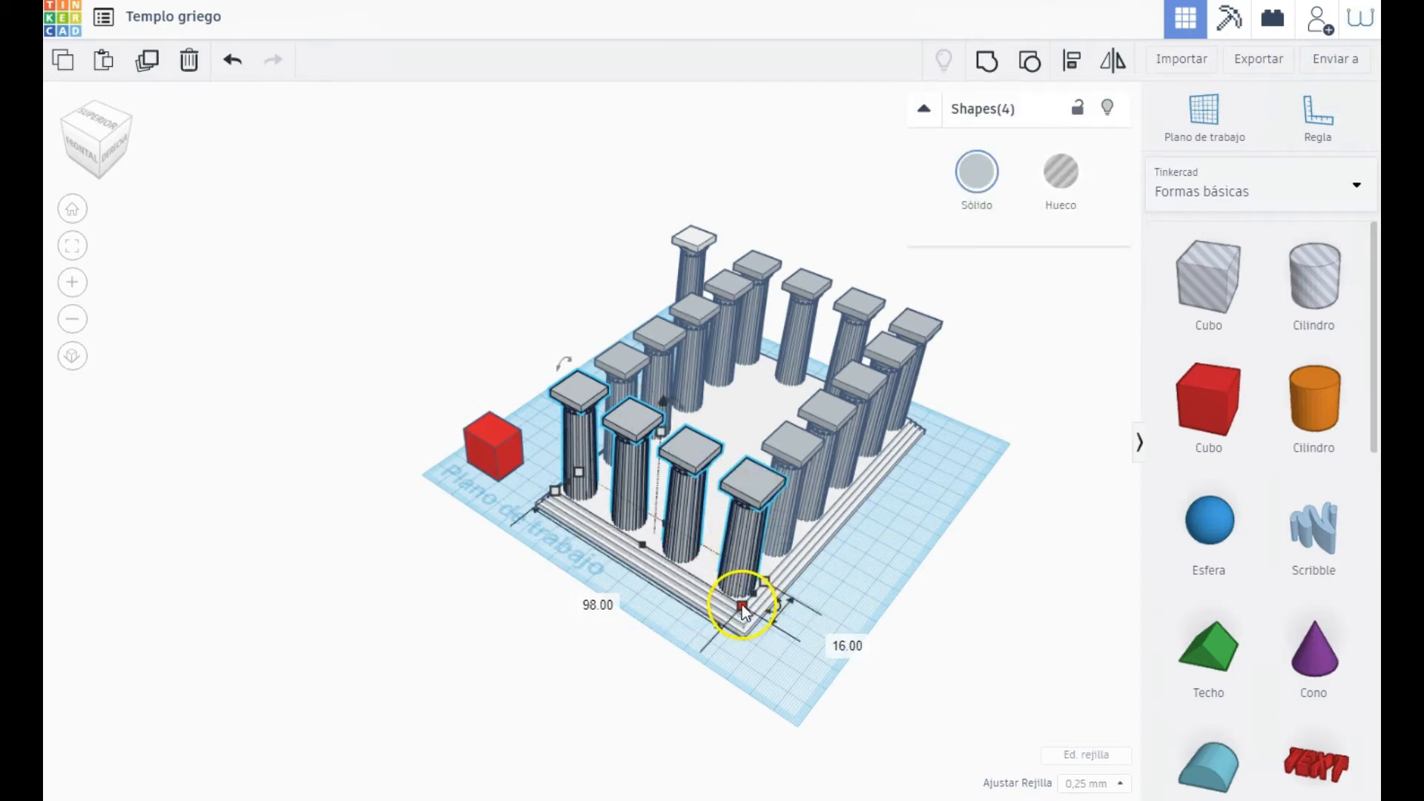
Step: Resize the red box beside the temple to 98 × 14 mm
{"action": "left_click", "coordinate": [484, 455]}
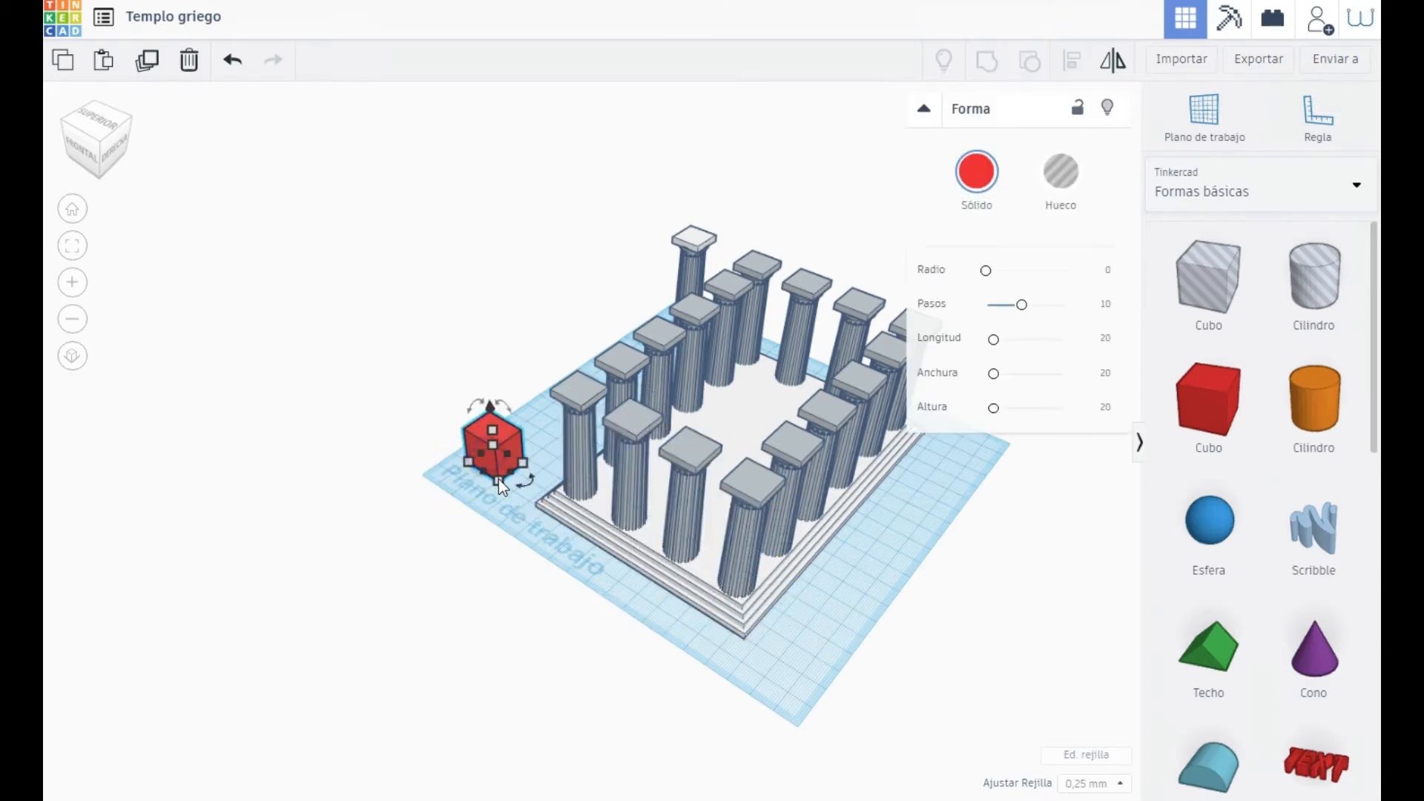
{"action": "left_click", "coordinate": [419, 516]}
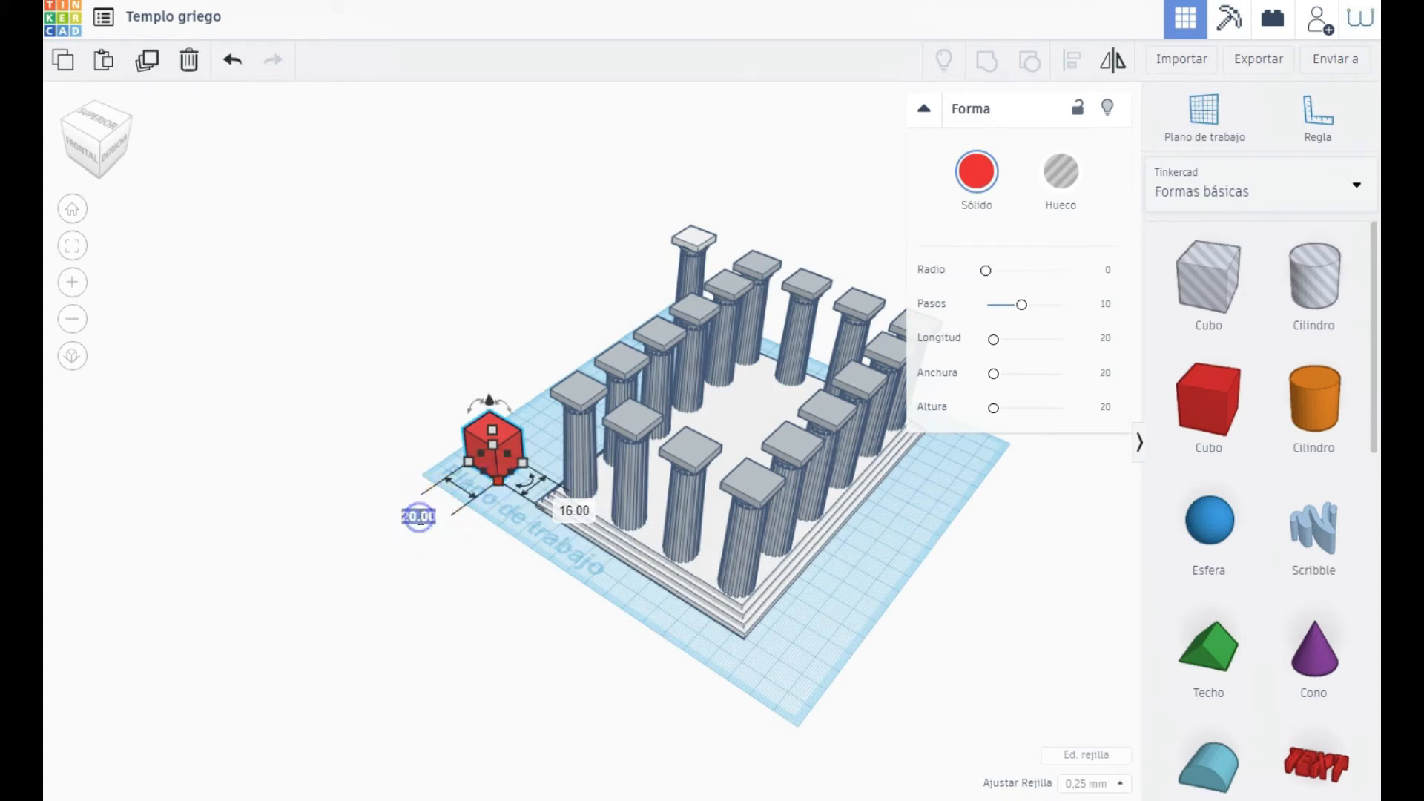
{"action": "type", "text": "98"}
{"action": "key", "text": "Return"}
{"action": "left_click_drag", "start_coordinate": [493, 445], "coordinate": [474, 469]}
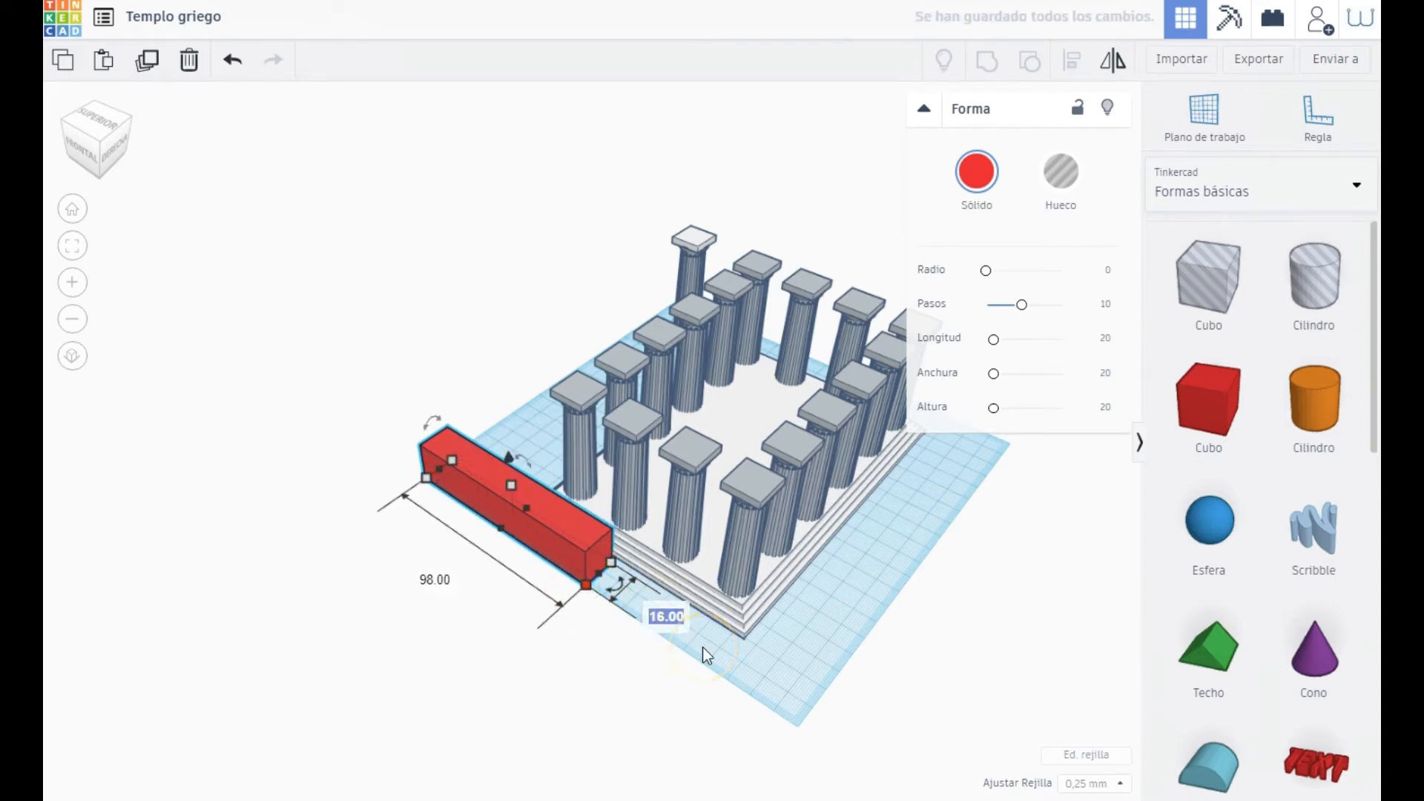
{"action": "type", "text": "14"}
{"action": "key", "text": "Return"}
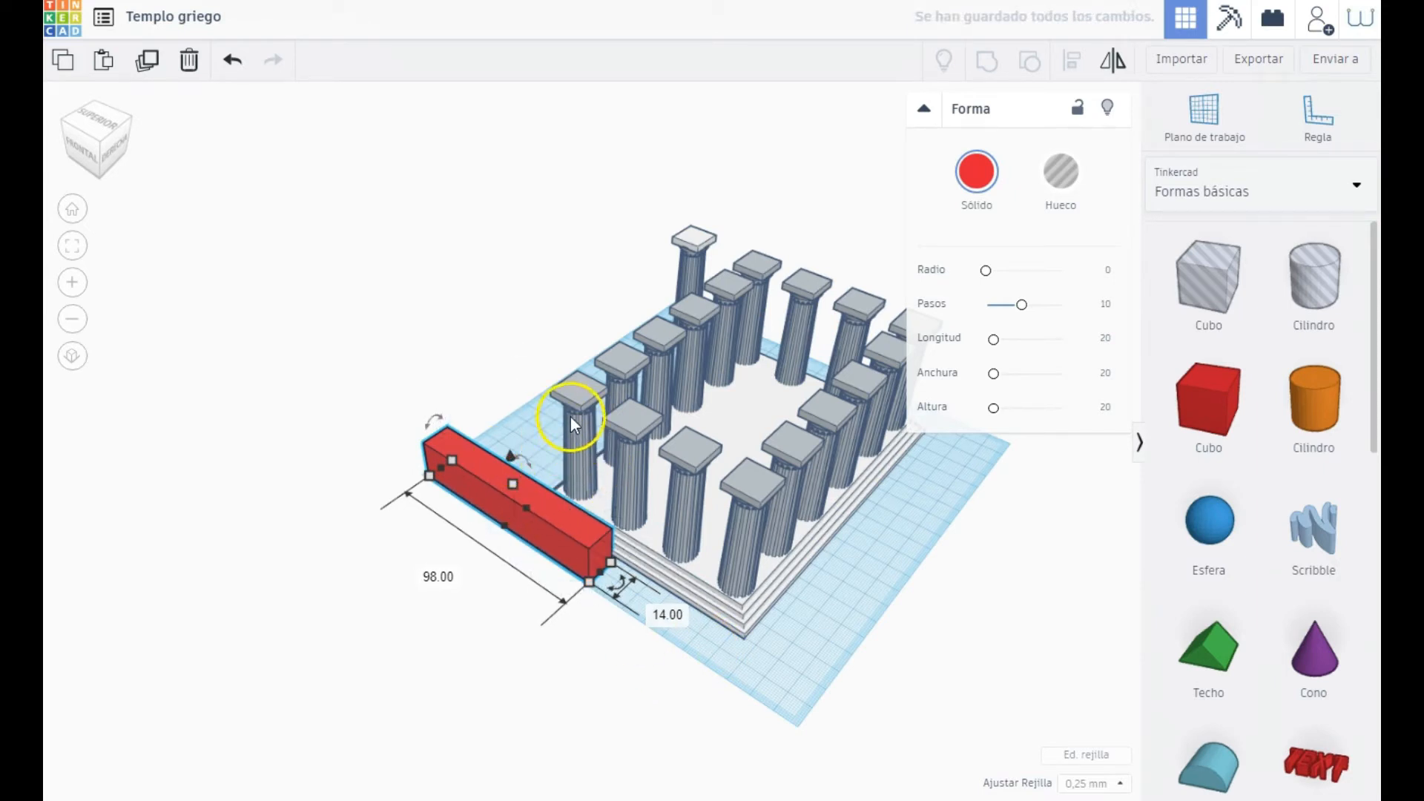
Step: Select the front corner column together with the base and measure their combined height
{"action": "left_click", "coordinate": [743, 452]}
{"action": "right_click_drag", "start_coordinate": [759, 578], "coordinate": [773, 506]}
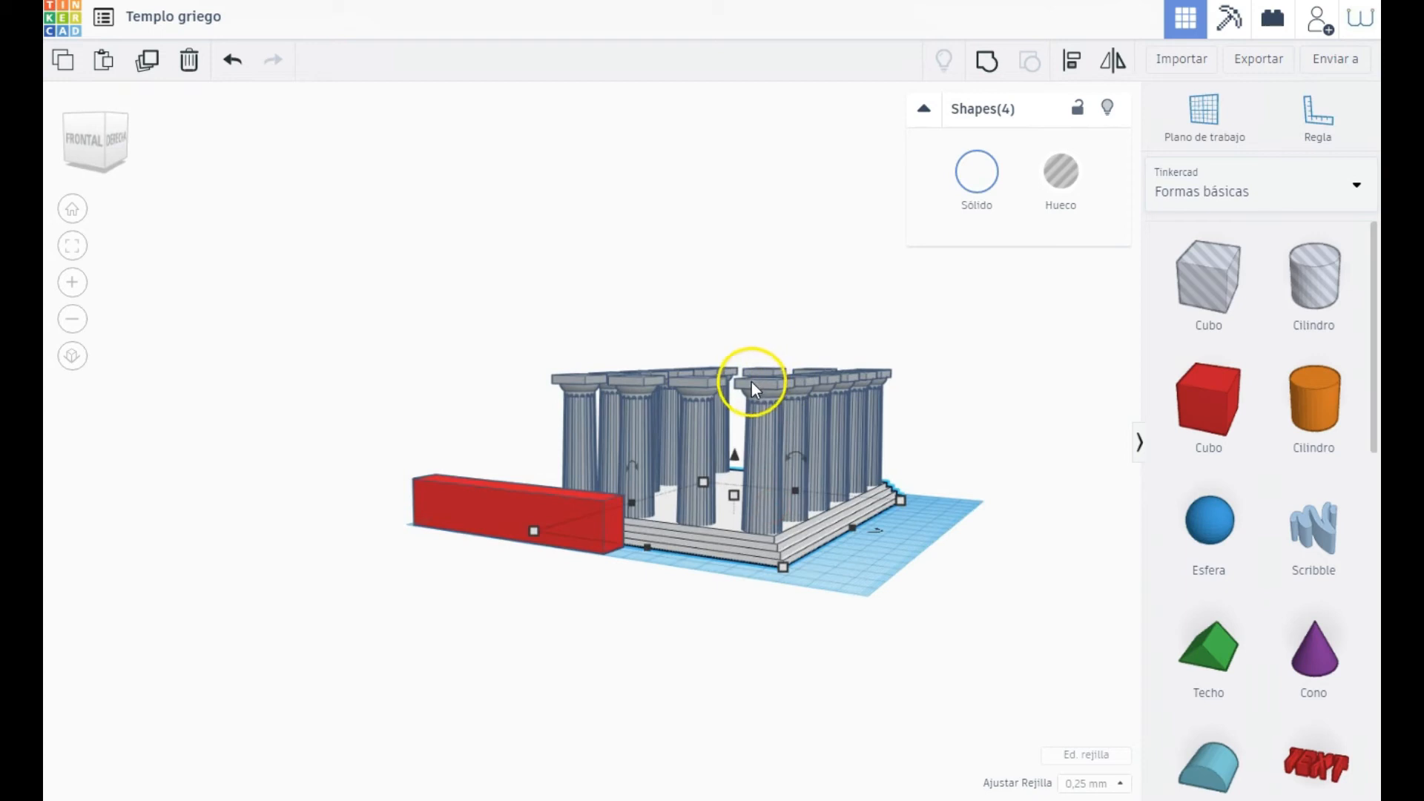
{"action": "left_click", "coordinate": [758, 389]}
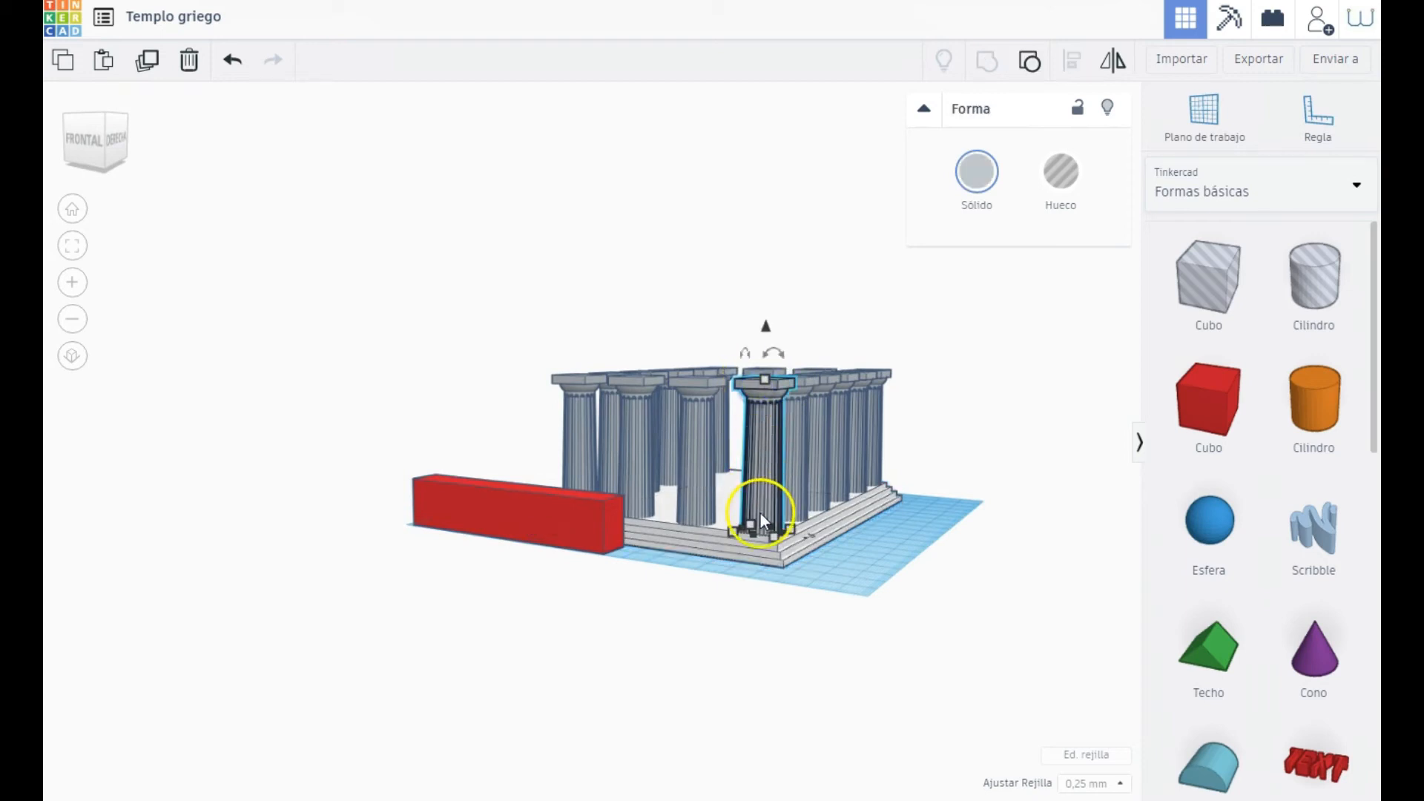
{"action": "left_click", "coordinate": [767, 564], "text": "shift"}
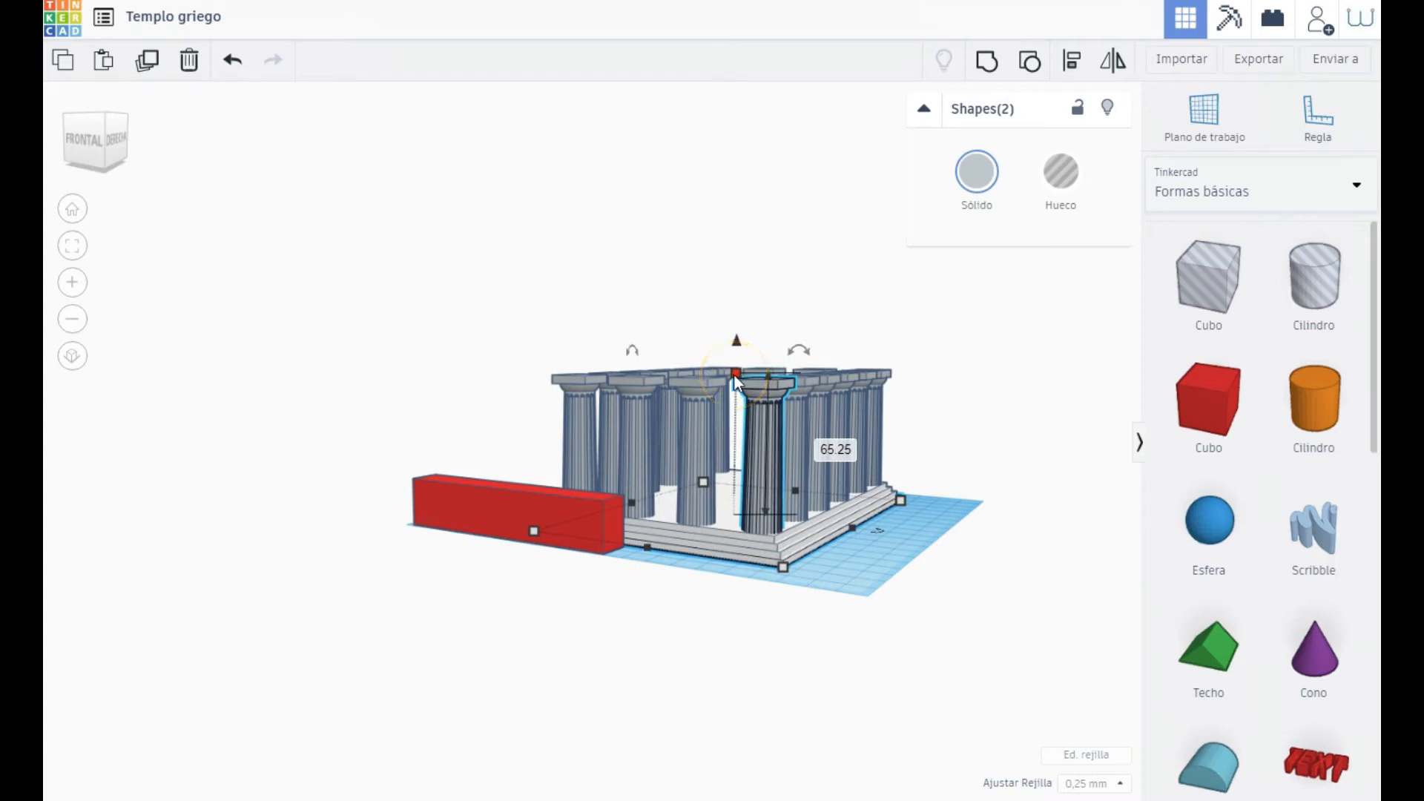
Step: Raise the red box to 65.25 mm above the workplane, level with the tops of the columns
{"action": "left_click", "coordinate": [455, 508]}
{"action": "left_click_drag", "start_coordinate": [510, 443], "coordinate": [530, 357]}
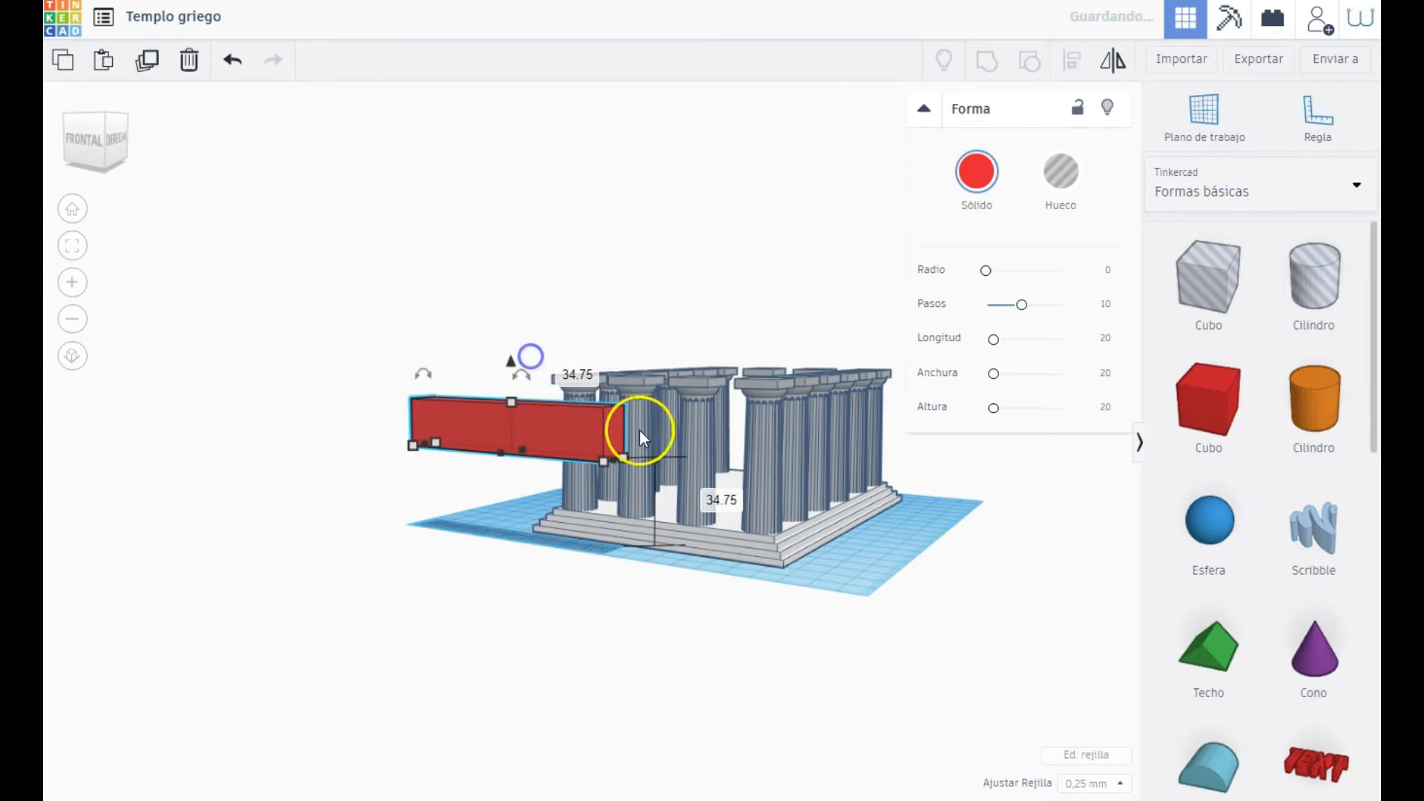
{"action": "type", "text": "65.25"}
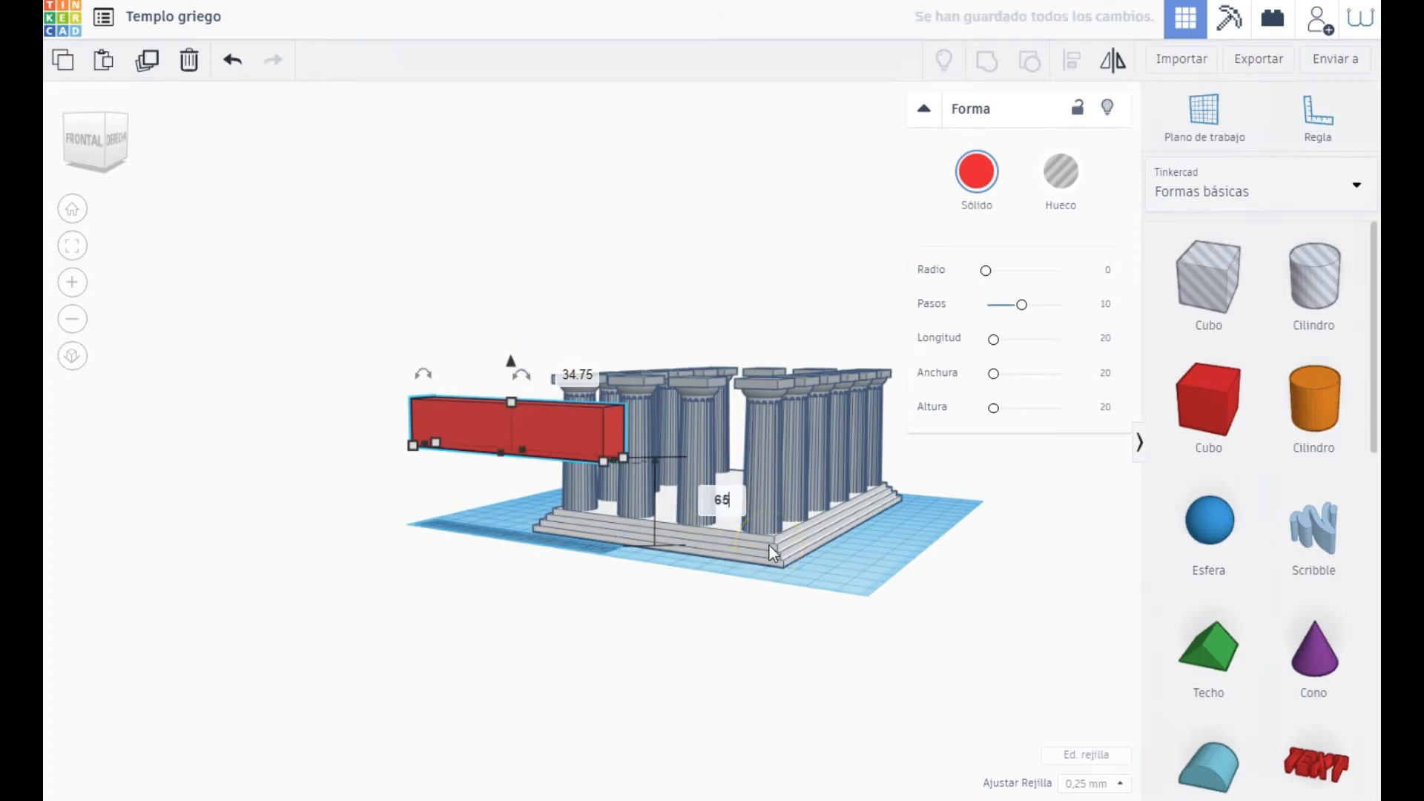
{"action": "key", "text": "Return"}
Step: Align the red beam with the front corner column in depth and at its outer edge so it spans the front row
{"action": "right_click_drag", "start_coordinate": [501, 443], "coordinate": [292, 523]}
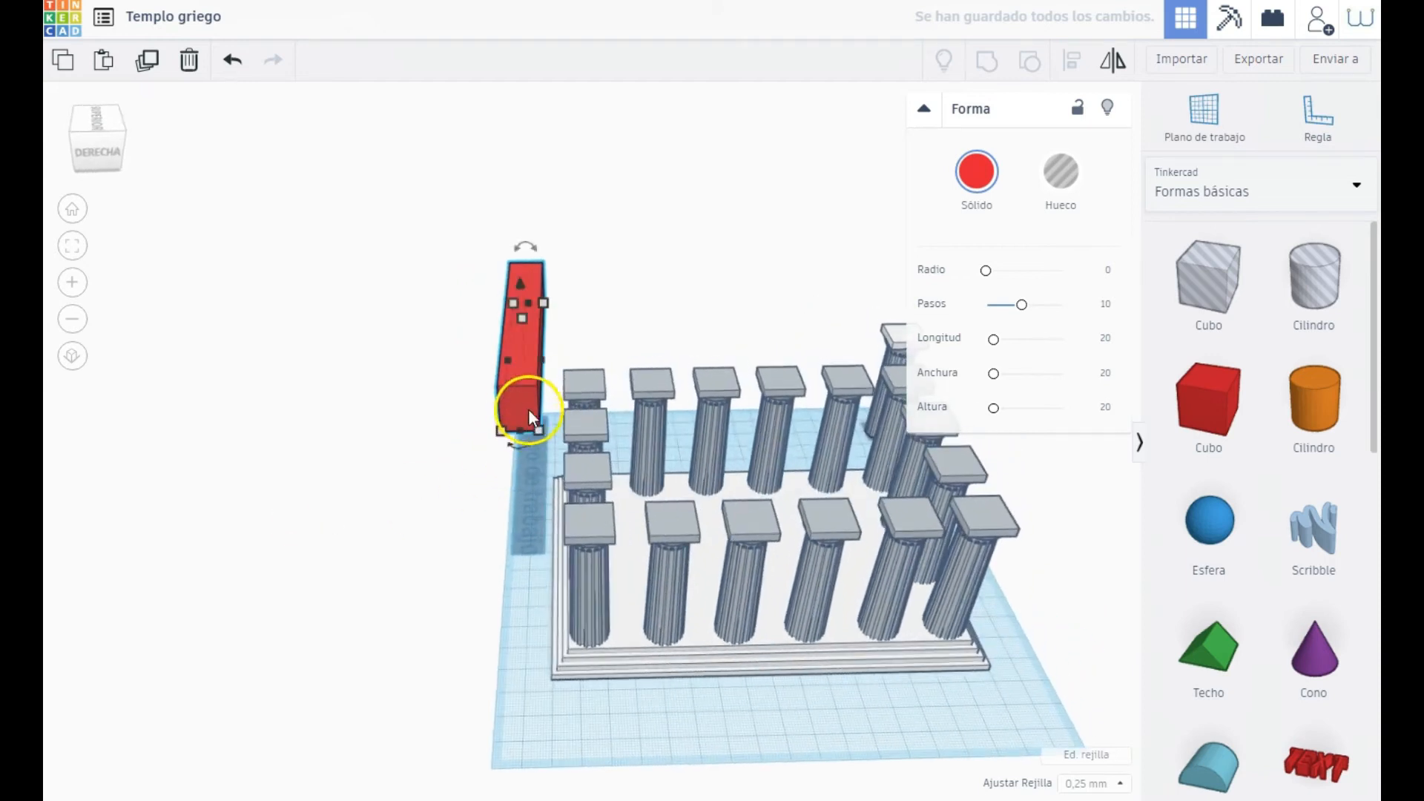
{"action": "left_click", "coordinate": [590, 528], "text": "shift"}
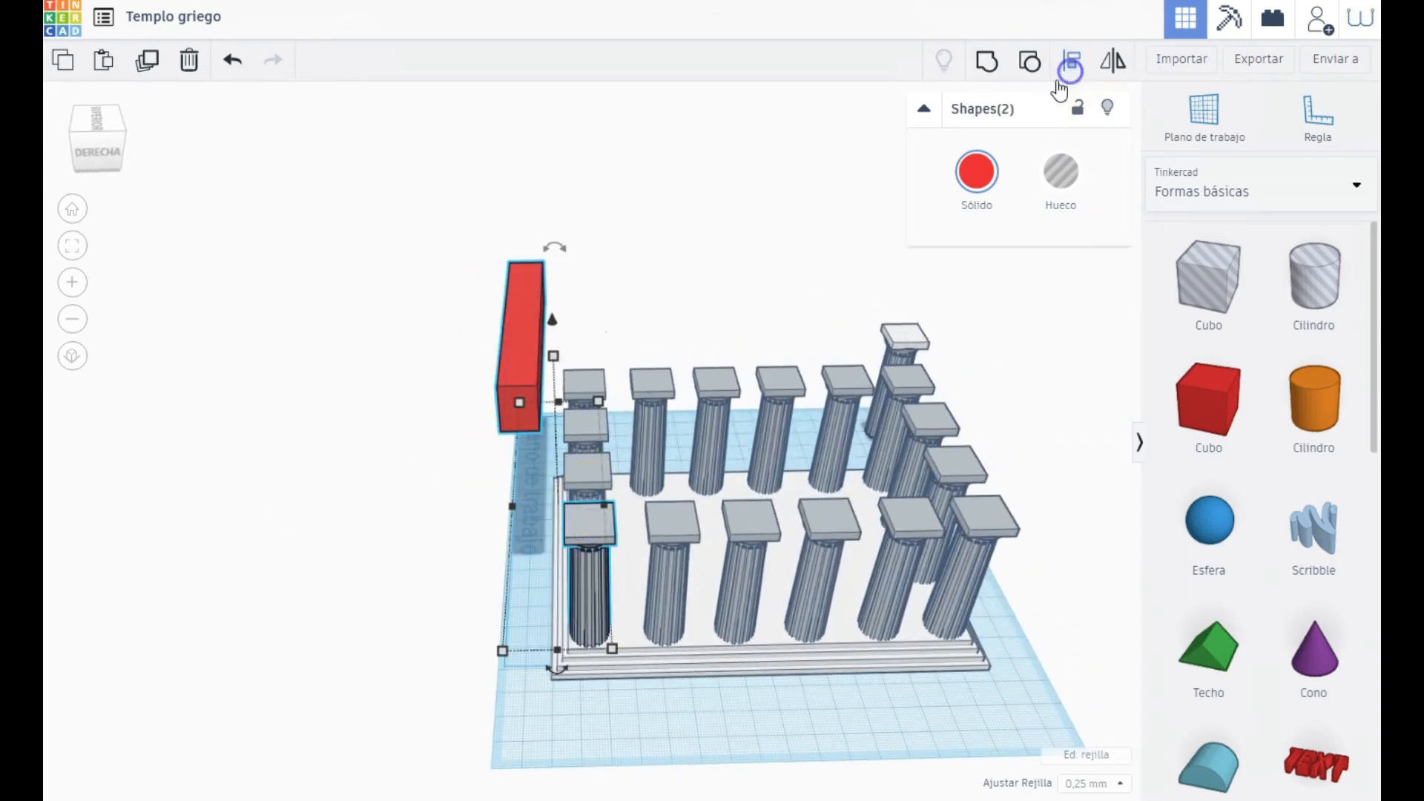
{"action": "left_click", "coordinate": [1070, 68]}
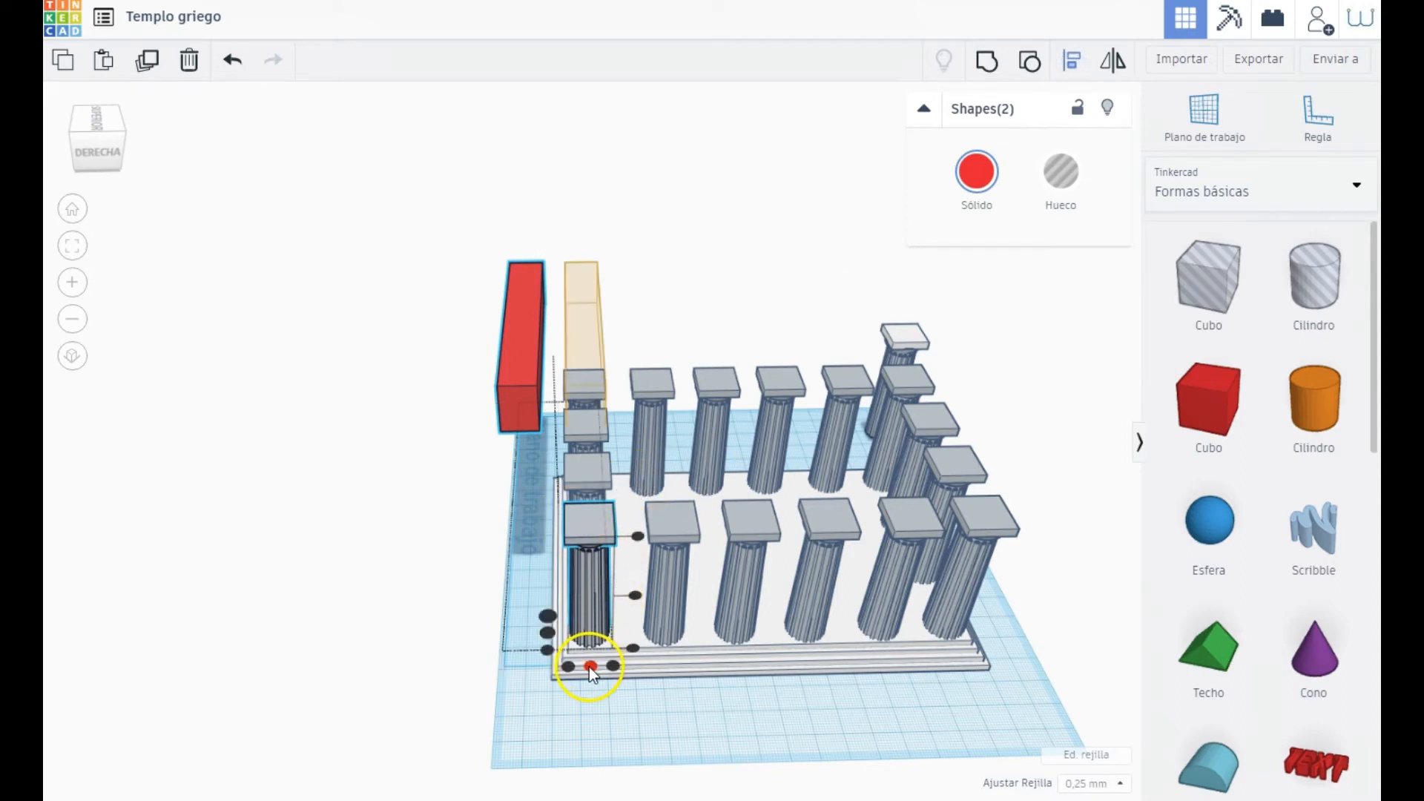
{"action": "left_click", "coordinate": [591, 665]}
{"action": "left_click", "coordinate": [547, 650]}
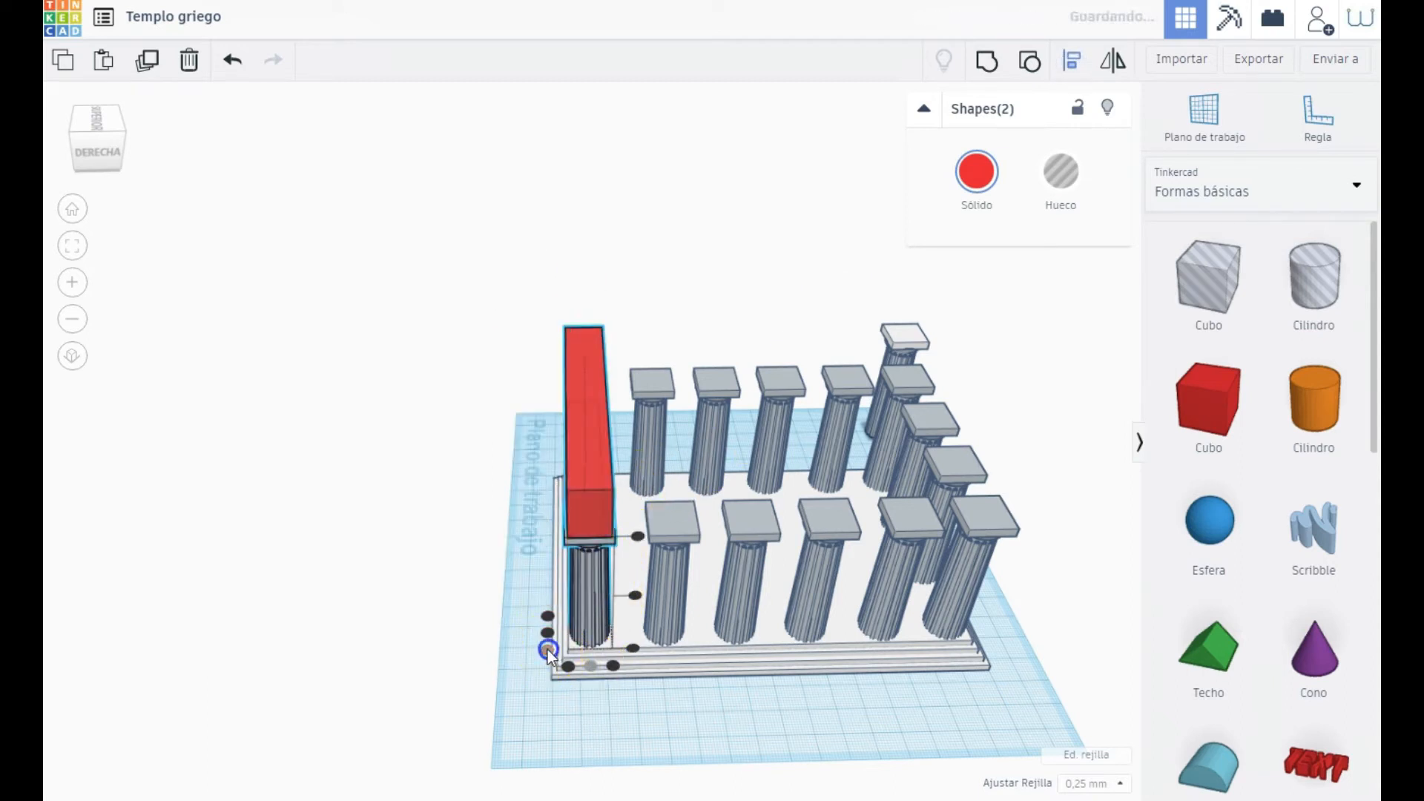
{"action": "right_click_drag", "start_coordinate": [480, 559], "coordinate": [758, 510]}
{"action": "scroll", "coordinate": [589, 489], "scroll_direction": "up", "scroll_amount": 5}
{"action": "right_click_drag", "start_coordinate": [644, 494], "coordinate": [611, 650]}
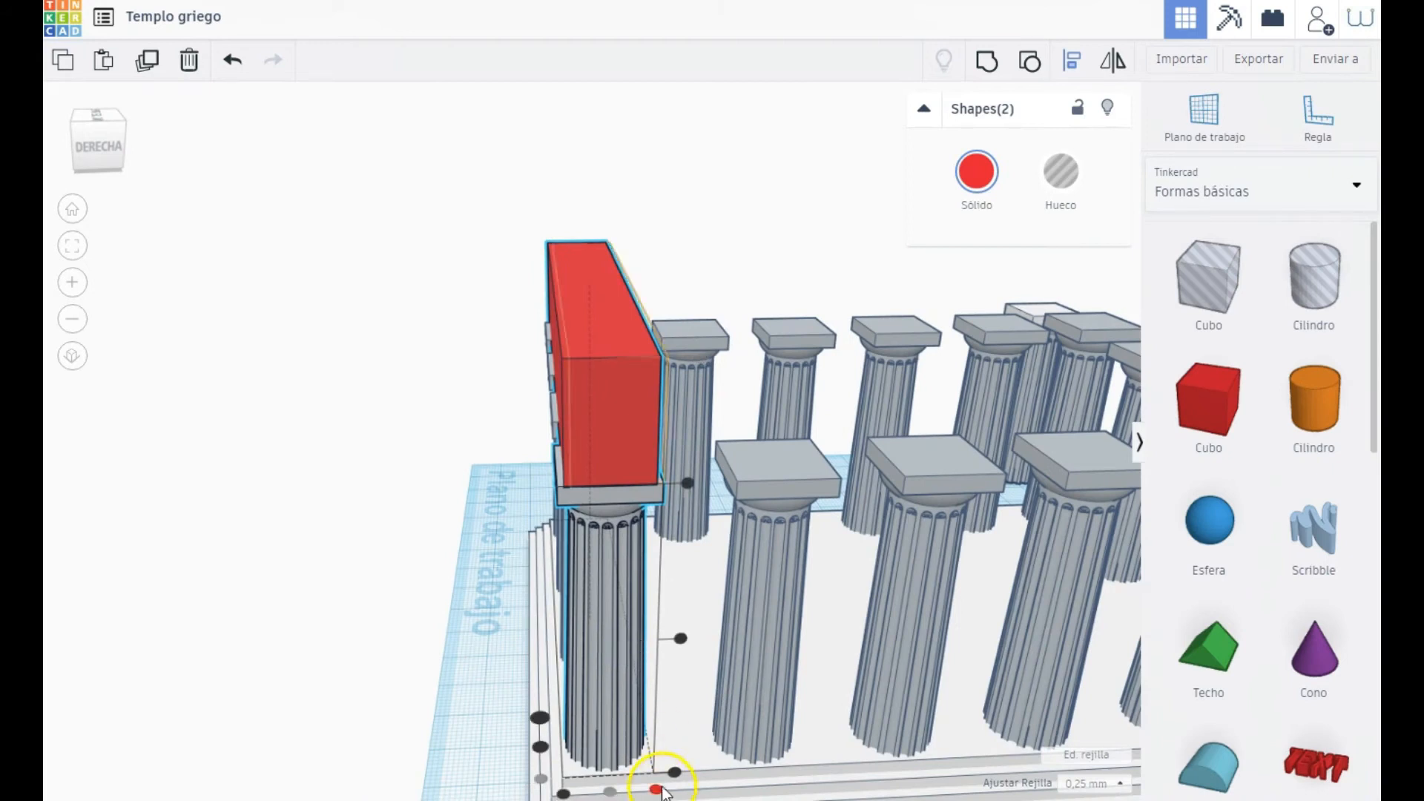
{"action": "left_click_drag", "start_coordinate": [658, 792], "coordinate": [661, 789]}
{"action": "right_click_drag", "start_coordinate": [499, 550], "coordinate": [682, 581]}
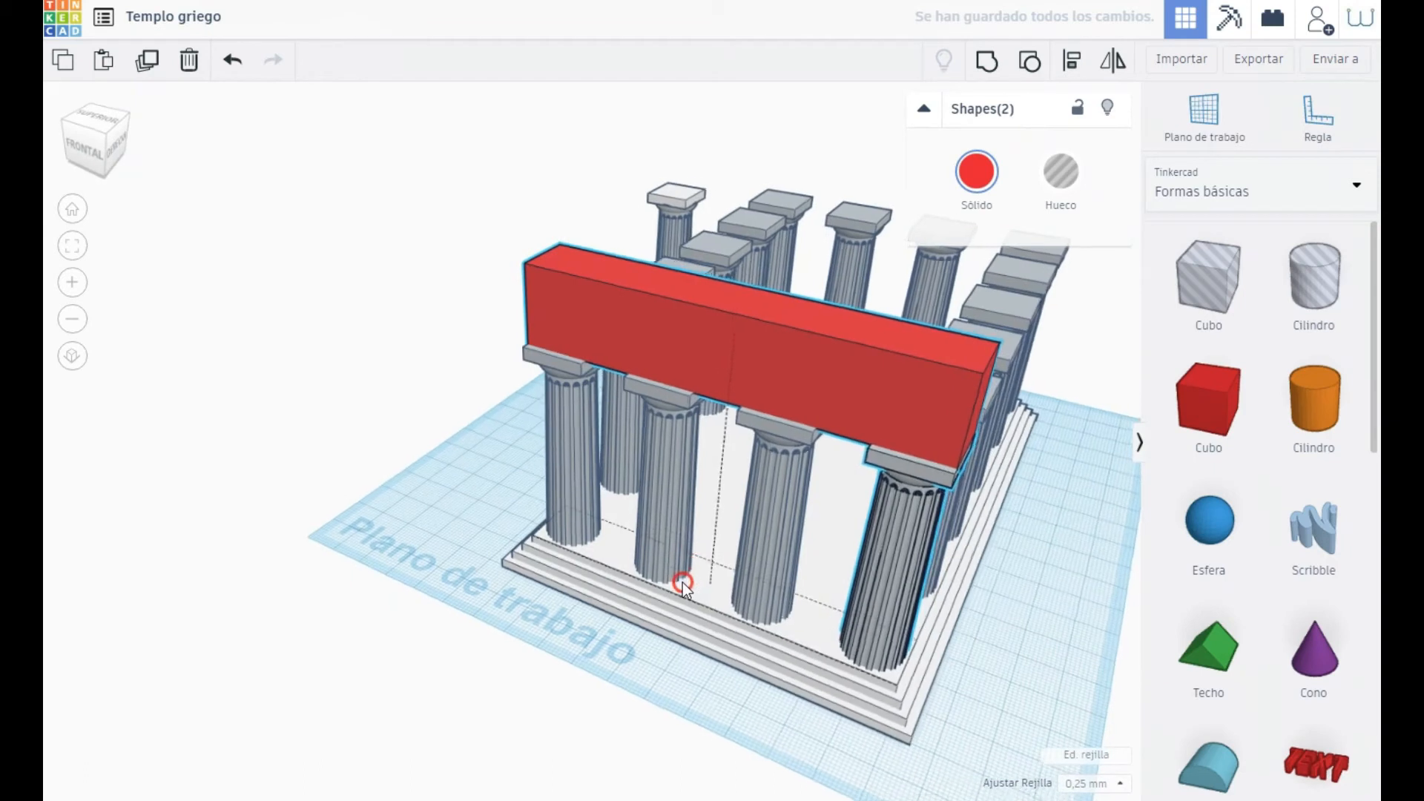
{"action": "left_click", "coordinate": [1011, 694]}
Step: Set the red beam's length to 94 mm
{"action": "left_click", "coordinate": [905, 464]}
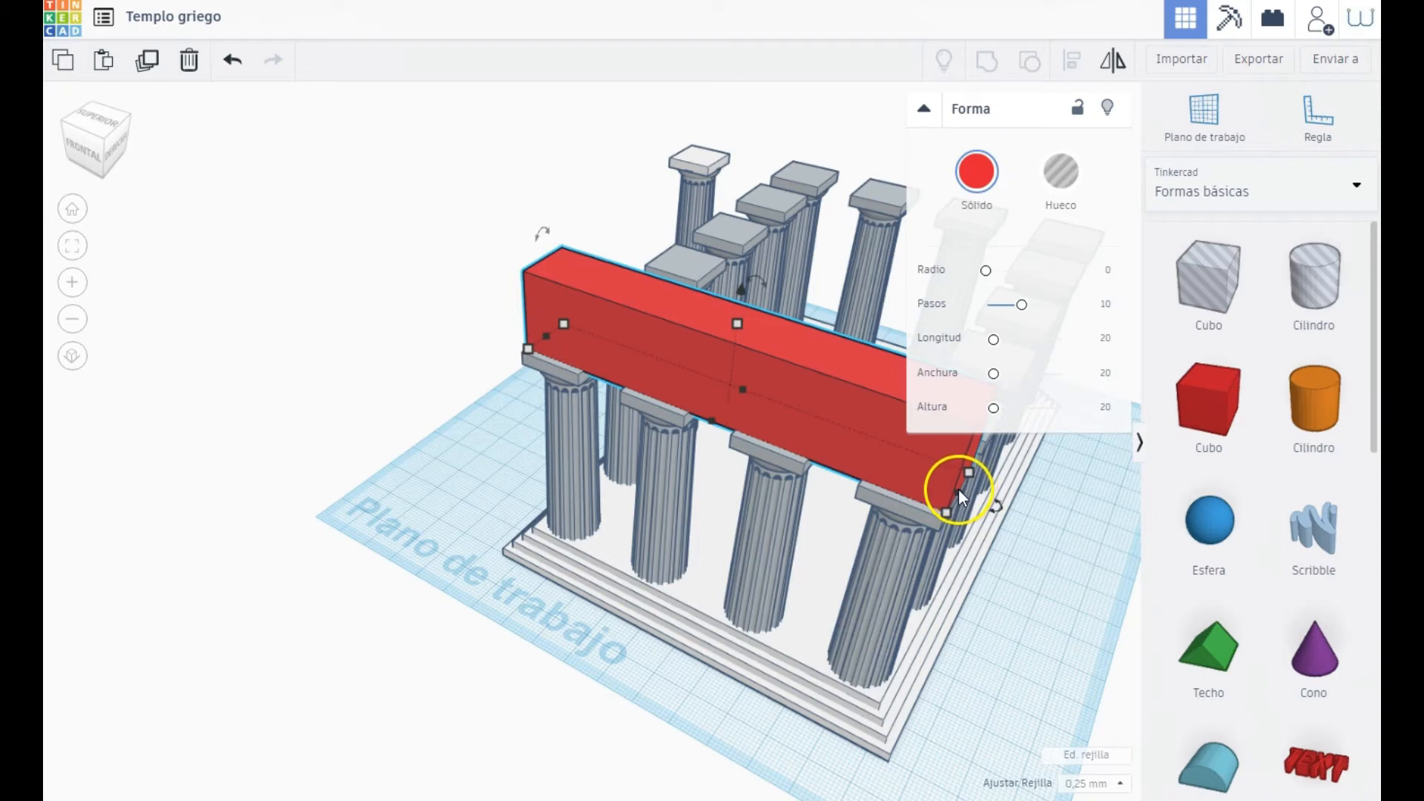
{"action": "scroll", "coordinate": [794, 491], "scroll_direction": "down", "scroll_amount": 3}
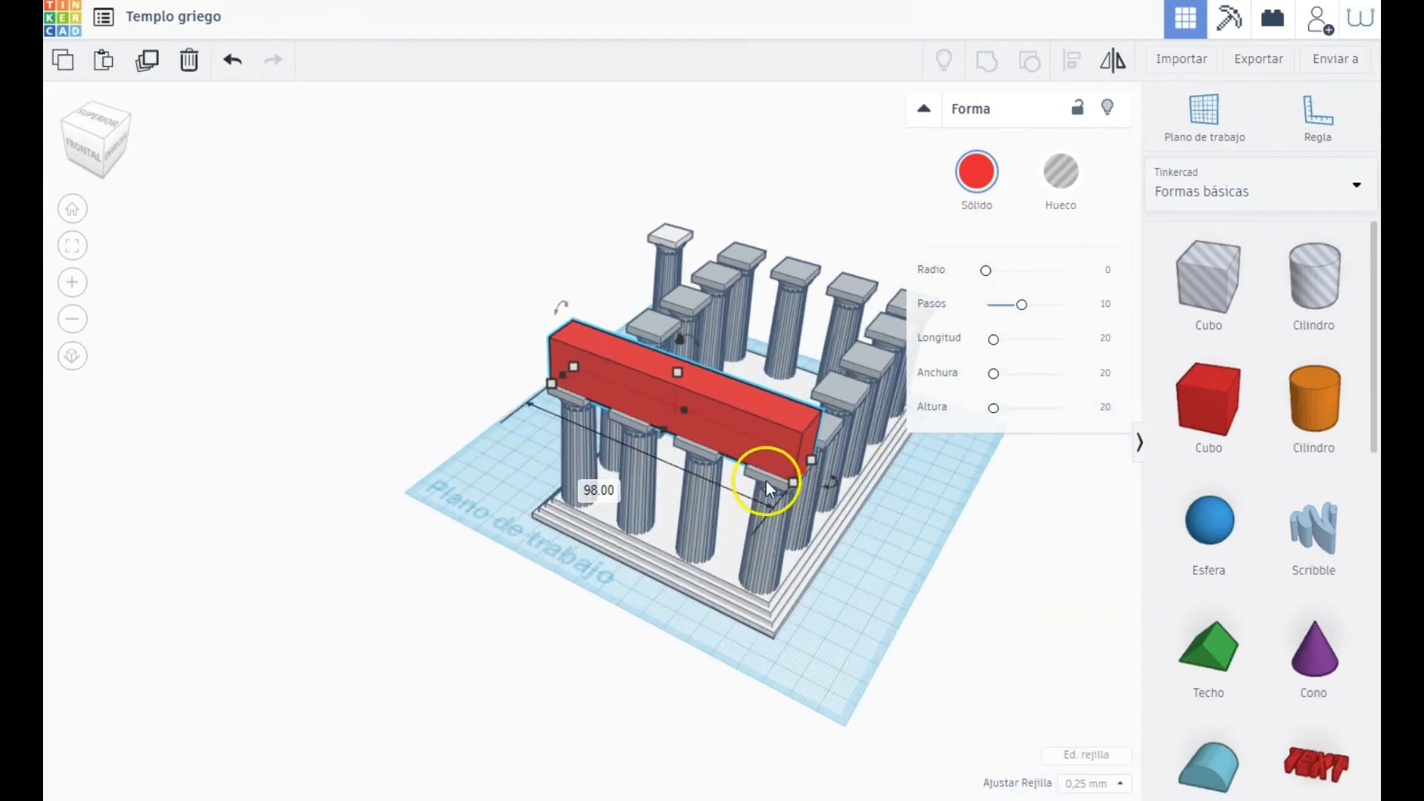
{"action": "left_click", "coordinate": [588, 490]}
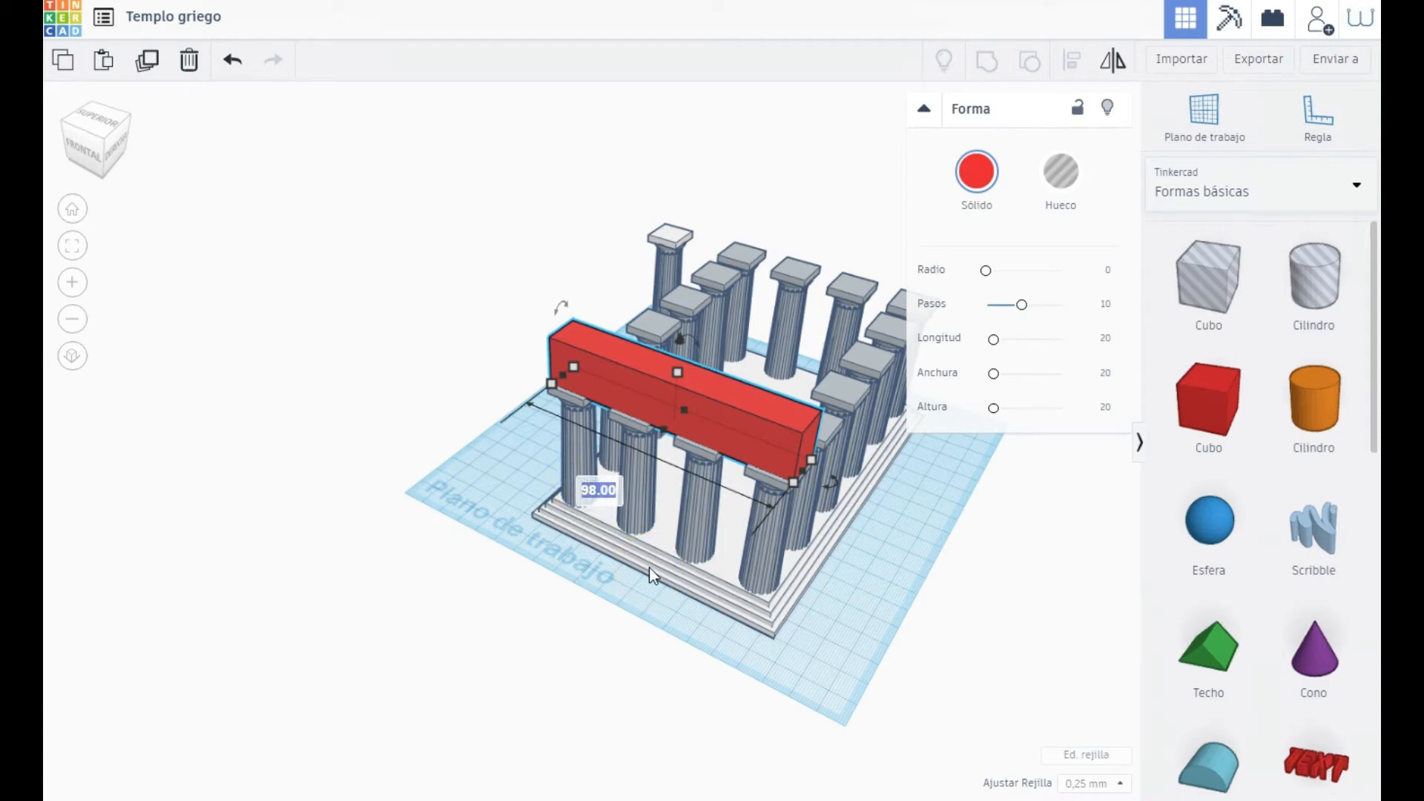
{"action": "type", "text": "94"}
{"action": "key", "text": "Return"}
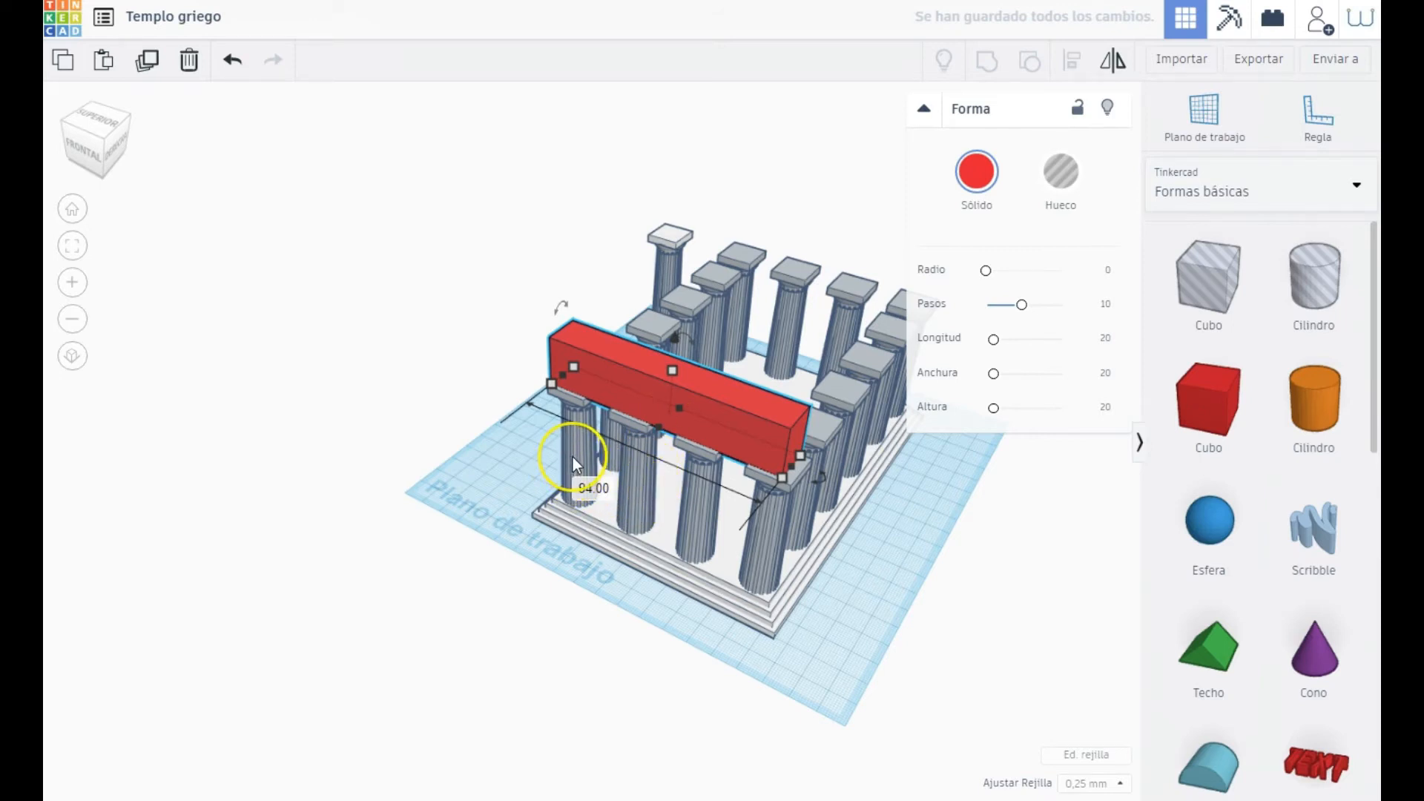
Step: Group the four front columns under the red beam into one object
{"action": "left_click", "coordinate": [642, 482]}
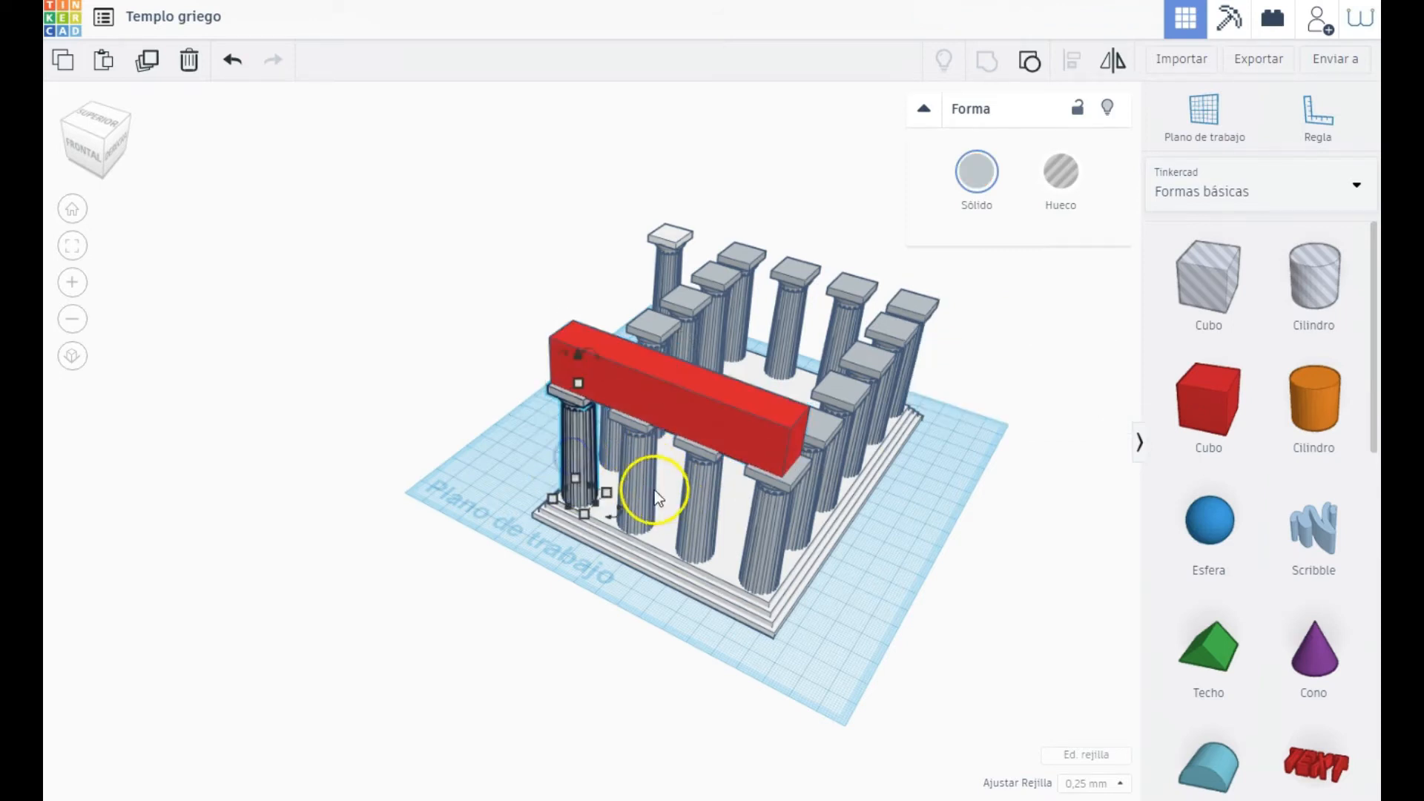
{"action": "left_click", "coordinate": [642, 482], "text": "shift"}
{"action": "left_click", "coordinate": [699, 501], "text": "shift"}
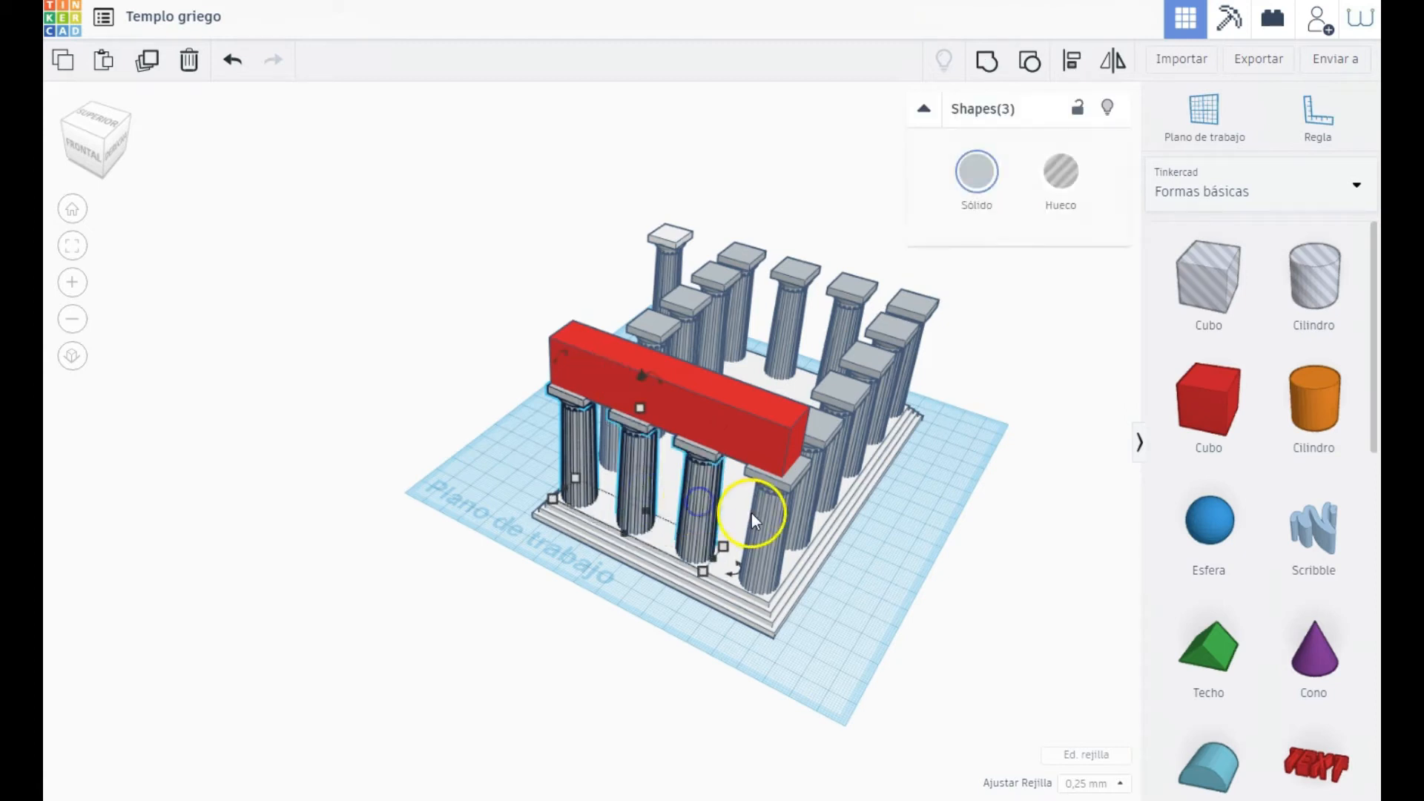
{"action": "left_click", "coordinate": [773, 521], "text": "shift"}
{"action": "left_click", "coordinate": [987, 61]}
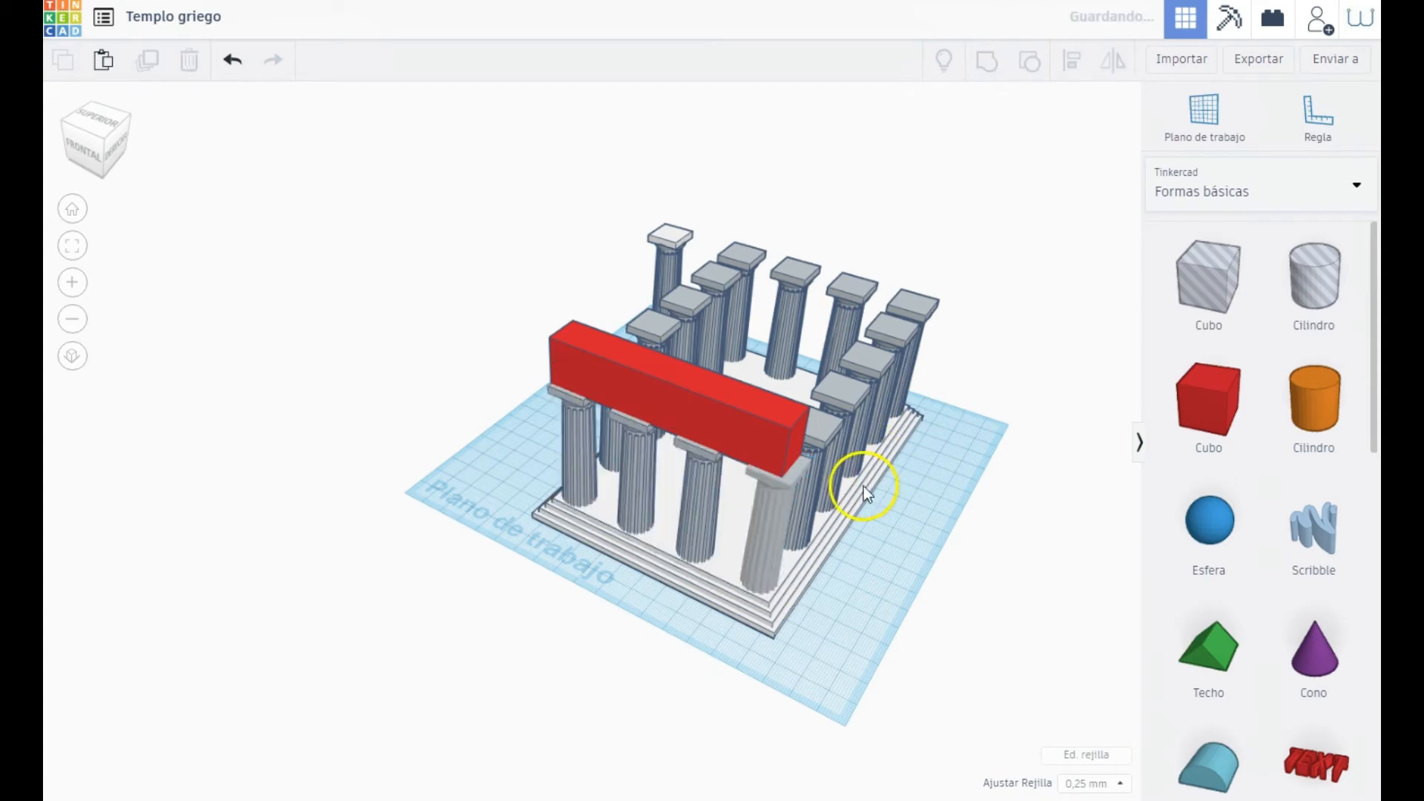
Step: Center the red beam lengthwise on the grouped front columns with the Align tool
{"action": "scroll", "coordinate": [586, 467], "scroll_direction": "up", "scroll_amount": 3}
{"action": "left_click", "coordinate": [496, 479]}
{"action": "left_click", "coordinate": [670, 471]}
{"action": "left_click", "coordinate": [778, 380], "text": "shift"}
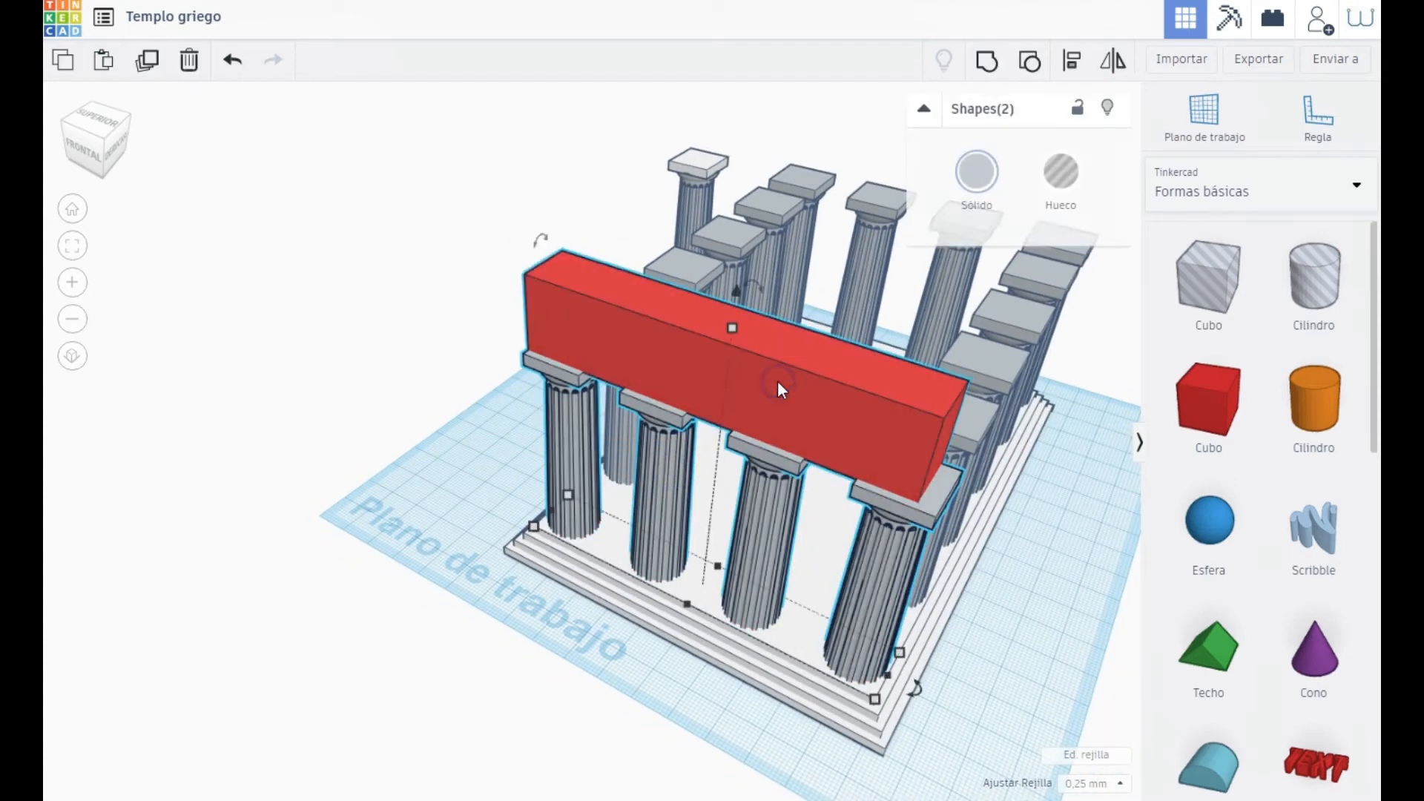
{"action": "left_click", "coordinate": [1075, 59]}
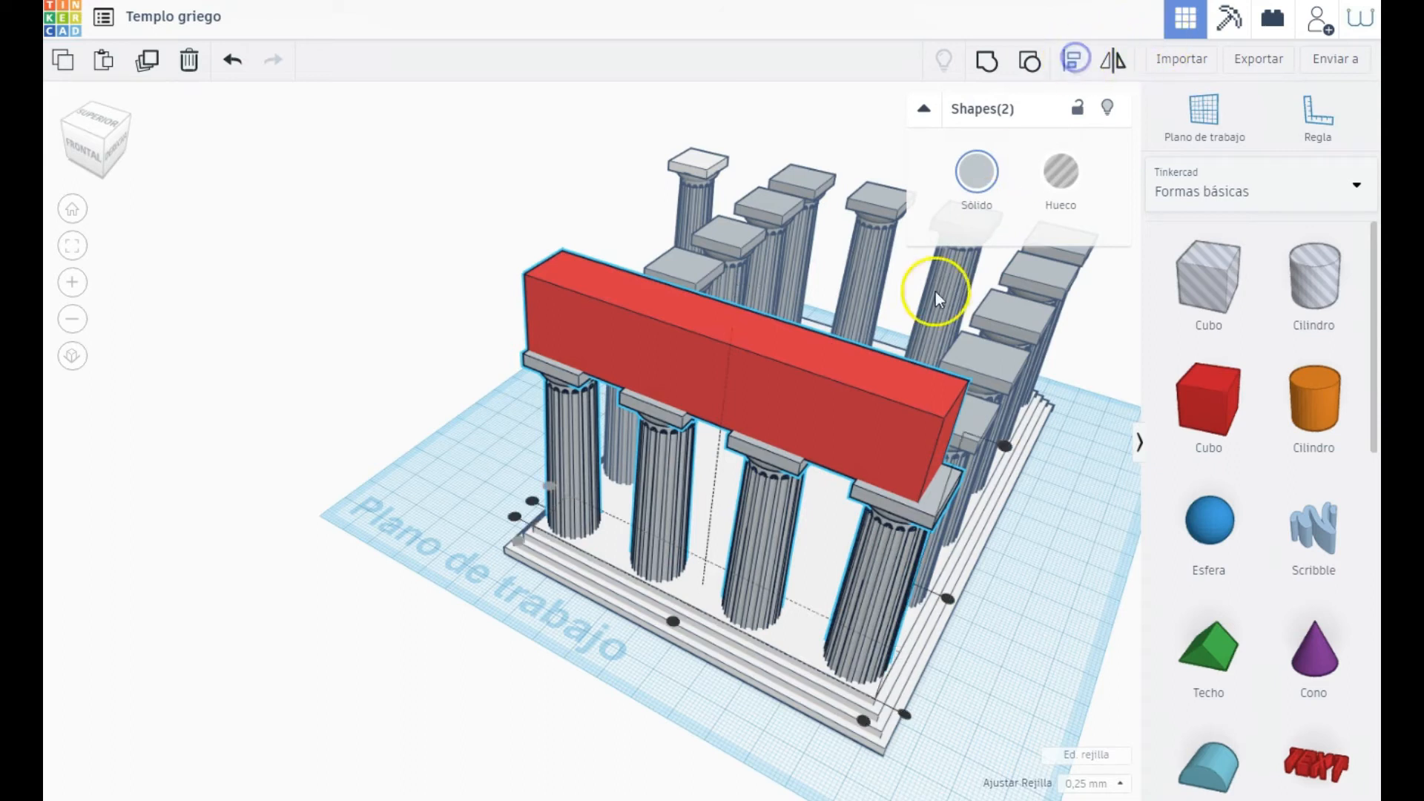
{"action": "left_click", "coordinate": [673, 622]}
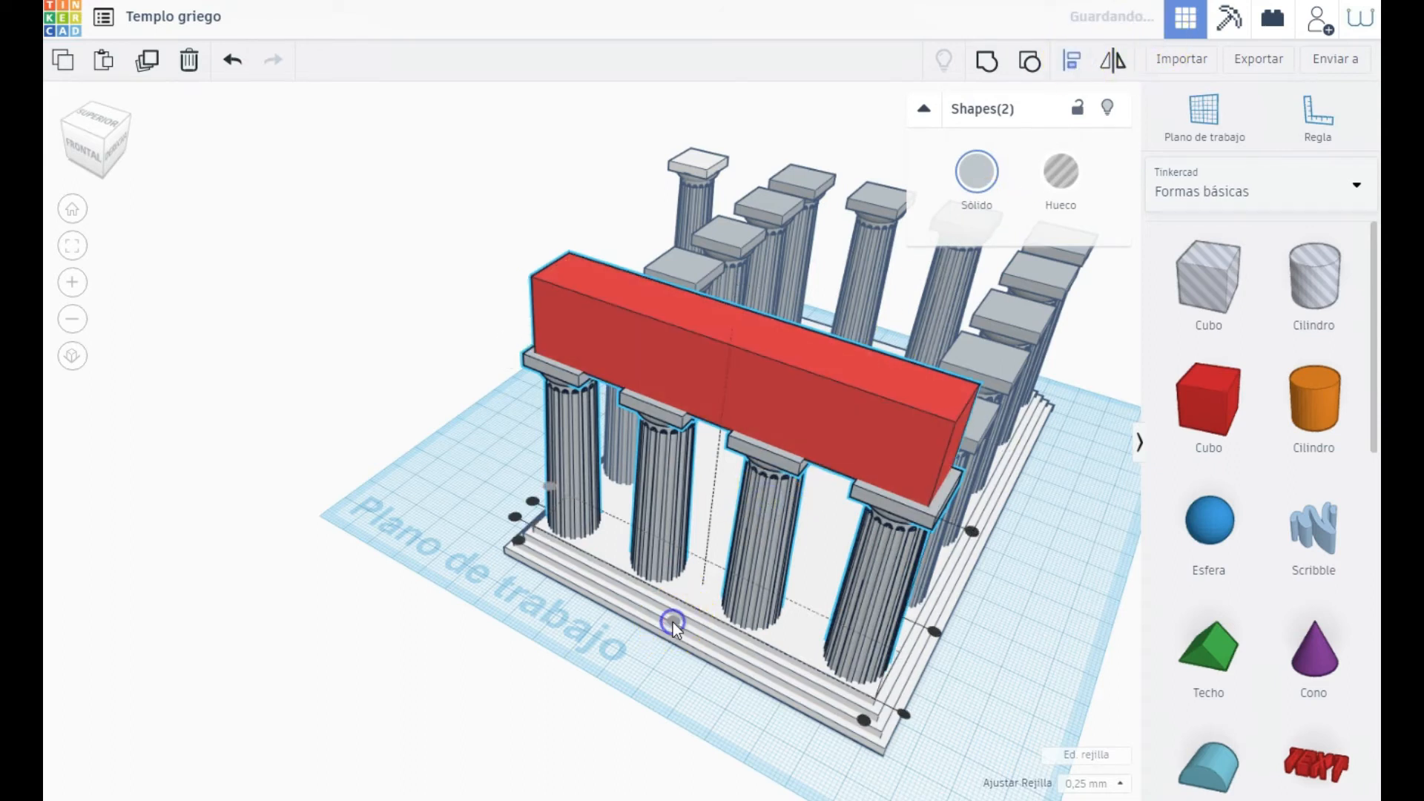
{"action": "left_click", "coordinate": [571, 626]}
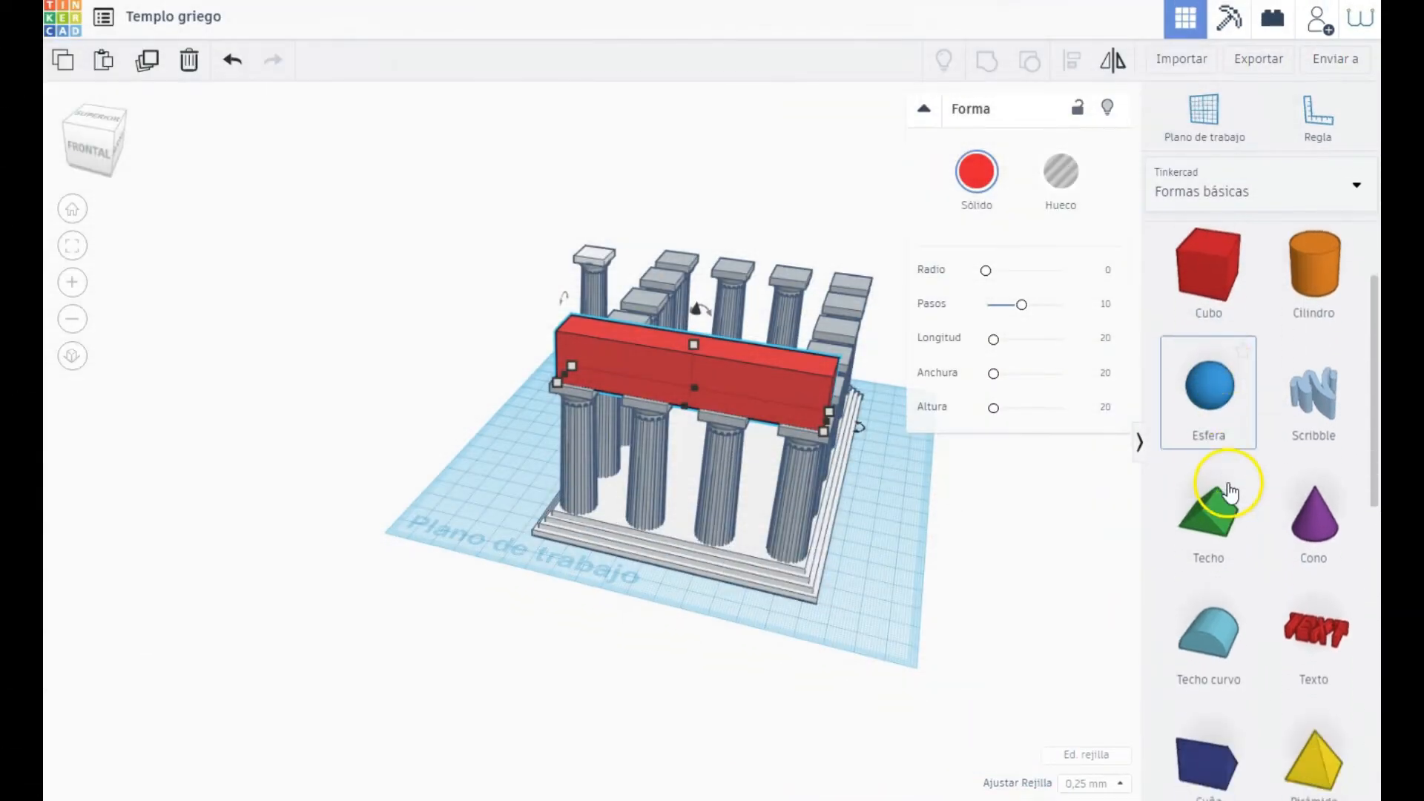
Step: Add a Techo curvo shape beside the temple and resize it to 2 mm wide and 1 mm high
{"action": "scroll", "coordinate": [1227, 492], "scroll_direction": "down", "scroll_amount": 1}
{"action": "left_click", "coordinate": [825, 555]}
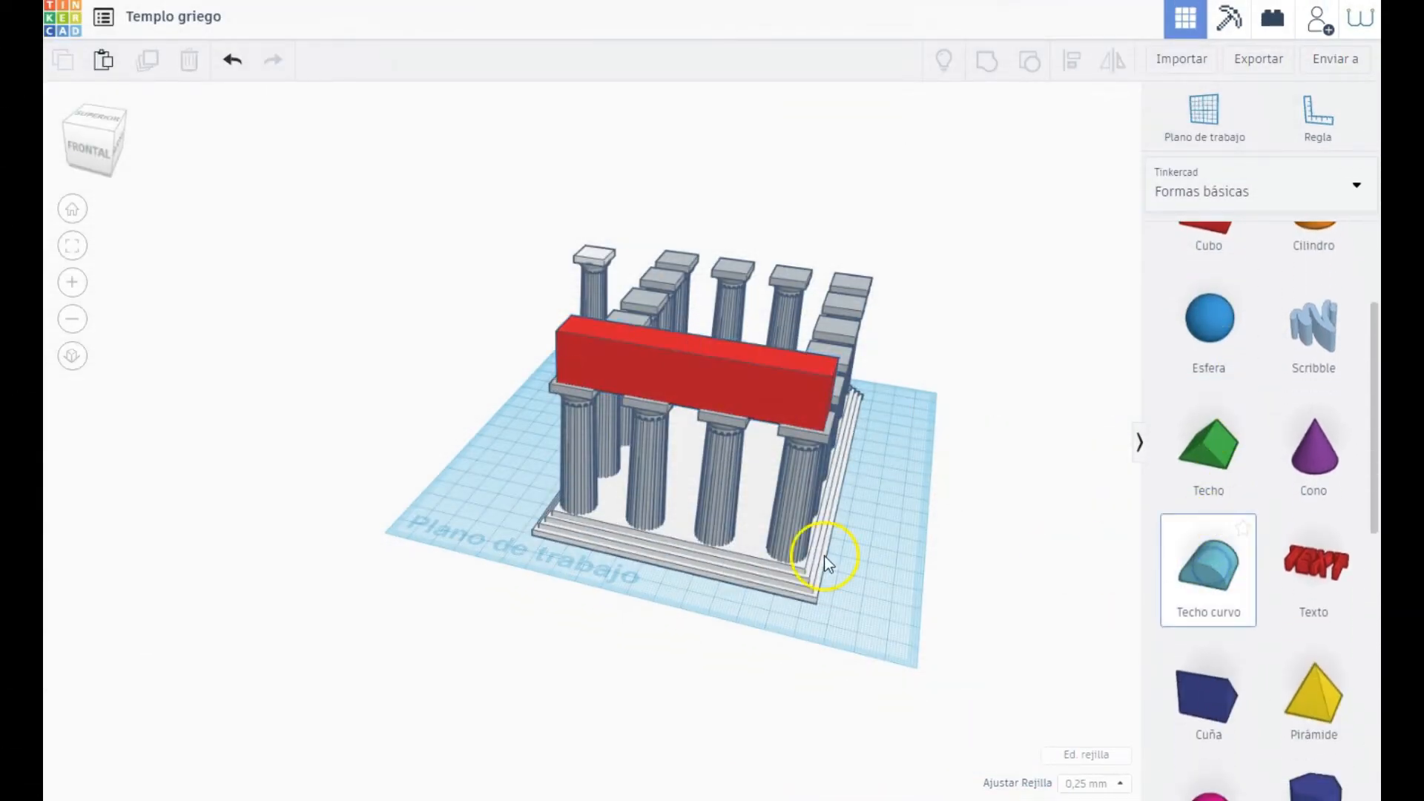
{"action": "left_click", "coordinate": [469, 516]}
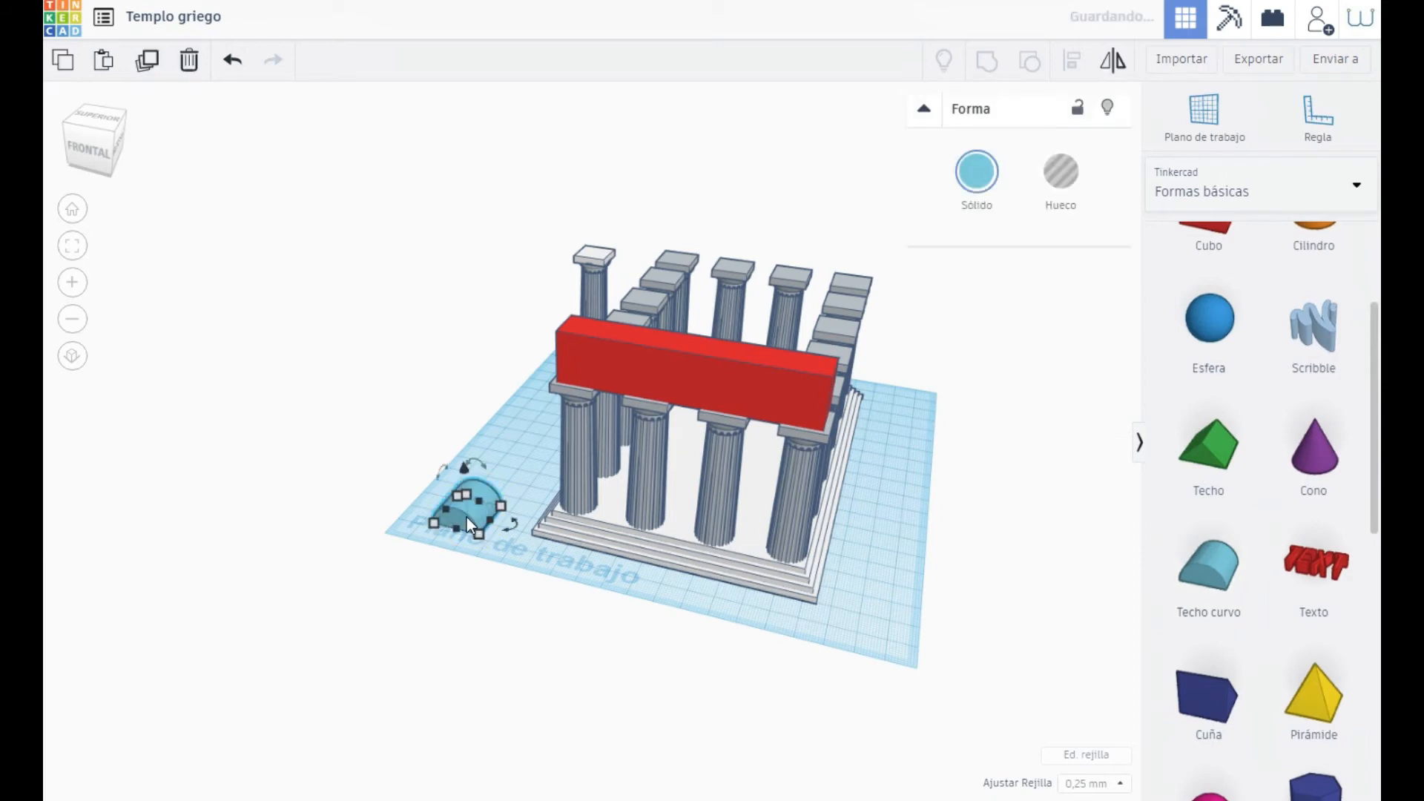
{"action": "left_click", "coordinate": [72, 245]}
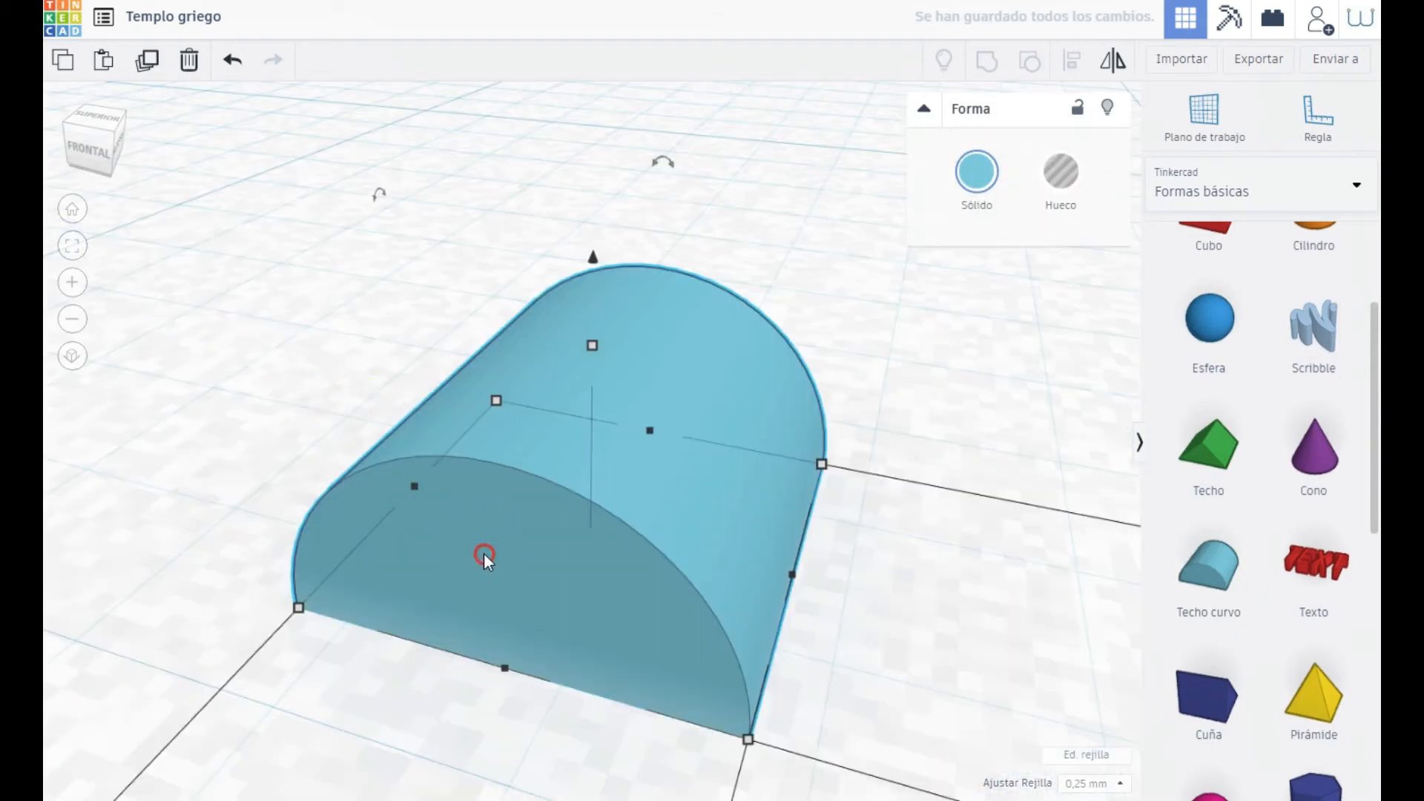
{"action": "right_click_drag", "start_coordinate": [484, 553], "coordinate": [484, 488]}
{"action": "scroll", "coordinate": [496, 469], "scroll_direction": "down", "scroll_amount": 5}
{"action": "left_click", "coordinate": [586, 443]}
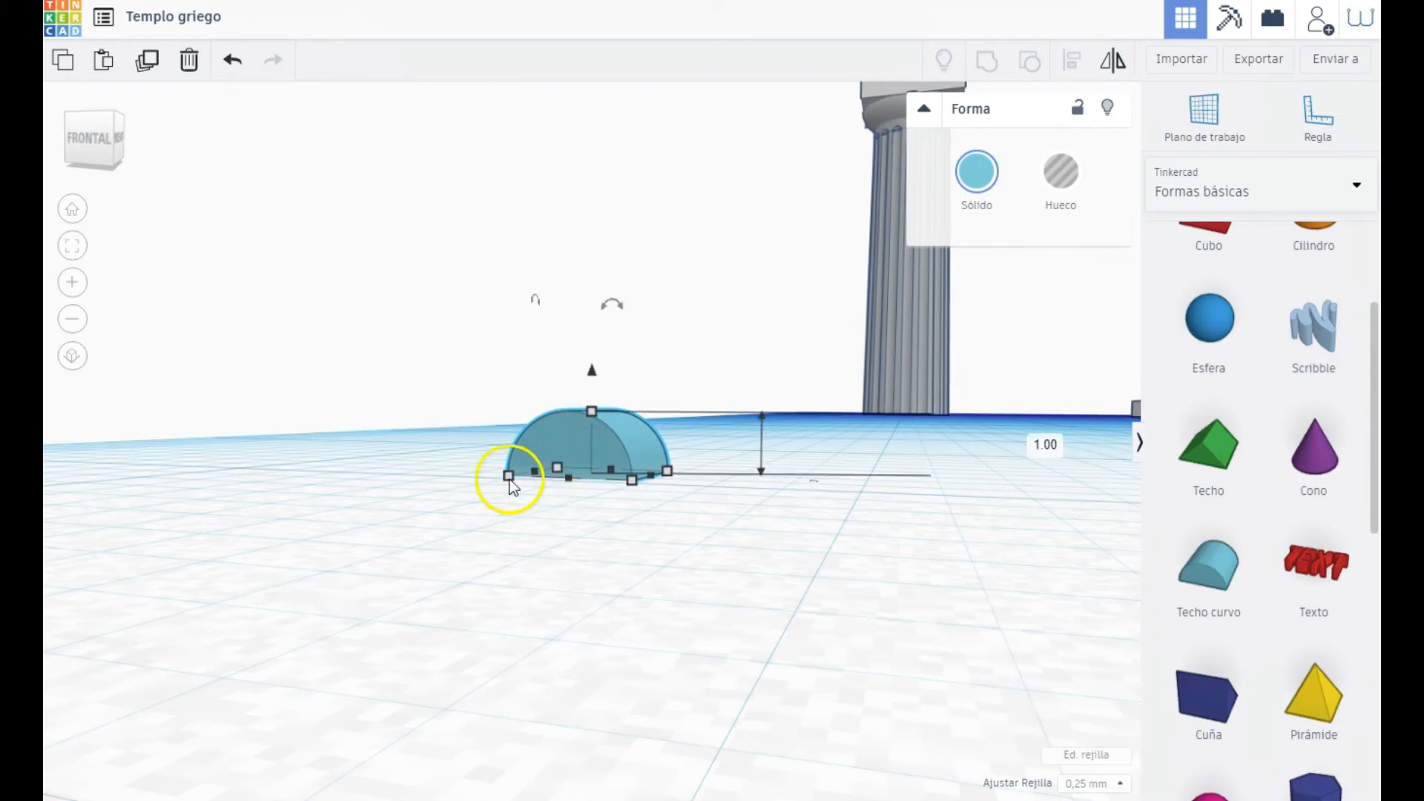
{"action": "mouse_move", "coordinate": [507, 483]}
{"action": "left_click", "coordinate": [193, 554]}
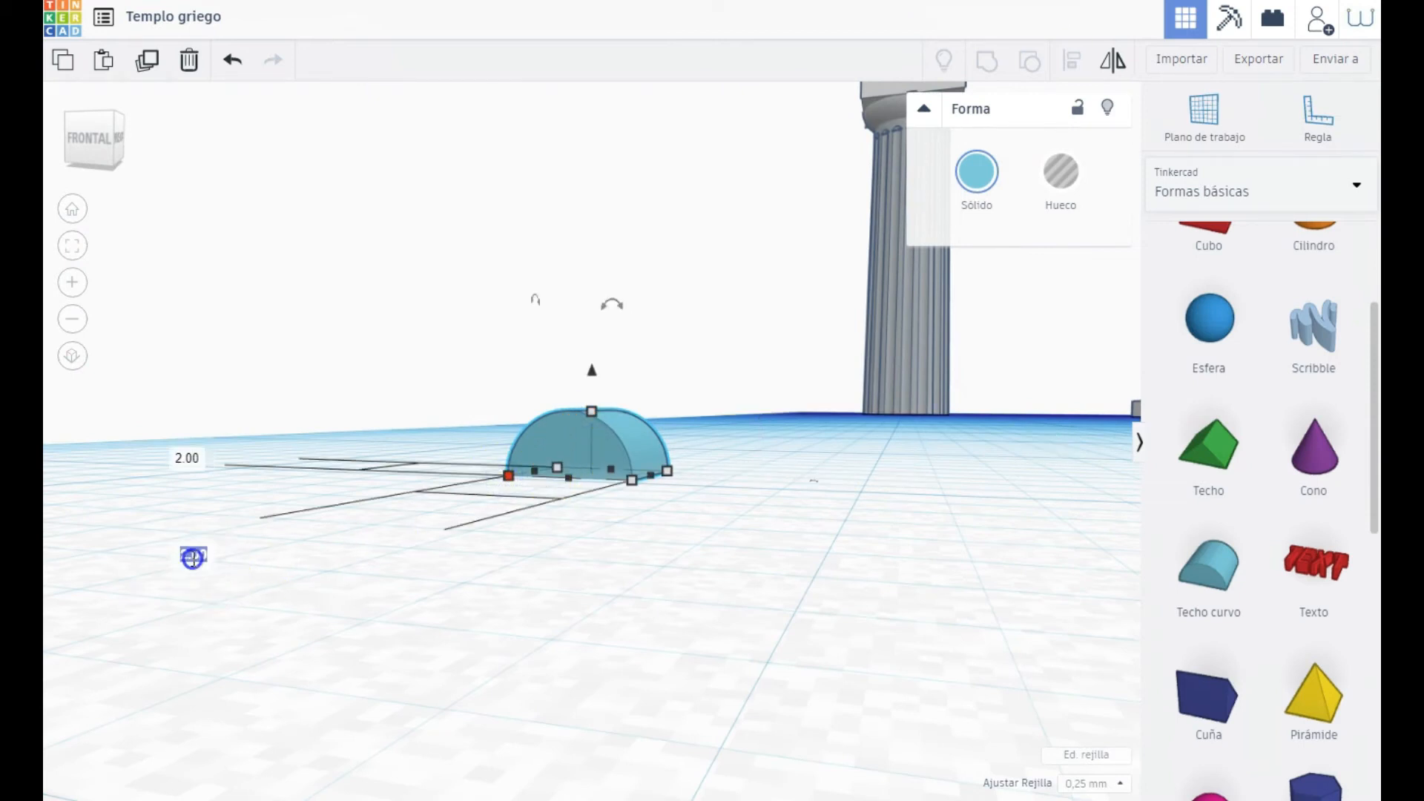
{"action": "left_click", "coordinate": [568, 536]}
{"action": "right_click_drag", "start_coordinate": [701, 448], "coordinate": [603, 493]}
{"action": "left_click", "coordinate": [571, 479]}
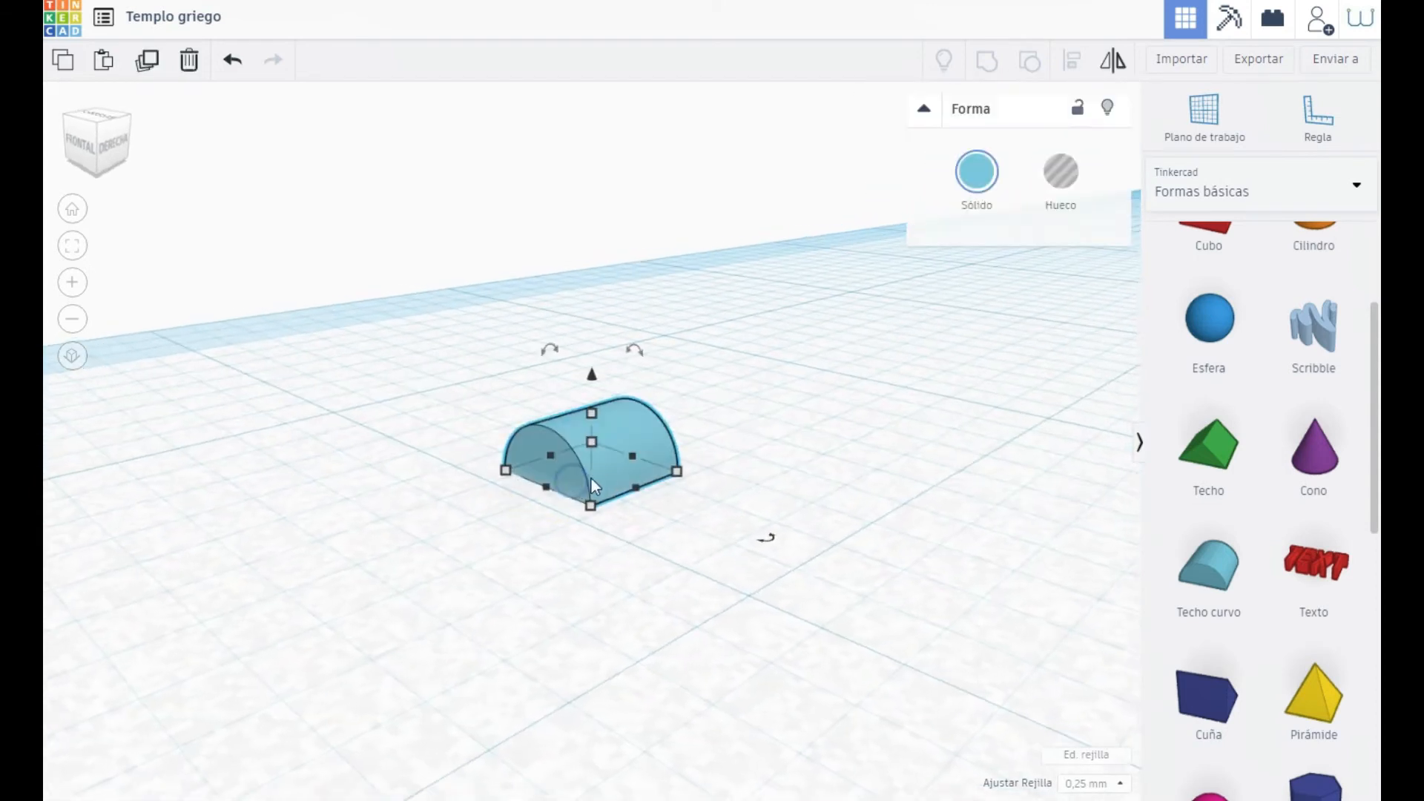
Step: Stretch the small curved roof shape lengthwise into a thin strip about 23 mm long
{"action": "scroll", "coordinate": [621, 447], "scroll_direction": "down", "scroll_amount": 5}
{"action": "scroll", "coordinate": [690, 424], "scroll_direction": "down", "scroll_amount": 6}
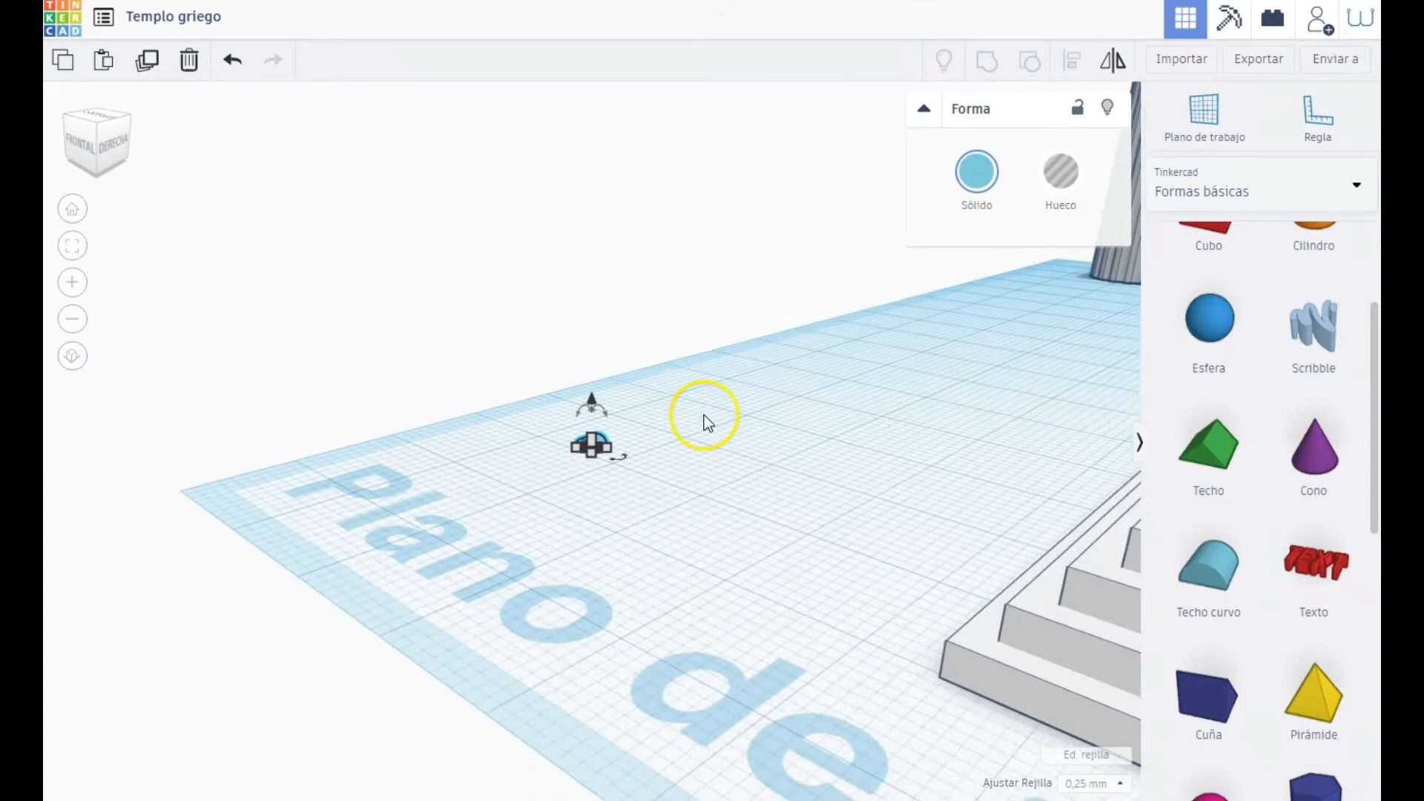
{"action": "mouse_move", "coordinate": [586, 450]}
{"action": "scroll", "coordinate": [592, 452], "scroll_direction": "up", "scroll_amount": 7}
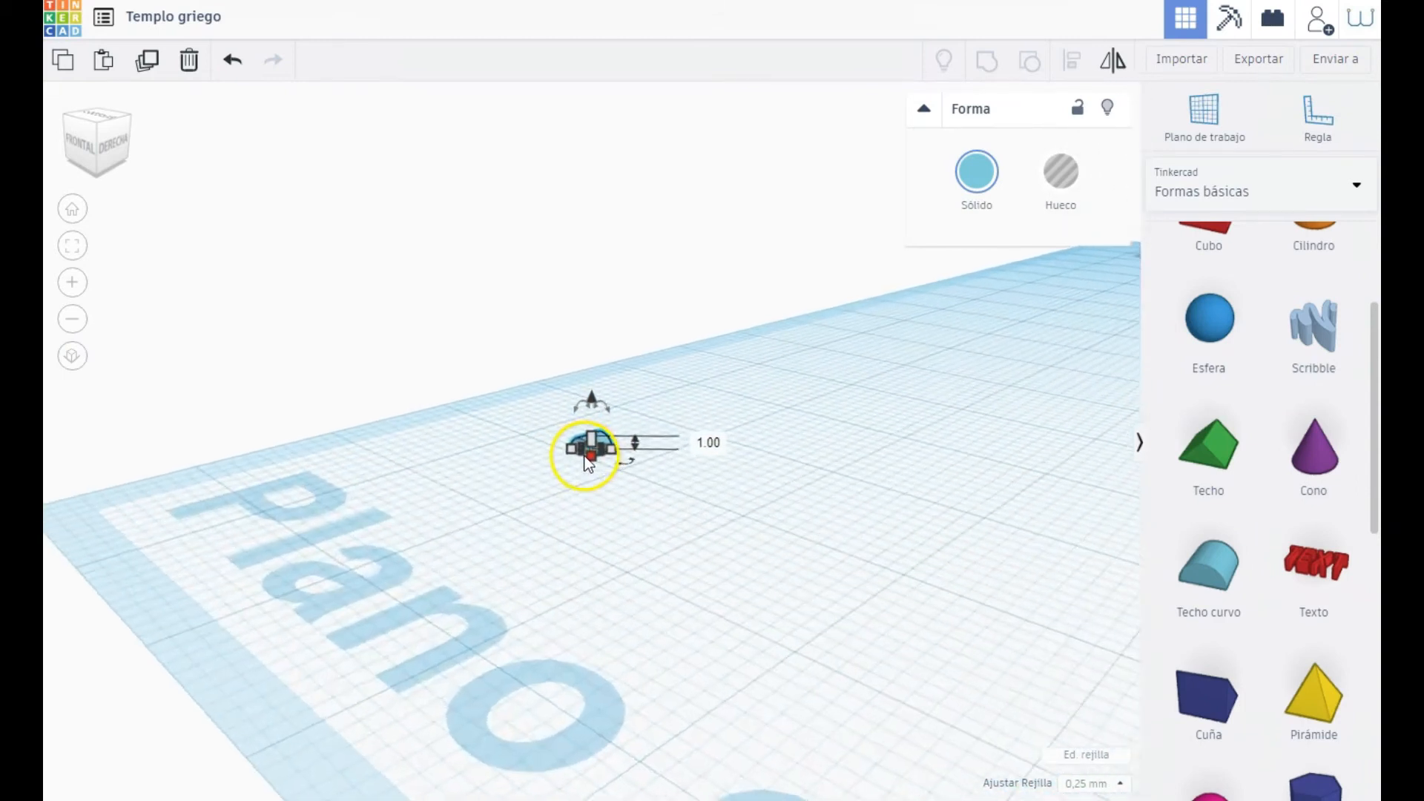
{"action": "left_click_drag", "start_coordinate": [545, 475], "coordinate": [123, 645]}
{"action": "scroll", "coordinate": [747, 363], "scroll_direction": "down", "scroll_amount": 8}
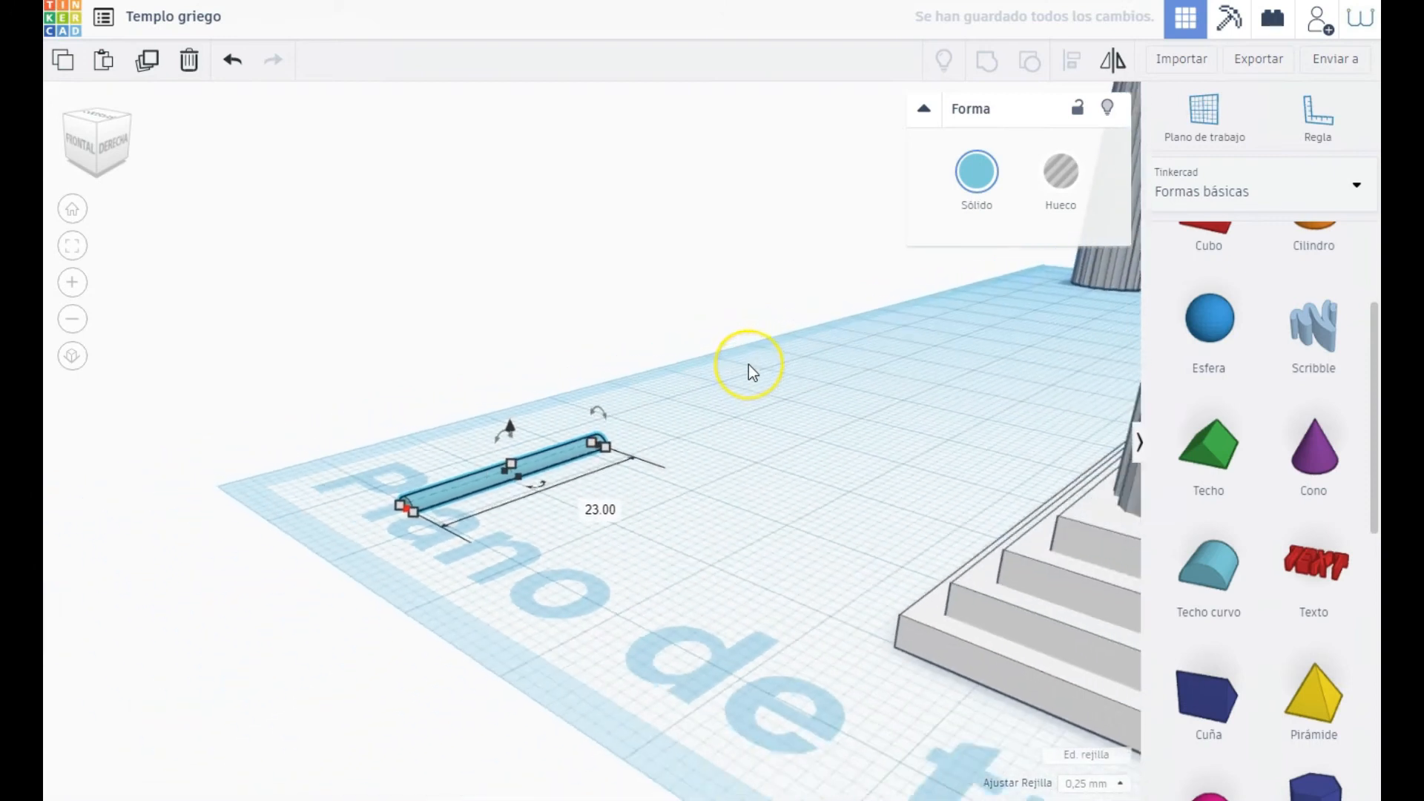
{"action": "scroll", "coordinate": [745, 367], "scroll_direction": "down", "scroll_amount": 4}
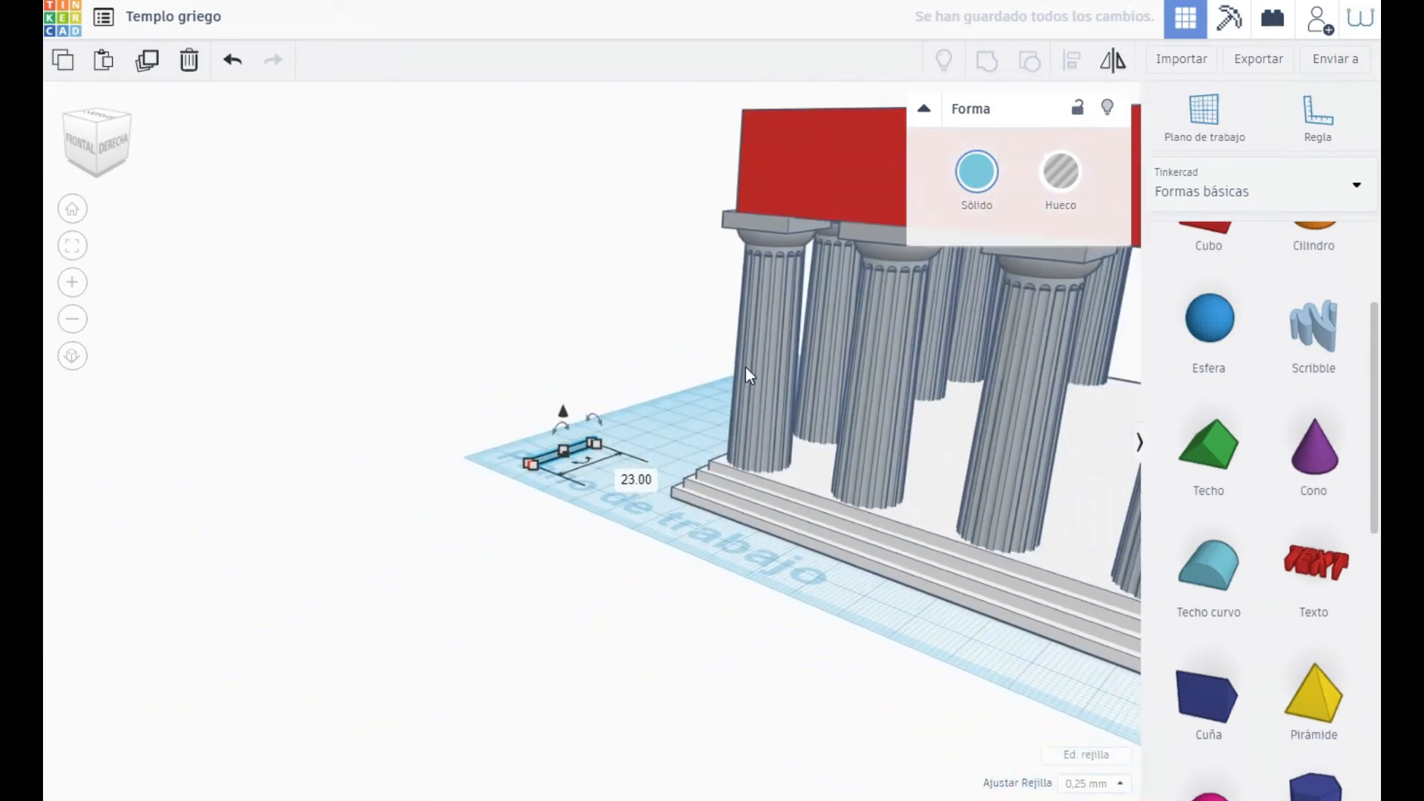
{"action": "scroll", "coordinate": [746, 367], "scroll_direction": "down", "scroll_amount": 2}
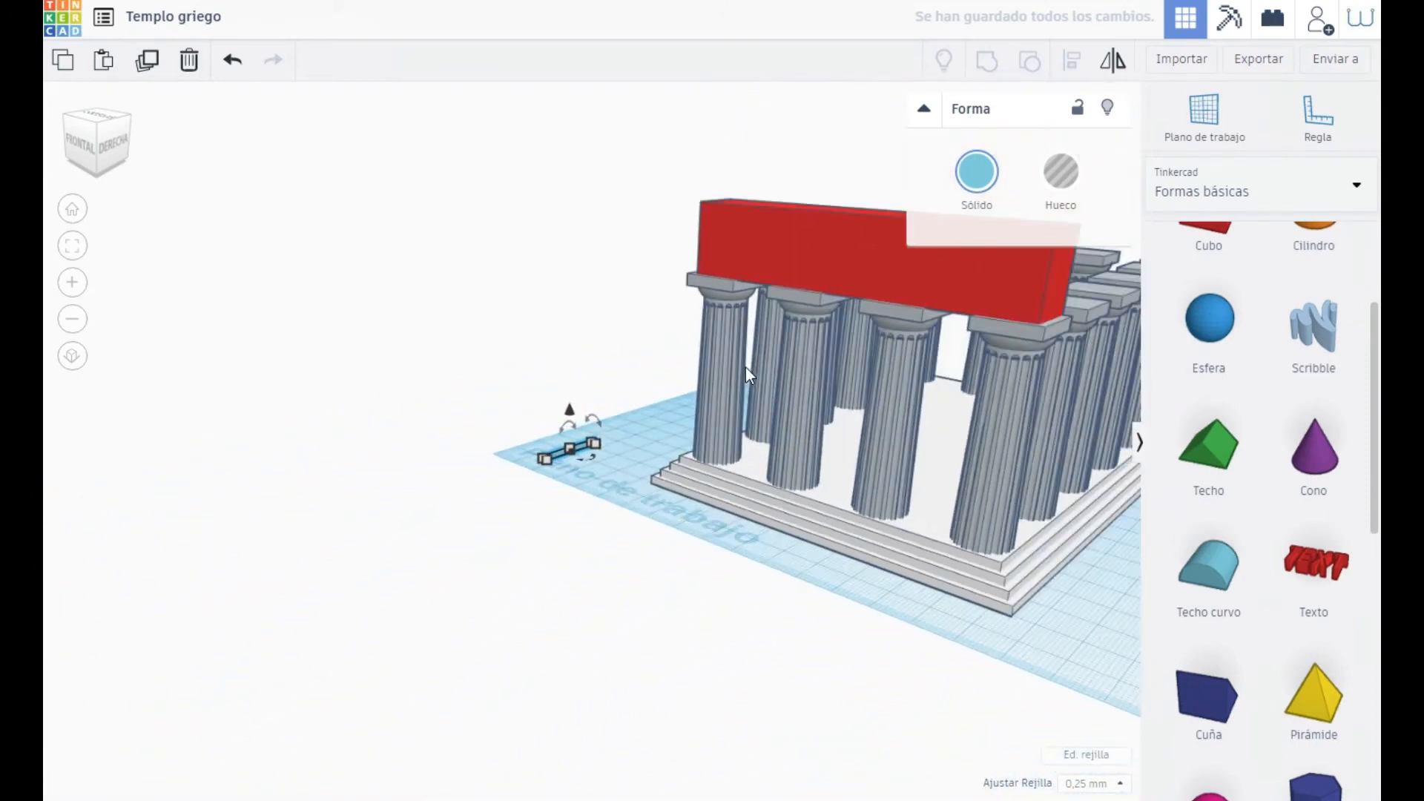
Step: Check the red beam's length and set the curved strip's length to 94 mm to match it
{"action": "left_click", "coordinate": [788, 269]}
{"action": "left_click", "coordinate": [692, 282]}
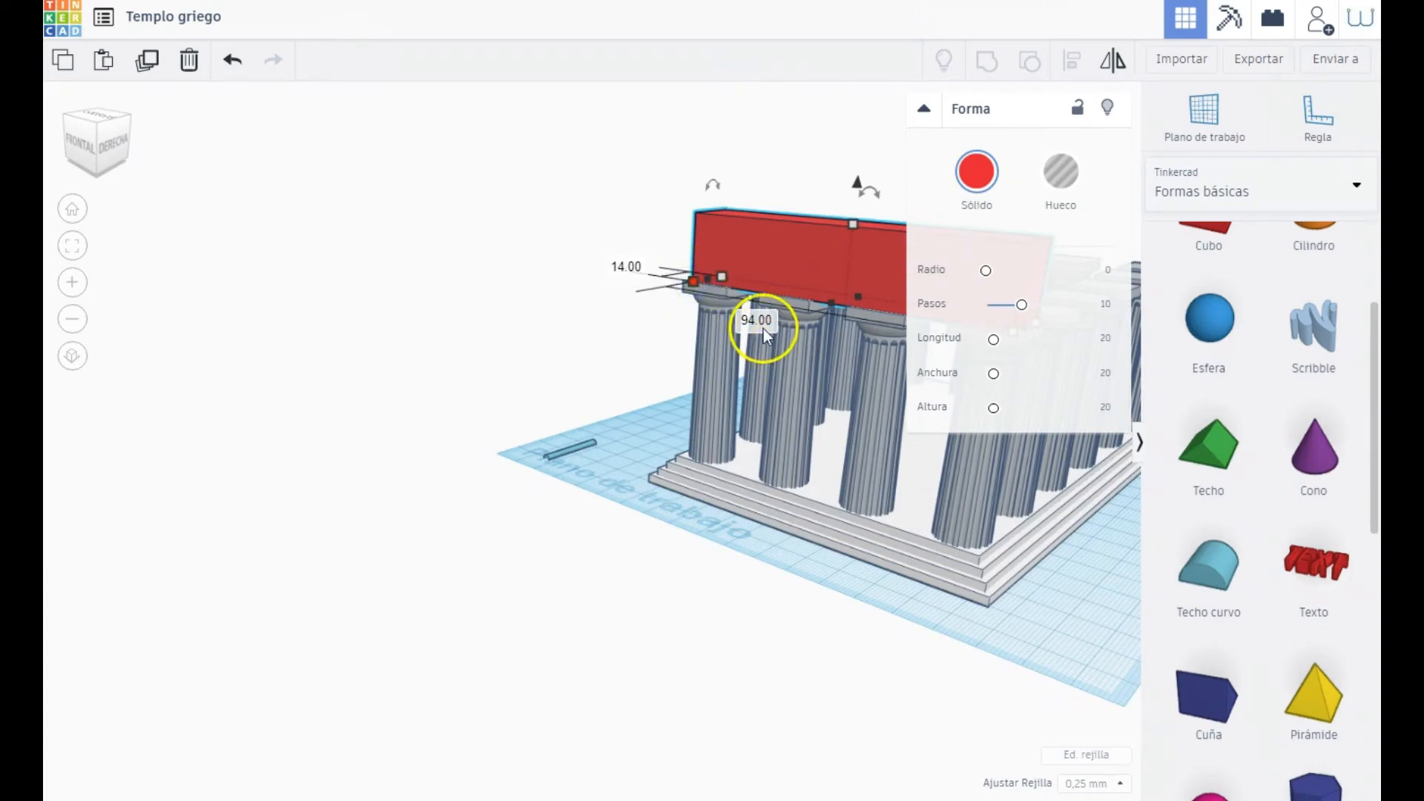
{"action": "left_click", "coordinate": [757, 321]}
{"action": "left_click", "coordinate": [566, 451]}
{"action": "left_click", "coordinate": [563, 453]}
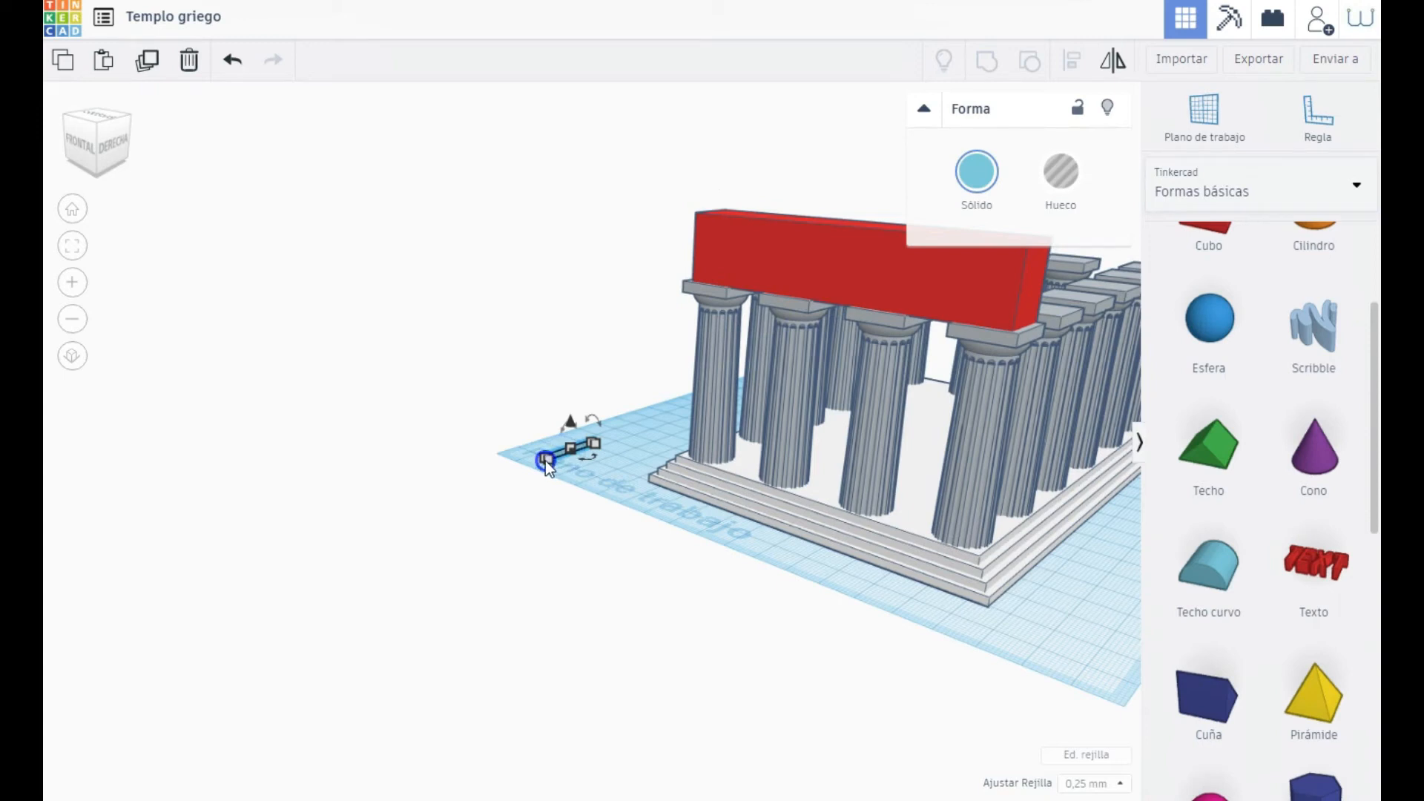
{"action": "left_click", "coordinate": [493, 480]}
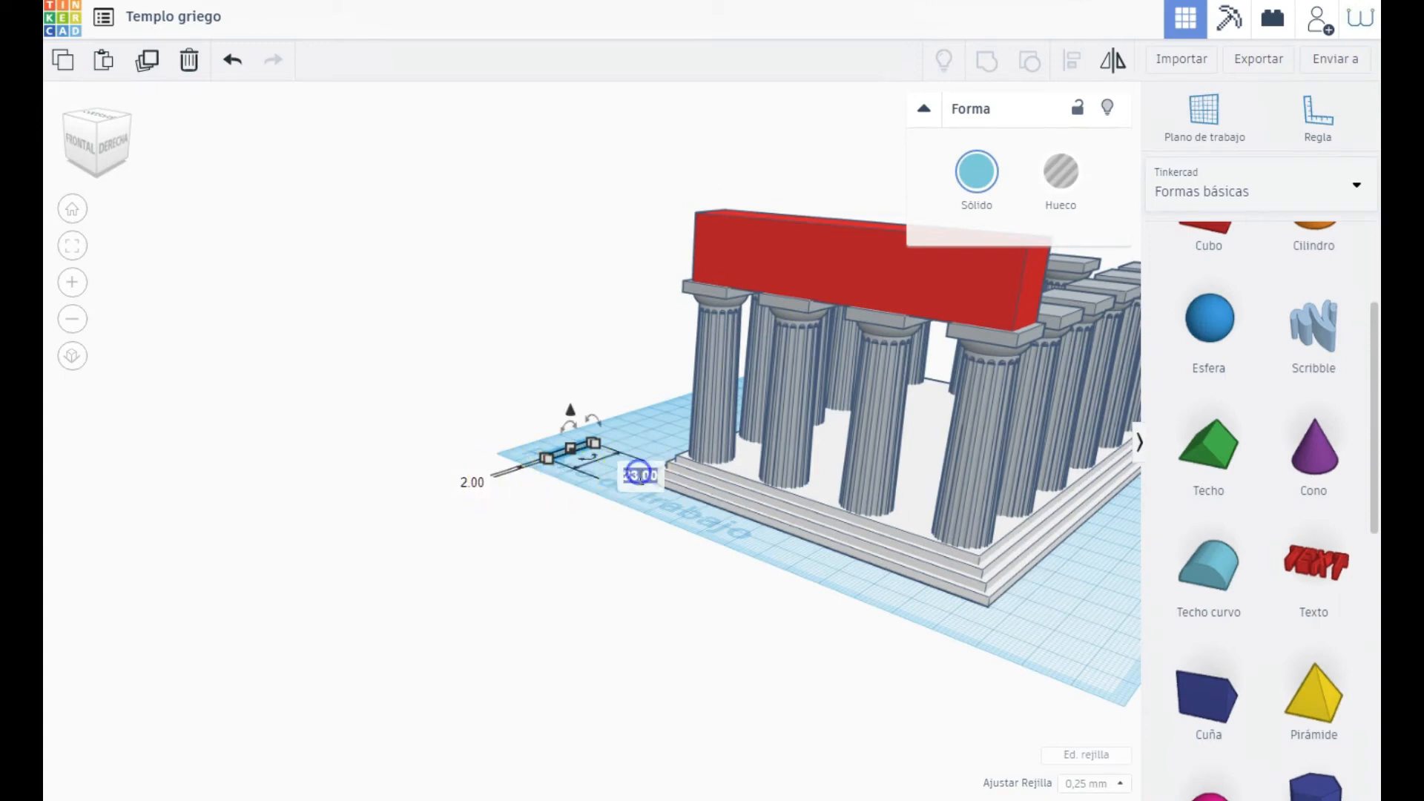
{"action": "key", "text": "Return"}
Step: Rotate the 94 mm curved strip 90° about its long axis so it stands on its side
{"action": "left_click", "coordinate": [467, 476]}
{"action": "left_click_drag", "start_coordinate": [511, 483], "coordinate": [589, 447]}
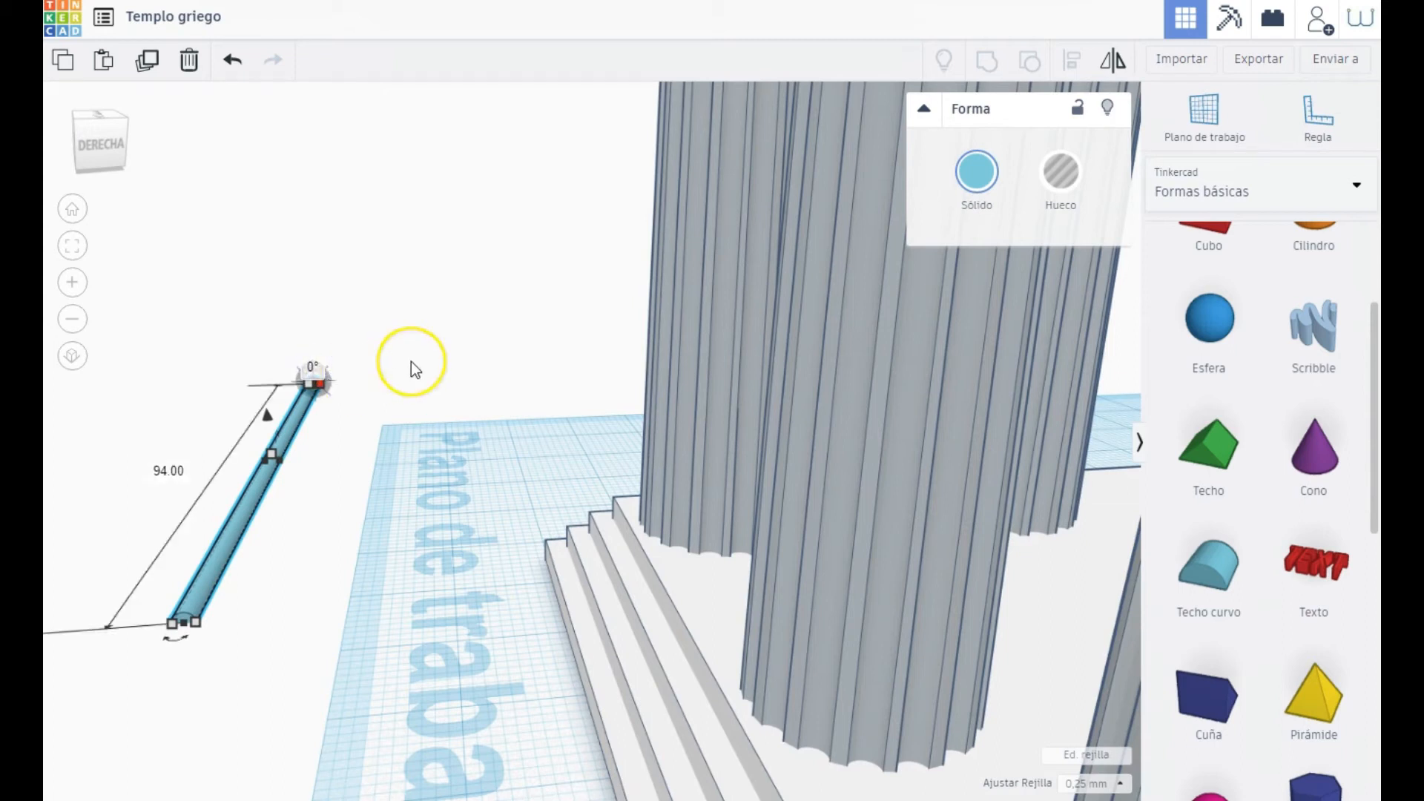
{"action": "scroll", "coordinate": [411, 362], "scroll_direction": "down", "scroll_amount": 3}
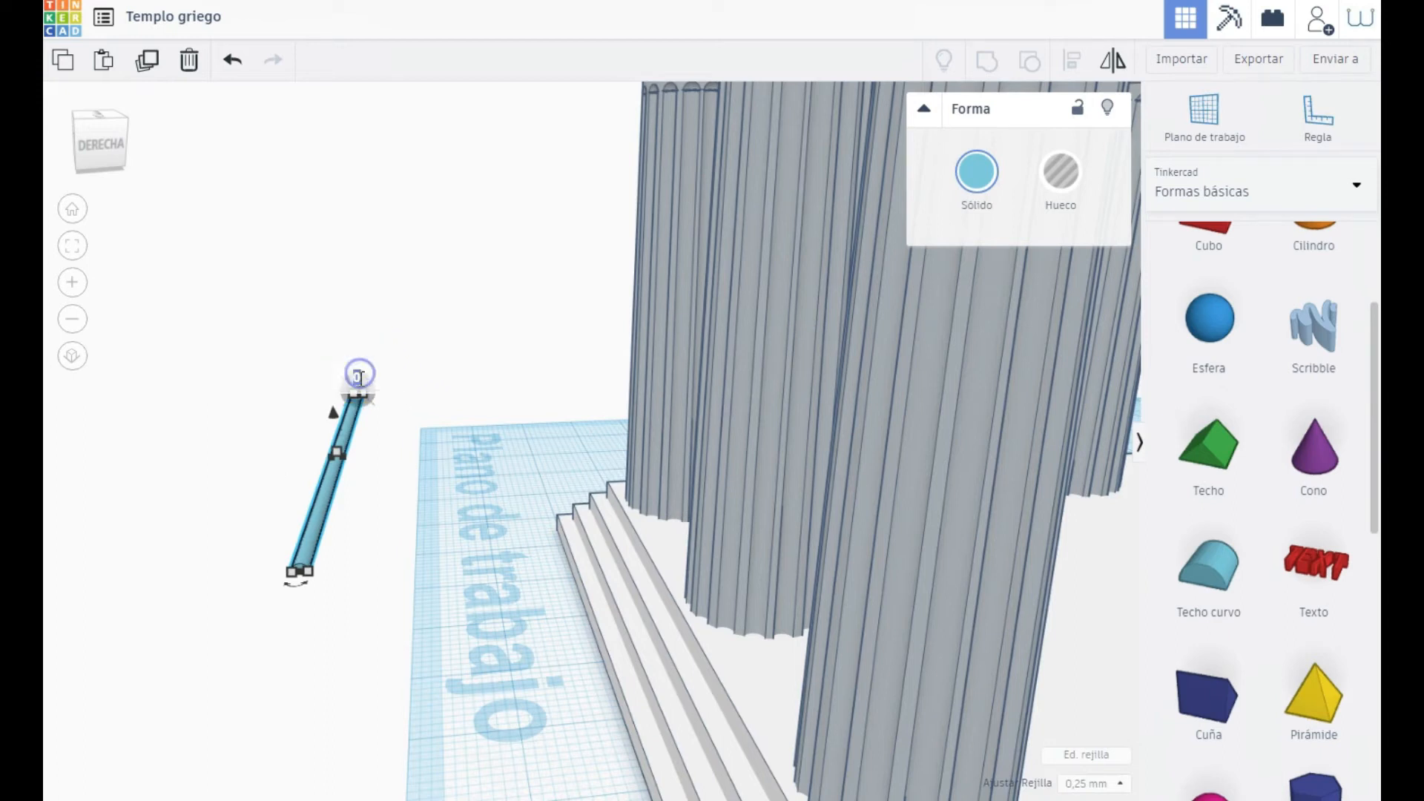
{"action": "key", "text": "Return"}
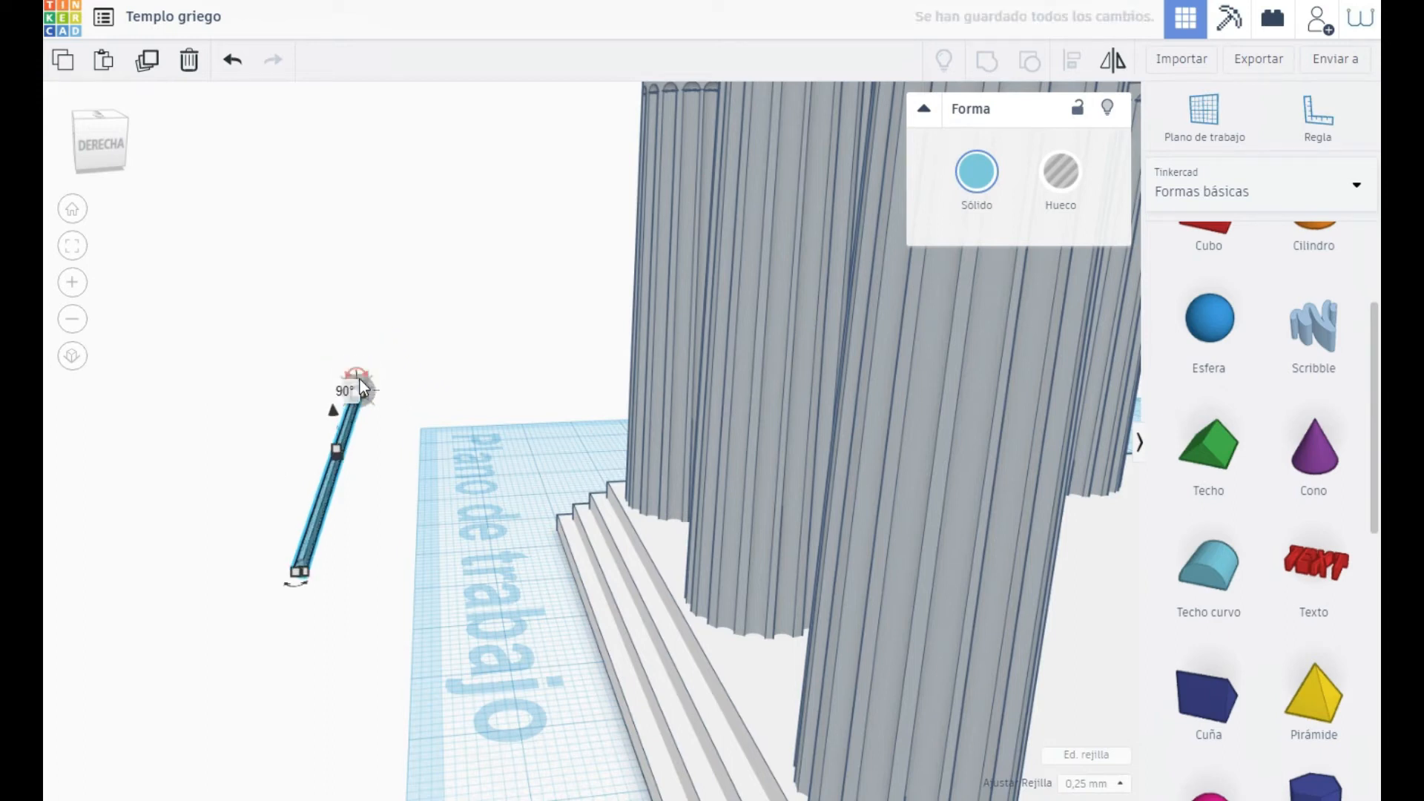
{"action": "left_click", "coordinate": [375, 536]}
{"action": "right_click_drag", "start_coordinate": [323, 535], "coordinate": [363, 495]}
{"action": "scroll", "coordinate": [496, 409], "scroll_direction": "down", "scroll_amount": 5}
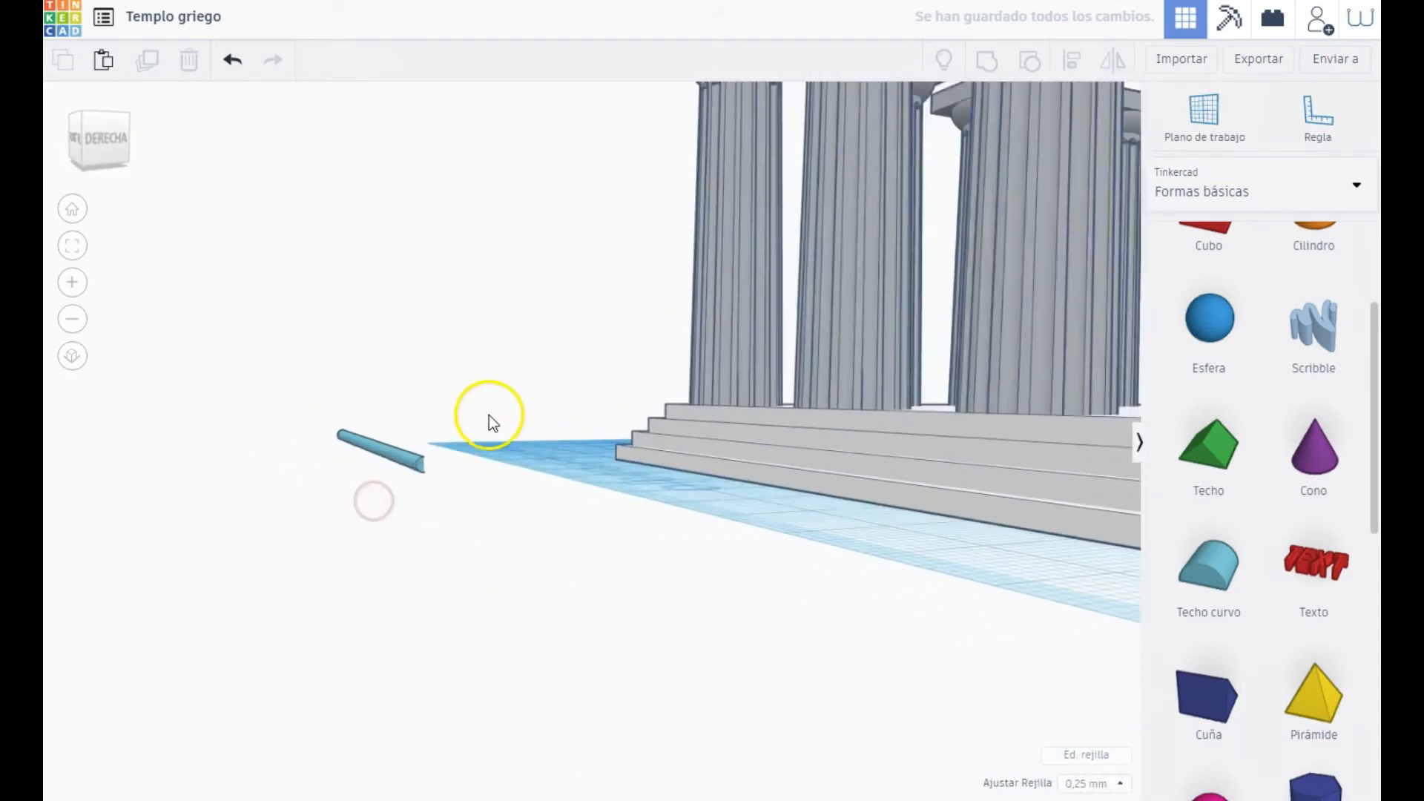
{"action": "right_click_drag", "start_coordinate": [516, 384], "coordinate": [481, 444]}
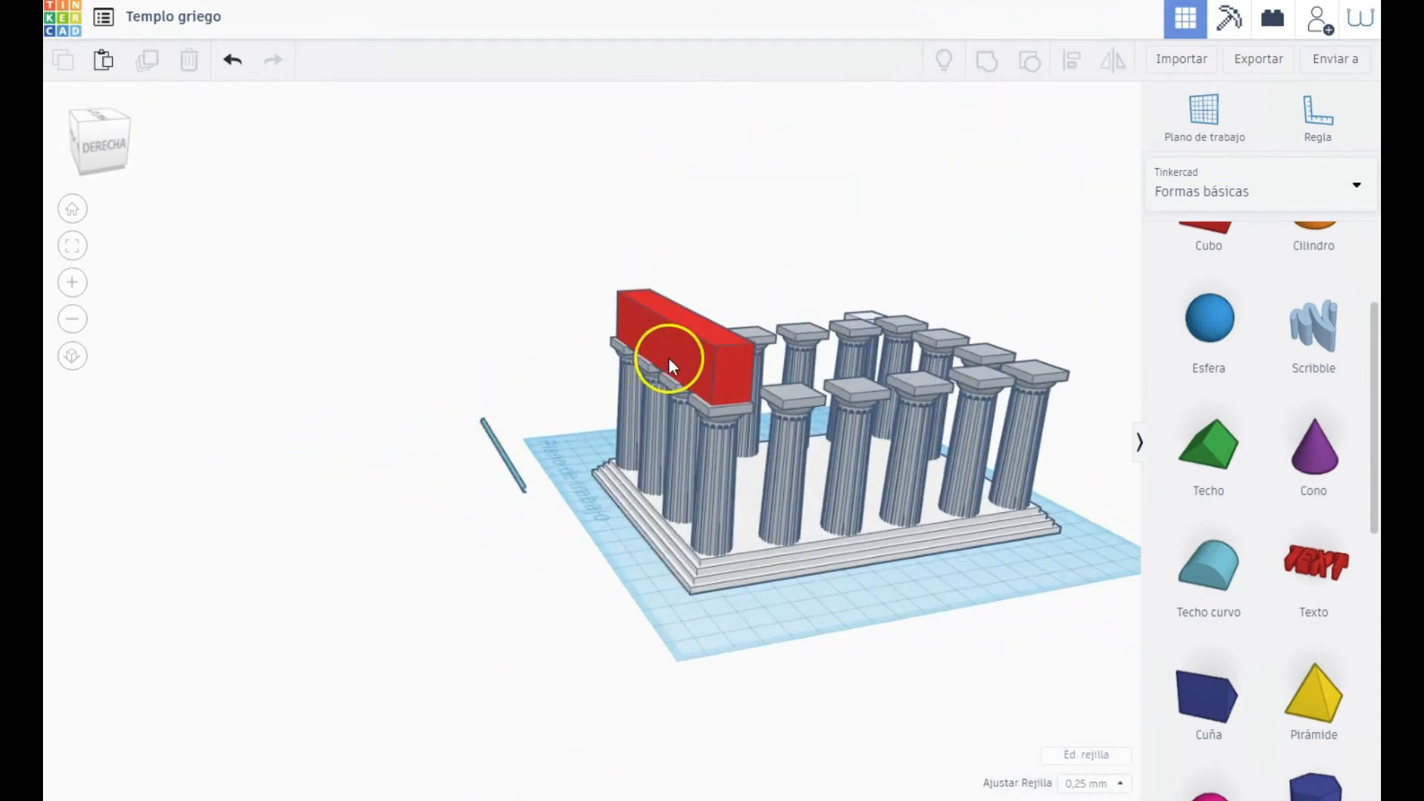
Step: Center the curved strip vertically on the red beam with the Align tool
{"action": "left_click", "coordinate": [670, 352]}
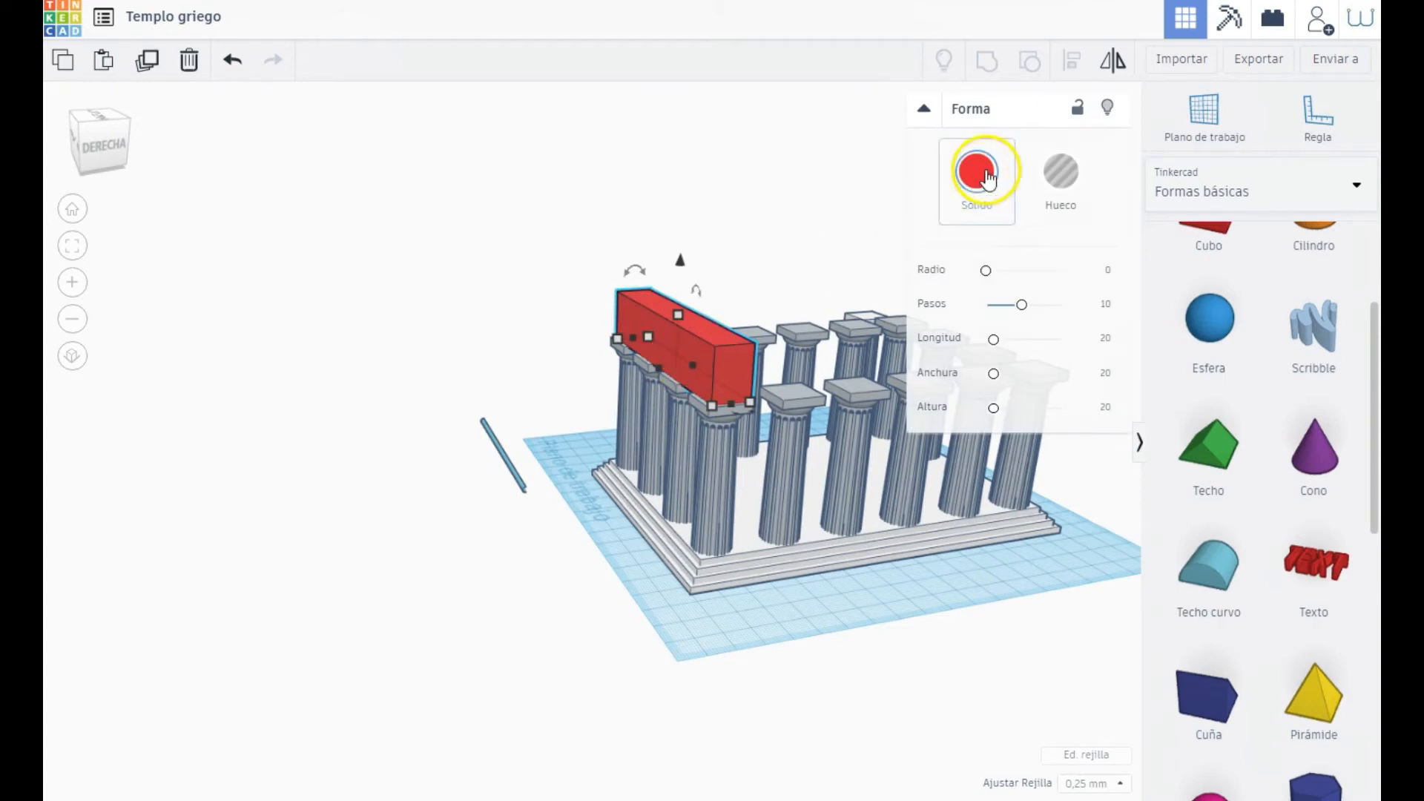
{"action": "left_click", "coordinate": [507, 471], "text": "shift"}
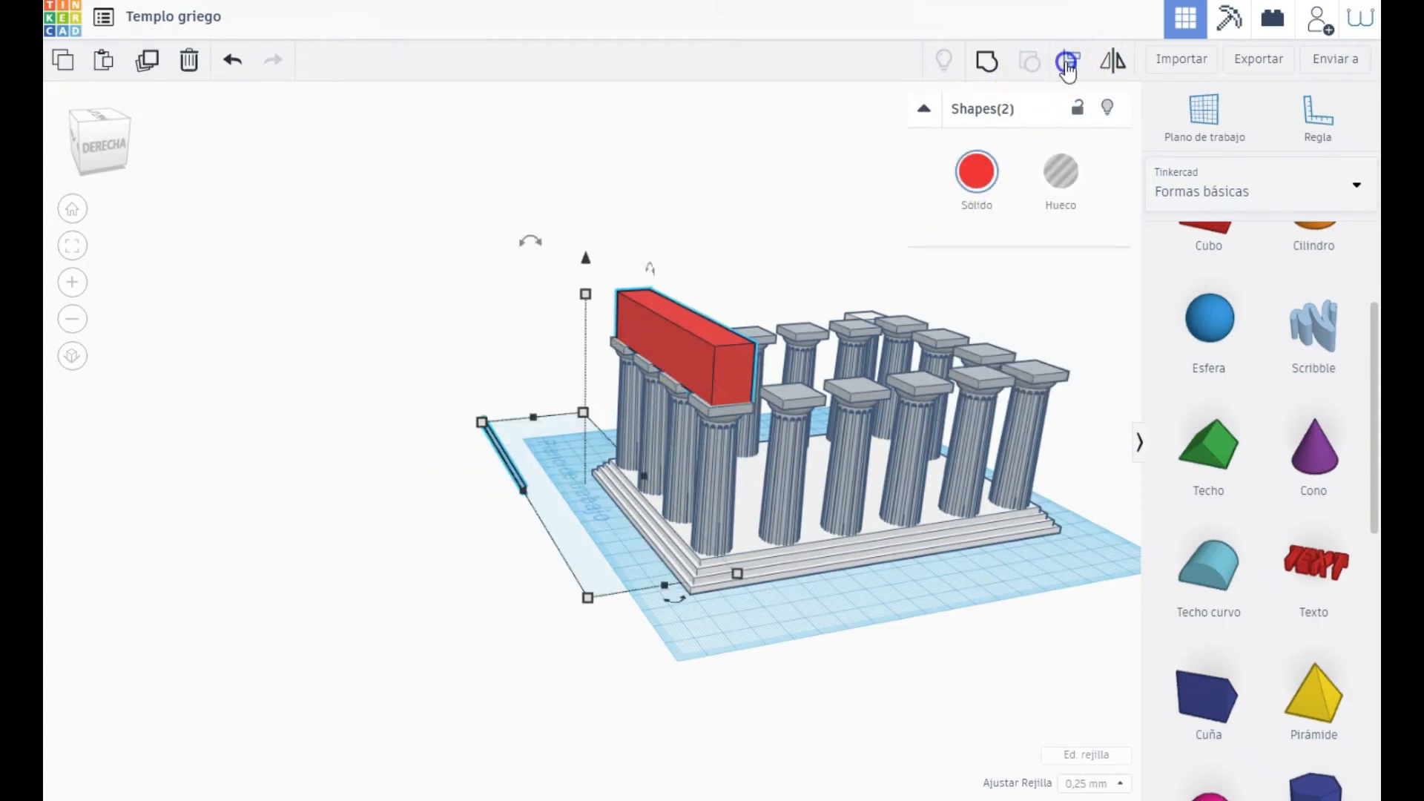
{"action": "left_click", "coordinate": [1068, 65]}
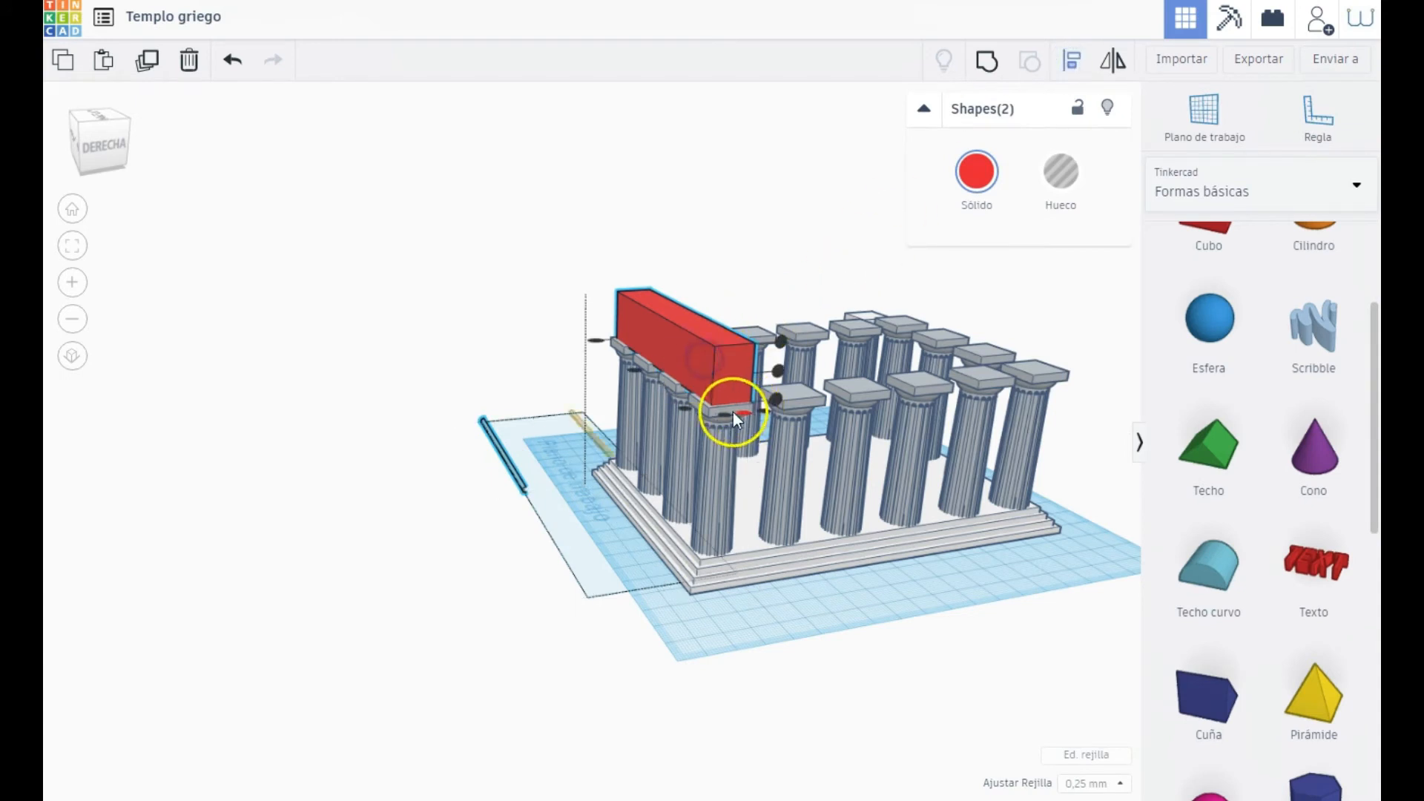
{"action": "left_click", "coordinate": [779, 373]}
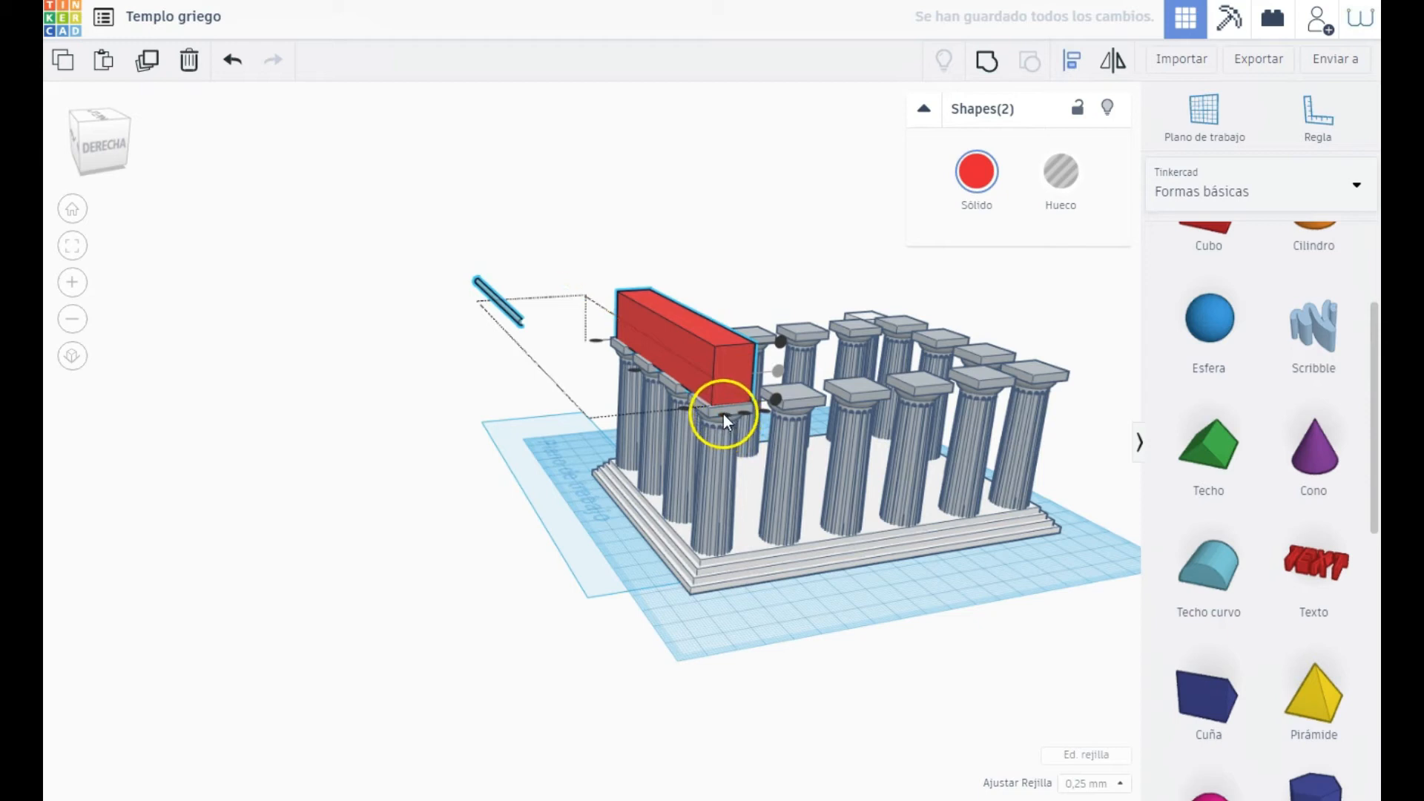
{"action": "left_click", "coordinate": [634, 369]}
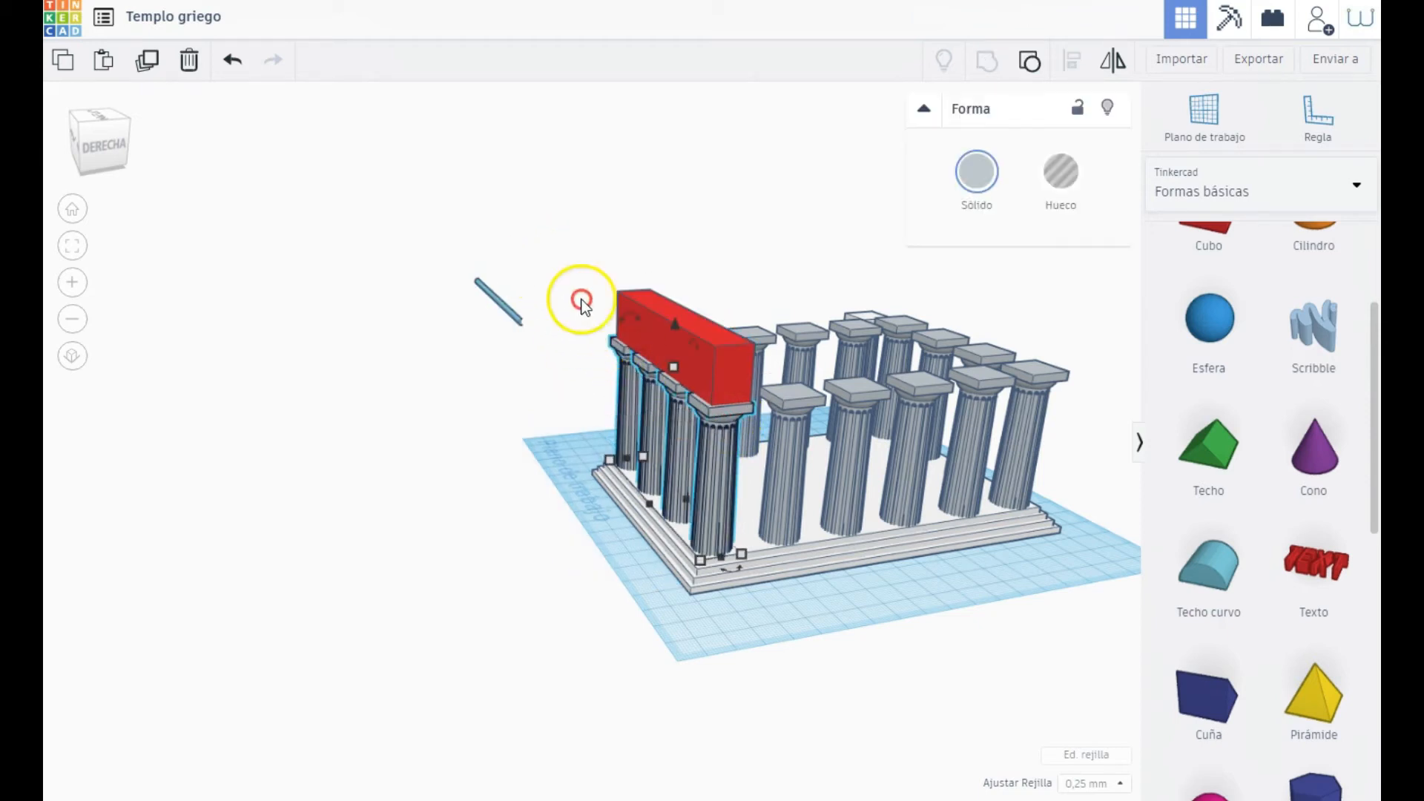
{"action": "right_click_drag", "start_coordinate": [575, 302], "coordinate": [637, 368]}
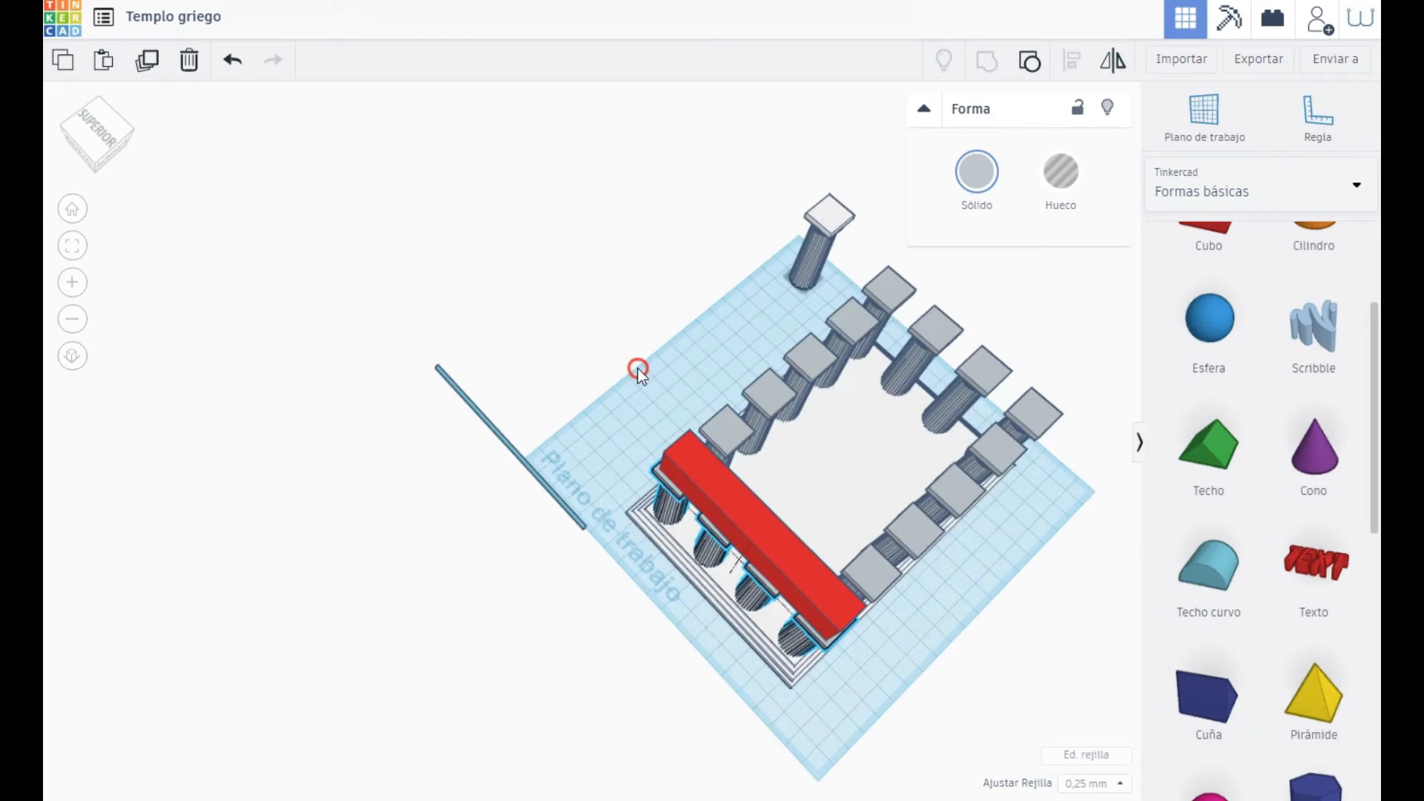
Step: Align the curved strip to the red beam, centering it lengthwise and bringing it flush with the beam's front side
{"action": "left_click", "coordinate": [726, 483]}
{"action": "left_click", "coordinate": [536, 478], "text": "shift"}
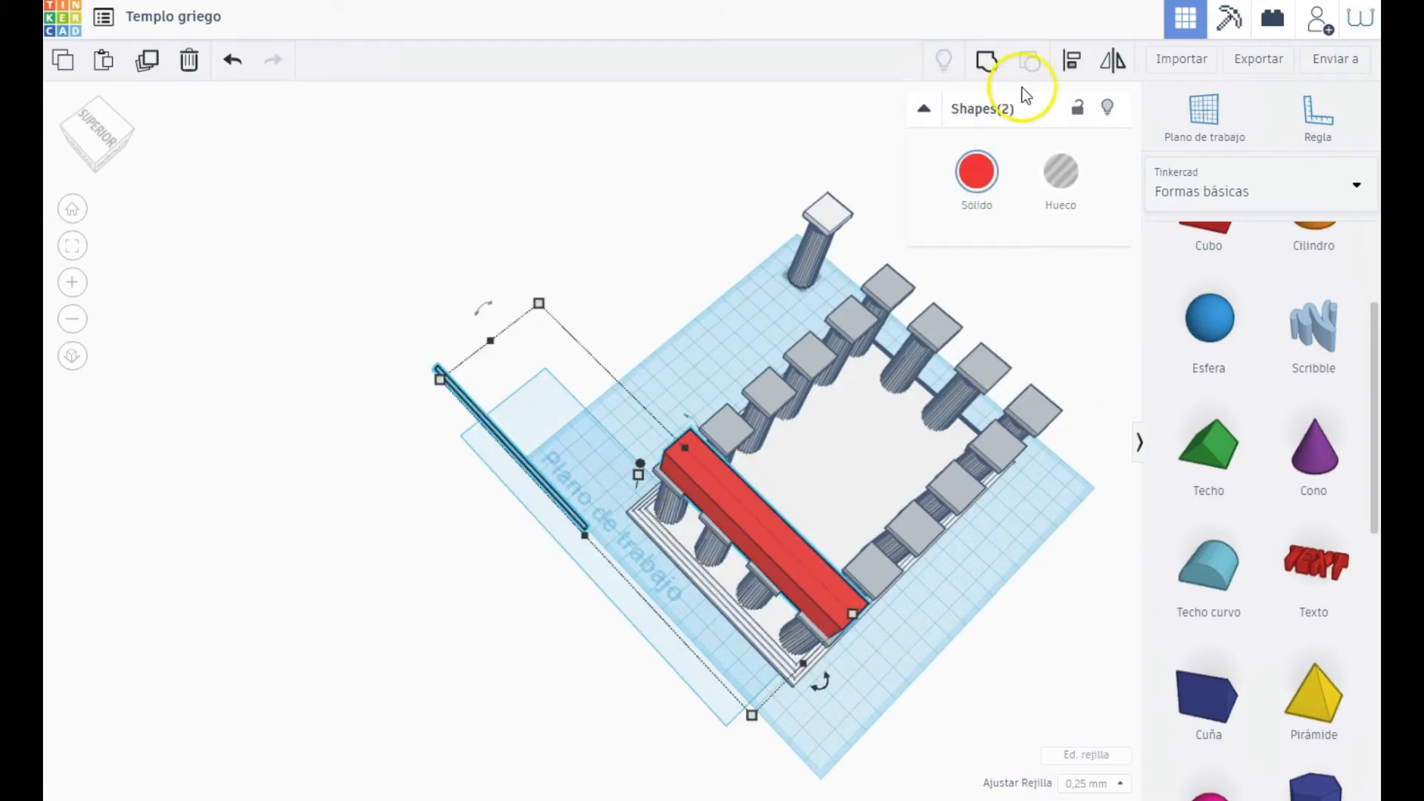
{"action": "left_click", "coordinate": [1072, 59]}
{"action": "left_click", "coordinate": [721, 506]}
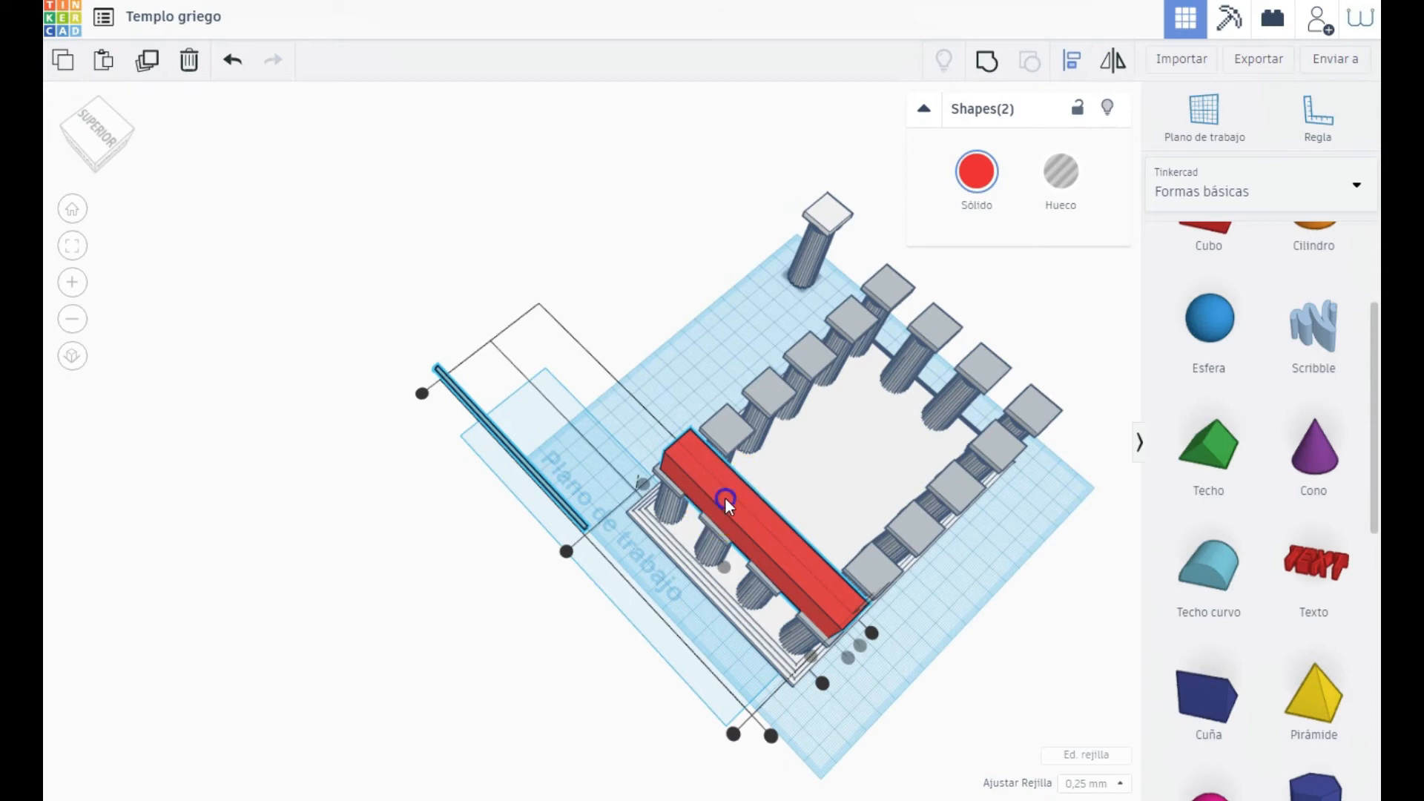
{"action": "left_click", "coordinate": [724, 571]}
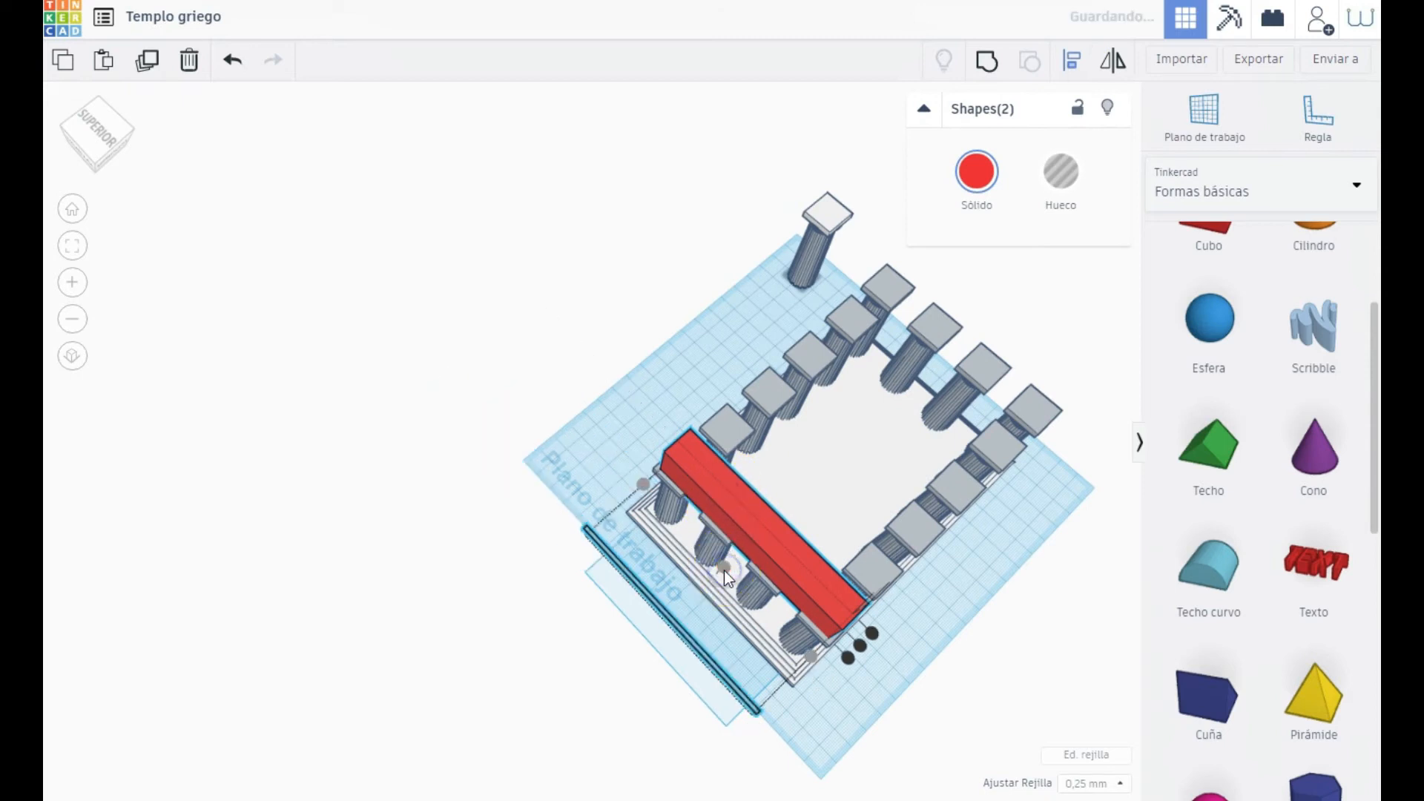
{"action": "left_click", "coordinate": [848, 658]}
Step: Shift the curved strip outward so it protrudes from the red beam's front face
{"action": "right_click_drag", "start_coordinate": [810, 654], "coordinate": [613, 409]}
{"action": "scroll", "coordinate": [612, 410], "scroll_direction": "up", "scroll_amount": 5}
{"action": "left_click", "coordinate": [72, 246]}
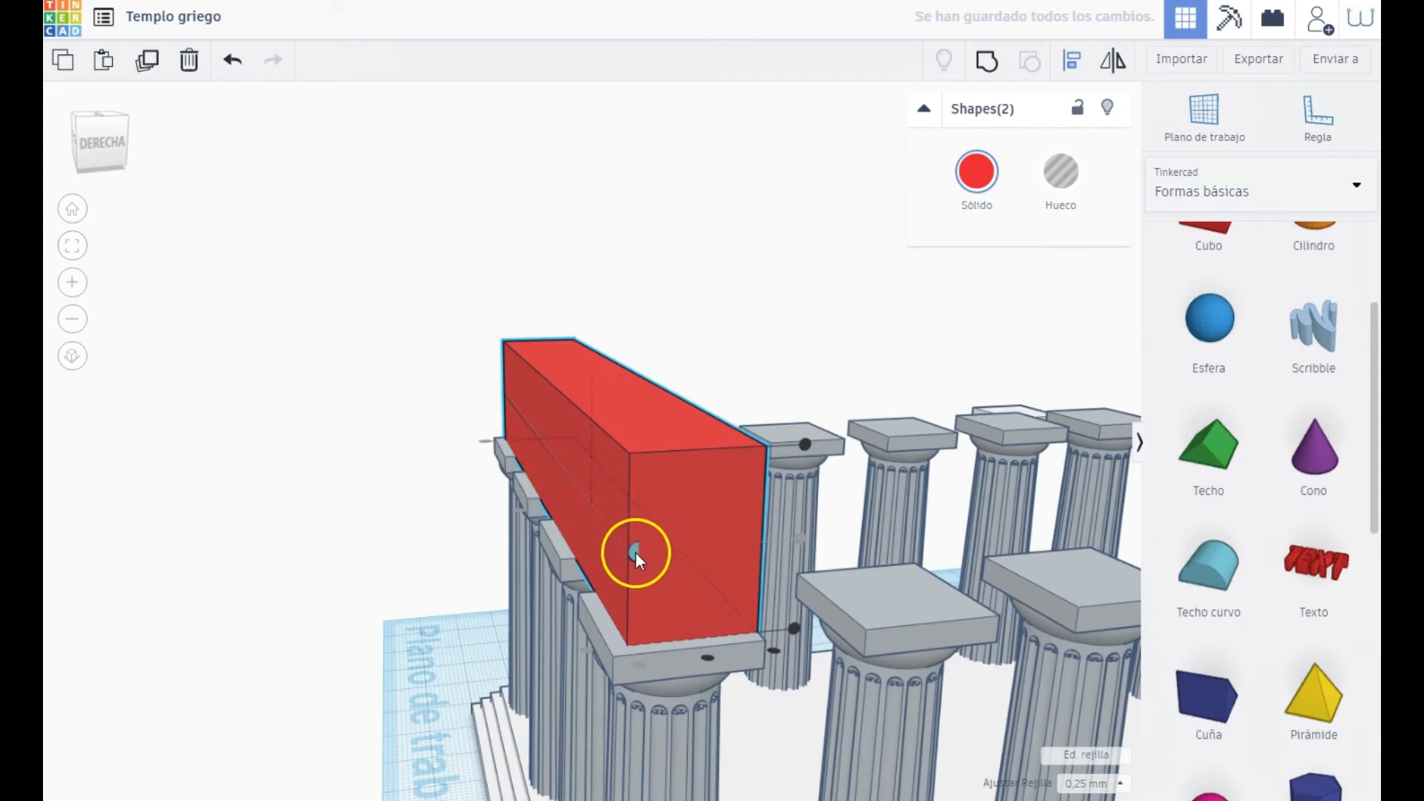
{"action": "left_click", "coordinate": [634, 552]}
{"action": "left_click", "coordinate": [423, 520]}
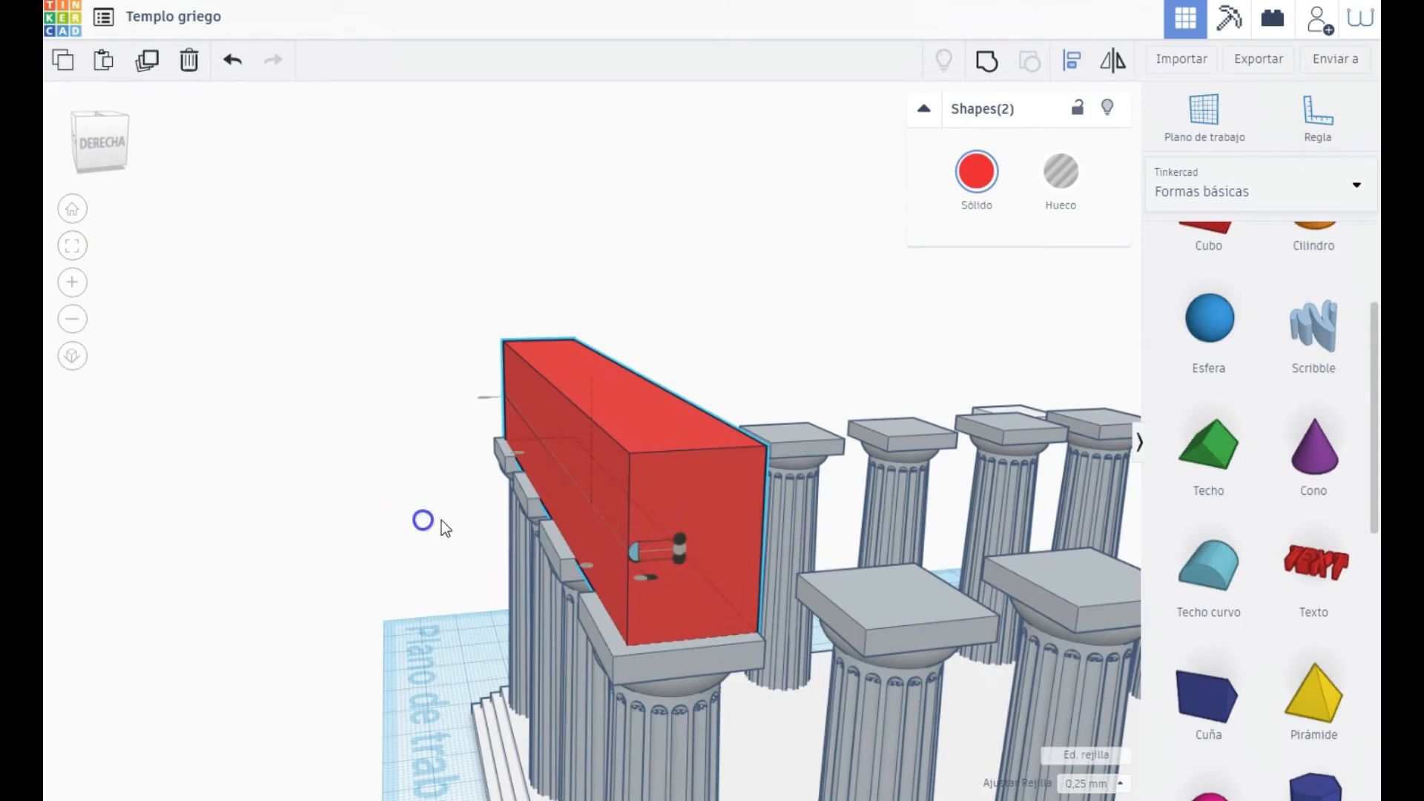
{"action": "left_click", "coordinate": [631, 551]}
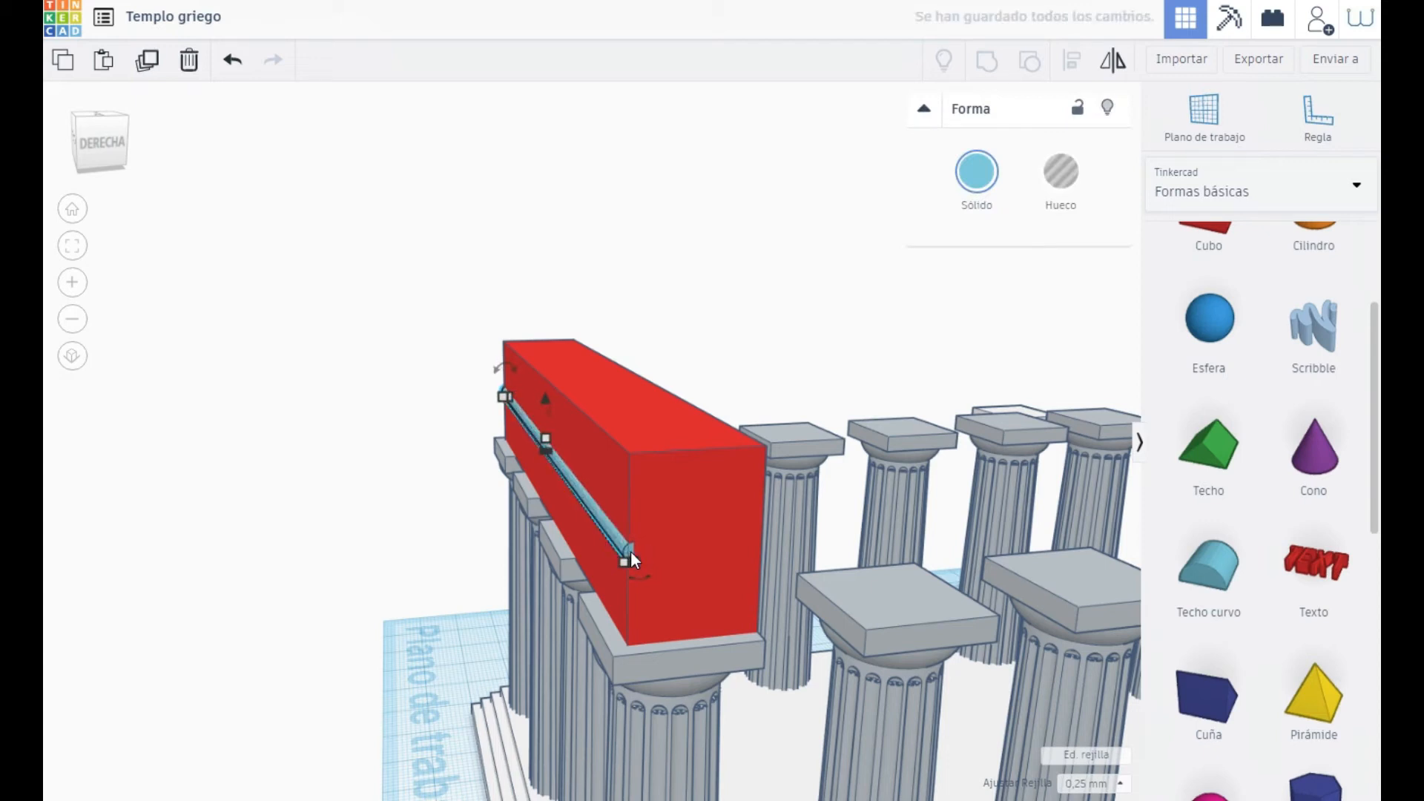
{"action": "left_click", "coordinate": [324, 533]}
Step: Add a six-sided Polígono shape on the workplane beside the temple
{"action": "mouse_move", "coordinate": [407, 501]}
{"action": "right_mouse_down"}
{"action": "mouse_move", "coordinate": [679, 438]}
{"action": "mouse_move", "coordinate": [633, 439]}
{"action": "right_mouse_up"}
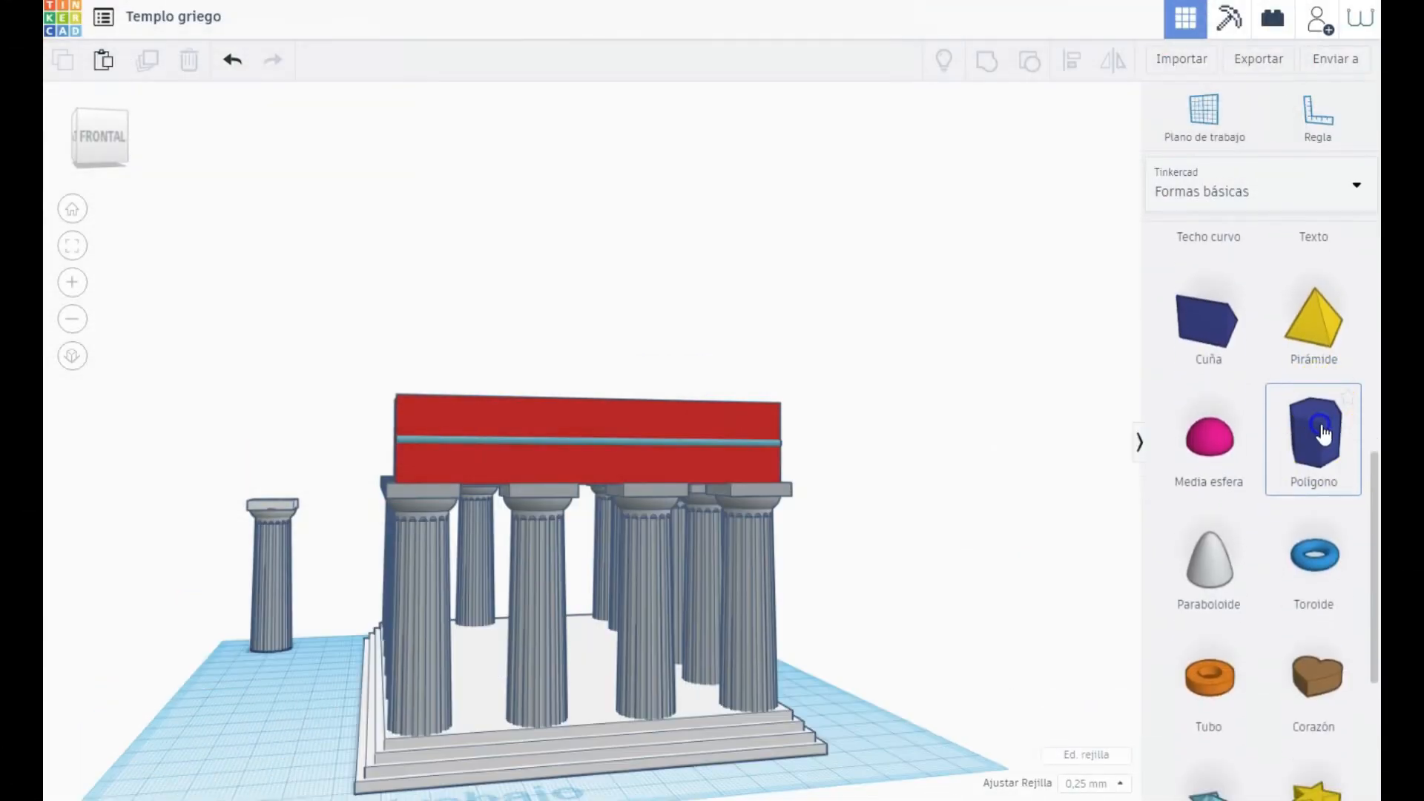
{"action": "left_click_drag", "start_coordinate": [1318, 431], "coordinate": [219, 734]}
{"action": "left_click", "coordinate": [72, 245]}
{"action": "mouse_move", "coordinate": [567, 521]}
{"action": "right_mouse_down"}
{"action": "mouse_move", "coordinate": [754, 530]}
{"action": "mouse_move", "coordinate": [566, 499]}
{"action": "right_mouse_up"}
{"action": "scroll", "coordinate": [567, 495], "scroll_direction": "down", "scroll_amount": 3}
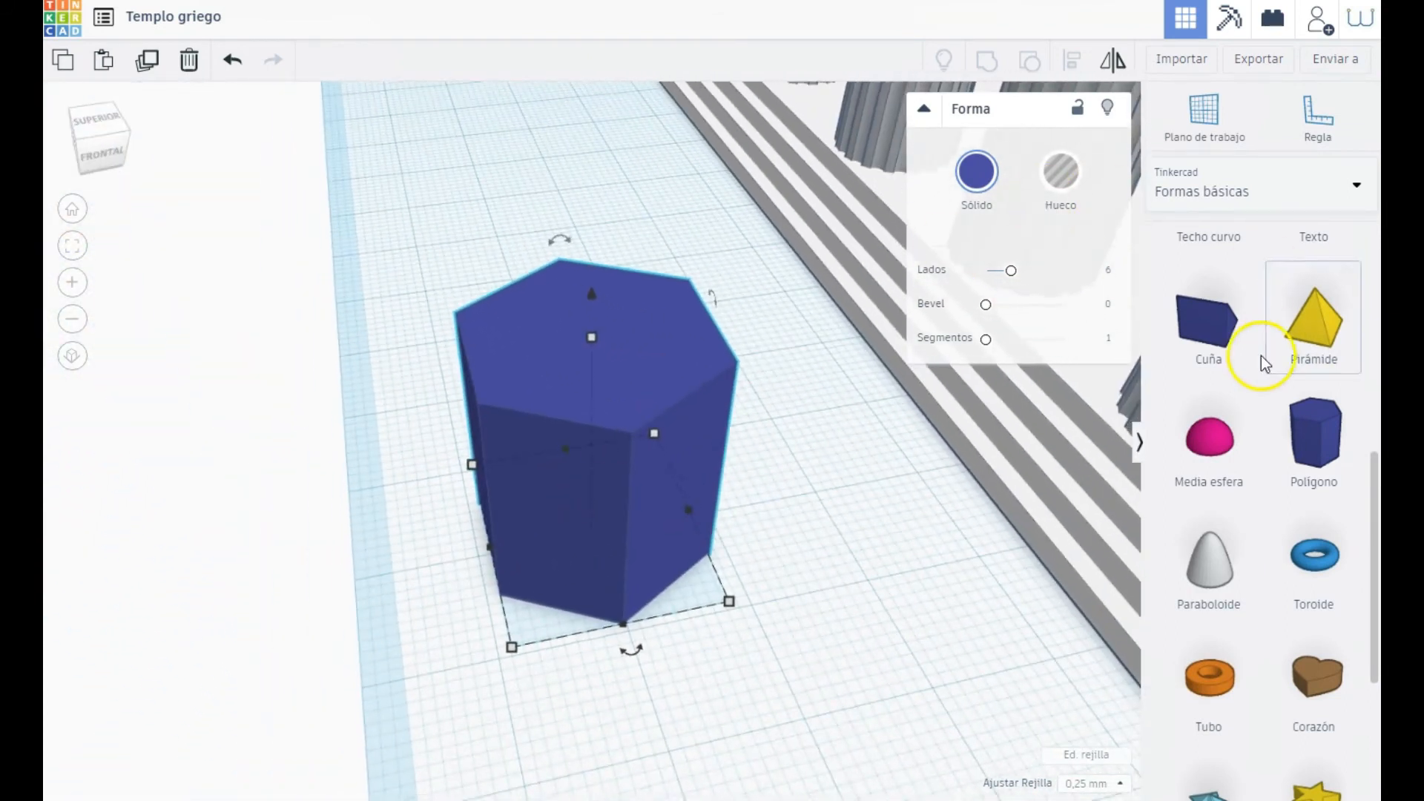
Step: Cut the hexagonal prism in half by overlapping a Cubo hole on it and grouping the two shapes
{"action": "scroll", "coordinate": [1264, 363], "scroll_direction": "up", "scroll_amount": 5}
{"action": "left_click_drag", "start_coordinate": [1214, 273], "coordinate": [711, 523]}
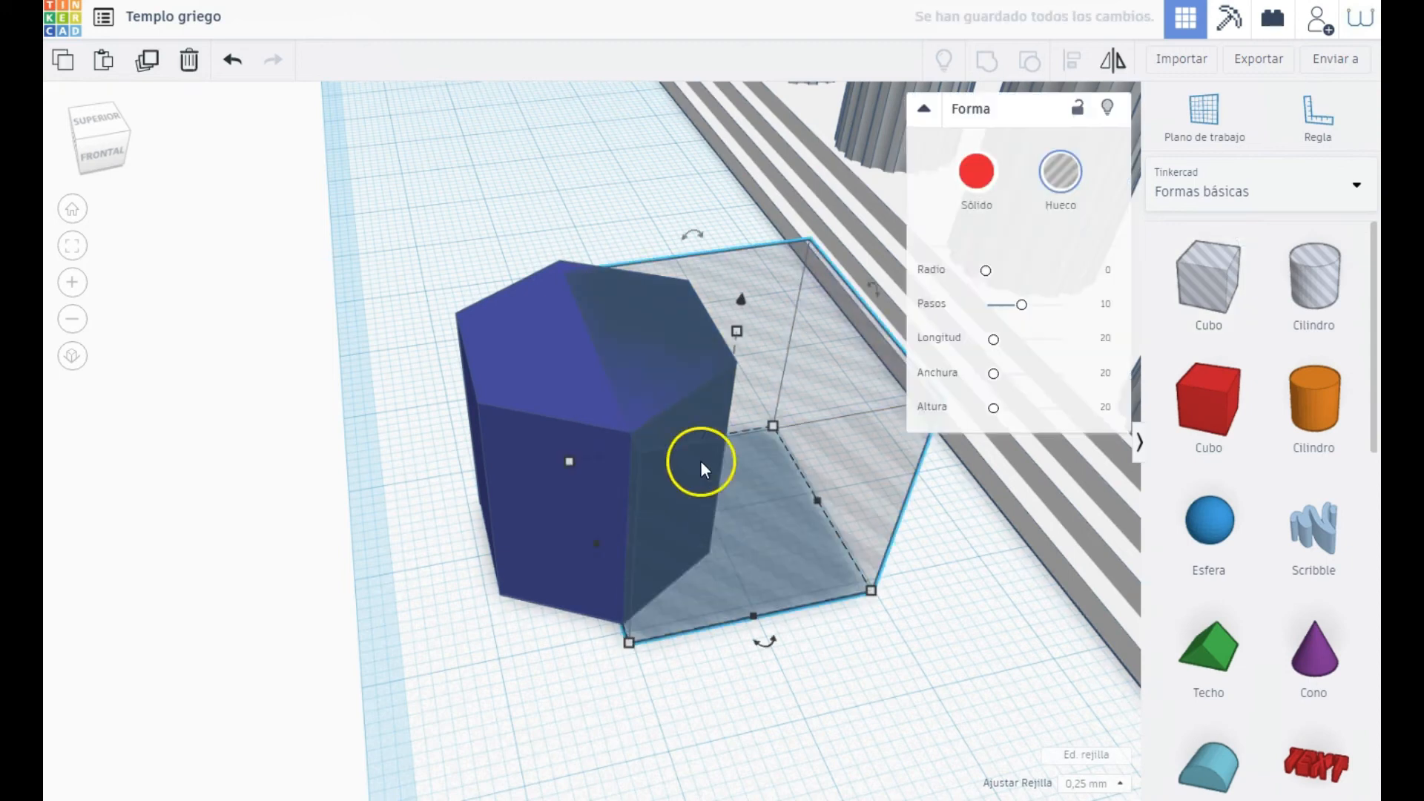
{"action": "left_click_drag", "start_coordinate": [676, 442], "coordinate": [636, 333]}
{"action": "right_click_drag", "start_coordinate": [480, 495], "coordinate": [706, 566]}
{"action": "left_click_drag", "start_coordinate": [810, 396], "coordinate": [568, 470]}
{"action": "key", "text": "ctrl+g"}
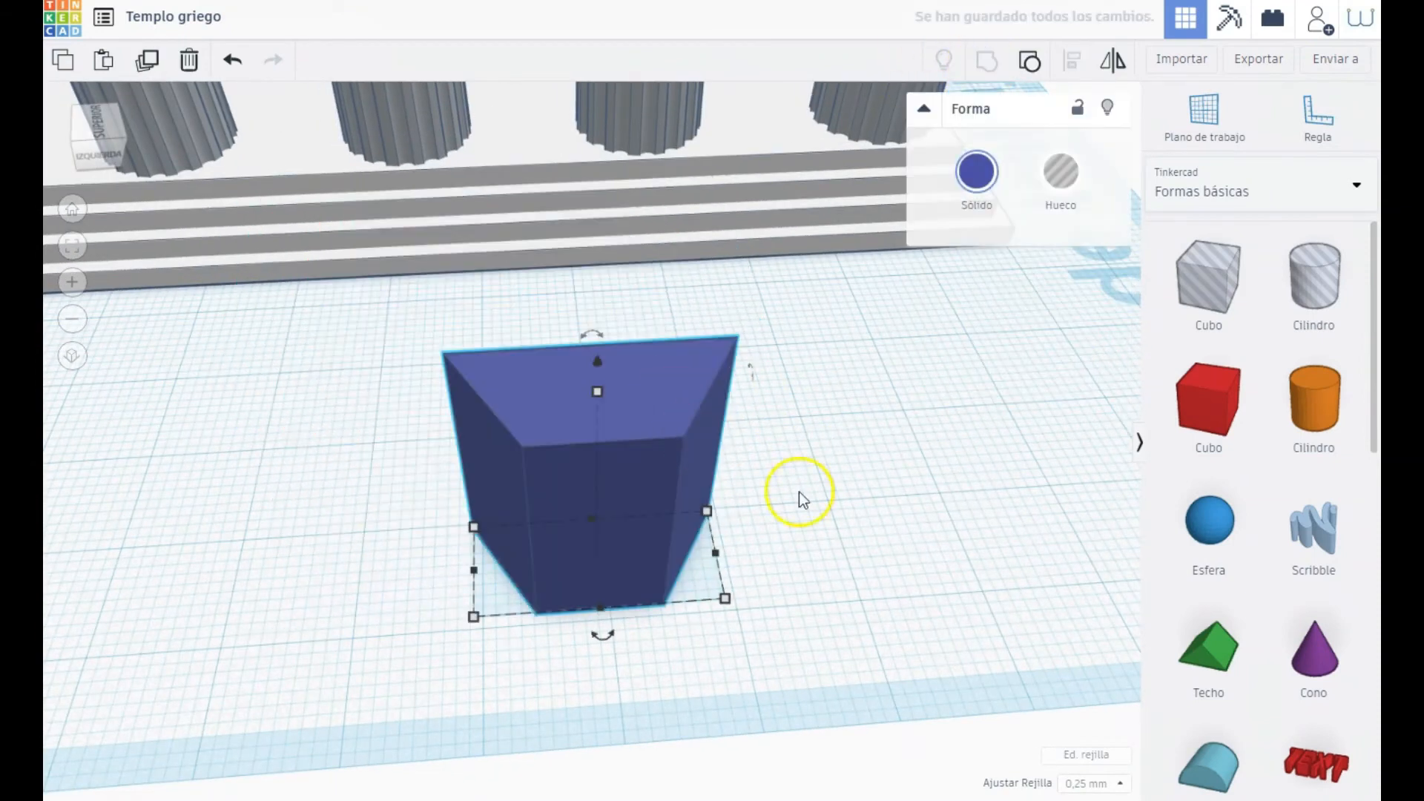
Step: Check the red beam's height and reduce the half hexagonal prism's height to 10 mm
{"action": "right_click_drag", "start_coordinate": [303, 410], "coordinate": [284, 466]}
{"action": "right_click_drag", "start_coordinate": [502, 441], "coordinate": [454, 470]}
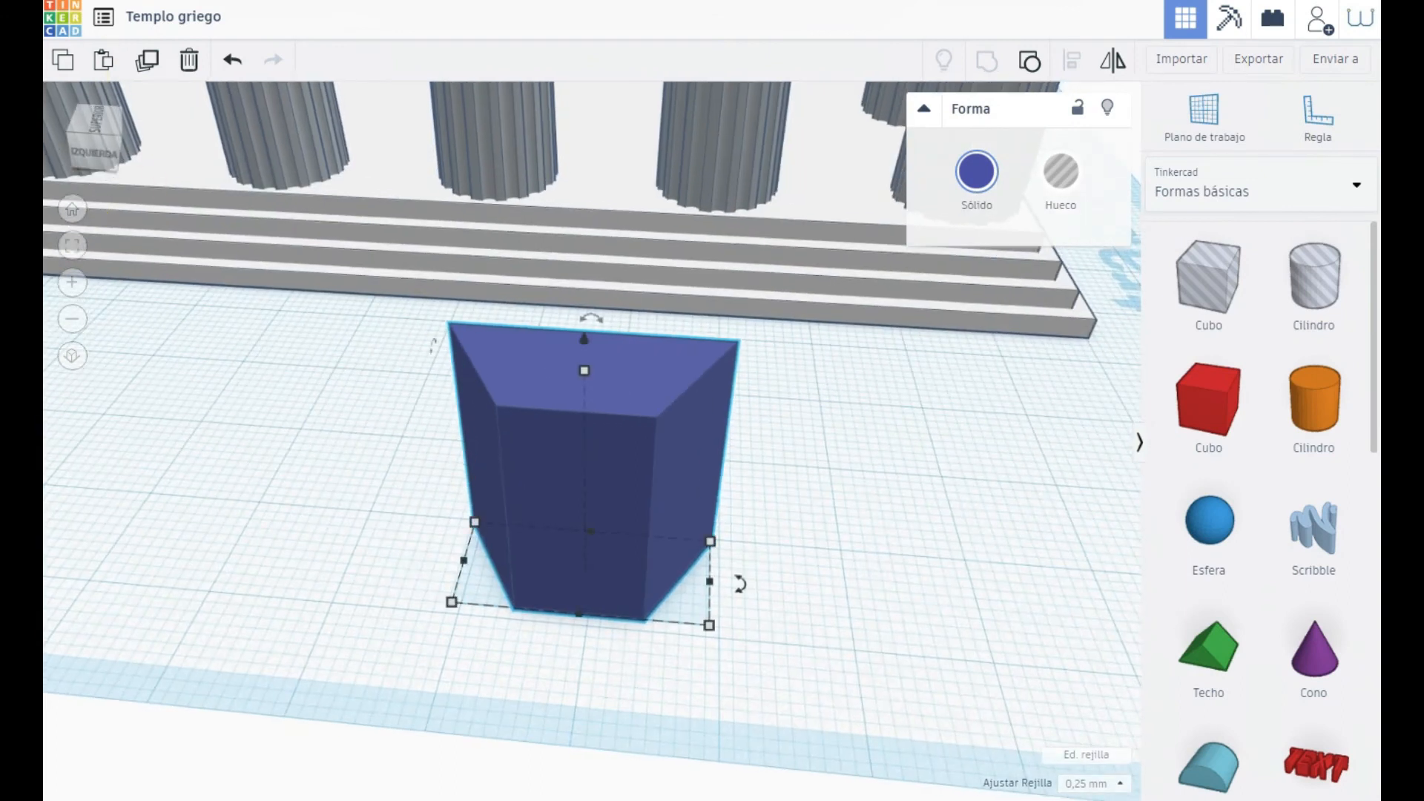
{"action": "scroll", "coordinate": [693, 470], "scroll_direction": "down", "scroll_amount": 10}
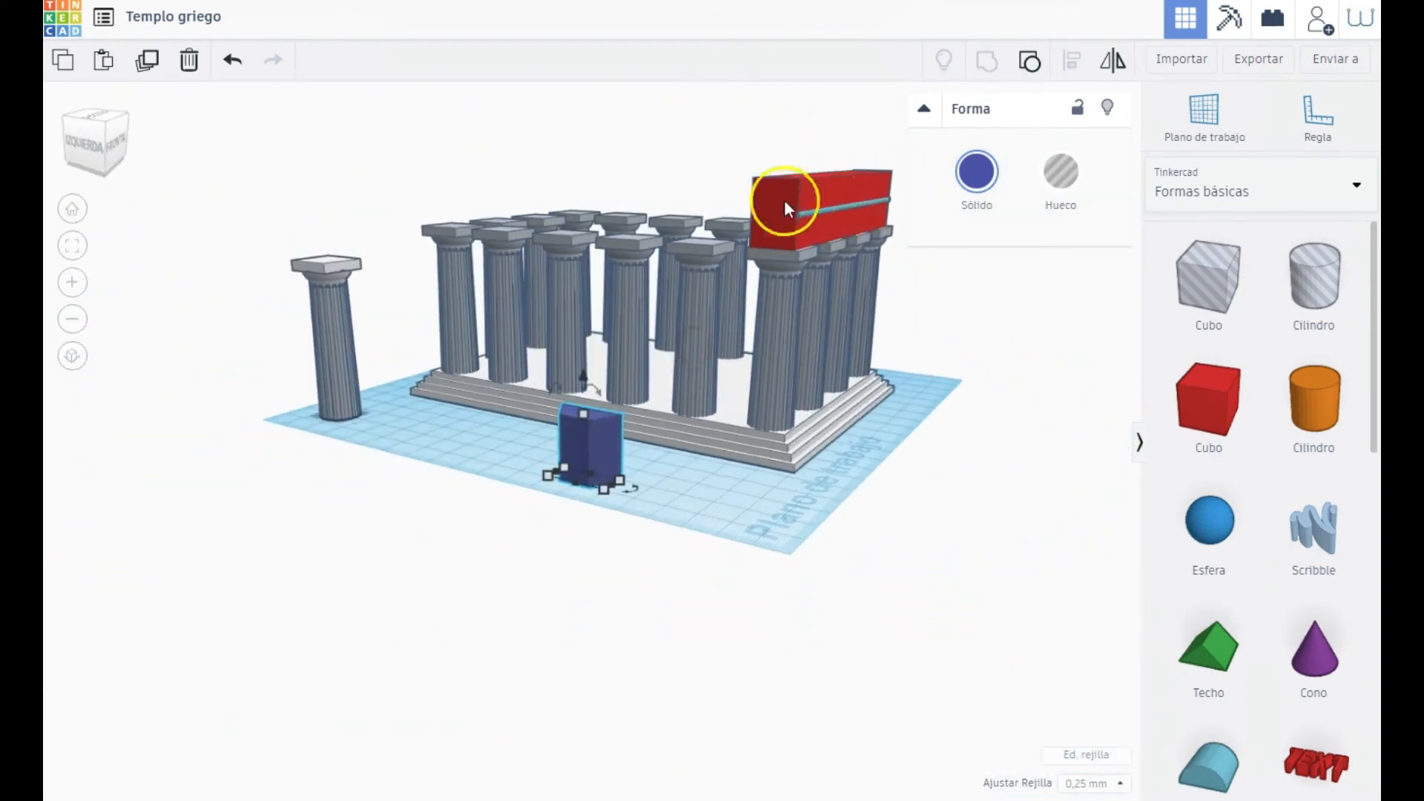
{"action": "left_click", "coordinate": [785, 199]}
{"action": "left_click", "coordinate": [828, 176]}
{"action": "scroll", "coordinate": [853, 190], "scroll_direction": "down", "scroll_amount": 4}
{"action": "left_click", "coordinate": [927, 110]}
{"action": "left_click", "coordinate": [597, 444]}
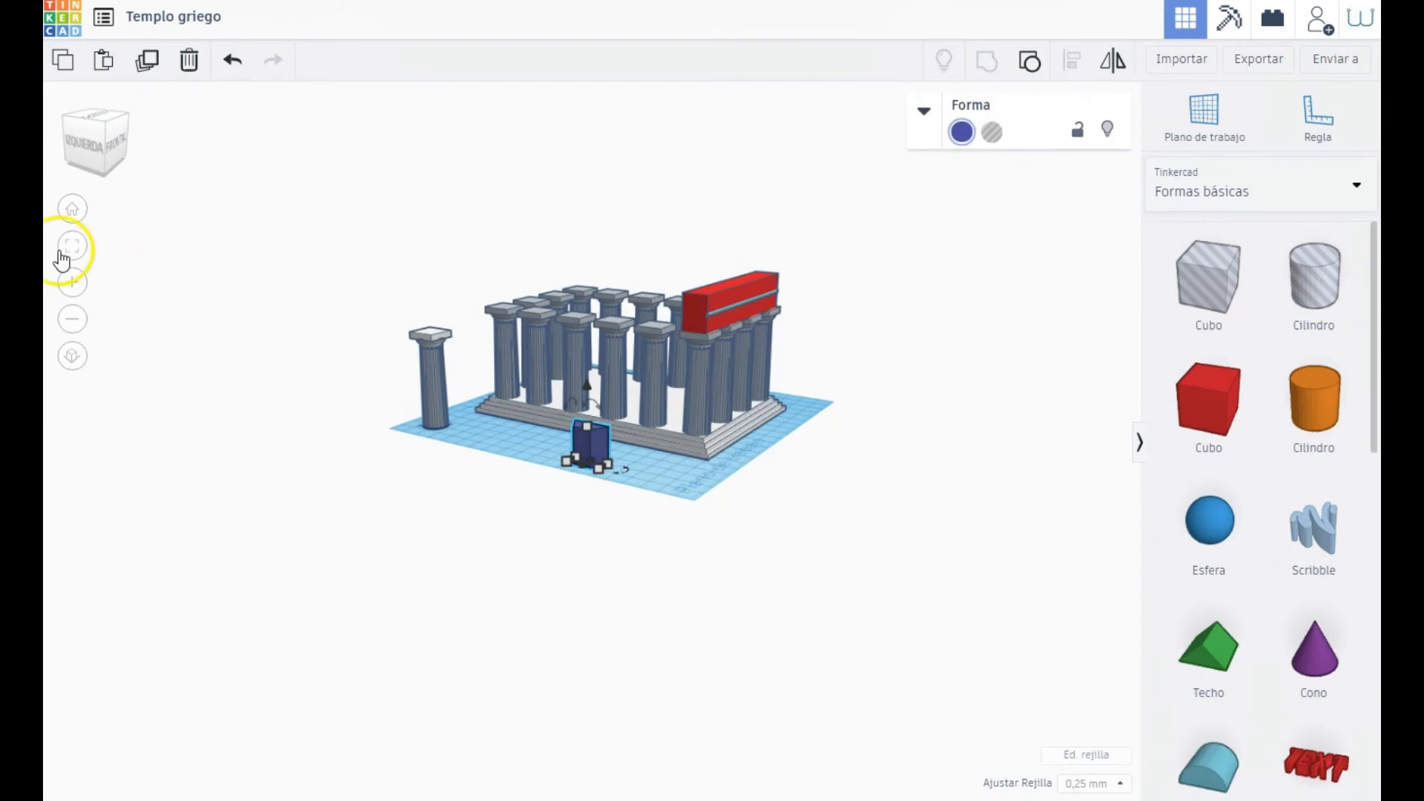
{"action": "left_click", "coordinate": [69, 247]}
{"action": "left_click_drag", "start_coordinate": [594, 216], "coordinate": [597, 435]}
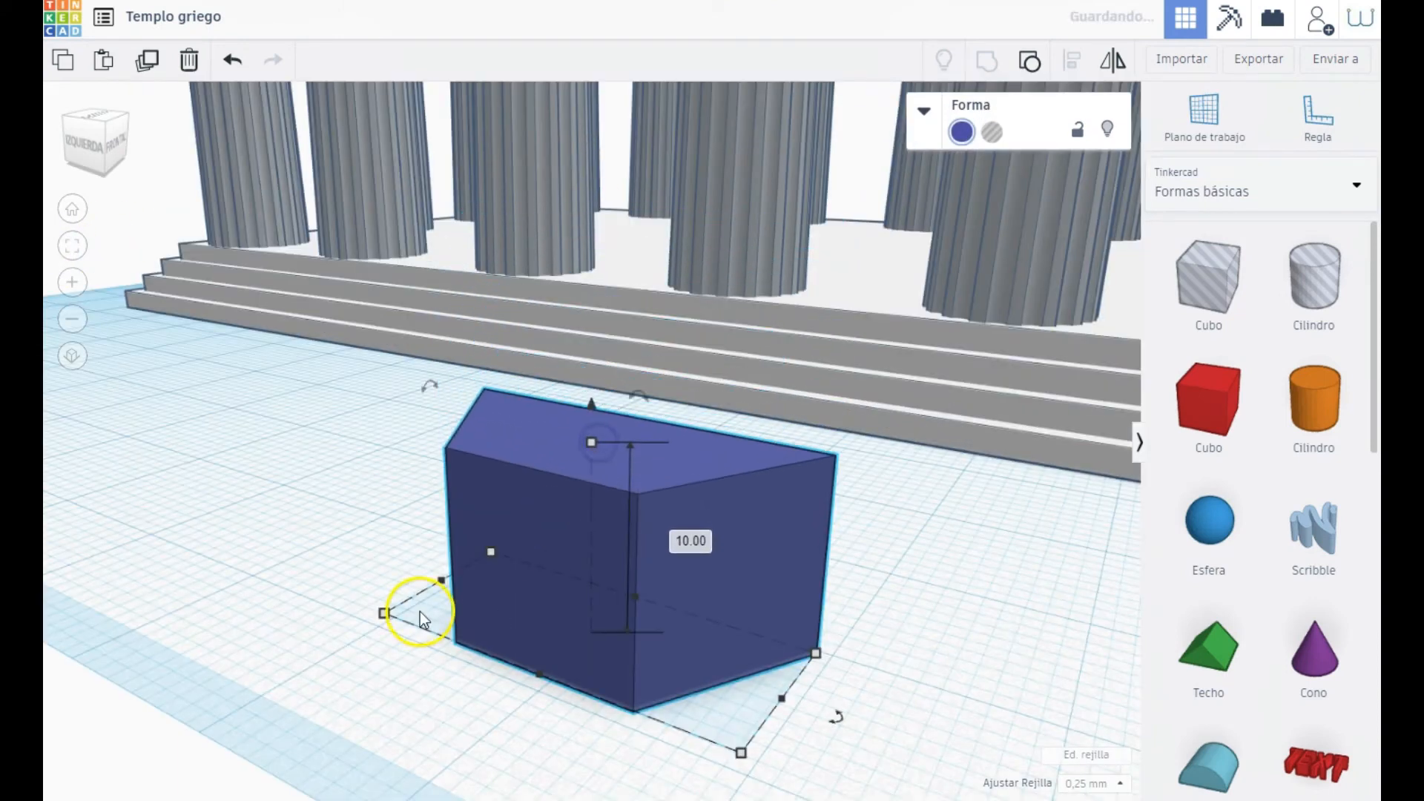
Step: Shrink the half hexagon's footprint into a slim prism, entering 2 mm for one side and making it 1.25 mm deep
{"action": "right_click_drag", "start_coordinate": [415, 606], "coordinate": [493, 582]}
{"action": "scroll", "coordinate": [494, 576], "scroll_direction": "down", "scroll_amount": 1}
{"action": "left_click_drag", "start_coordinate": [439, 581], "coordinate": [608, 581]}
{"action": "left_click_drag", "start_coordinate": [688, 608], "coordinate": [649, 561]}
{"action": "key", "text": "Return"}
{"action": "right_click_drag", "start_coordinate": [638, 474], "coordinate": [757, 518]}
{"action": "left_click", "coordinate": [610, 503]}
{"action": "type", "text": "2"}
{"action": "key", "text": "Return"}
{"action": "right_click_drag", "start_coordinate": [647, 599], "coordinate": [714, 621]}
{"action": "left_click_drag", "start_coordinate": [724, 622], "coordinate": [725, 623]}
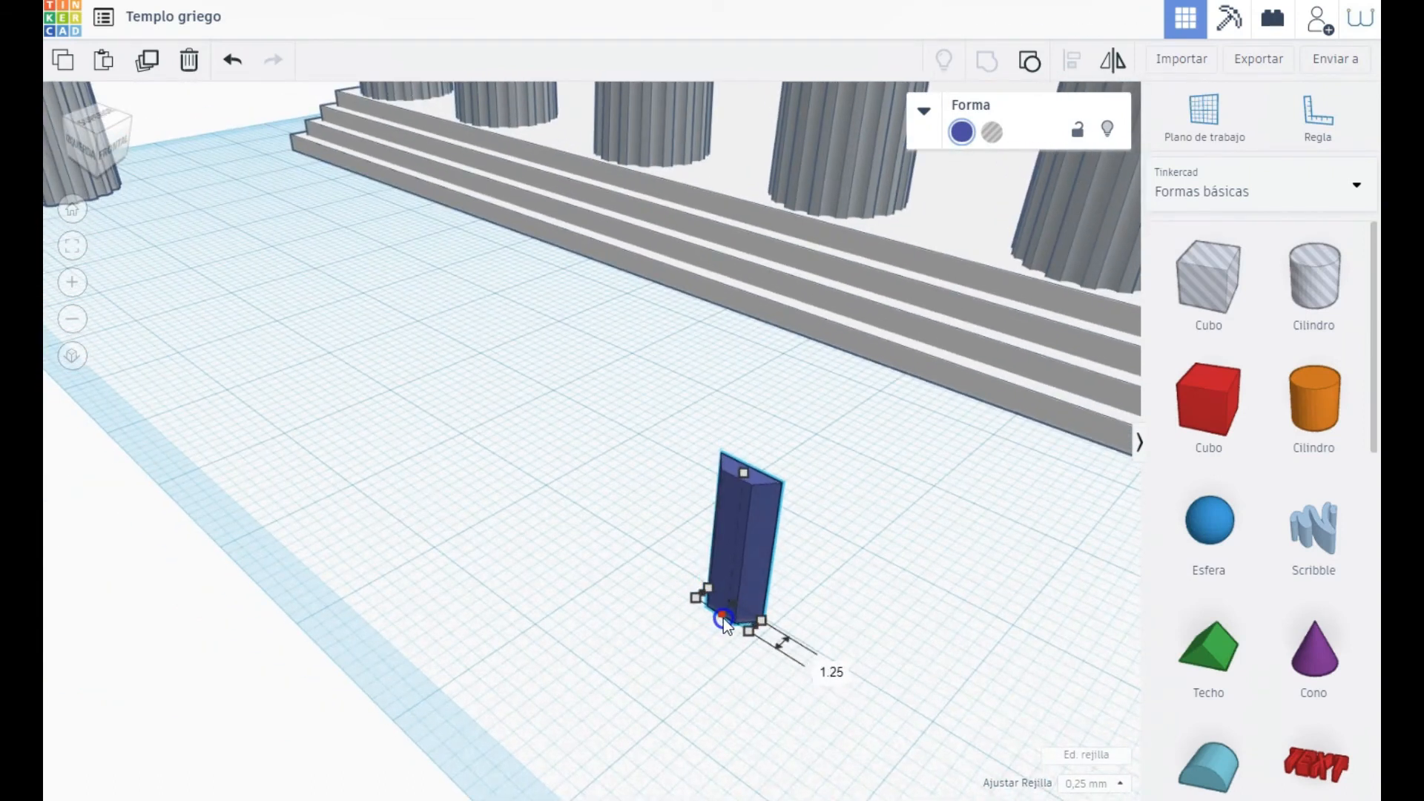
Step: Duplicate the slim half-hexagon prism and nudge the copy sideways until it sits right beside the original
{"action": "right_click_drag", "start_coordinate": [681, 600], "coordinate": [768, 541]}
{"action": "left_click", "coordinate": [737, 507]}
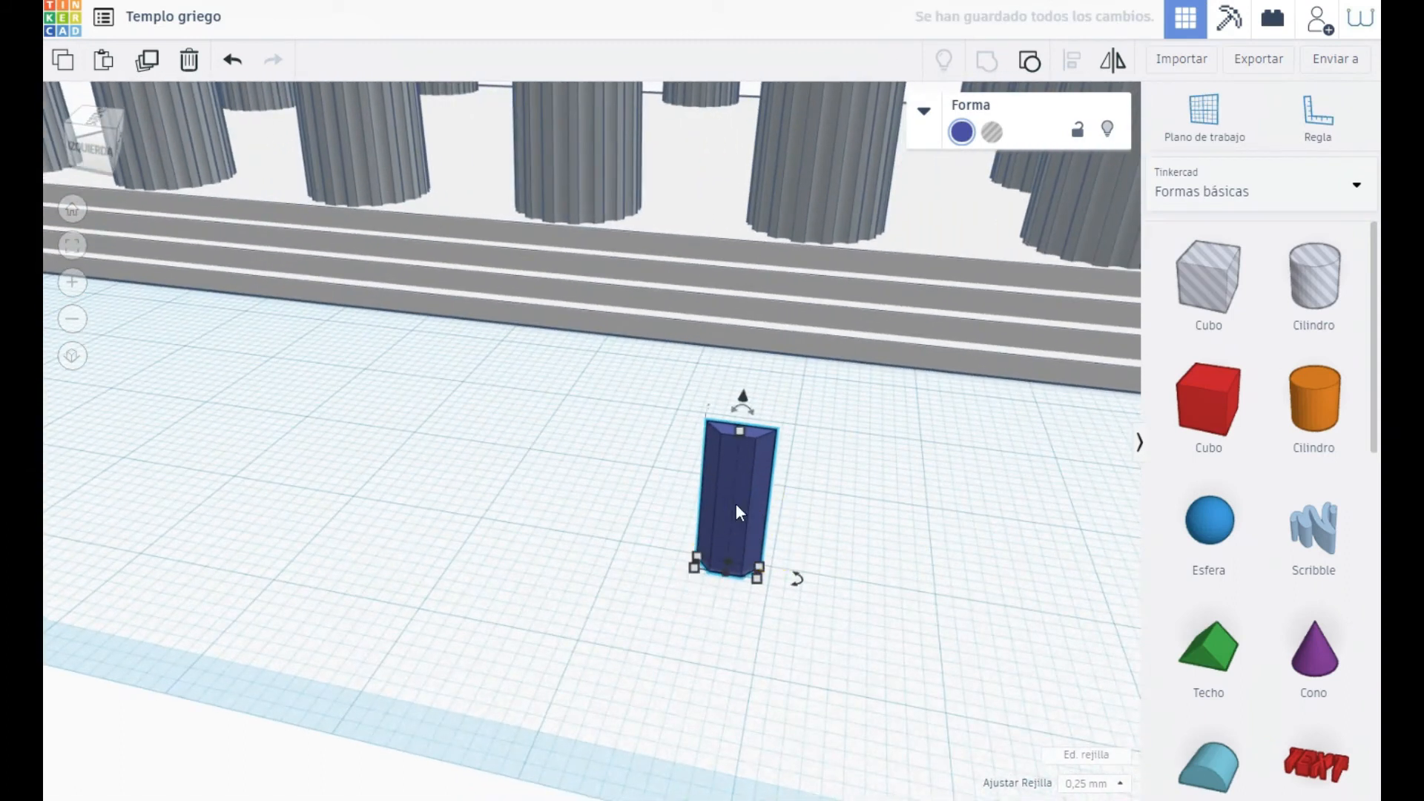
{"action": "key", "text": "ctrl+v"}
{"action": "key", "text": "Right"}
{"action": "key", "text": "Right"}
{"action": "key", "text": "Right"}
{"action": "key", "text": "Right"}
{"action": "key", "text": "Right"}
{"action": "key", "text": "Right"}
{"action": "key", "text": "Right"}
{"action": "key", "text": "Right"}
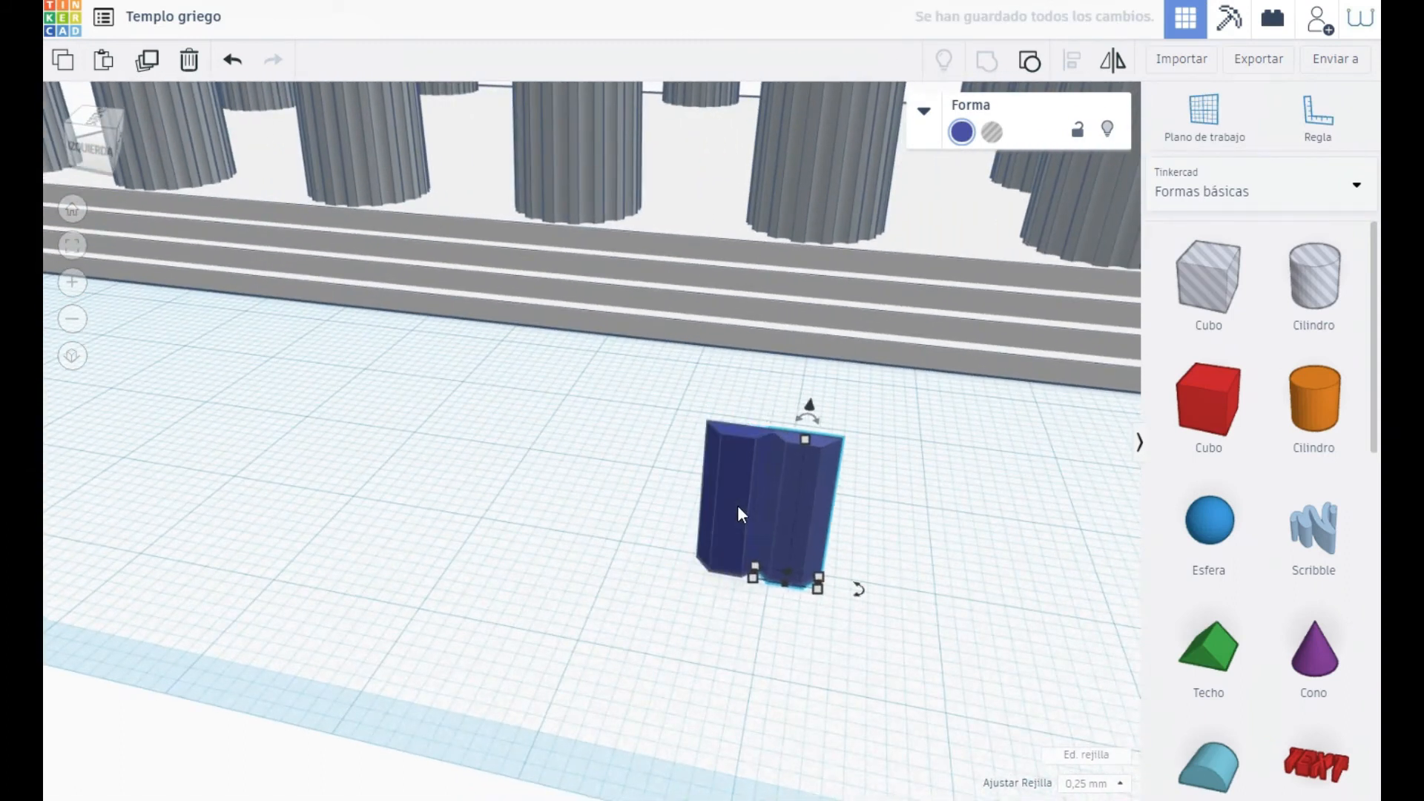
{"action": "key", "text": "Left"}
{"action": "key", "text": "Left"}
Step: Place a third slim prism beside the second one to complete a row of three
{"action": "key", "text": "Right"}
{"action": "key", "text": "Right"}
{"action": "key", "text": "Right"}
{"action": "key", "text": "Right"}
{"action": "key", "text": "Right"}
{"action": "key", "text": "Right"}
{"action": "key", "text": "Right"}
{"action": "key", "text": "Right"}
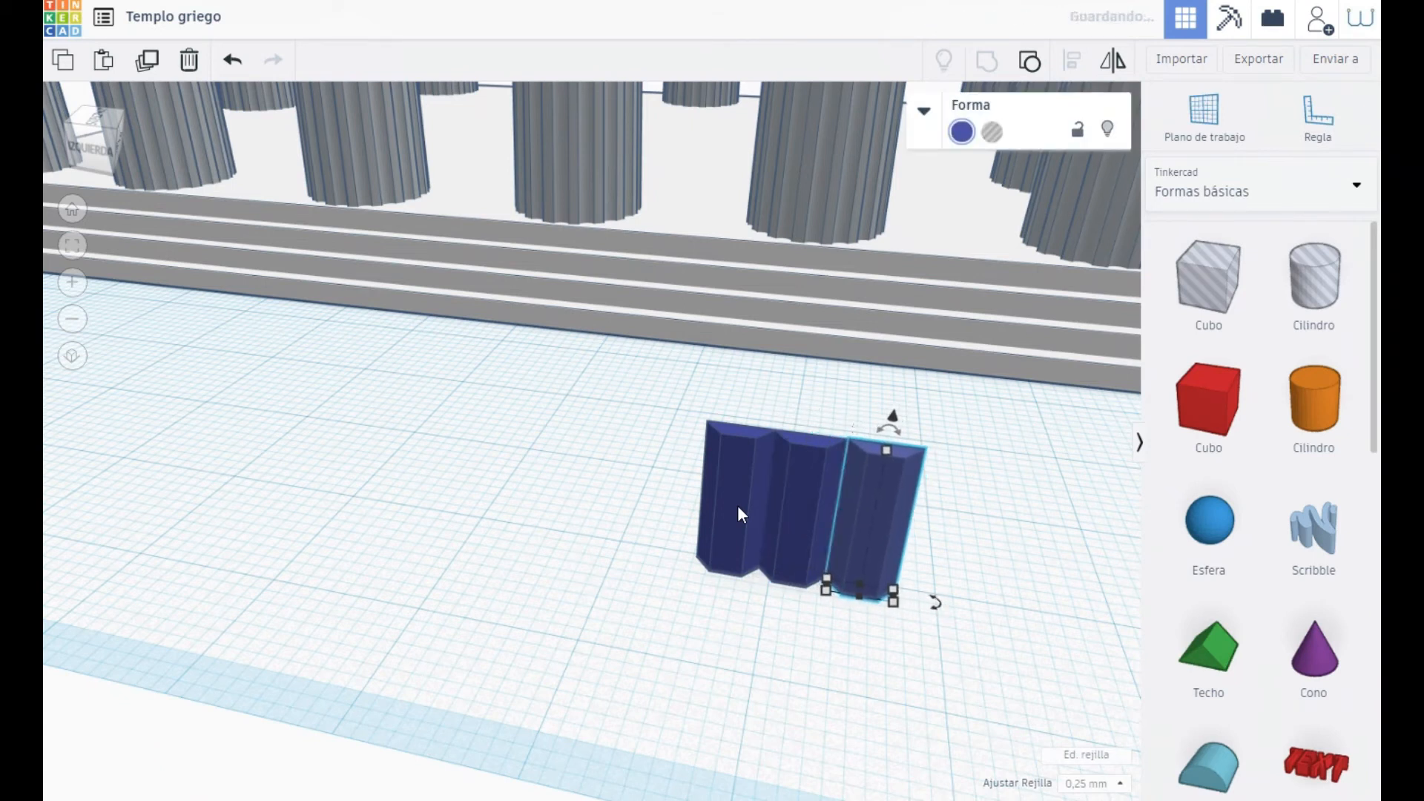
Step: Select the three slim prisms together and narrow the row to 6.75 mm
{"action": "mouse_move", "coordinate": [753, 620]}
{"action": "right_mouse_down"}
{"action": "mouse_move", "coordinate": [829, 577]}
{"action": "mouse_move", "coordinate": [812, 676]}
{"action": "mouse_move", "coordinate": [401, 622]}
{"action": "mouse_move", "coordinate": [634, 650]}
{"action": "mouse_move", "coordinate": [753, 630]}
{"action": "right_mouse_up"}
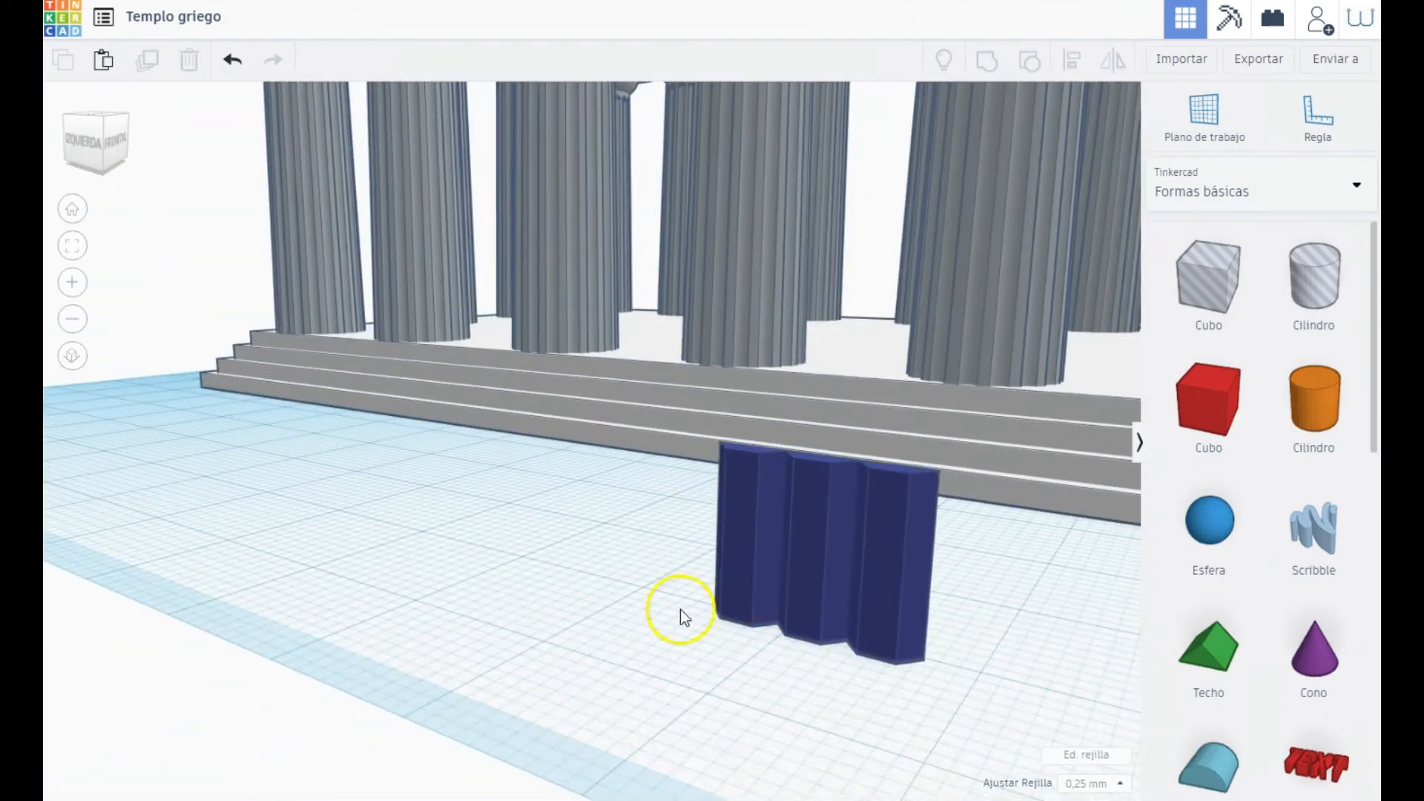
{"action": "left_click_drag", "start_coordinate": [941, 666], "coordinate": [824, 638]}
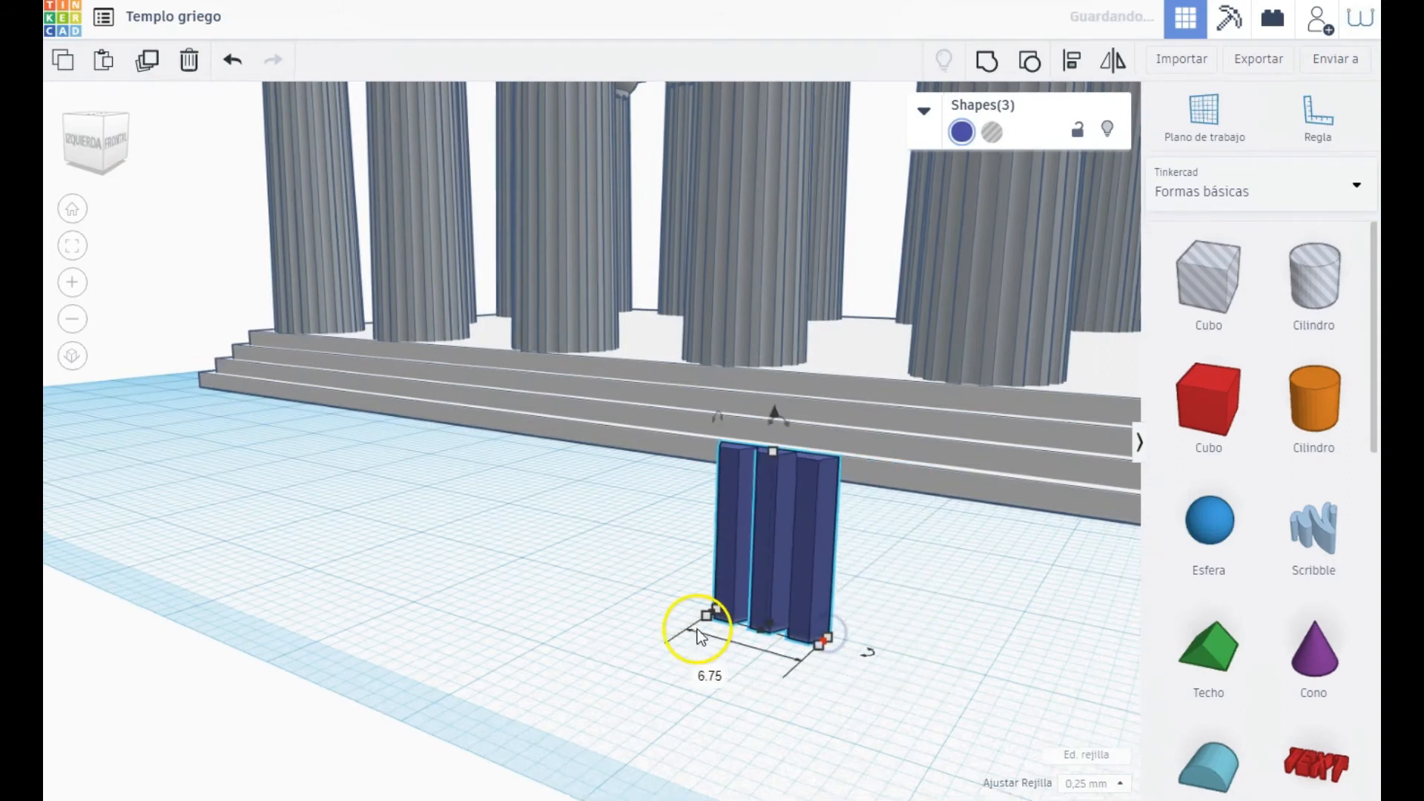
{"action": "scroll", "coordinate": [697, 629], "scroll_direction": "up", "scroll_amount": 5}
{"action": "right_click_drag", "start_coordinate": [728, 705], "coordinate": [760, 675]}
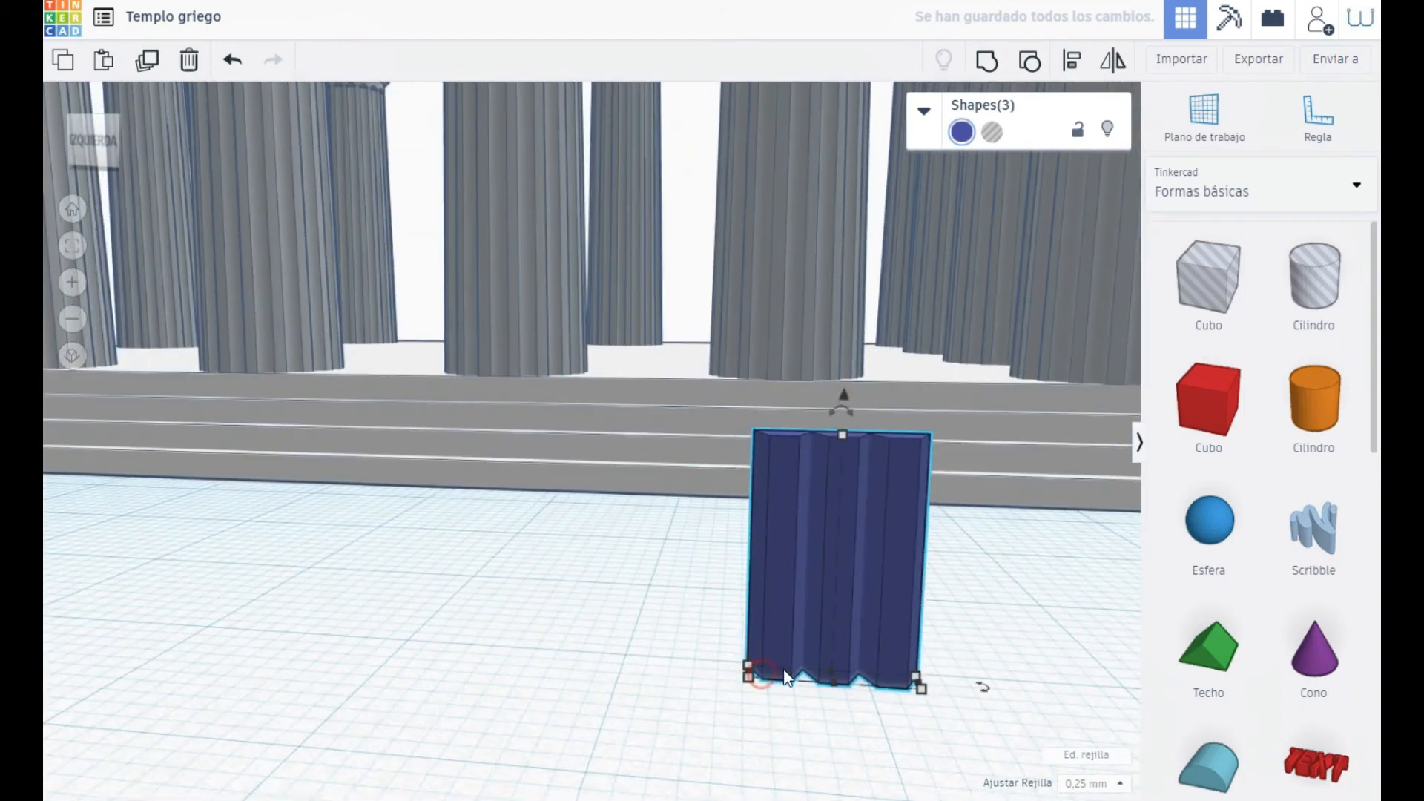
Step: Group the three prisms into one triglyph and color it grey
{"action": "left_click", "coordinate": [973, 64]}
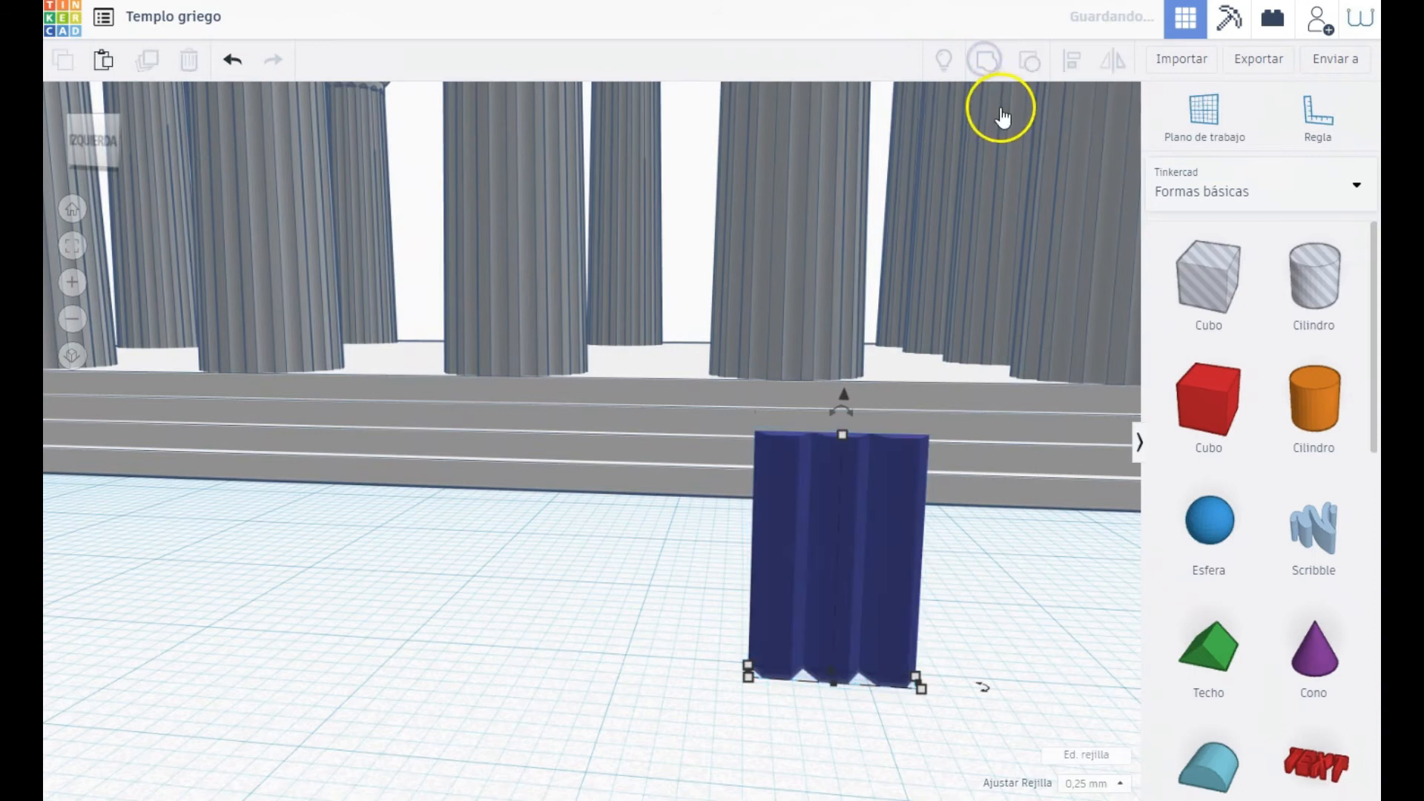
{"action": "left_click", "coordinate": [962, 133]}
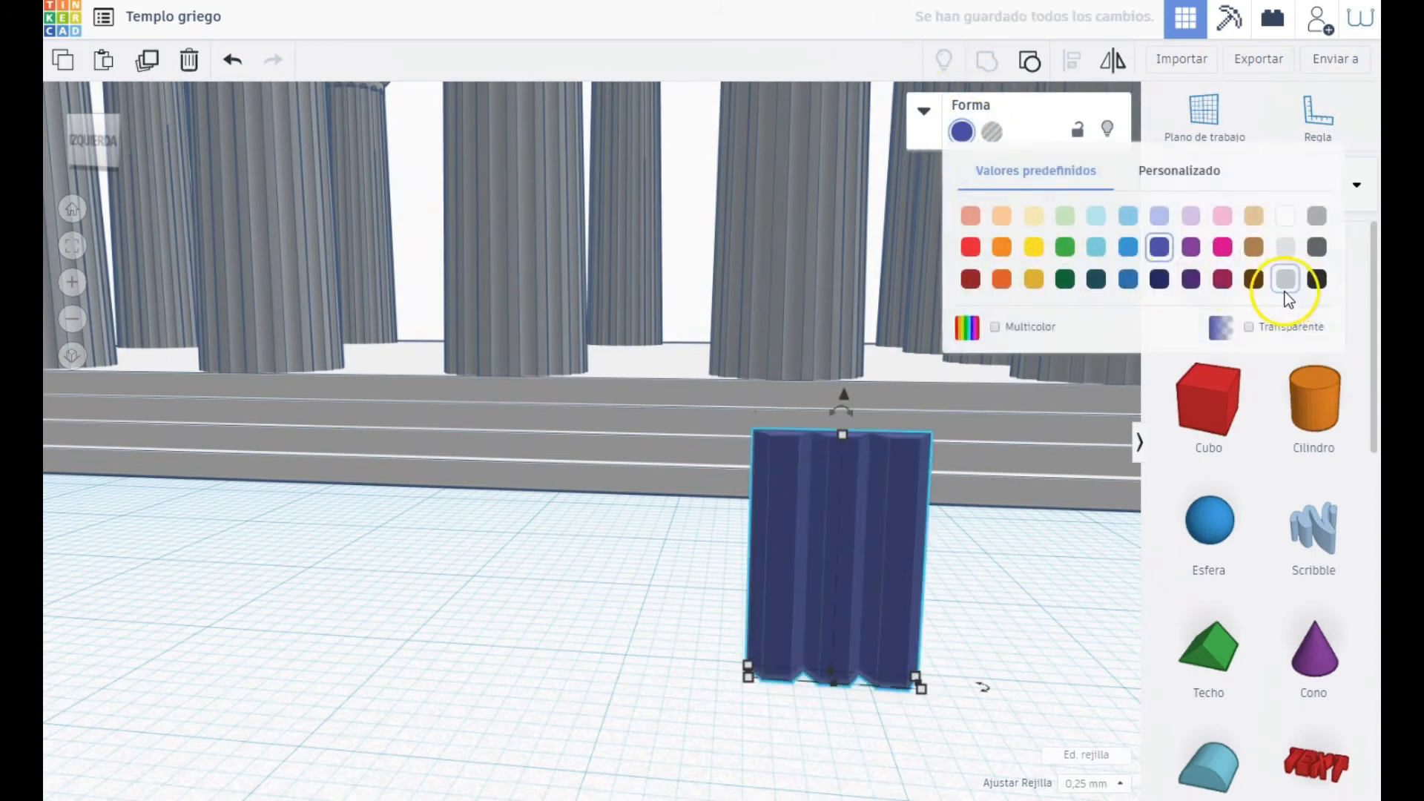
{"action": "left_click", "coordinate": [1314, 217]}
{"action": "left_click", "coordinate": [822, 386]}
{"action": "scroll", "coordinate": [805, 405], "scroll_direction": "down", "scroll_amount": 5}
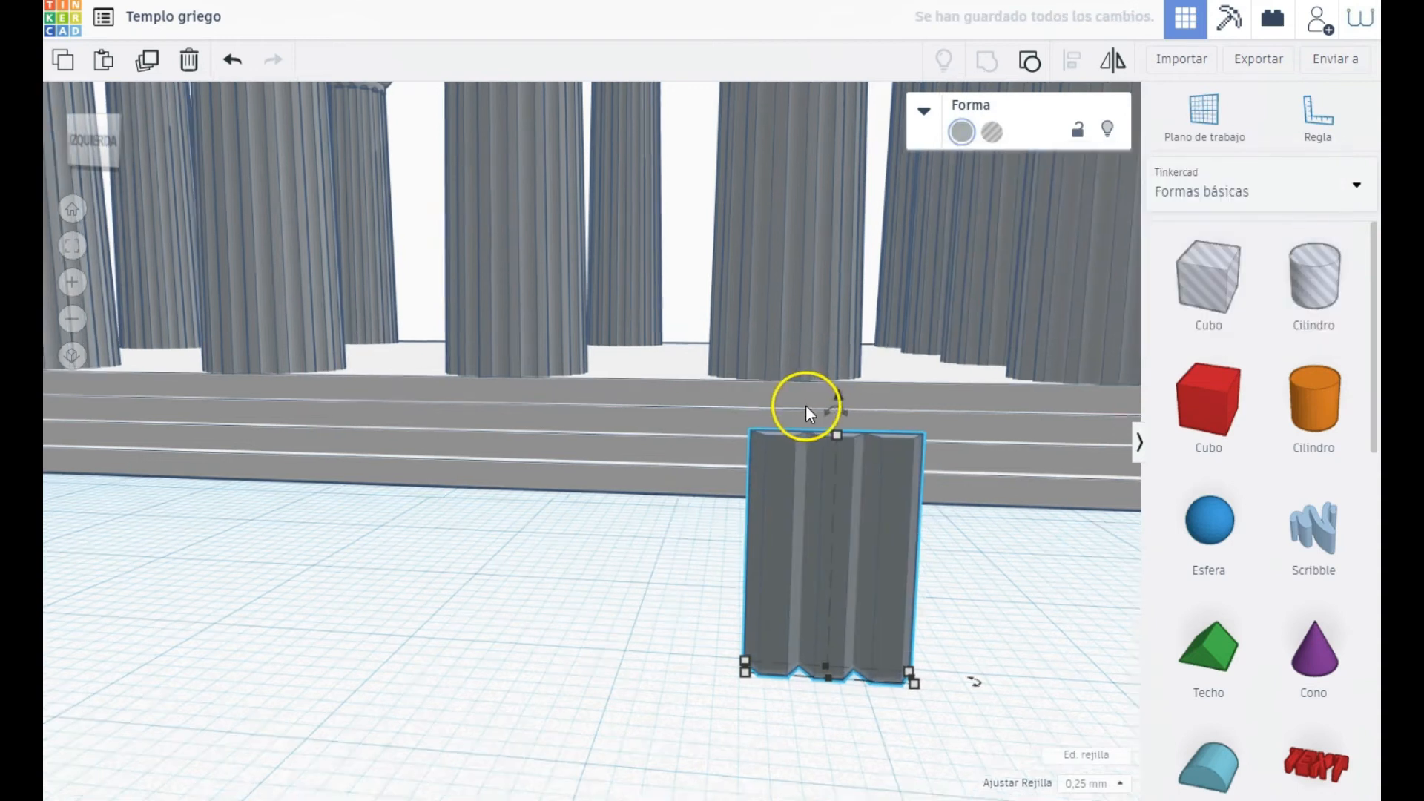
Step: Raise the grey triglyph from beside the temple's steps to the height of the red front beam
{"action": "scroll", "coordinate": [741, 415], "scroll_direction": "down", "scroll_amount": 3}
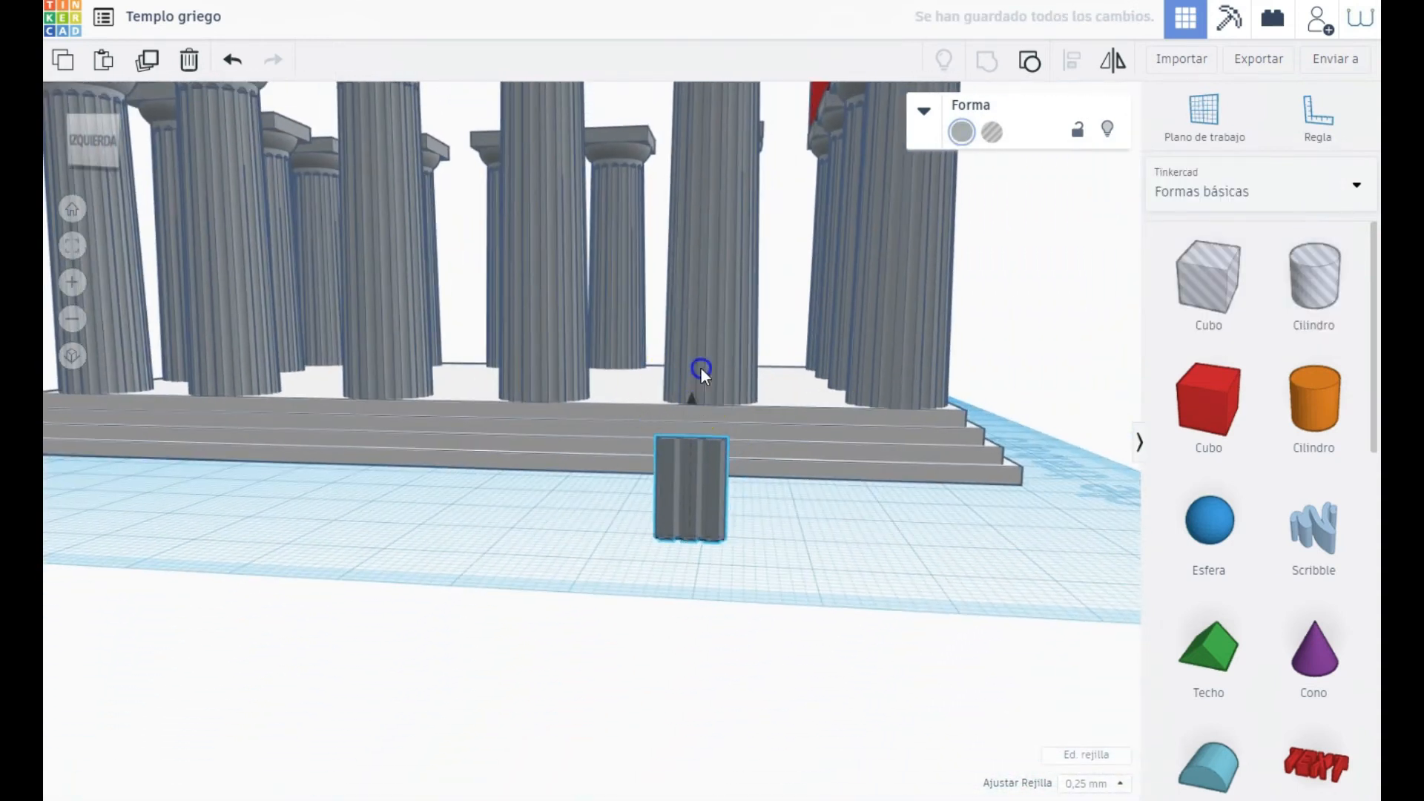
{"action": "scroll", "coordinate": [754, 245], "scroll_direction": "down", "scroll_amount": 8}
{"action": "right_click_drag", "start_coordinate": [754, 245], "coordinate": [599, 359]}
{"action": "left_click_drag", "start_coordinate": [619, 335], "coordinate": [657, 121]}
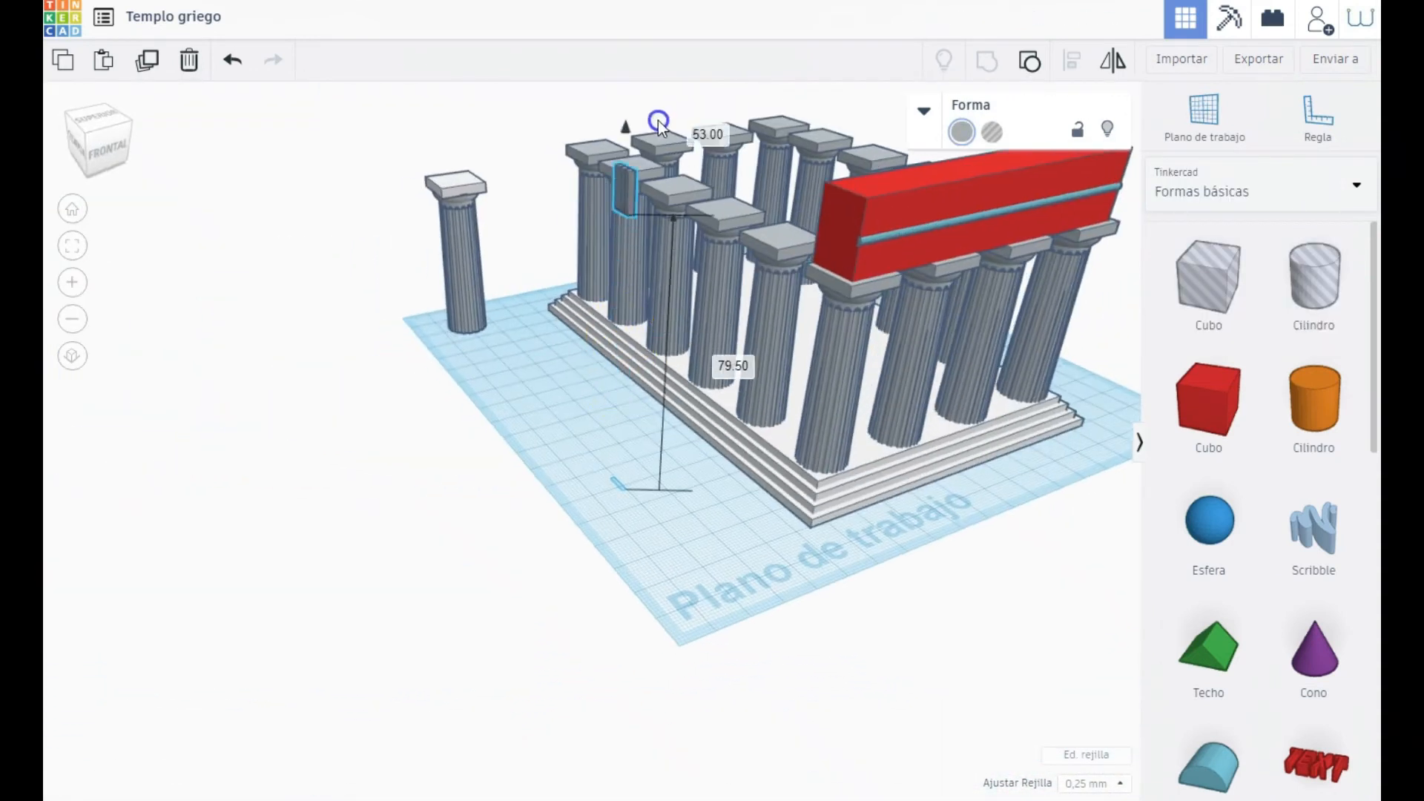
{"action": "right_click_drag", "start_coordinate": [588, 233], "coordinate": [662, 310]}
{"action": "scroll", "coordinate": [602, 397], "scroll_direction": "up", "scroll_amount": 5}
{"action": "scroll", "coordinate": [688, 282], "scroll_direction": "down", "scroll_amount": 2}
{"action": "left_click_drag", "start_coordinate": [692, 213], "coordinate": [688, 182]}
{"action": "scroll", "coordinate": [582, 393], "scroll_direction": "down", "scroll_amount": 3}
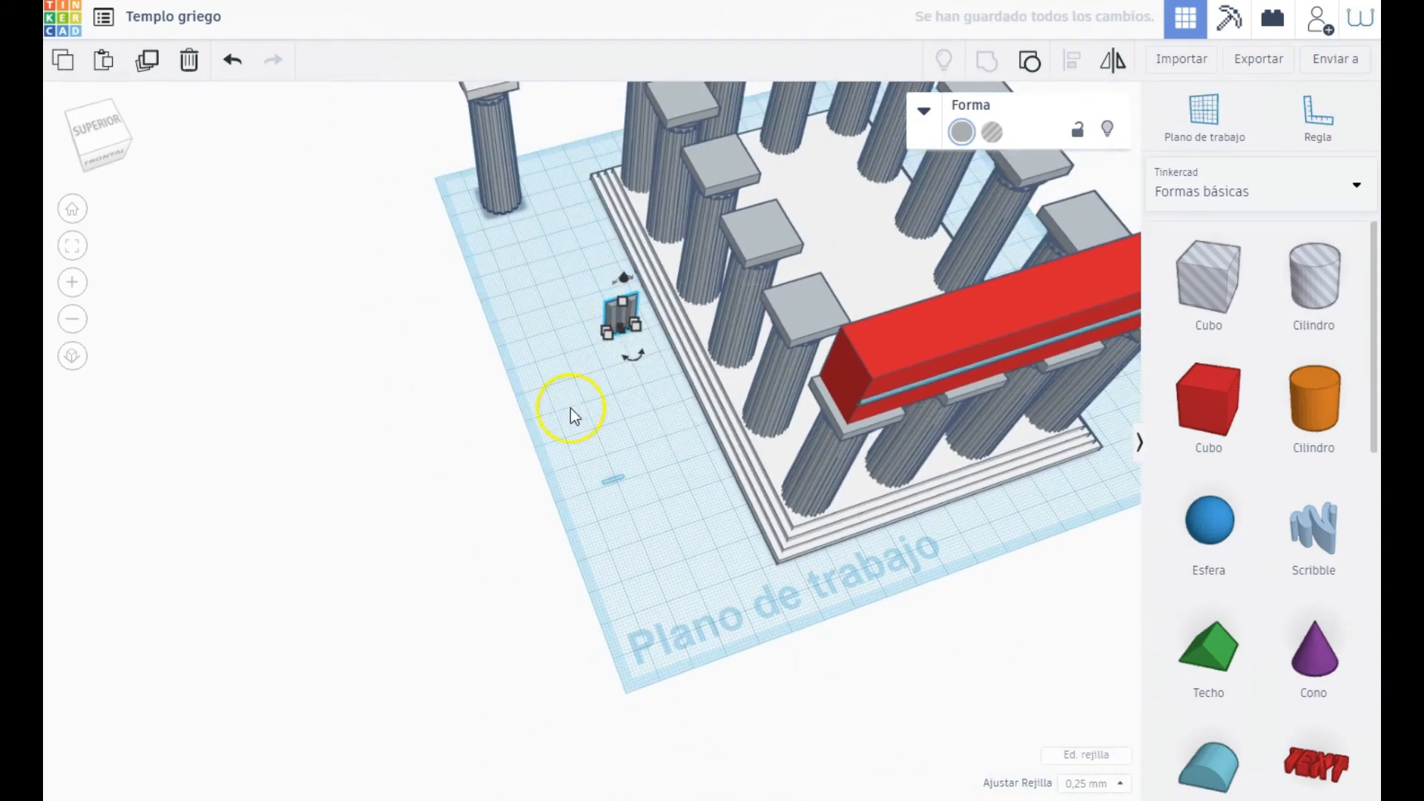
Step: Align the triglyph with the left end and the front face of the red front beam
{"action": "left_click", "coordinate": [871, 377], "text": "shift"}
{"action": "left_click", "coordinate": [1072, 61]}
{"action": "left_click", "coordinate": [819, 432]}
{"action": "left_click", "coordinate": [861, 451]}
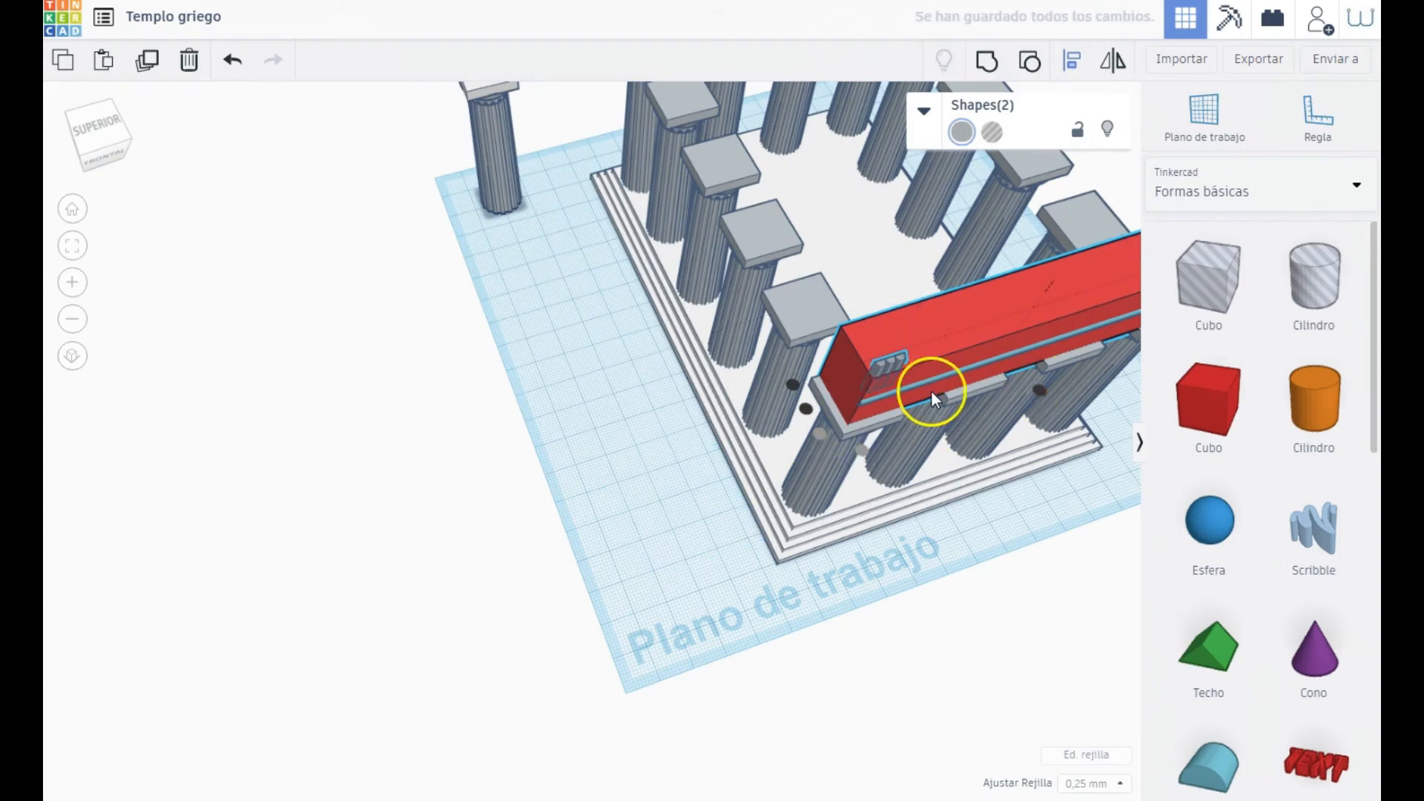
Step: Lower the triglyph 4.25 mm so that it sits on the front beam's curved moulding strip
{"action": "scroll", "coordinate": [931, 391], "scroll_direction": "up", "scroll_amount": 3}
{"action": "left_click", "coordinate": [73, 247]}
{"action": "right_click_drag", "start_coordinate": [274, 466], "coordinate": [446, 411]}
{"action": "left_click", "coordinate": [172, 400]}
{"action": "left_click", "coordinate": [290, 393]}
{"action": "left_click_drag", "start_coordinate": [422, 343], "coordinate": [426, 383]}
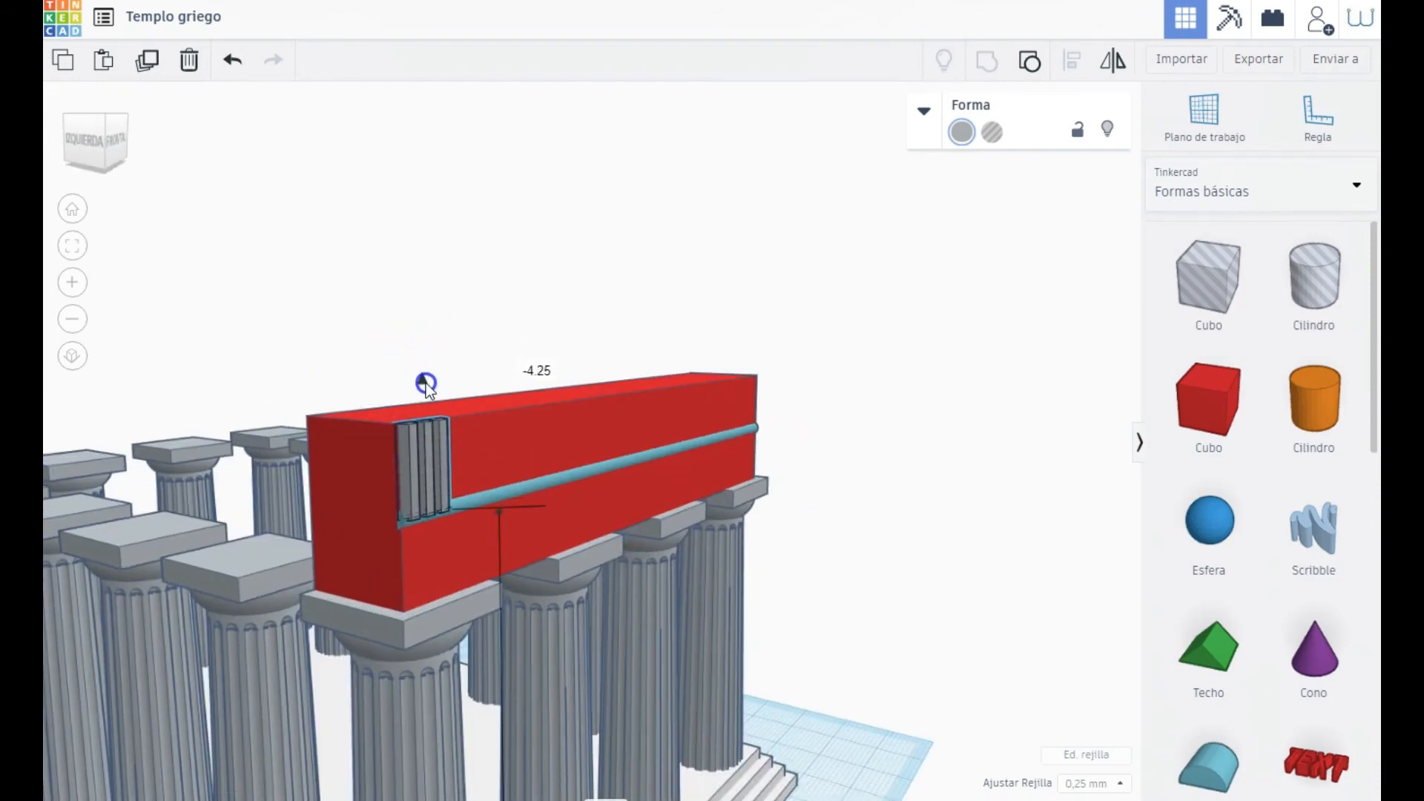
Step: Duplicate the triglyph and align the copy with the right end of the front beam
{"action": "right_click_drag", "start_coordinate": [521, 515], "coordinate": [424, 480]}
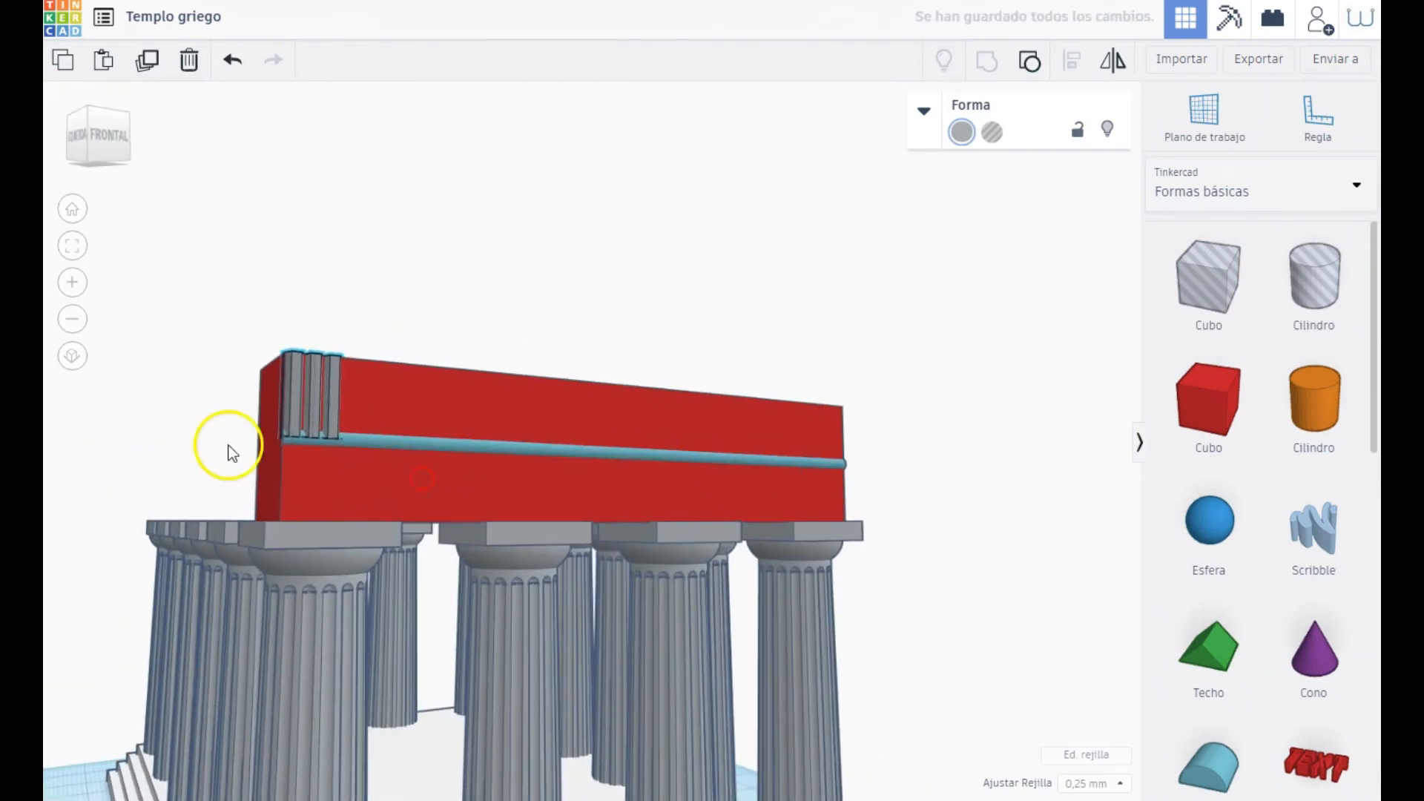
{"action": "scroll", "coordinate": [160, 398], "scroll_direction": "up", "scroll_amount": 4}
{"action": "right_click_drag", "start_coordinate": [102, 397], "coordinate": [49, 455]}
{"action": "scroll", "coordinate": [157, 460], "scroll_direction": "down", "scroll_amount": 3}
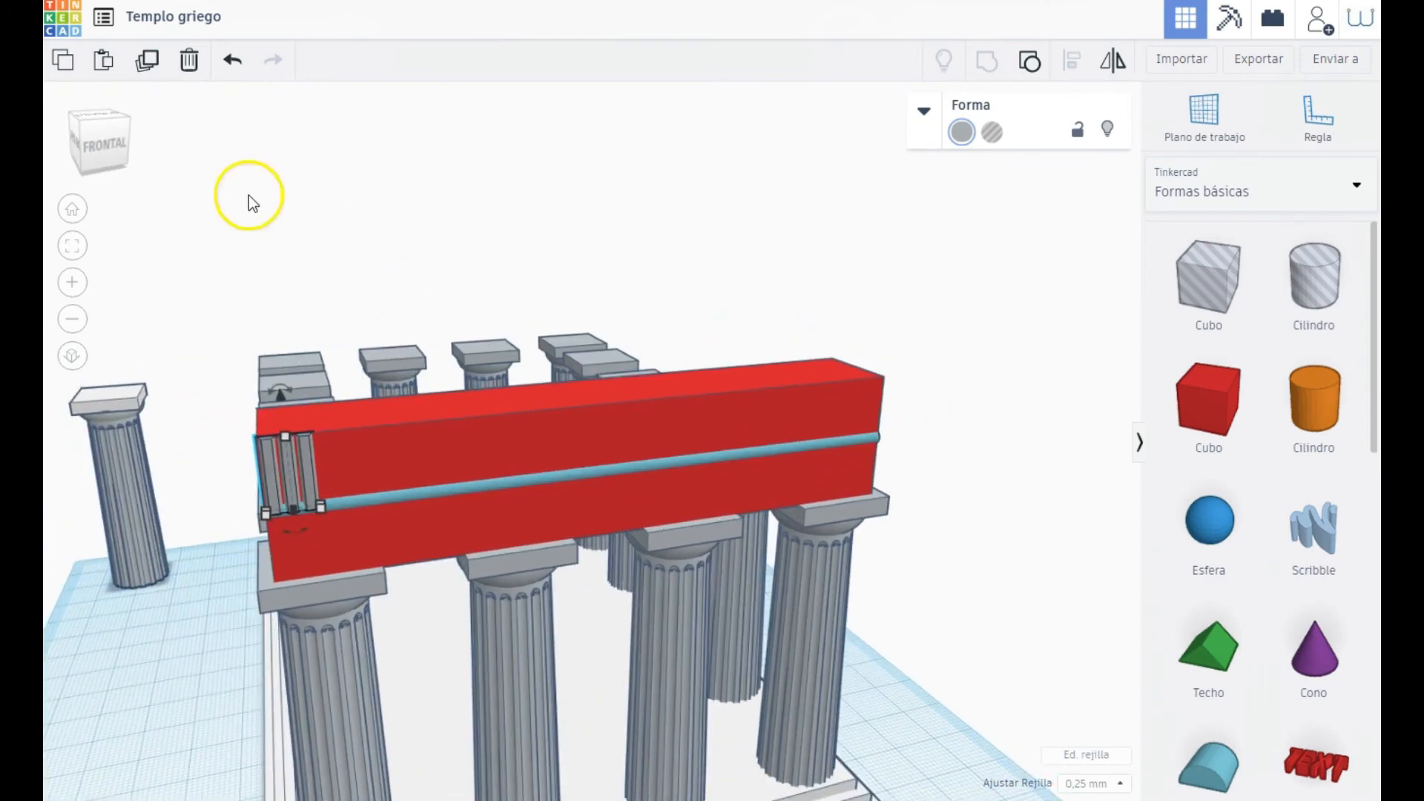
{"action": "left_click", "coordinate": [860, 374], "text": "shift"}
{"action": "left_click", "coordinate": [1073, 60]}
{"action": "left_click", "coordinate": [847, 421]}
{"action": "left_click", "coordinate": [898, 508]}
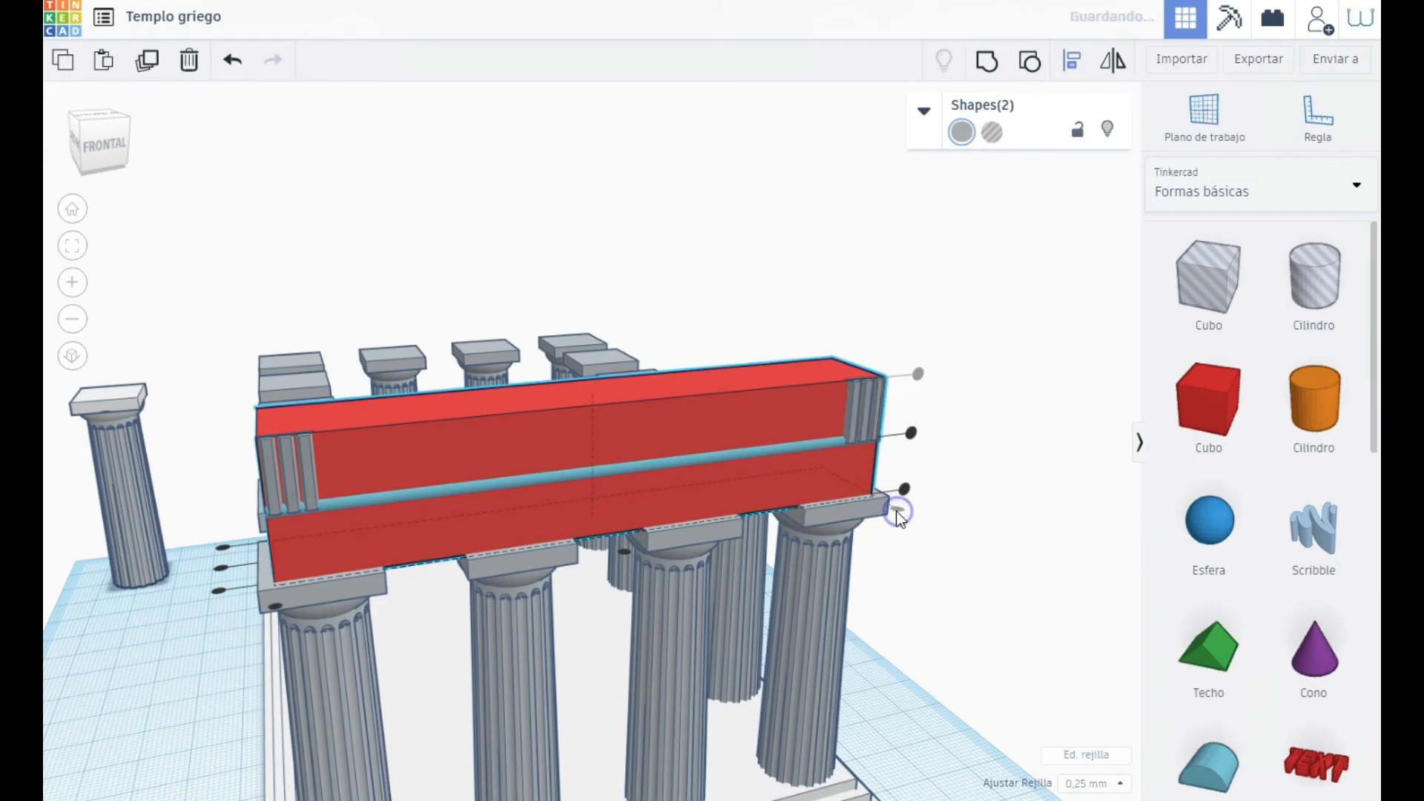
{"action": "scroll", "coordinate": [419, 427], "scroll_direction": "down", "scroll_amount": 2}
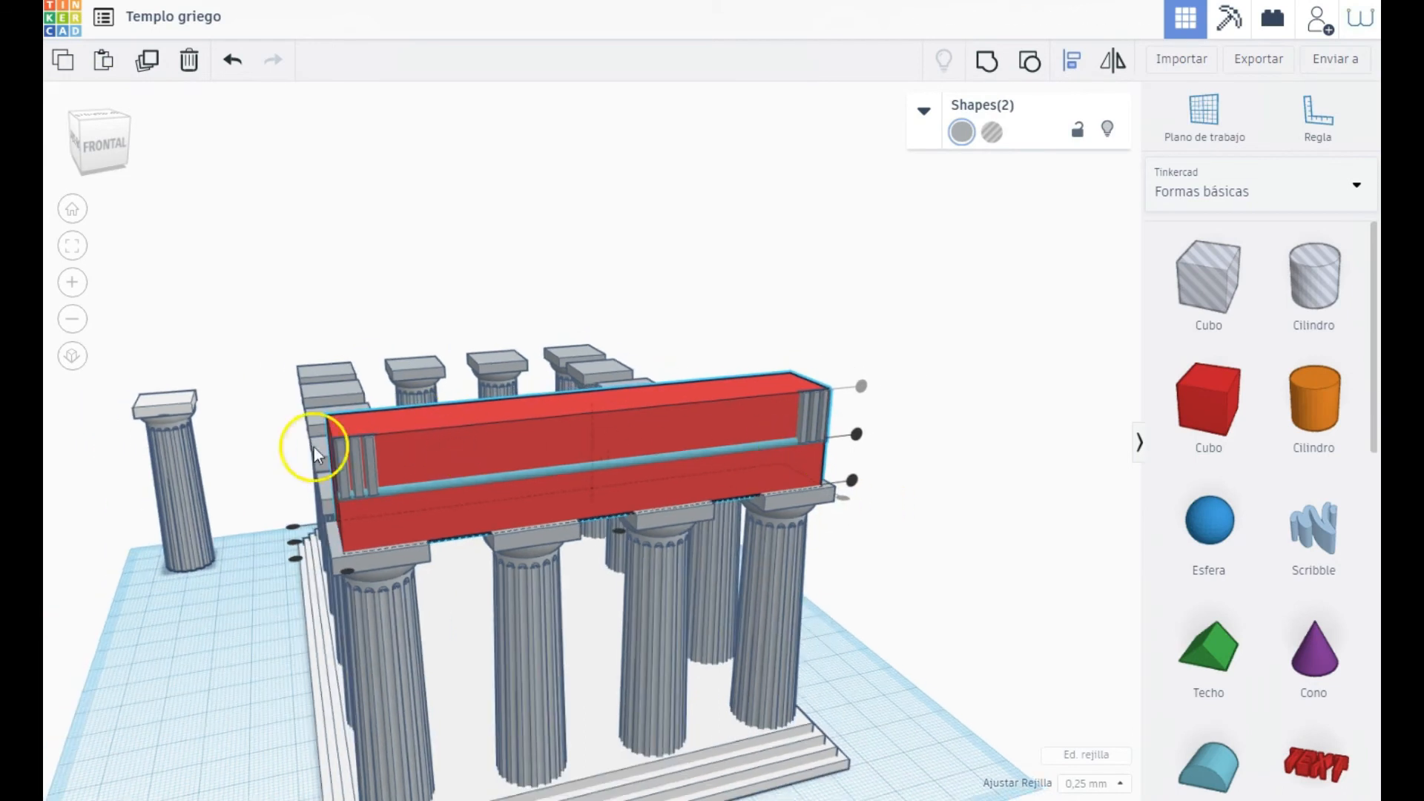
Step: Duplicate the left-end triglyph and ungroup the front row of columns into separate columns
{"action": "left_click", "coordinate": [254, 490]}
{"action": "left_click", "coordinate": [372, 452]}
{"action": "left_click", "coordinate": [139, 59]}
{"action": "left_click", "coordinate": [528, 611], "text": "shift"}
{"action": "left_click", "coordinate": [288, 599]}
{"action": "left_click", "coordinate": [515, 606]}
{"action": "left_click", "coordinate": [1030, 62]}
Step: Align the copied triglyph to the centre of the second front column
{"action": "left_click", "coordinate": [357, 476]}
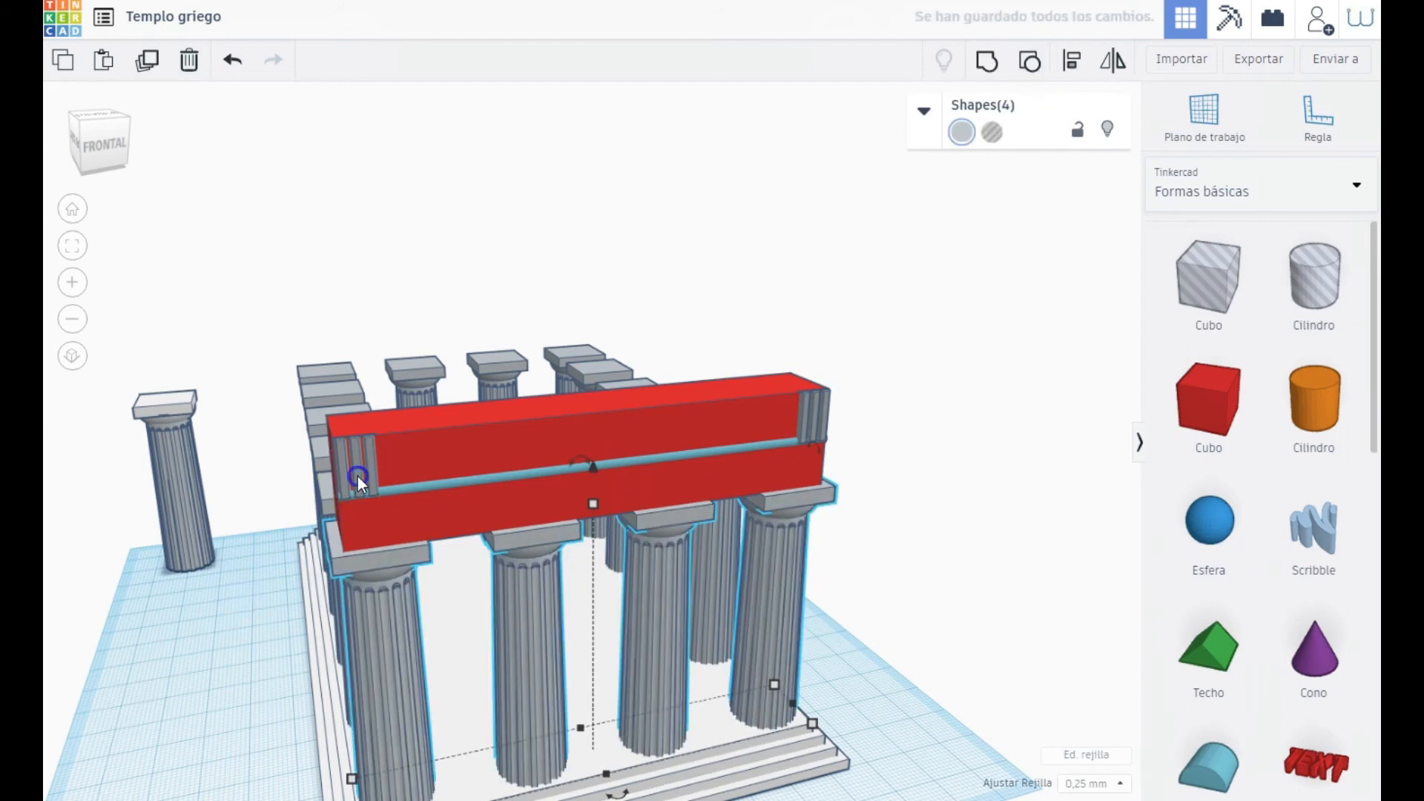
{"action": "left_click", "coordinate": [540, 608], "text": "shift"}
{"action": "left_click", "coordinate": [1082, 60]}
{"action": "left_click", "coordinate": [545, 619]}
{"action": "scroll", "coordinate": [555, 697], "scroll_direction": "down", "scroll_amount": 2}
{"action": "left_click", "coordinate": [560, 743]}
Step: Duplicate the triglyph above the second column and align the copy to the centre of the third front column
{"action": "left_click", "coordinate": [146, 62]}
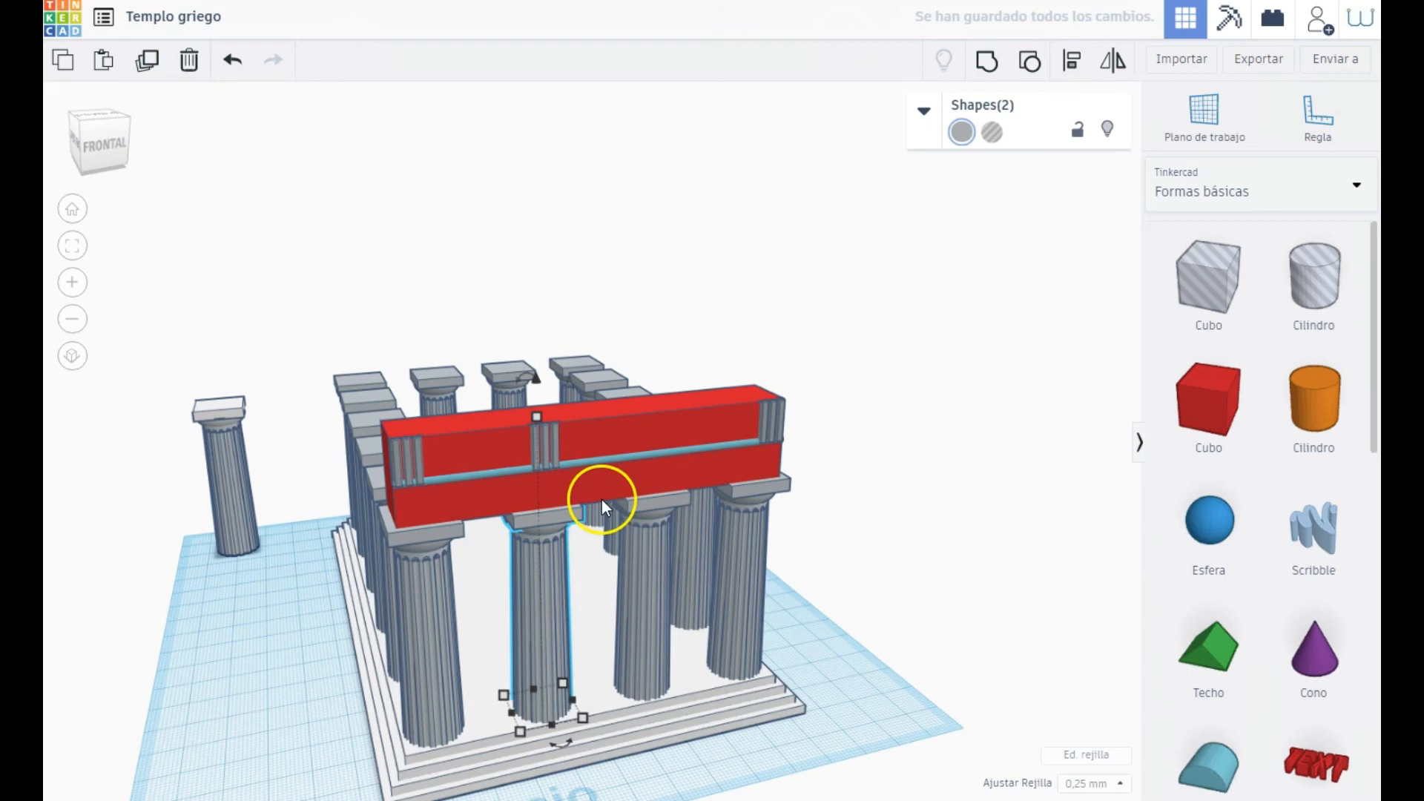
{"action": "key", "text": "ctrl+z"}
{"action": "left_click", "coordinate": [546, 446]}
{"action": "left_click", "coordinate": [148, 61]}
{"action": "left_click", "coordinate": [642, 579], "text": "shift"}
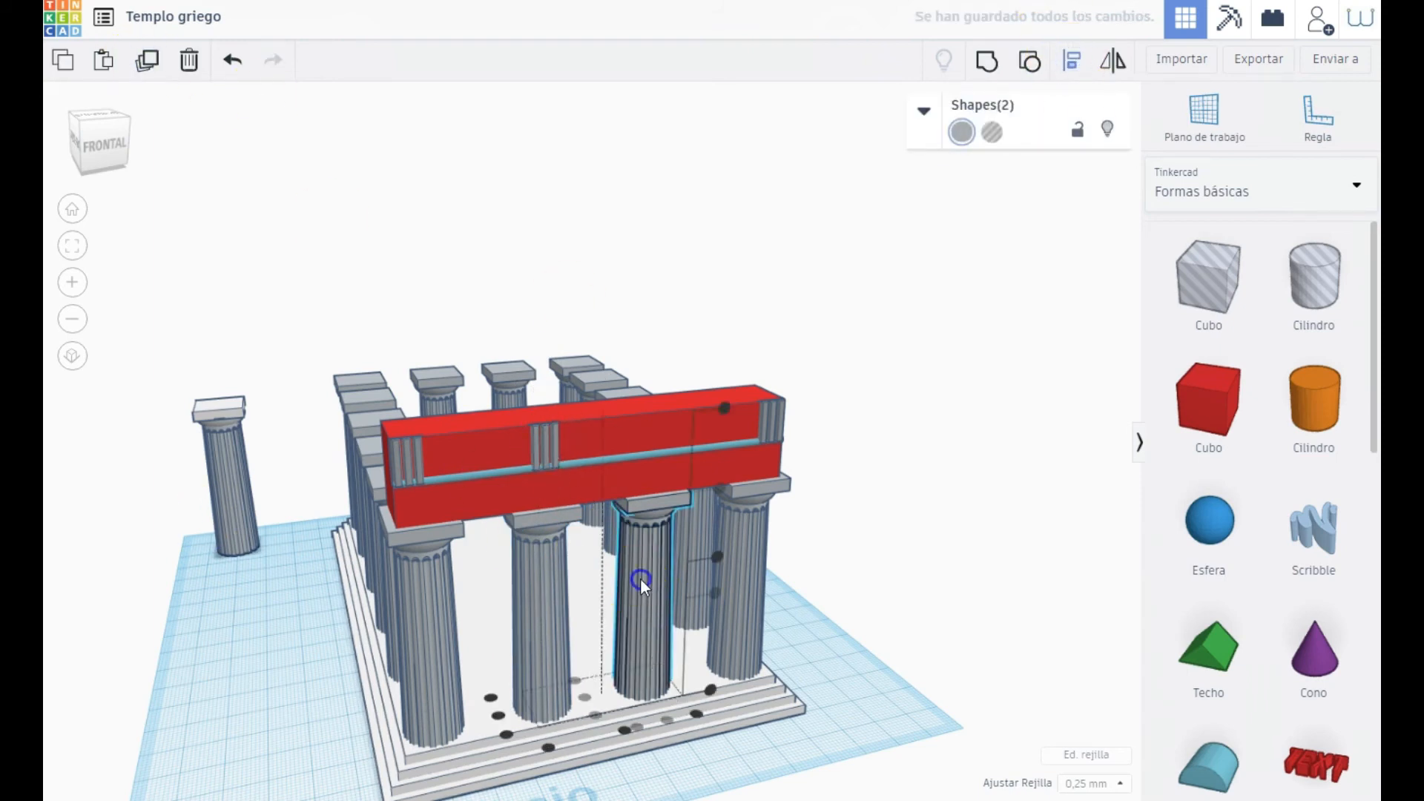
{"action": "left_click", "coordinate": [666, 721]}
{"action": "left_click", "coordinate": [754, 759]}
Step: Duplicate the triglyph above the third column and move the copy midway between the two middle columns
{"action": "left_click", "coordinate": [656, 441]}
{"action": "left_click", "coordinate": [149, 63]}
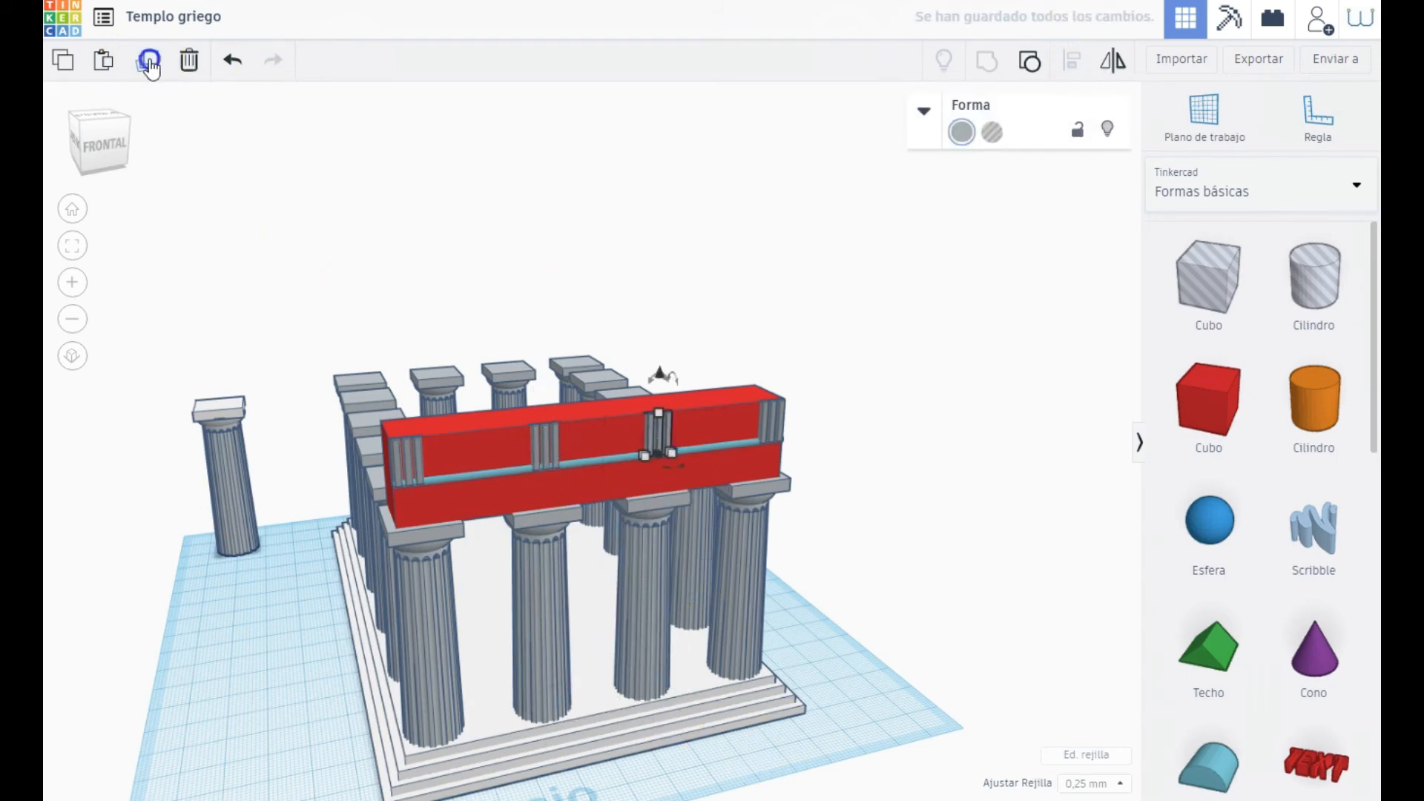
{"action": "right_click_drag", "start_coordinate": [740, 598], "coordinate": [660, 560]}
{"action": "key", "text": "shift+Left"}
{"action": "key", "text": "shift+Left"}
{"action": "key", "text": "shift+Left"}
{"action": "key", "text": "shift+Left"}
{"action": "key", "text": "shift+Left"}
{"action": "key", "text": "shift+Left"}
{"action": "key", "text": "Right"}
{"action": "key", "text": "Right"}
{"action": "key", "text": "Right"}
{"action": "key", "text": "Right"}
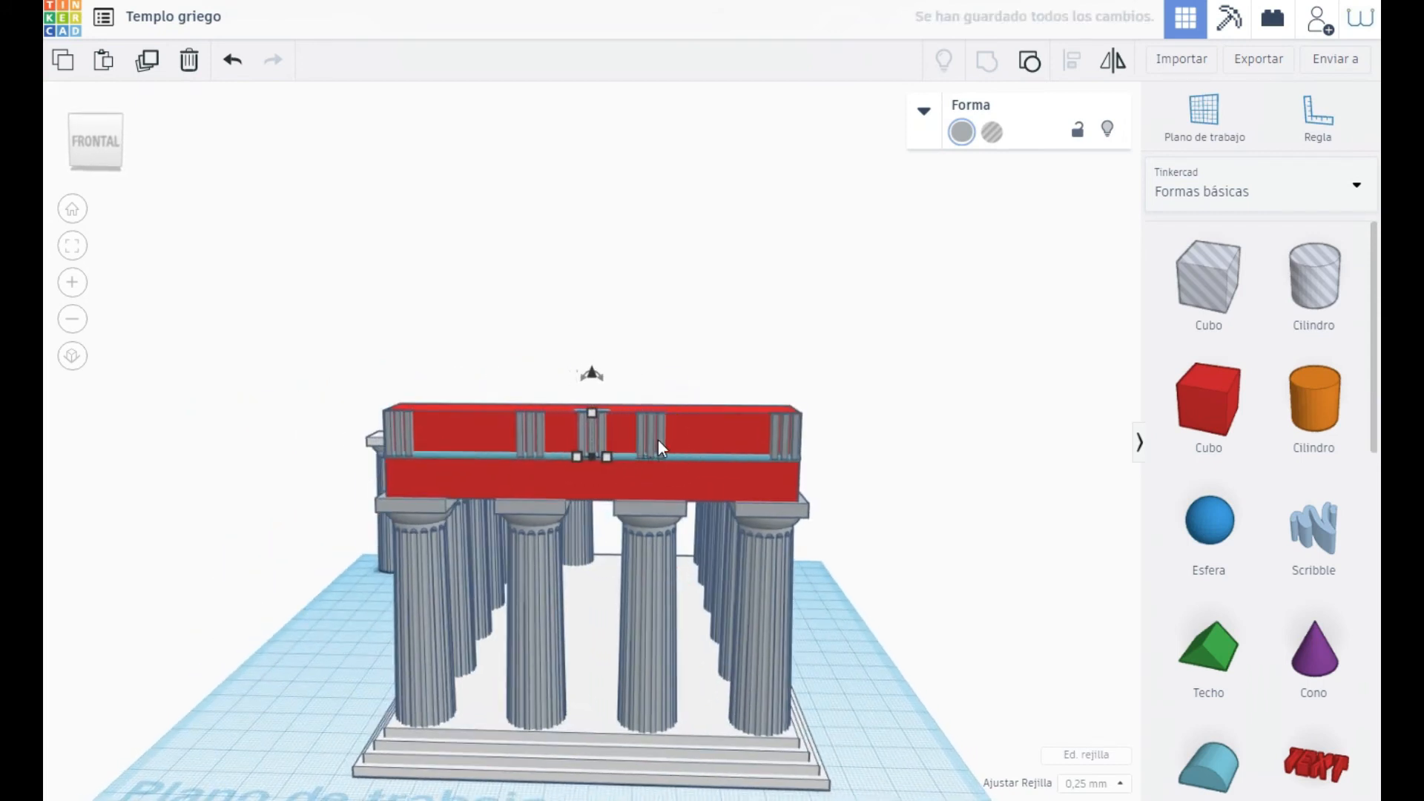
Step: Duplicate the middle triglyph and move the copy midway between the first and second front columns
{"action": "left_click", "coordinate": [150, 65]}
{"action": "key", "text": "shift+Left"}
{"action": "key", "text": "shift+Left"}
{"action": "key", "text": "shift+Left"}
{"action": "key", "text": "shift+Left"}
{"action": "key", "text": "shift+Left"}
{"action": "key", "text": "shift+Left"}
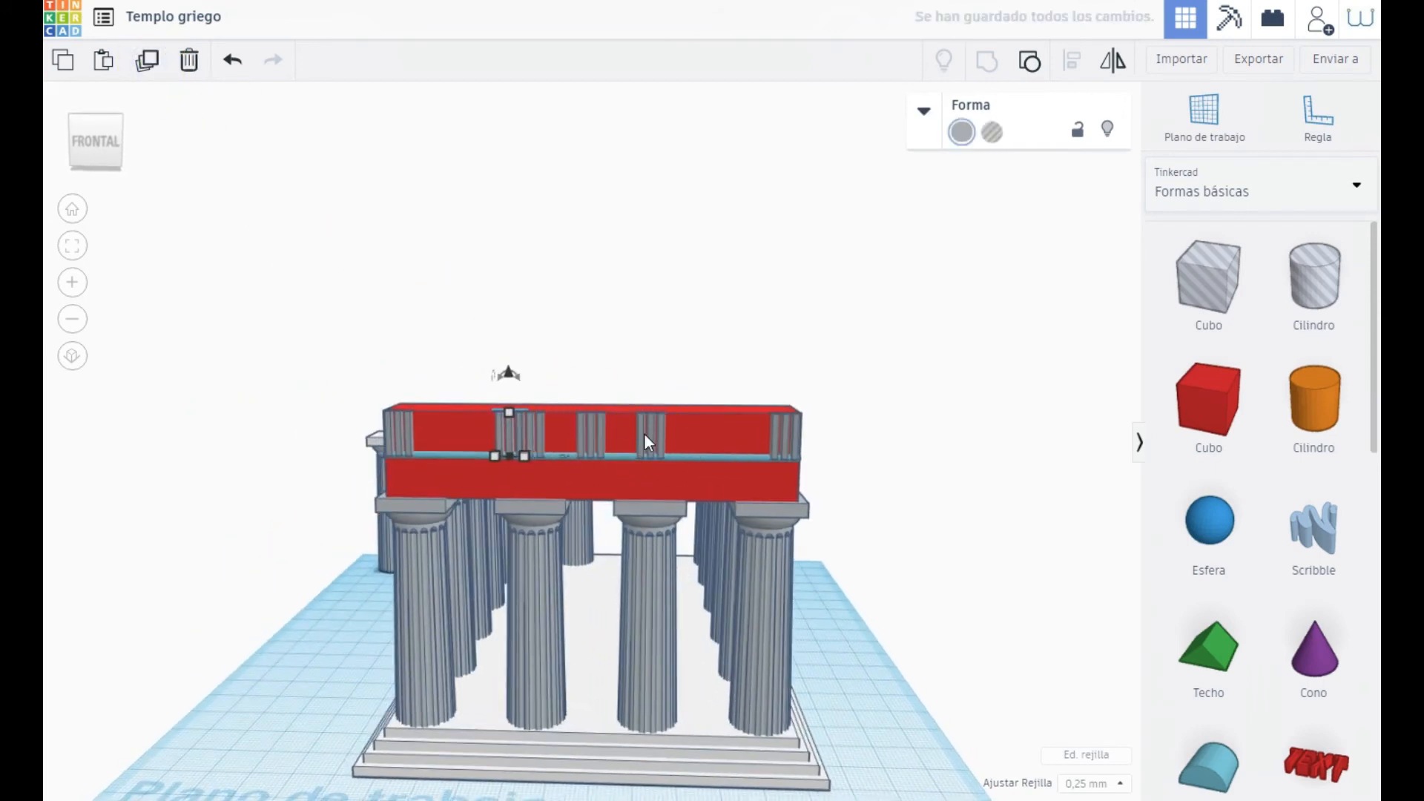
{"action": "key", "text": "shift+Left"}
{"action": "key", "text": "Right"}
{"action": "key", "text": "Right"}
{"action": "key", "text": "Right"}
{"action": "key", "text": "Right"}
{"action": "key", "text": "Right"}
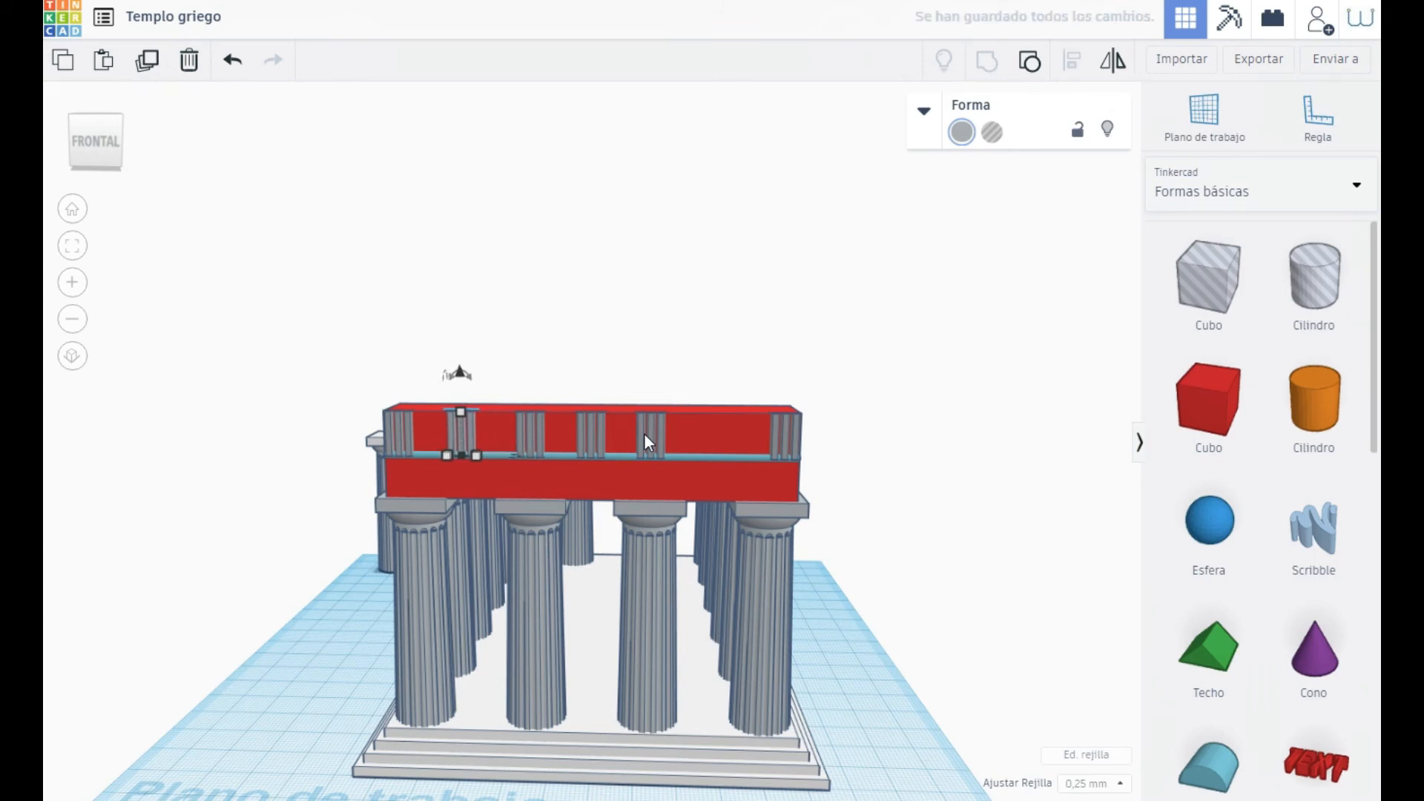
Step: Place a copy of the third column's triglyph midway between the third and fourth front columns
{"action": "right_click_drag", "start_coordinate": [388, 355], "coordinate": [426, 368]}
{"action": "left_click", "coordinate": [483, 464]}
{"action": "left_click", "coordinate": [657, 438]}
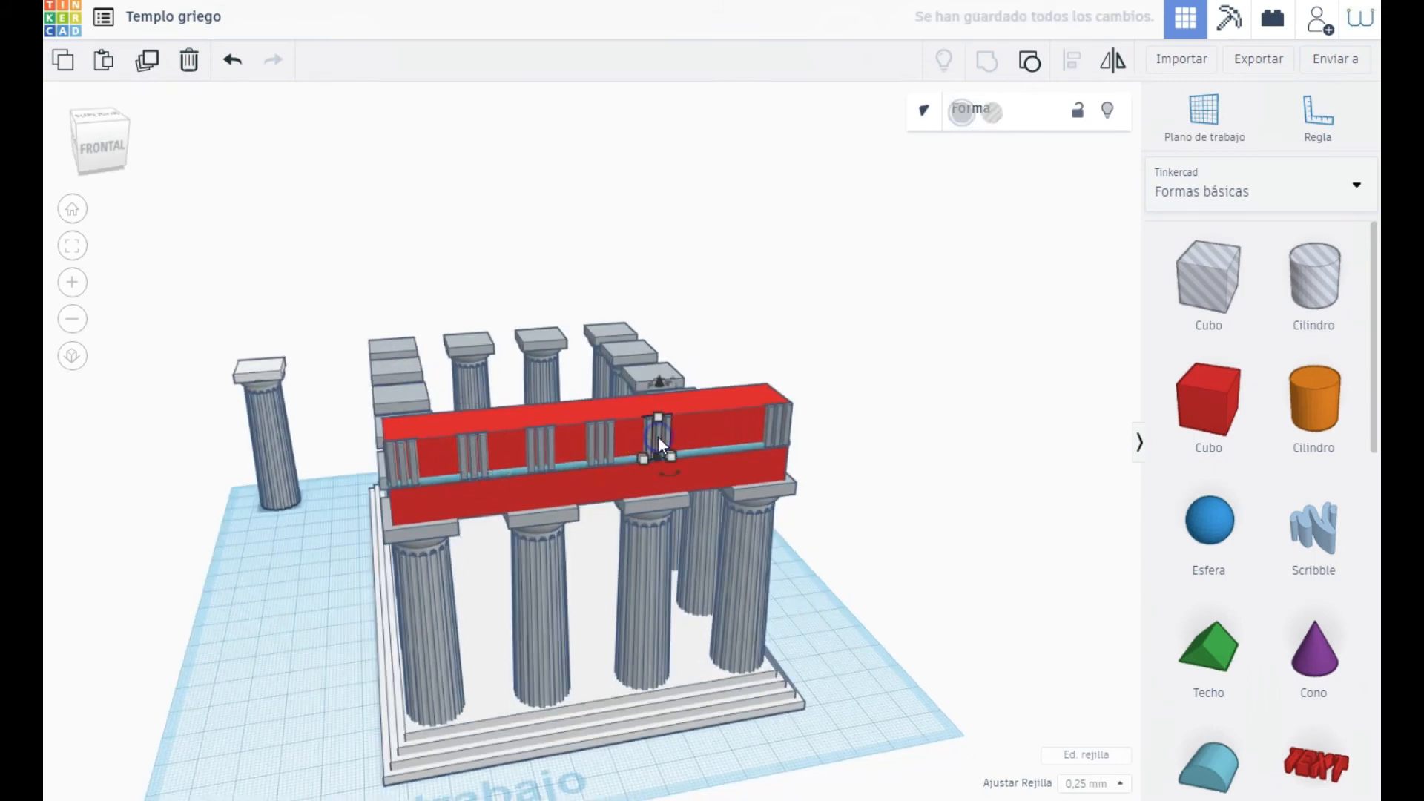
{"action": "key", "text": "Right"}
{"action": "key", "text": "Right"}
{"action": "key", "text": "Right"}
{"action": "right_click_drag", "start_coordinate": [657, 438], "coordinate": [782, 627]}
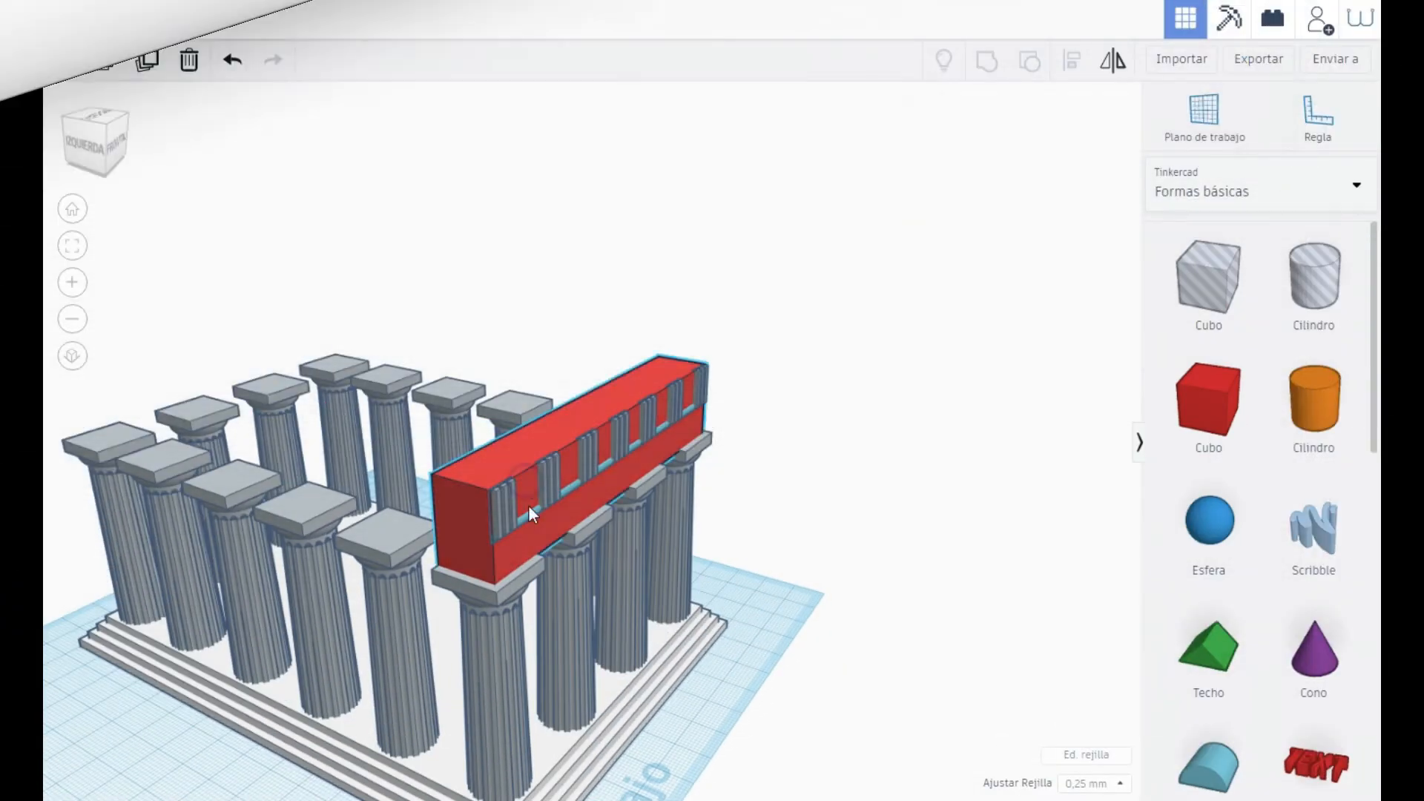
Step: Copy the front beam with its moulding strip and place the copy, turned 90°, over the left side columns
{"action": "left_click", "coordinate": [528, 505]}
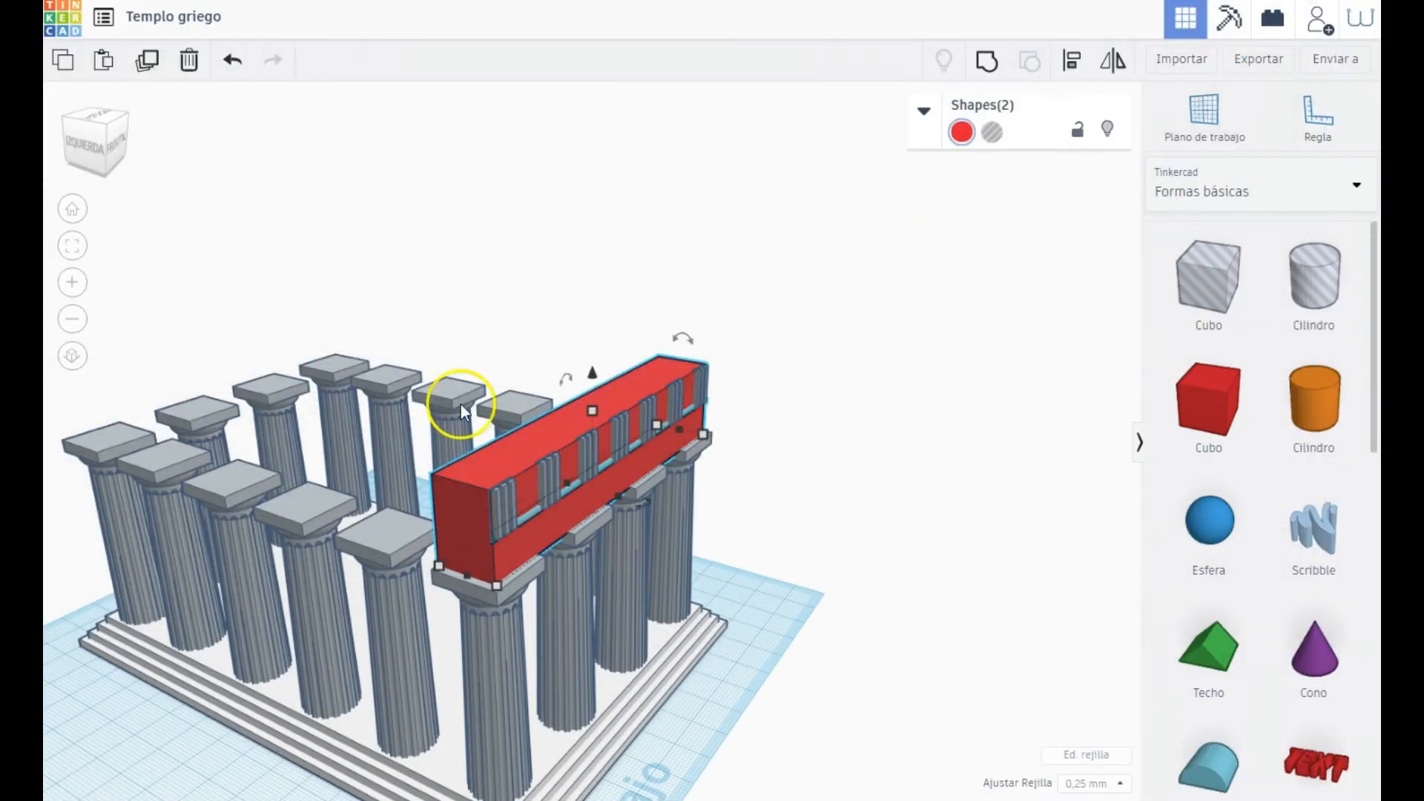
{"action": "key", "text": "ctrl+v"}
{"action": "left_click_drag", "start_coordinate": [671, 468], "coordinate": [516, 461]}
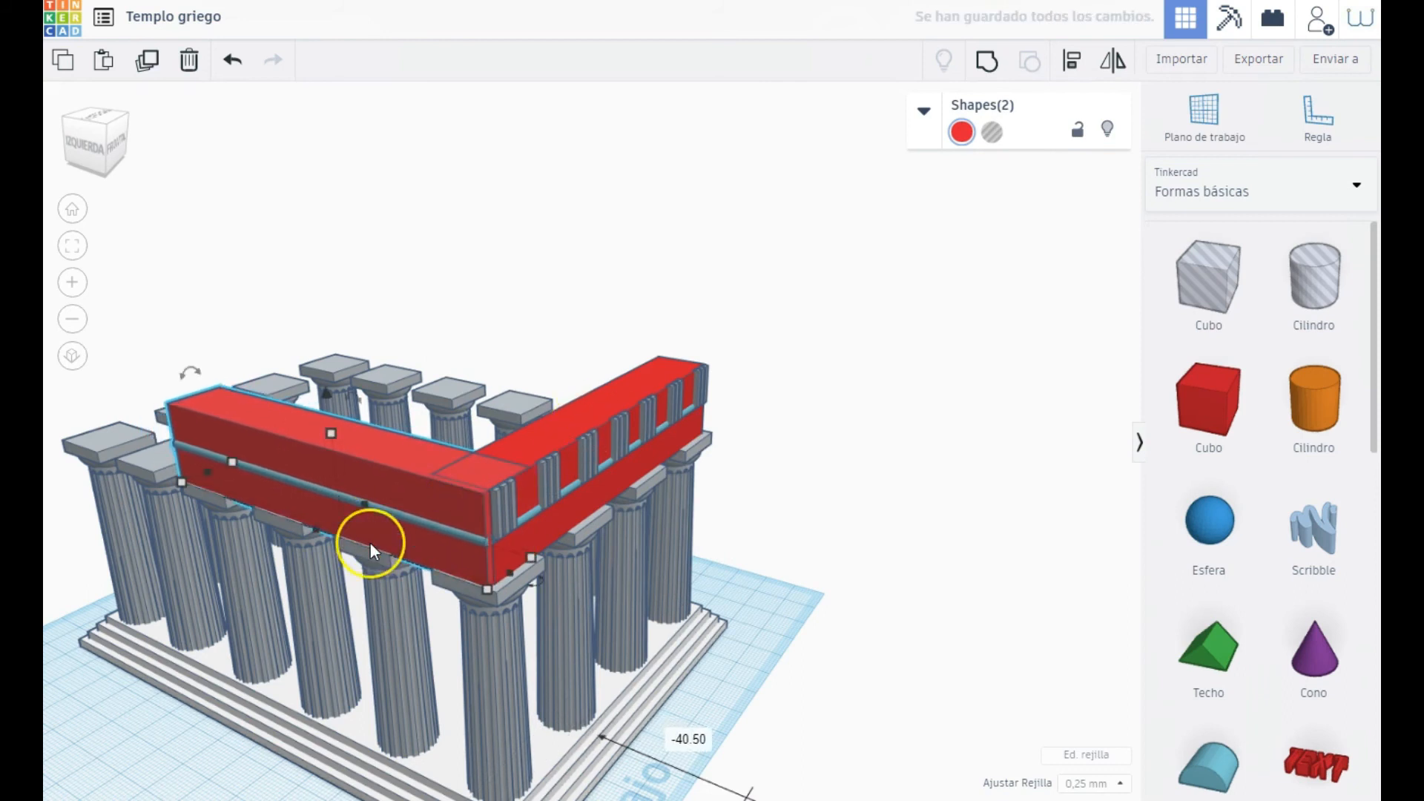
Step: Lengthen the side beam and its moulding strip to reach the last column at the rear
{"action": "scroll", "coordinate": [371, 544], "scroll_direction": "up", "scroll_amount": 3}
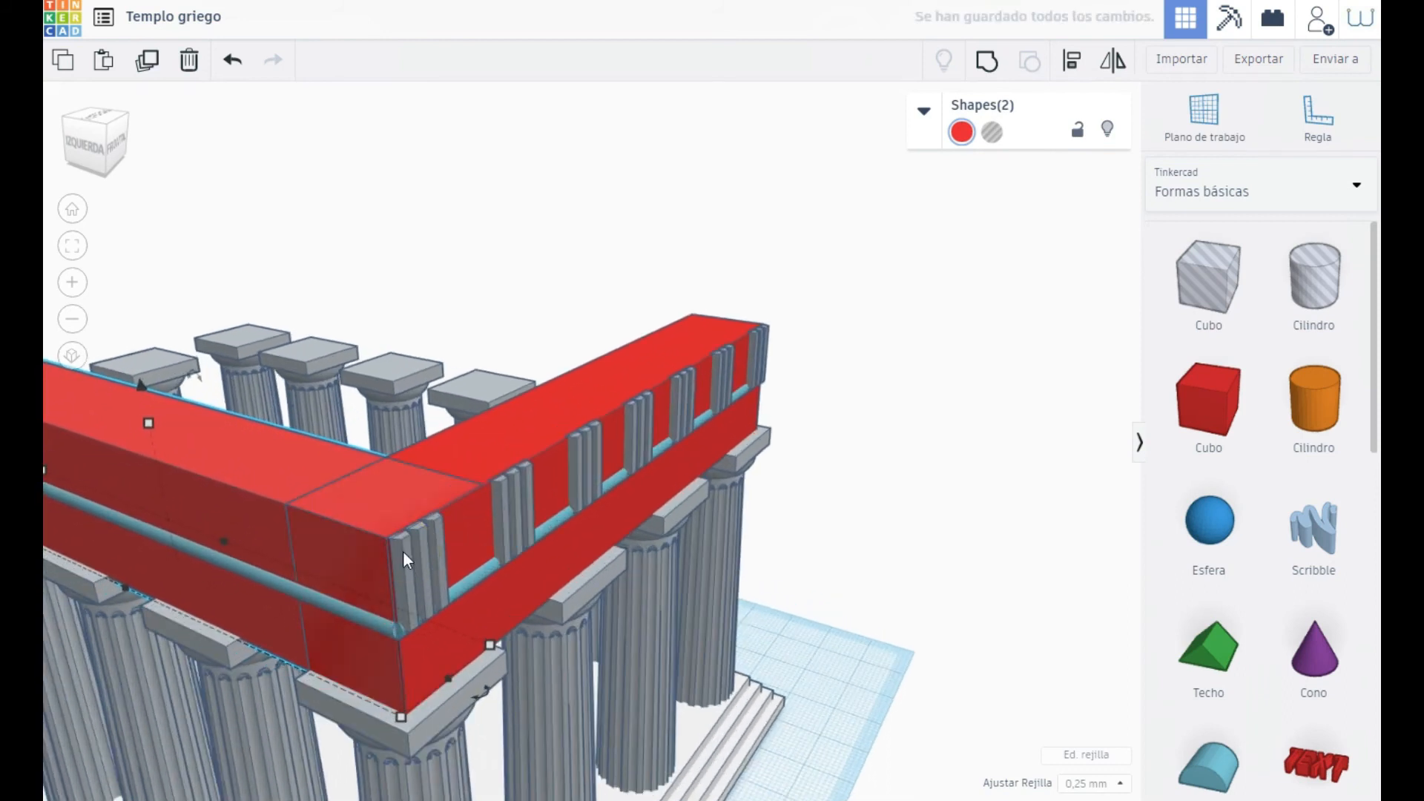
{"action": "scroll", "coordinate": [349, 510], "scroll_direction": "down", "scroll_amount": 5}
{"action": "right_click_drag", "start_coordinate": [268, 464], "coordinate": [424, 653]}
{"action": "left_click_drag", "start_coordinate": [425, 652], "coordinate": [197, 741]}
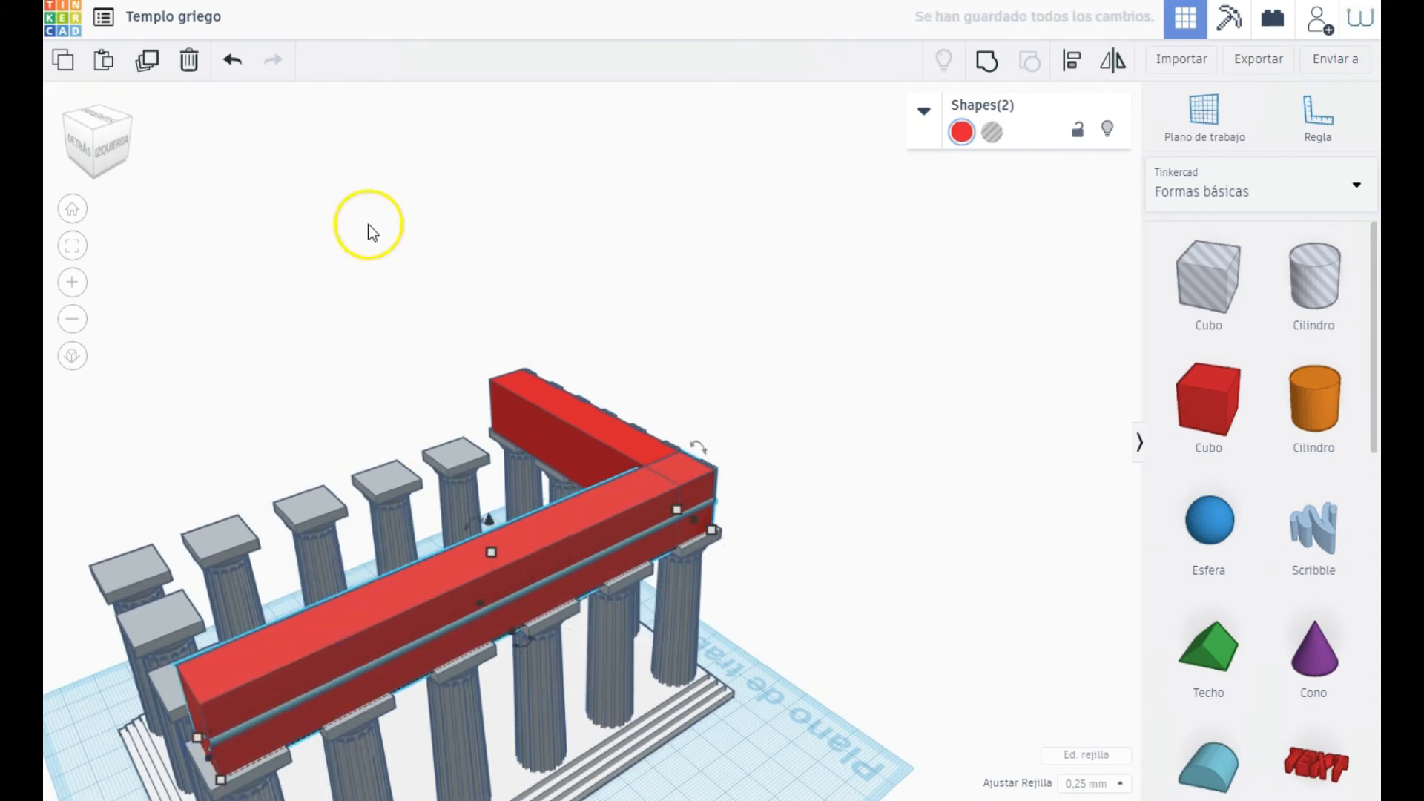
{"action": "left_click", "coordinate": [1112, 59]}
{"action": "left_click", "coordinate": [486, 556]}
{"action": "key", "text": "ctrl+z"}
{"action": "left_click", "coordinate": [150, 61]}
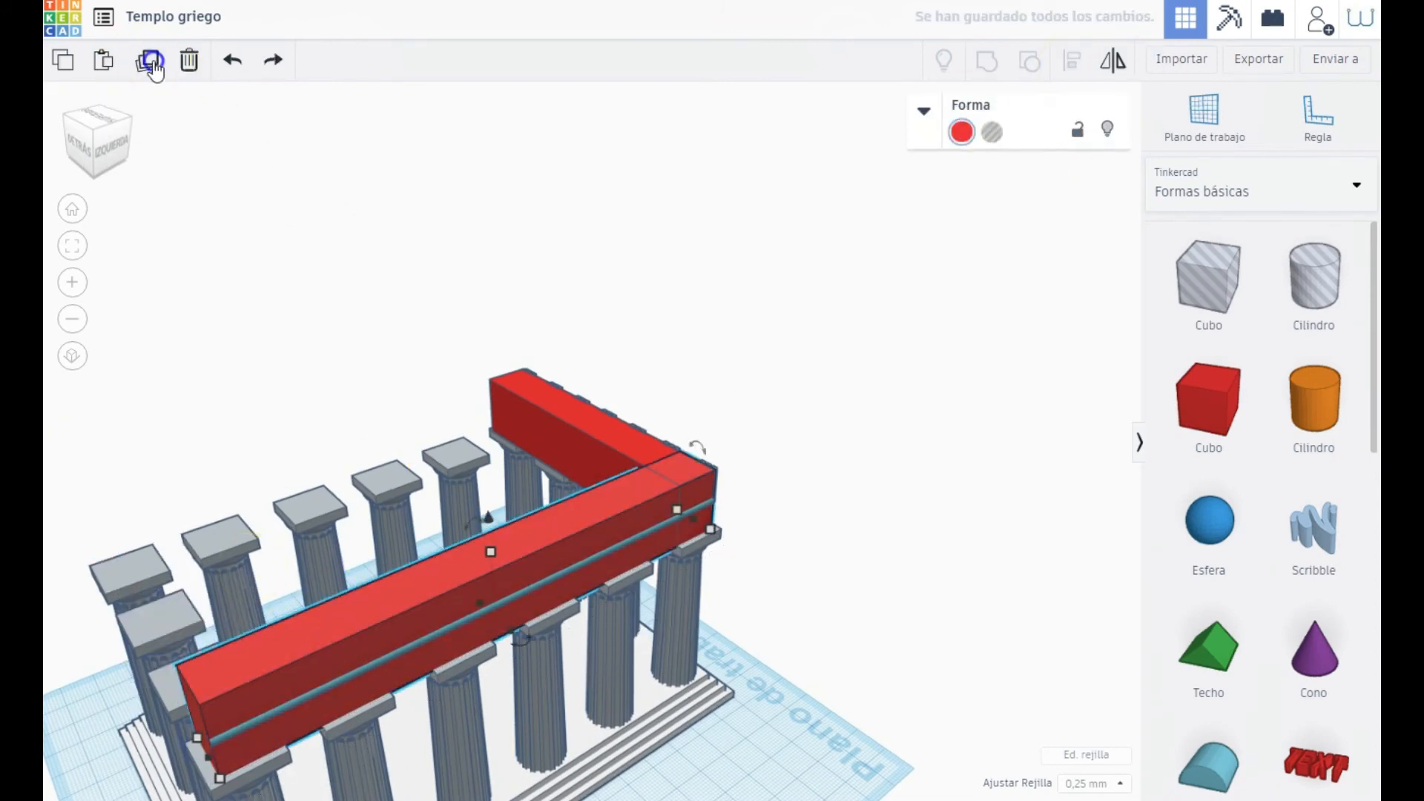
{"action": "left_click", "coordinate": [1112, 59]}
{"action": "left_click", "coordinate": [725, 518]}
{"action": "right_click_drag", "start_coordinate": [725, 518], "coordinate": [712, 605]}
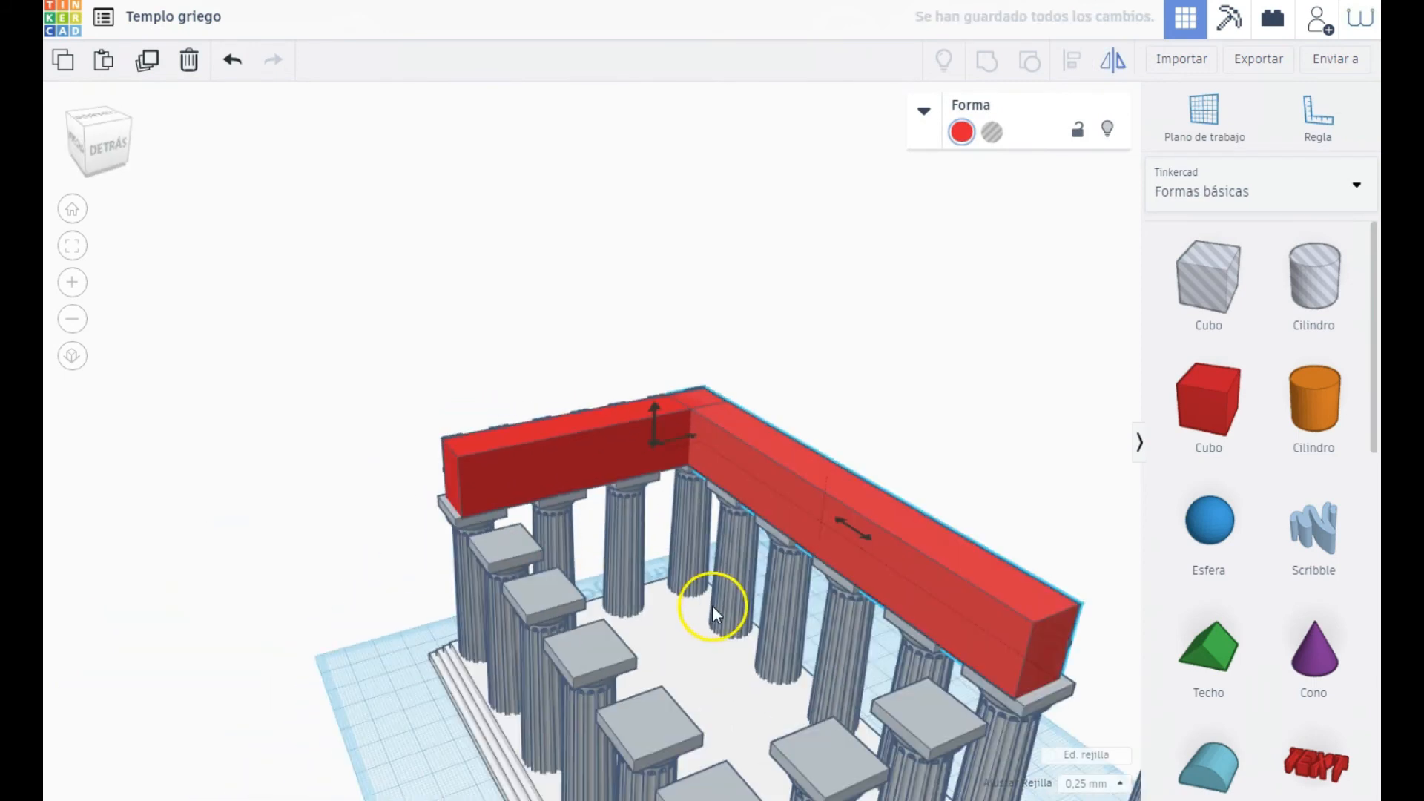
{"action": "key", "text": "ctrl+z"}
Step: Select the side beam with its moulding strip, duplicate both and mirror the copy so the strip faces the opposite side
{"action": "right_click_drag", "start_coordinate": [896, 558], "coordinate": [893, 463]}
{"action": "left_click", "coordinate": [567, 678]}
{"action": "left_click", "coordinate": [537, 646], "text": "shift"}
{"action": "left_click", "coordinate": [140, 60]}
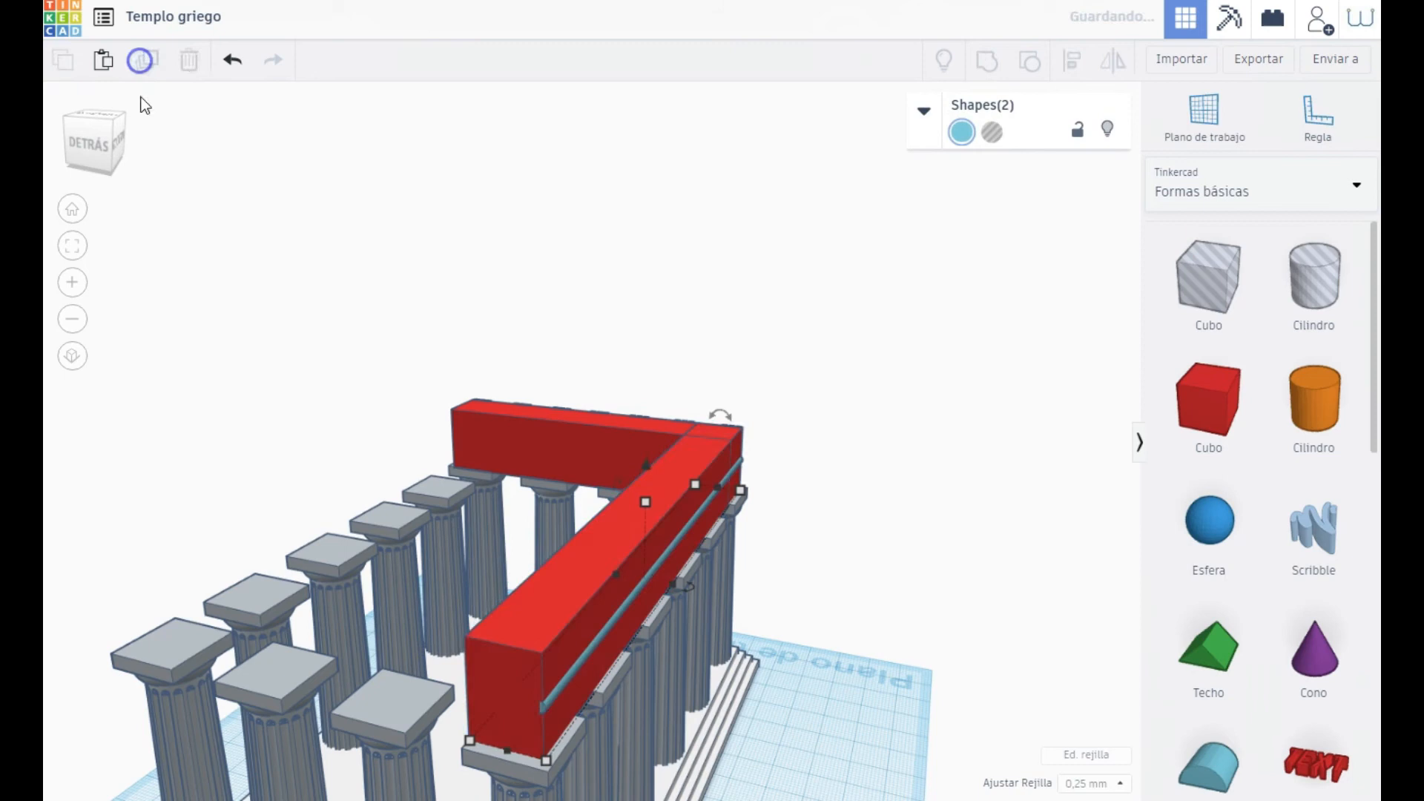
{"action": "right_click_drag", "start_coordinate": [146, 105], "coordinate": [396, 393]}
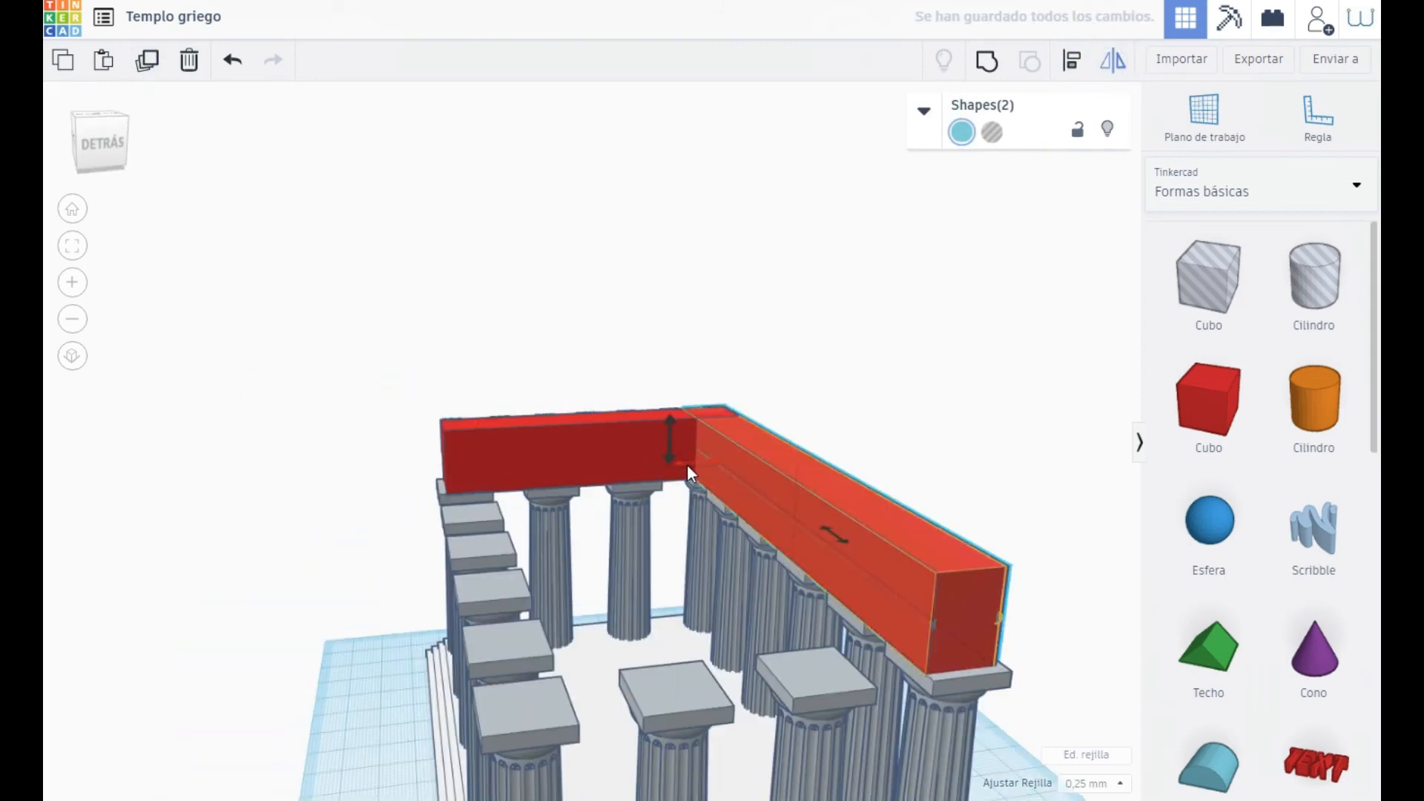
Step: Move the mirrored beam across the temple onto the opposite side row of columns
{"action": "key", "text": "Left"}
{"action": "key", "text": "Left"}
{"action": "key", "text": "Left"}
{"action": "key", "text": "Left"}
{"action": "key", "text": "Left"}
{"action": "key", "text": "Left"}
{"action": "key", "text": "Left"}
{"action": "key", "text": "Left"}
{"action": "key", "text": "Left"}
{"action": "key", "text": "Left"}
{"action": "key", "text": "Left"}
{"action": "key", "text": "Left"}
{"action": "key", "text": "Left"}
{"action": "key", "text": "Left"}
{"action": "key", "text": "Left"}
{"action": "key", "text": "Left"}
{"action": "key", "text": "Left"}
{"action": "key", "text": "Left"}
{"action": "key", "text": "Left"}
{"action": "key", "text": "Left"}
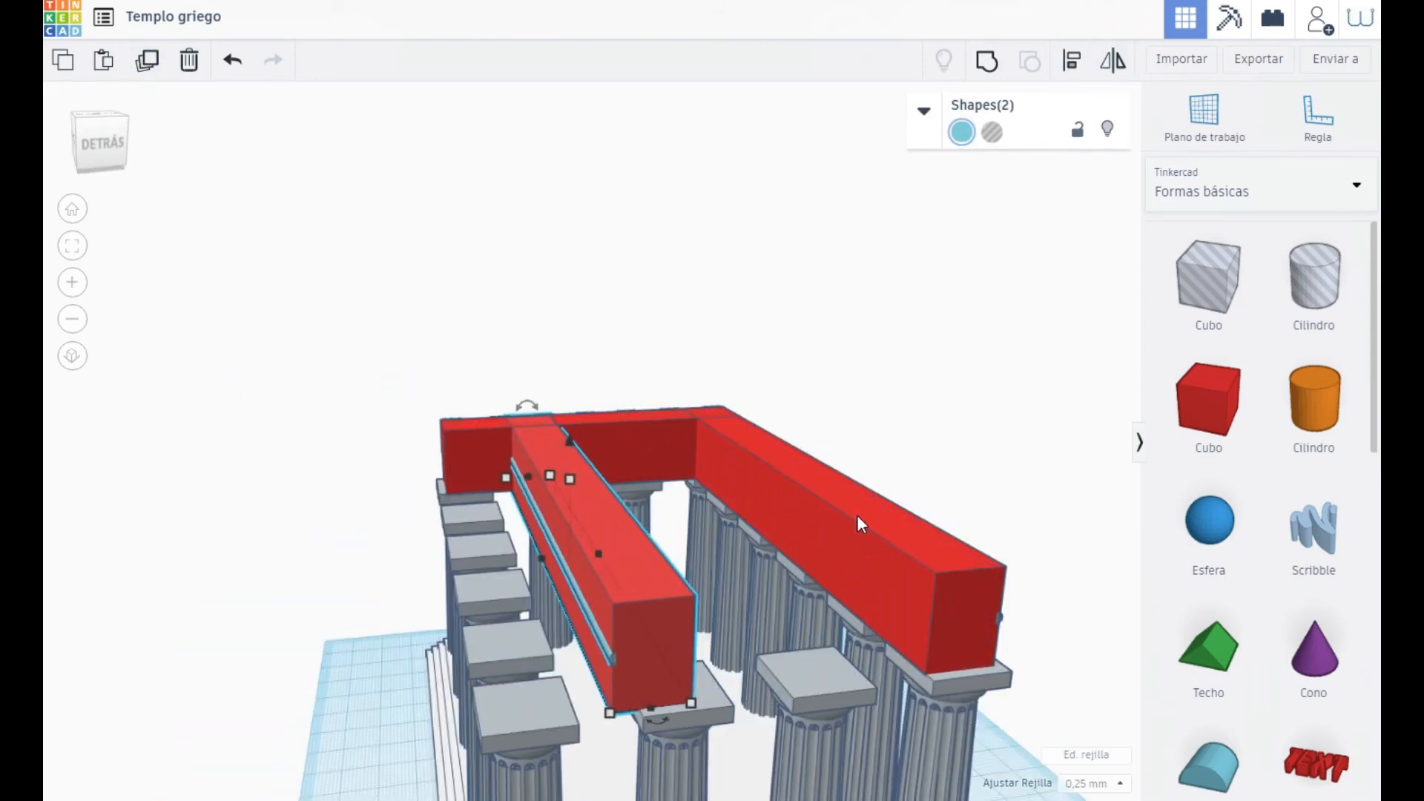
{"action": "right_click_drag", "start_coordinate": [319, 327], "coordinate": [629, 466]}
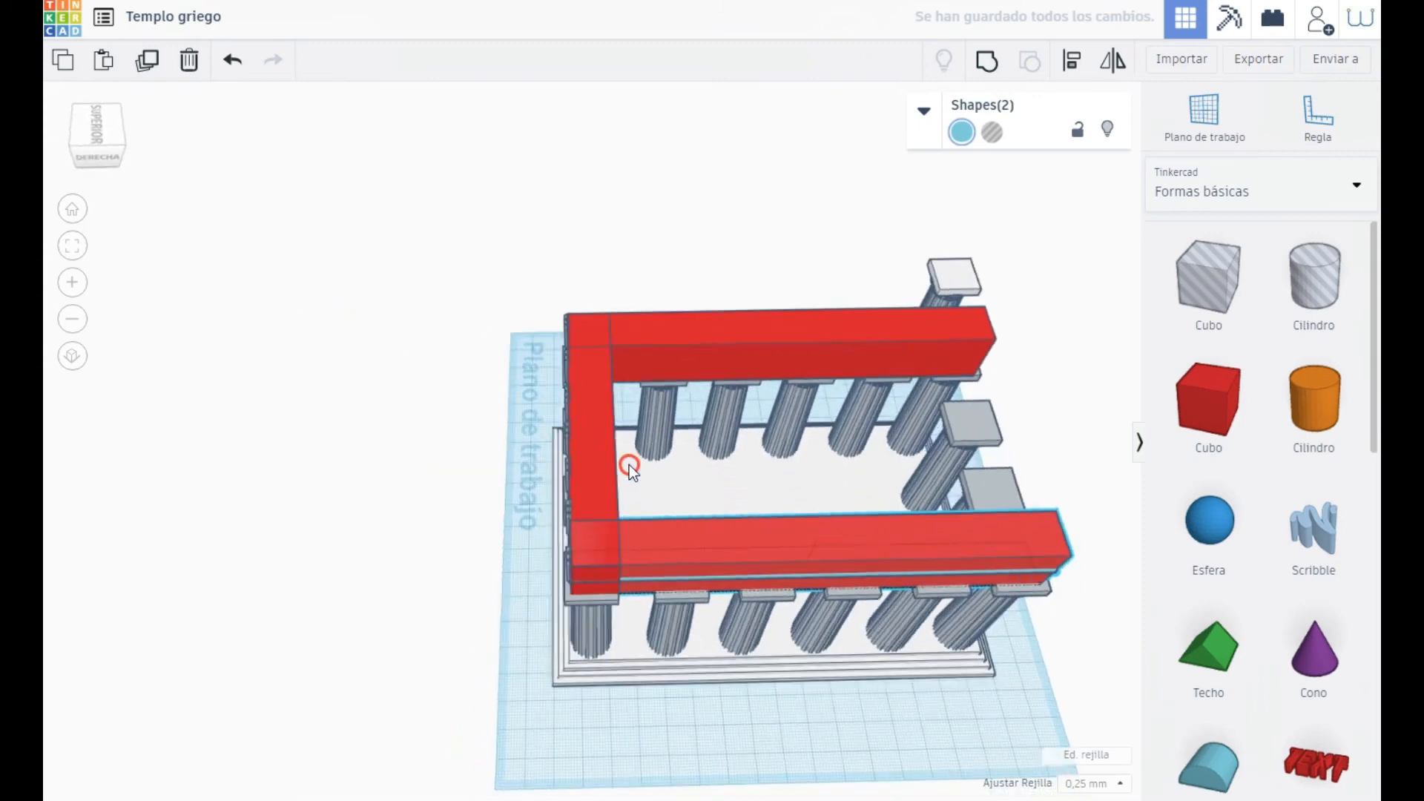
Step: Nudge the mirrored side beam outward until it is flush with the front beam's end at the corner
{"action": "scroll", "coordinate": [628, 466], "scroll_direction": "up", "scroll_amount": 3}
{"action": "middle_click_drag", "start_coordinate": [591, 622], "coordinate": [643, 457]}
{"action": "scroll", "coordinate": [642, 457], "scroll_direction": "up", "scroll_amount": 4}
{"action": "right_click_drag", "start_coordinate": [755, 287], "coordinate": [443, 292]}
{"action": "key", "text": "Left"}
{"action": "key", "text": "Left"}
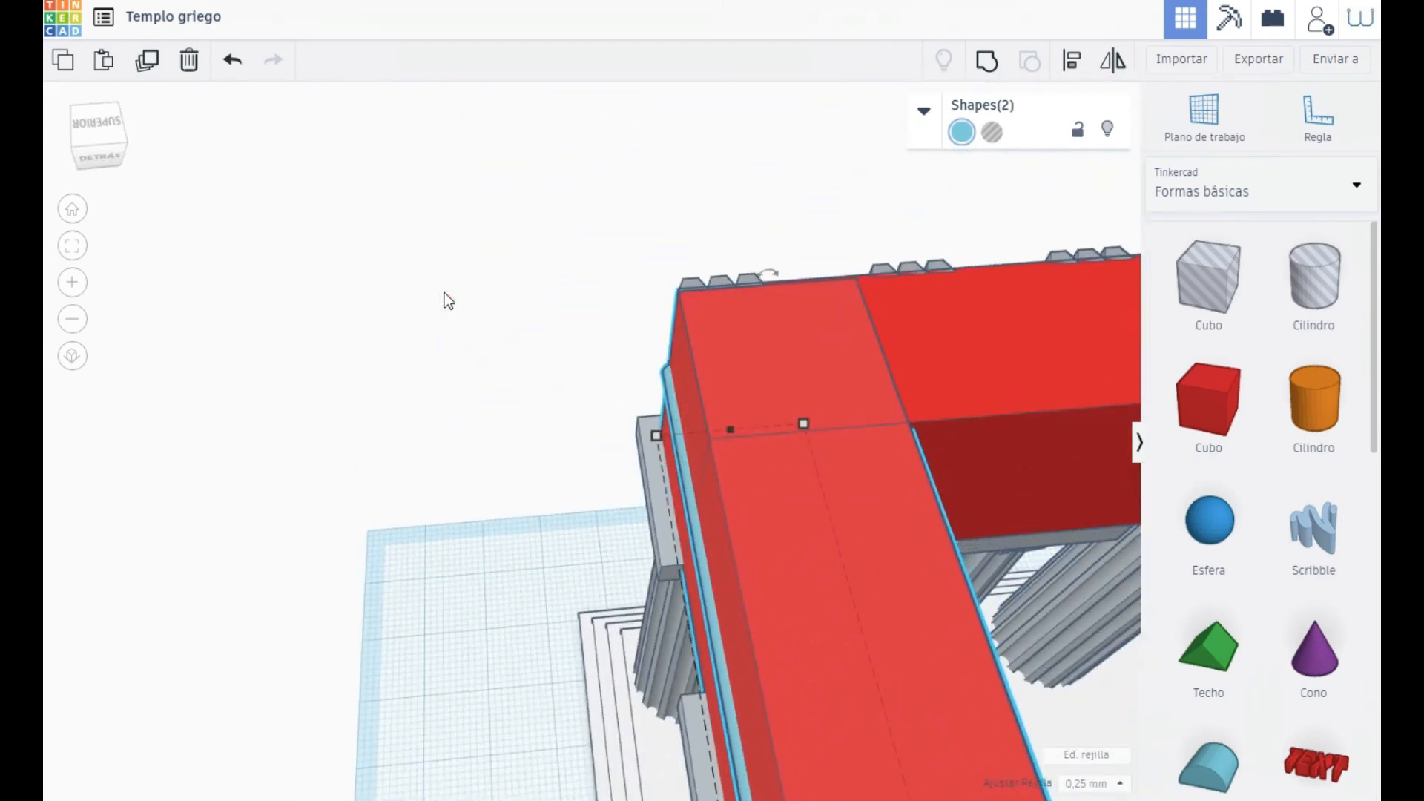
Step: Group the front beam, its moulding strip and all its triglyphs into one shape and color it grey
{"action": "scroll", "coordinate": [719, 489], "scroll_direction": "down", "scroll_amount": 5}
{"action": "left_click", "coordinate": [509, 322]}
{"action": "right_click_drag", "start_coordinate": [519, 326], "coordinate": [360, 417]}
{"action": "left_click", "coordinate": [324, 320]}
{"action": "left_click", "coordinate": [316, 348], "text": "shift"}
{"action": "left_click", "coordinate": [287, 323], "text": "shift"}
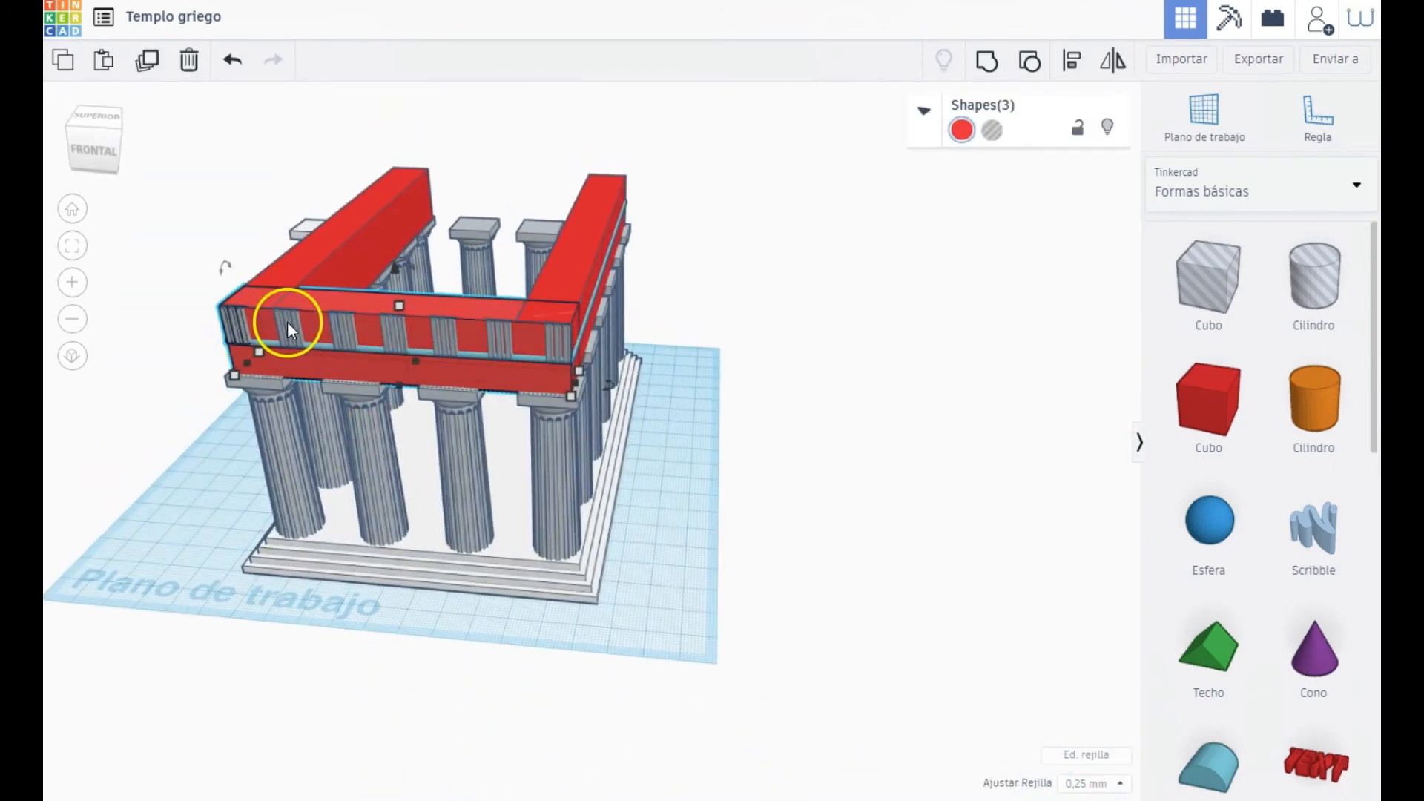
{"action": "left_click", "coordinate": [396, 334], "text": "shift"}
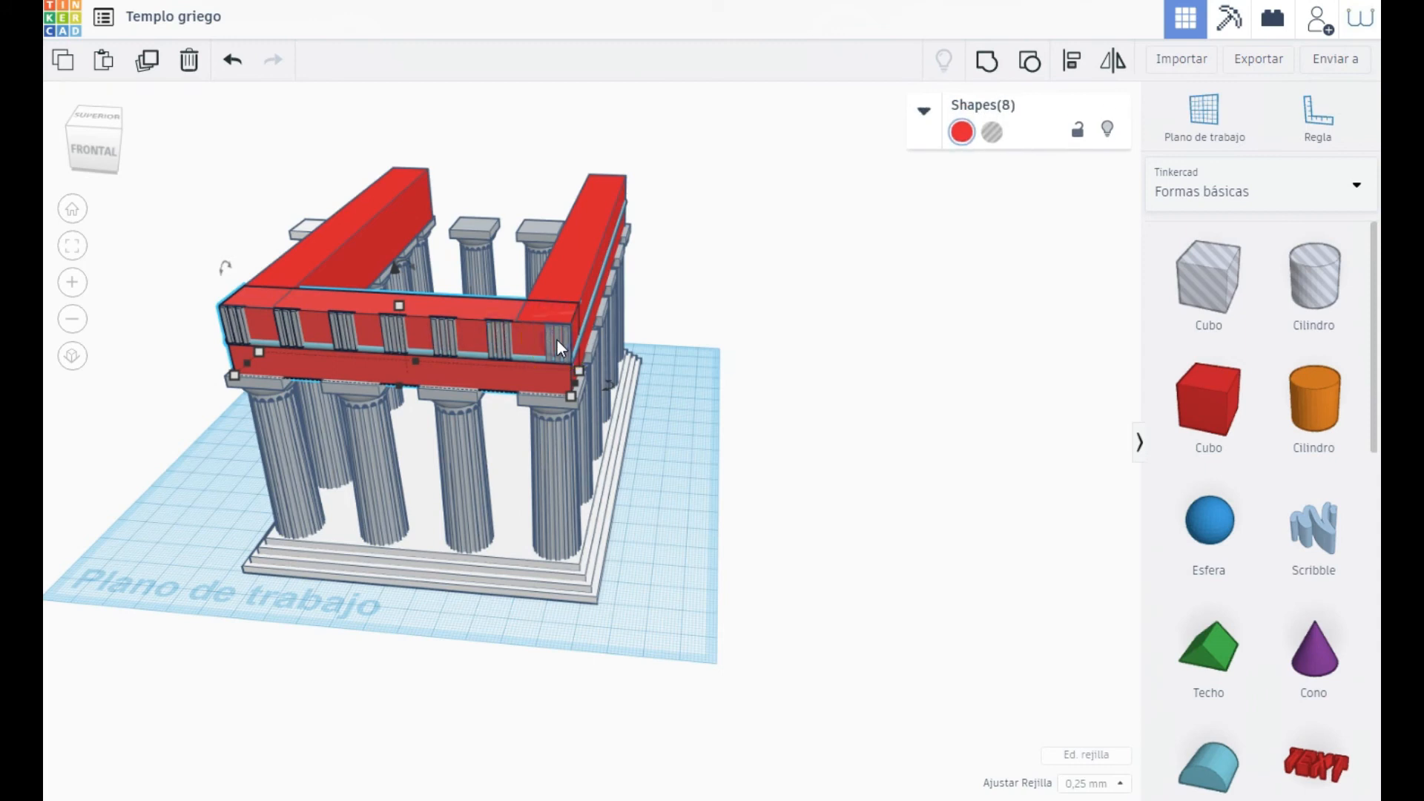
{"action": "left_click", "coordinate": [986, 61]}
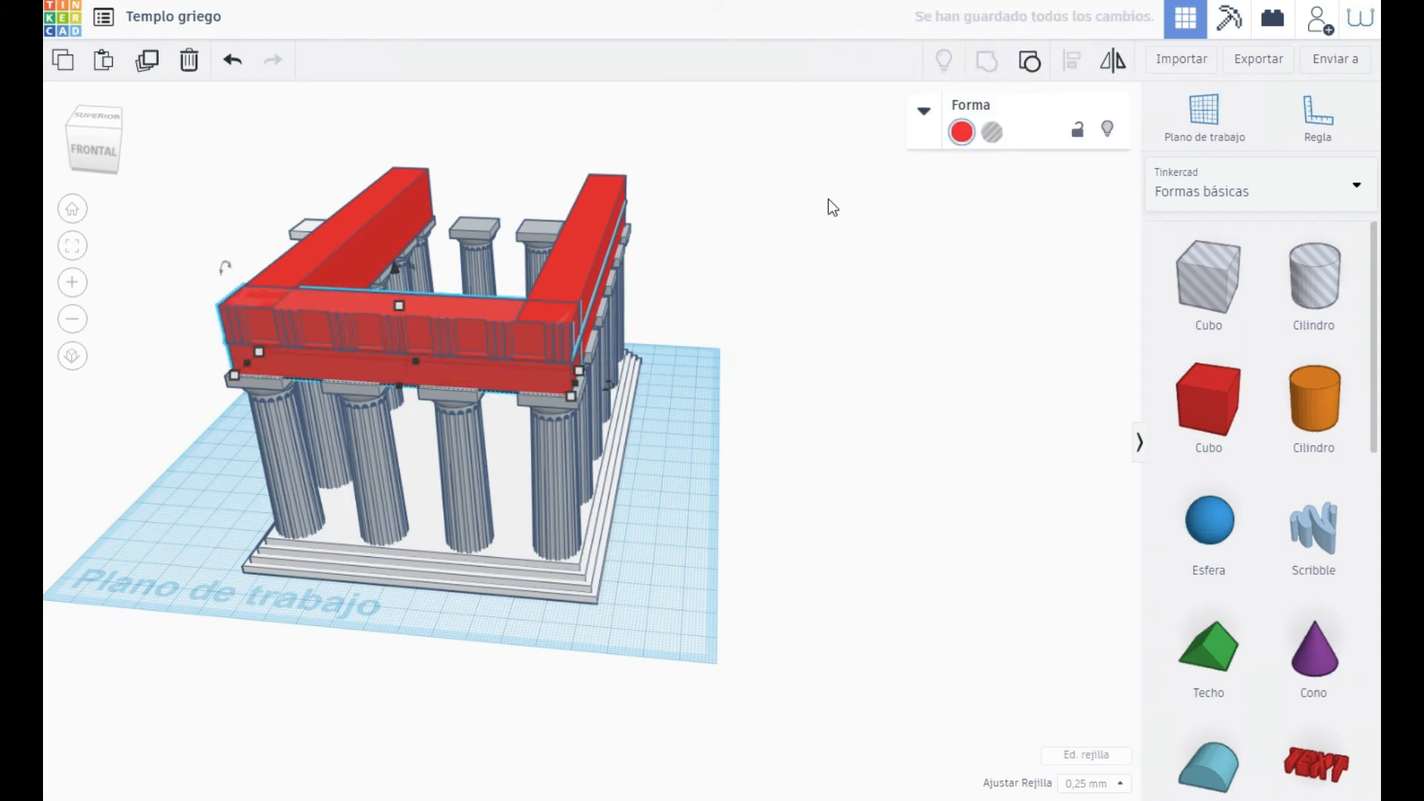
{"action": "left_click", "coordinate": [962, 135]}
{"action": "left_click", "coordinate": [1311, 215]}
Step: Duplicate the grey front beam group, mirrored front to back, and place the copy over the rear columns
{"action": "left_click", "coordinate": [149, 60]}
{"action": "left_click", "coordinate": [1110, 62]}
{"action": "left_click", "coordinate": [219, 367]}
{"action": "right_click_drag", "start_coordinate": [524, 356], "coordinate": [893, 380]}
{"action": "left_click", "coordinate": [892, 372], "text": "shift"}
{"action": "right_click_drag", "start_coordinate": [182, 325], "coordinate": [518, 558]}
{"action": "left_click", "coordinate": [325, 664]}
{"action": "left_click", "coordinate": [593, 628]}
{"action": "key", "text": "ctrl+Up"}
{"action": "key", "text": "ctrl+Up"}
{"action": "key", "text": "ctrl+Up"}
Step: Group the right side beam with its moulding strip and color the group grey
{"action": "left_click", "coordinate": [334, 636]}
{"action": "left_click", "coordinate": [518, 559]}
{"action": "left_click", "coordinate": [522, 594], "text": "shift"}
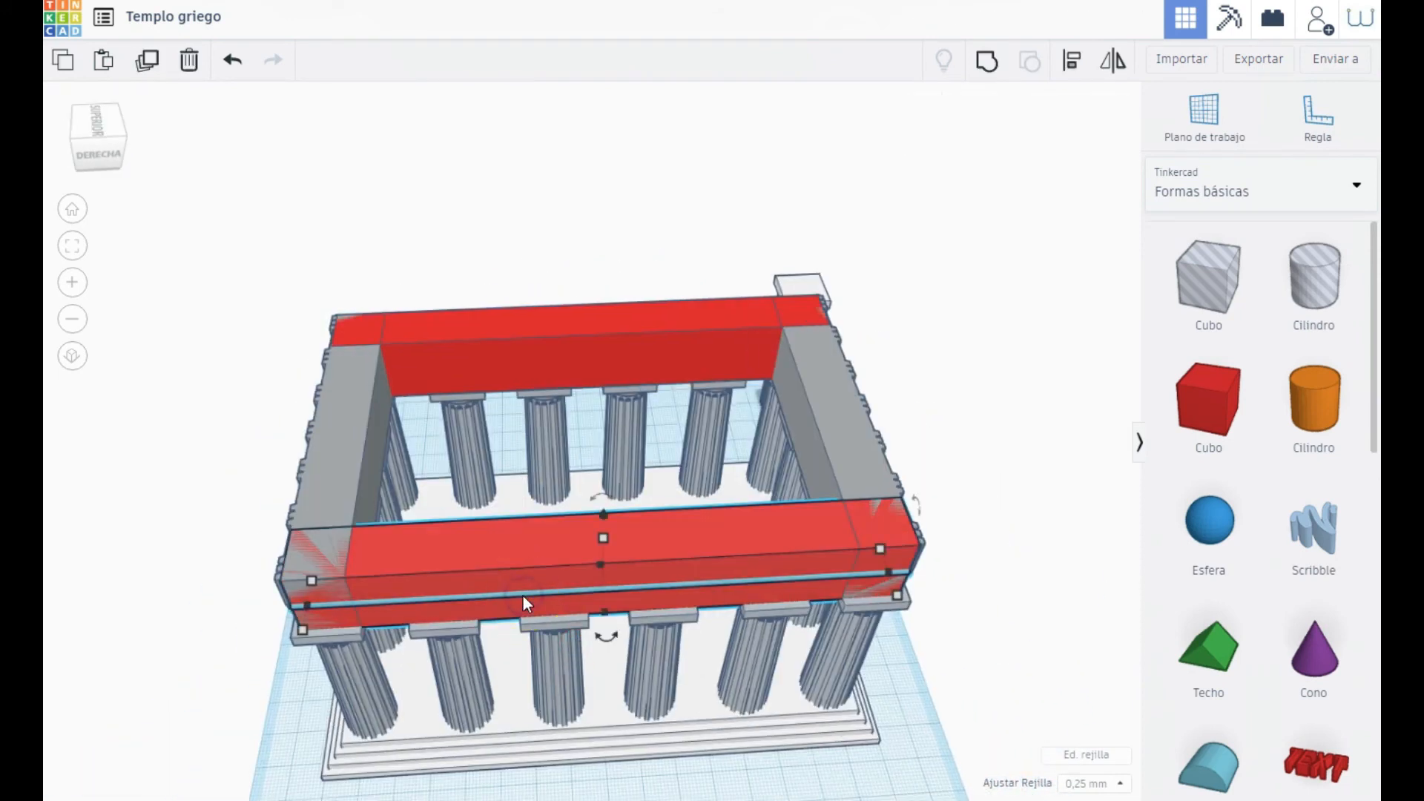
{"action": "left_click", "coordinate": [986, 67]}
{"action": "left_click", "coordinate": [961, 132]}
{"action": "left_click", "coordinate": [1309, 216]}
{"action": "right_click_drag", "start_coordinate": [853, 334], "coordinate": [632, 447]}
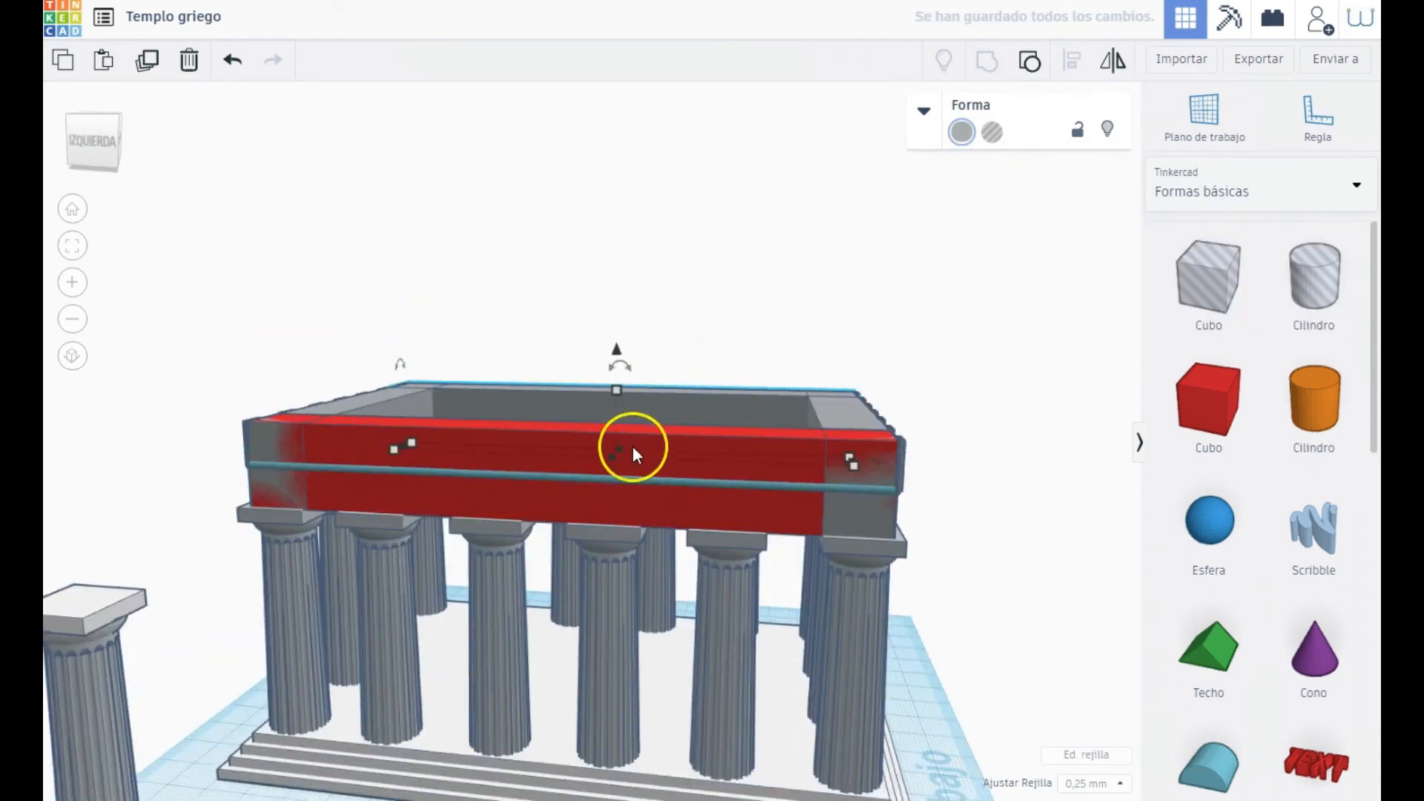
Step: Group the left side beam with its moulding strip and color the group grey
{"action": "left_click", "coordinate": [627, 452]}
{"action": "left_click", "coordinate": [604, 478], "text": "shift"}
{"action": "left_click", "coordinate": [987, 60]}
{"action": "left_click", "coordinate": [965, 132]}
{"action": "left_click", "coordinate": [1316, 214]}
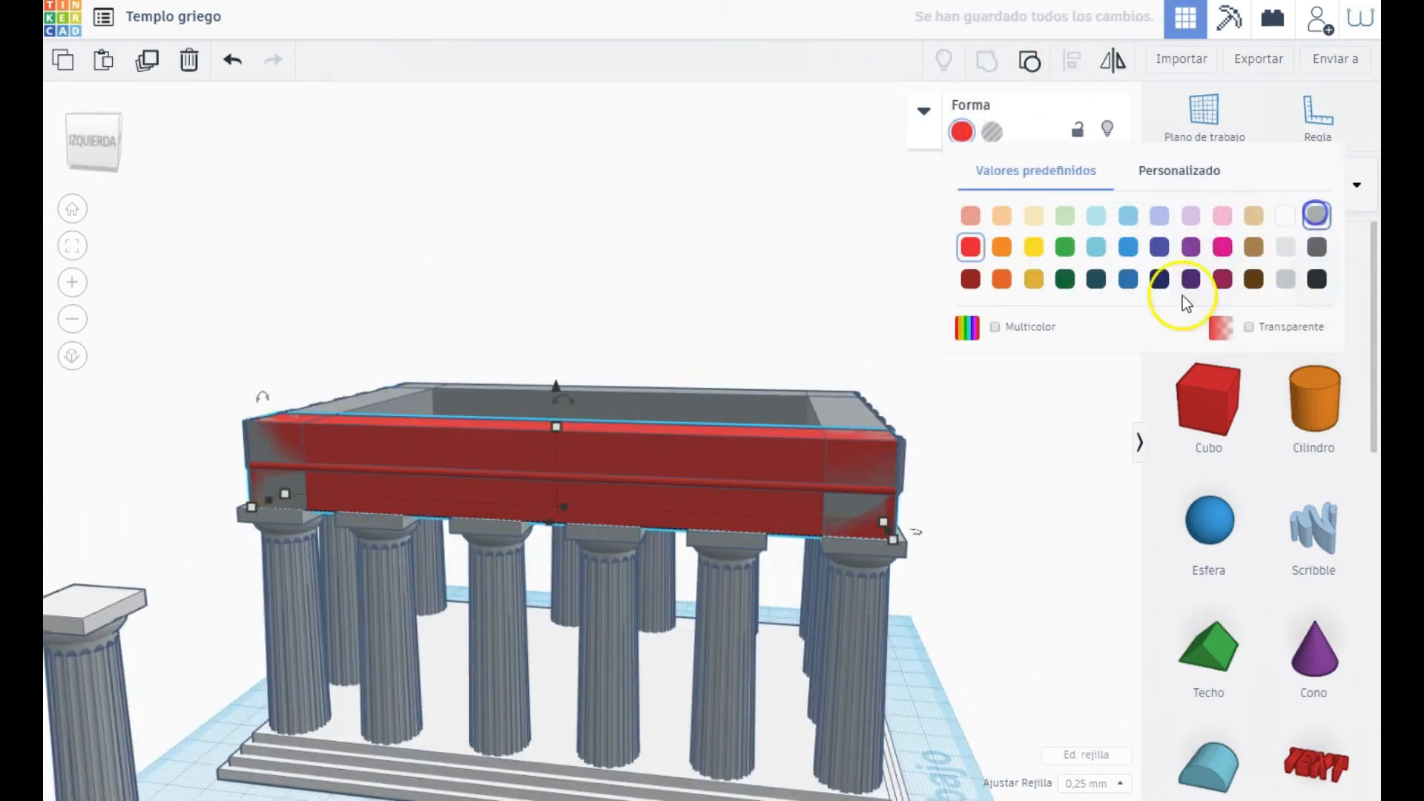
Step: Ungroup the front beam to free its triglyphs, regroup only the beam with its moulding strip, and color that group grey
{"action": "right_click_drag", "start_coordinate": [932, 482], "coordinate": [686, 552]}
{"action": "left_click", "coordinate": [688, 563]}
{"action": "left_click", "coordinate": [1028, 62]}
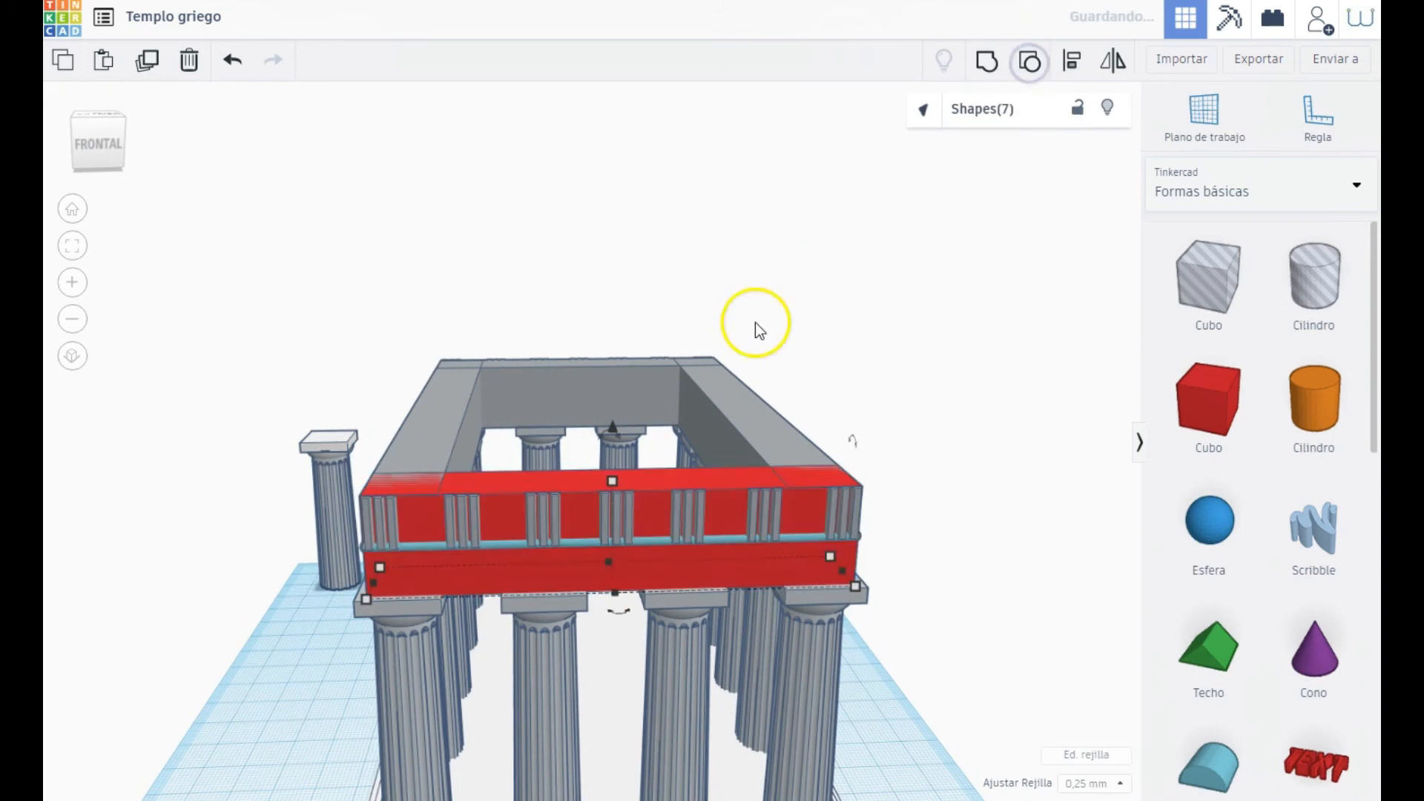
{"action": "left_click", "coordinate": [987, 61]}
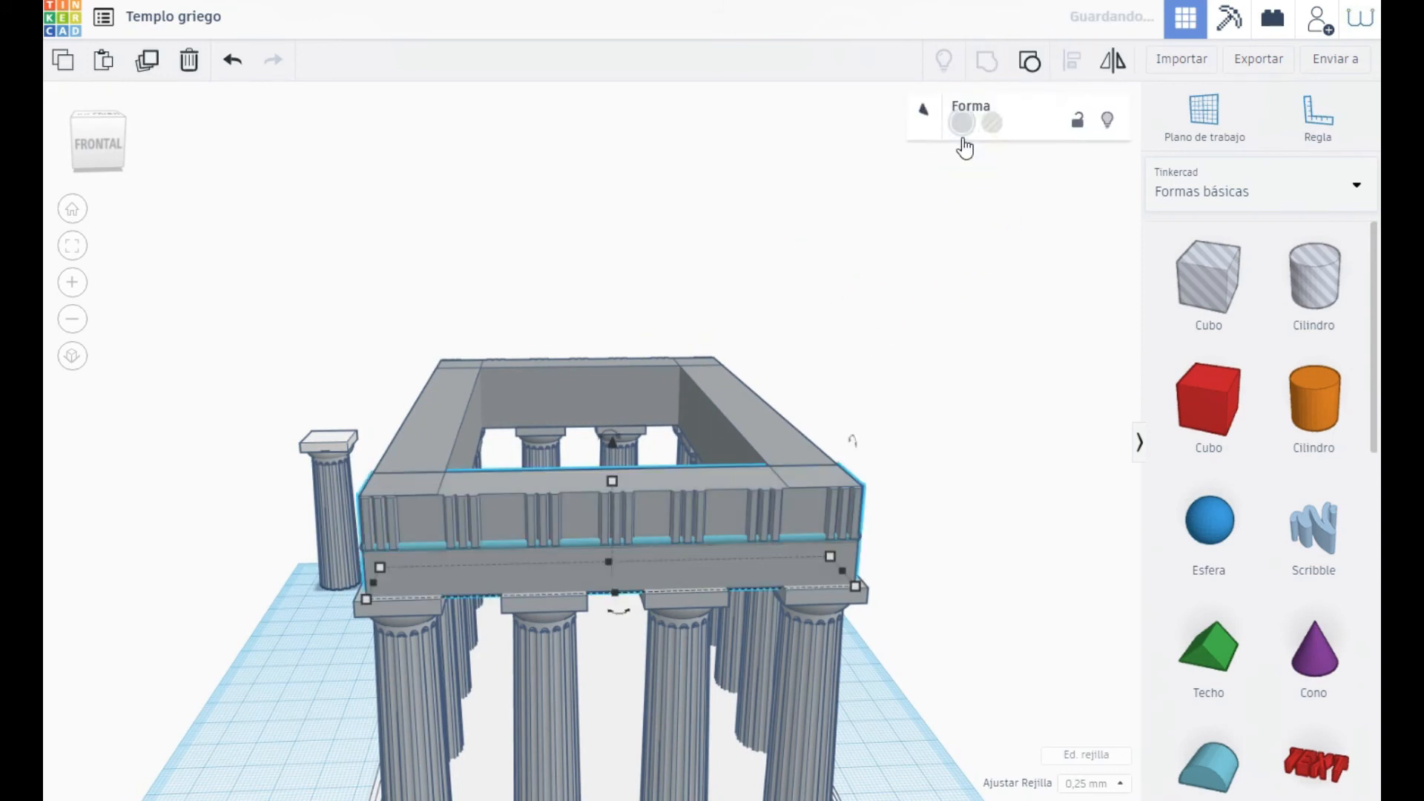
{"action": "left_click", "coordinate": [1043, 63]}
{"action": "left_click", "coordinate": [248, 600]}
{"action": "left_click", "coordinate": [419, 544]}
{"action": "left_click", "coordinate": [420, 567], "text": "shift"}
{"action": "left_click", "coordinate": [987, 66]}
{"action": "left_click", "coordinate": [962, 132]}
{"action": "left_click", "coordinate": [1316, 216]}
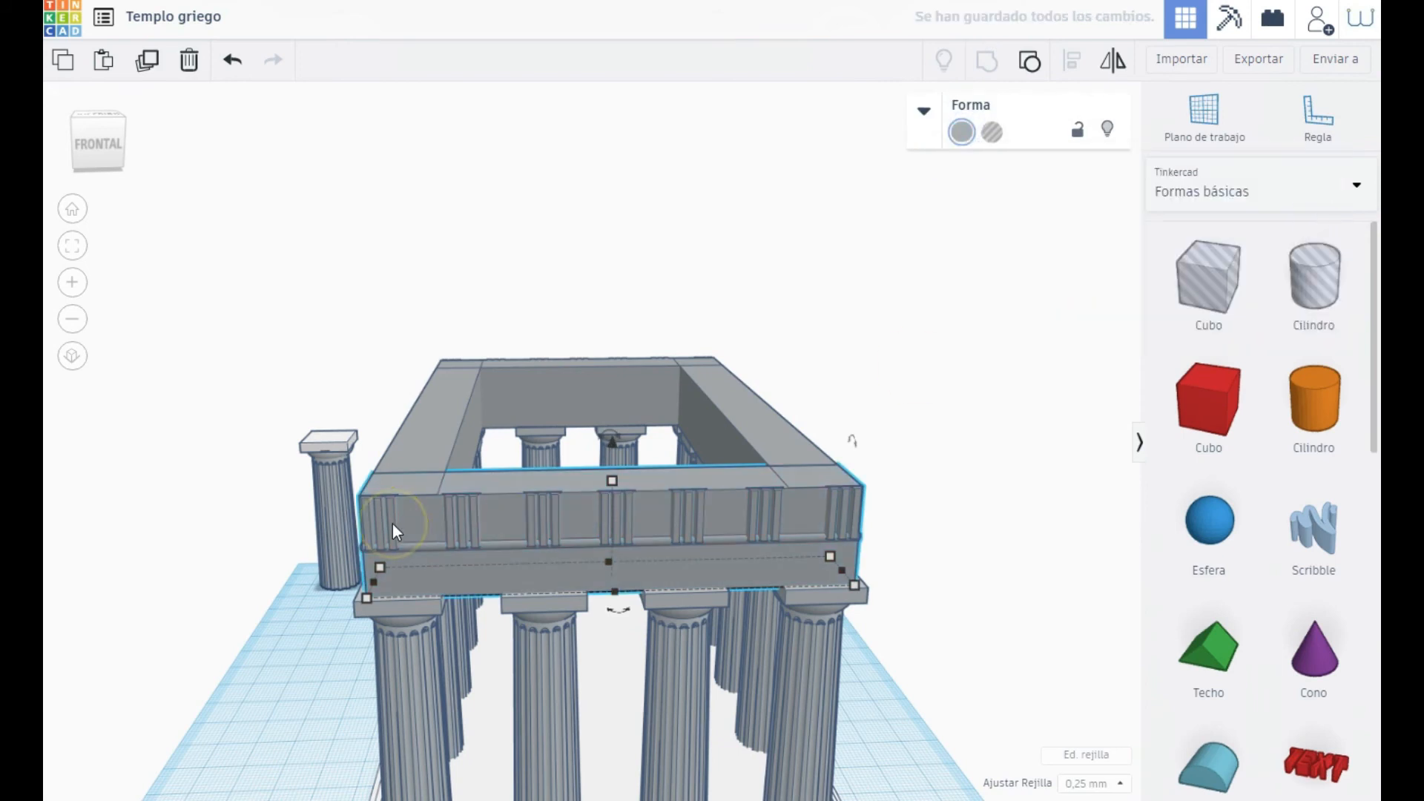
Step: Recolor the beams on all four sides of the temple white
{"action": "left_click", "coordinate": [961, 131]}
{"action": "left_click", "coordinate": [1286, 281]}
{"action": "left_click", "coordinate": [430, 444], "text": "shift"}
{"action": "left_click", "coordinate": [639, 372], "text": "shift"}
{"action": "left_click", "coordinate": [963, 131]}
{"action": "left_click", "coordinate": [1274, 210]}
Step: Duplicate the second triglyph on the front beam and rotate the copy 90 degrees
{"action": "left_click", "coordinate": [466, 534]}
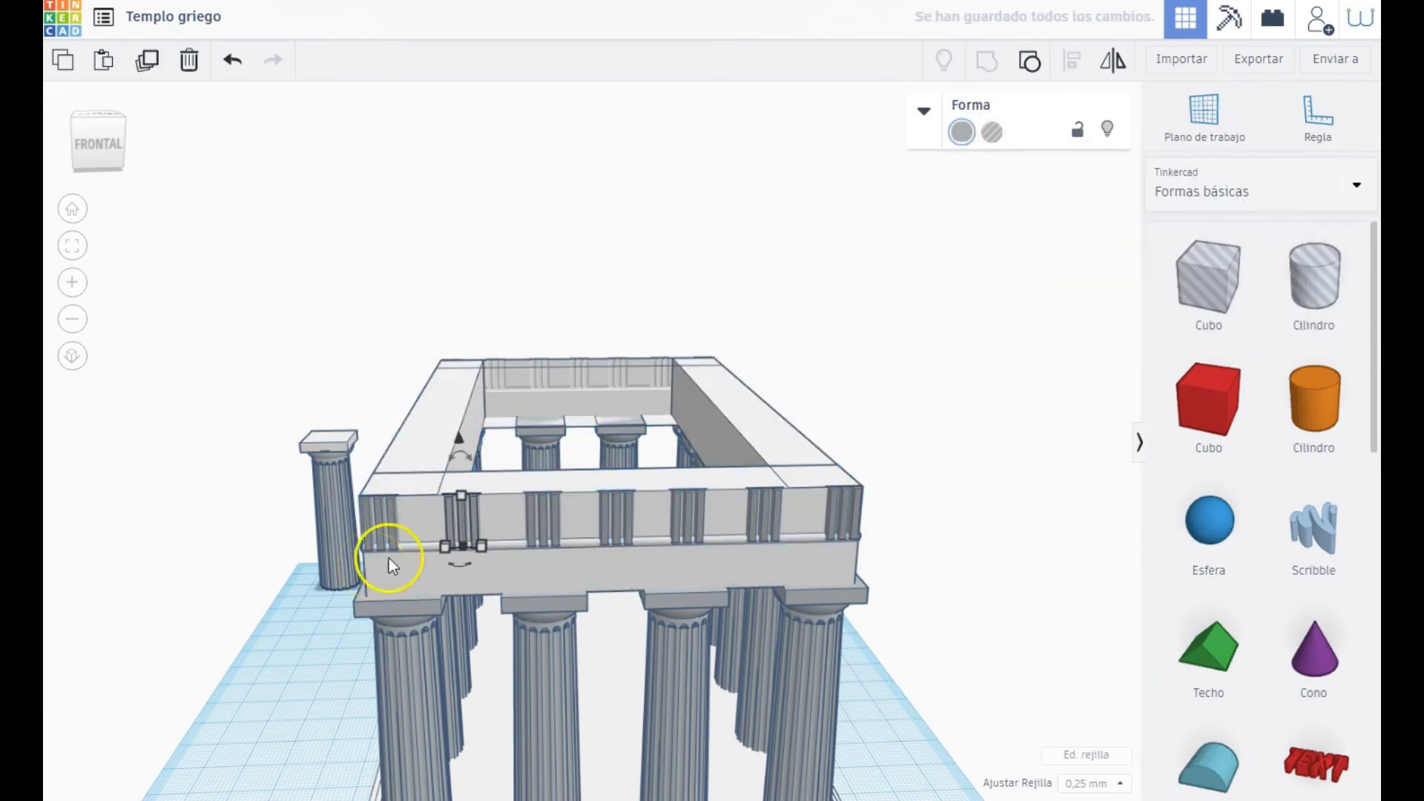
{"action": "left_click", "coordinate": [79, 243]}
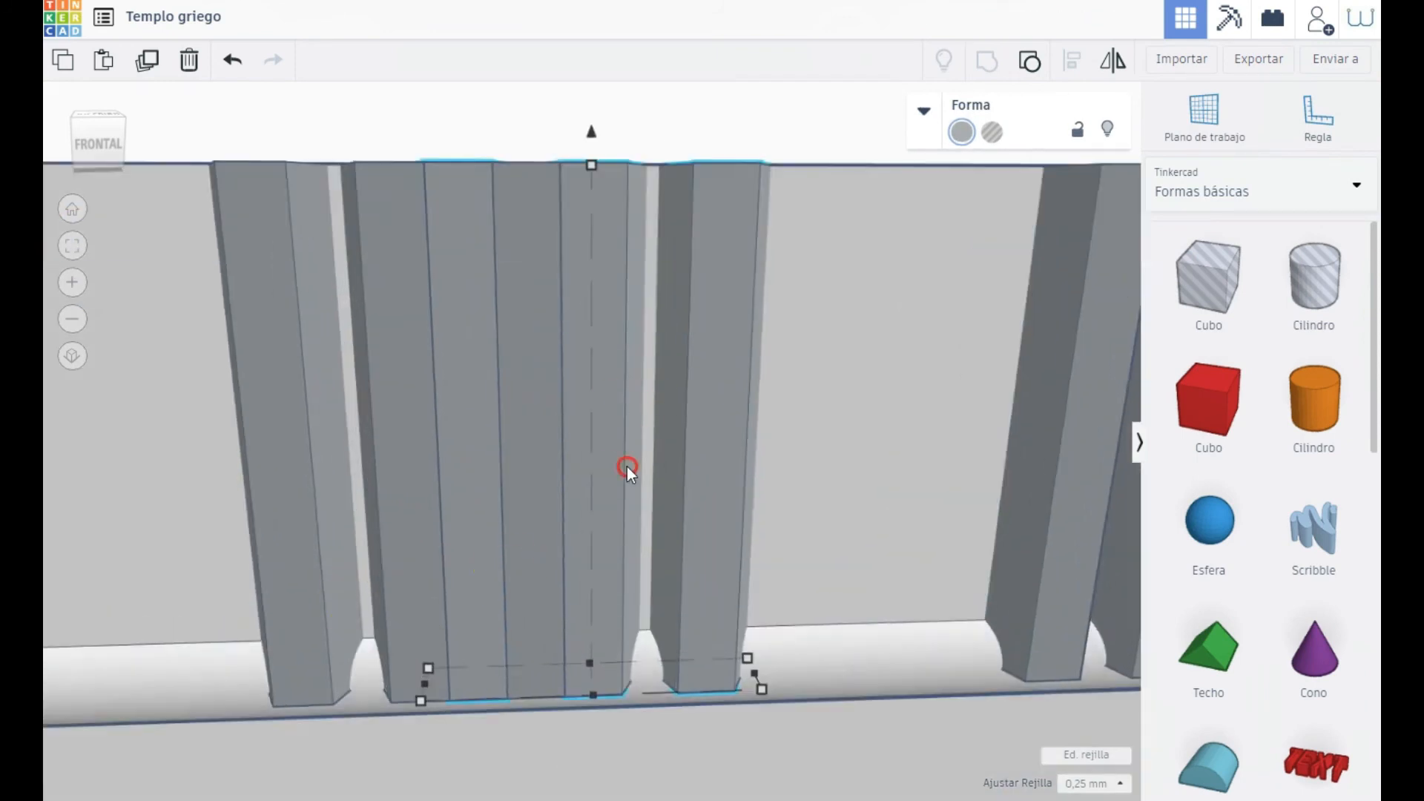
{"action": "right_click_drag", "start_coordinate": [626, 466], "coordinate": [617, 461]}
{"action": "scroll", "coordinate": [616, 460], "scroll_direction": "down", "scroll_amount": 5}
{"action": "left_click", "coordinate": [715, 511]}
{"action": "type", "text": "90"}
{"action": "key", "text": "Return"}
{"action": "scroll", "coordinate": [611, 411], "scroll_direction": "down", "scroll_amount": 5}
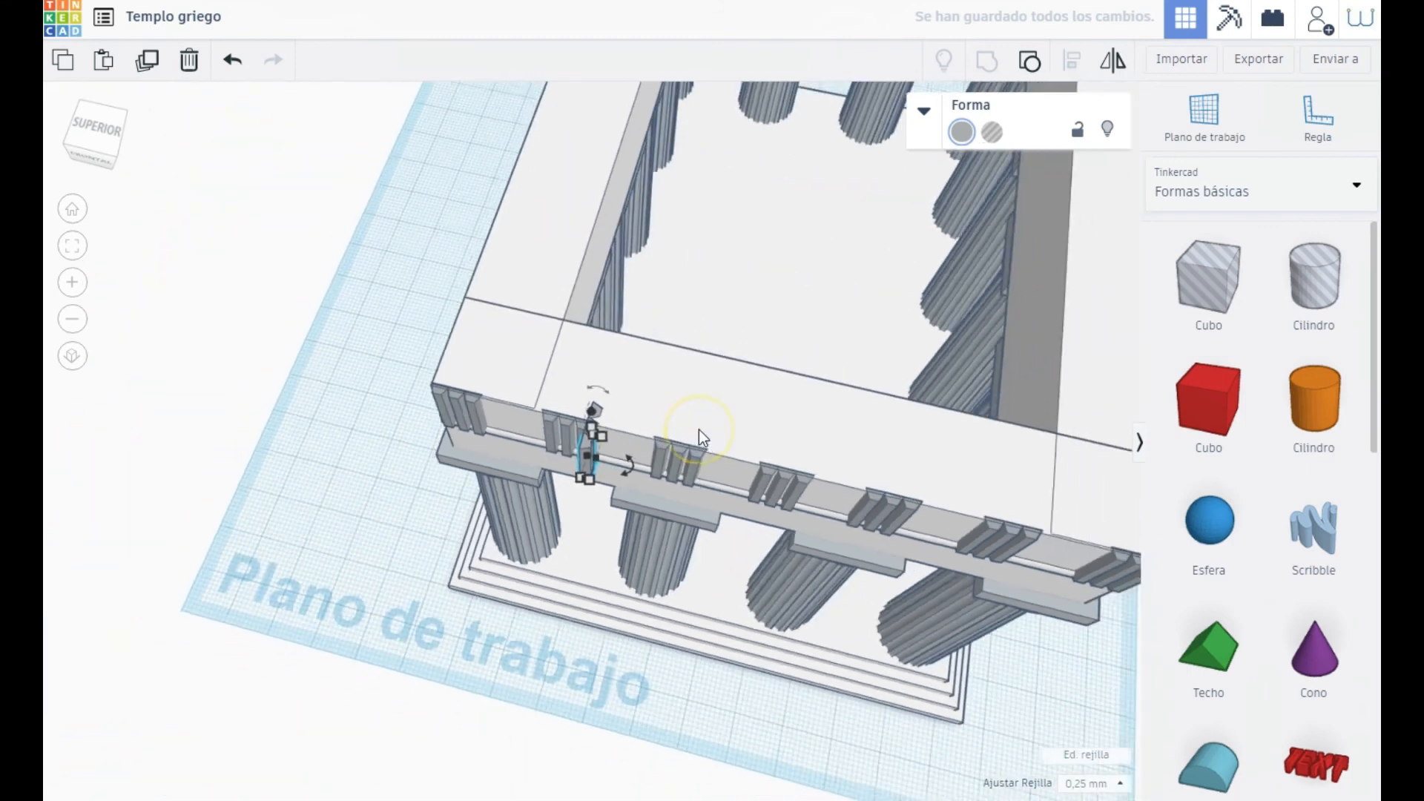
Step: Move the rotated triglyph to the front beam's right end and set it against the side beam's outer face at the corner
{"action": "left_click_drag", "start_coordinate": [588, 453], "coordinate": [820, 490]}
{"action": "key", "text": "ctrl+z"}
{"action": "left_click", "coordinate": [354, 428]}
{"action": "left_click_drag", "start_coordinate": [588, 453], "coordinate": [996, 539]}
{"action": "left_click", "coordinate": [71, 249]}
{"action": "right_click_drag", "start_coordinate": [469, 449], "coordinate": [563, 428]}
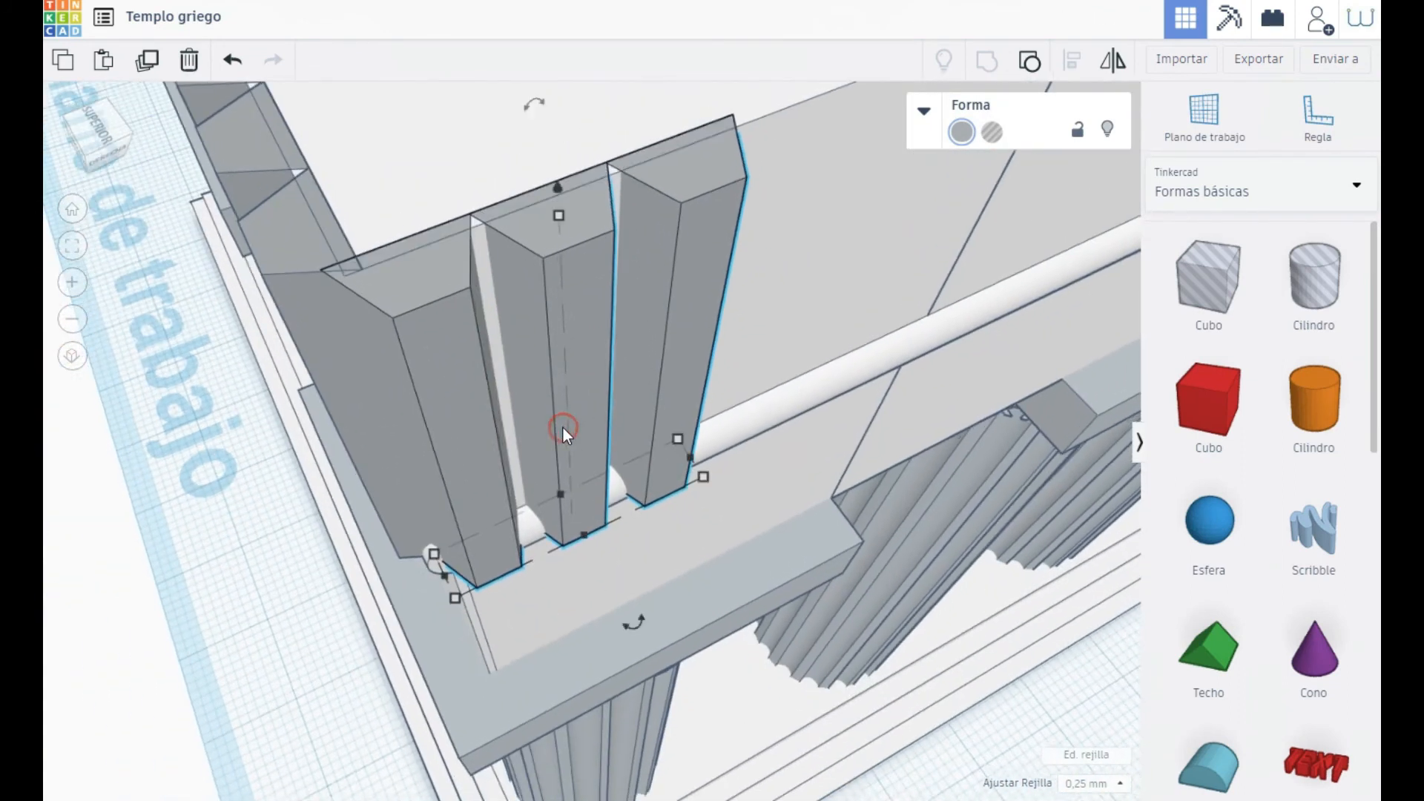
{"action": "key", "text": "Right"}
{"action": "key", "text": "Left"}
{"action": "right_click_drag", "start_coordinate": [442, 378], "coordinate": [408, 433]}
{"action": "scroll", "coordinate": [408, 435], "scroll_direction": "down", "scroll_amount": 8}
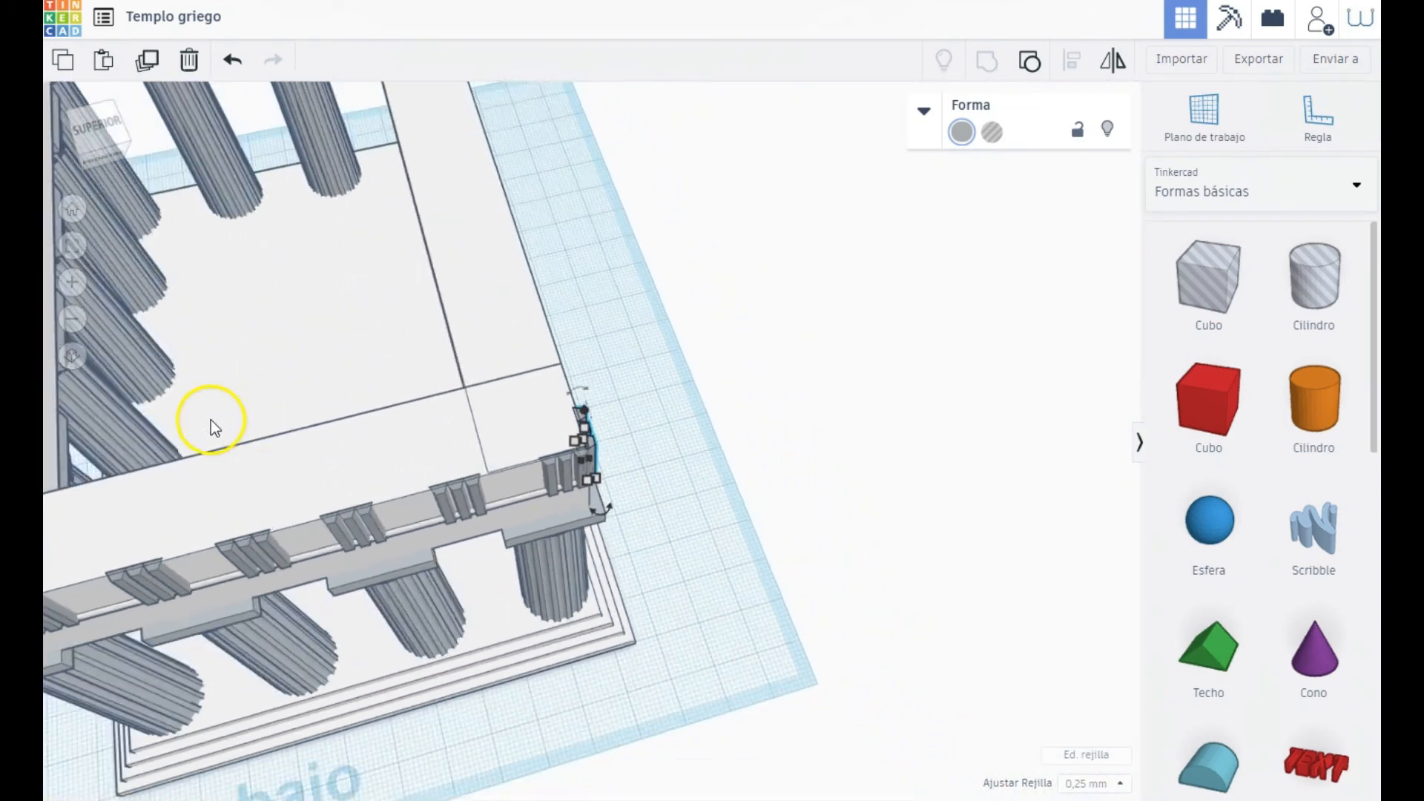
Step: Duplicate the corner triglyph, mirror the copy, and shift it across to the left side beam's outer face at the front corner
{"action": "scroll", "coordinate": [474, 419], "scroll_direction": "up", "scroll_amount": 4}
{"action": "left_click", "coordinate": [149, 62]}
{"action": "left_click", "coordinate": [1115, 59]}
{"action": "left_click", "coordinate": [592, 497]}
{"action": "key", "text": "shift+Left"}
{"action": "key", "text": "shift+Left"}
{"action": "key", "text": "shift+Left"}
{"action": "key", "text": "shift+Left"}
{"action": "key", "text": "shift+Left"}
{"action": "key", "text": "shift+Left"}
{"action": "key", "text": "shift+Left"}
{"action": "key", "text": "shift+Left"}
{"action": "key", "text": "shift+Left"}
{"action": "key", "text": "shift+Left"}
{"action": "key", "text": "shift+Left"}
{"action": "key", "text": "shift+Left"}
{"action": "key", "text": "shift+Left"}
{"action": "key", "text": "shift+Left"}
{"action": "key", "text": "shift+Left"}
{"action": "key", "text": "shift+Left"}
{"action": "key", "text": "shift+Left"}
{"action": "key", "text": "shift+Left"}
{"action": "key", "text": "shift+Left"}
{"action": "key", "text": "shift+Left"}
{"action": "key", "text": "shift+Left"}
{"action": "key", "text": "shift+Left"}
{"action": "key", "text": "shift+Left"}
{"action": "key", "text": "shift+Left"}
{"action": "key", "text": "shift+Left"}
{"action": "key", "text": "shift+Left"}
{"action": "key", "text": "shift+Left"}
{"action": "key", "text": "shift+Left"}
{"action": "key", "text": "shift+Left"}
{"action": "key", "text": "shift+Left"}
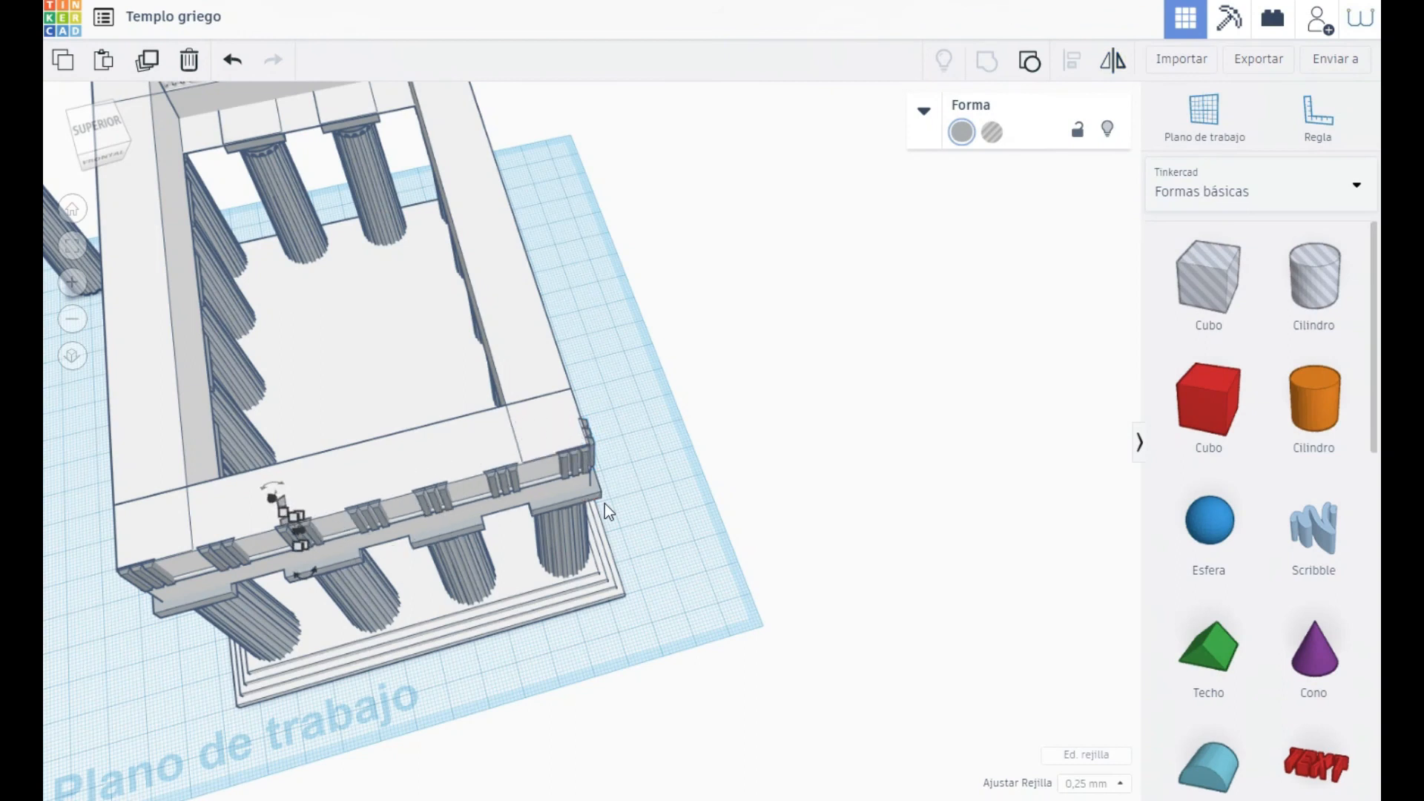
{"action": "left_click", "coordinate": [71, 246]}
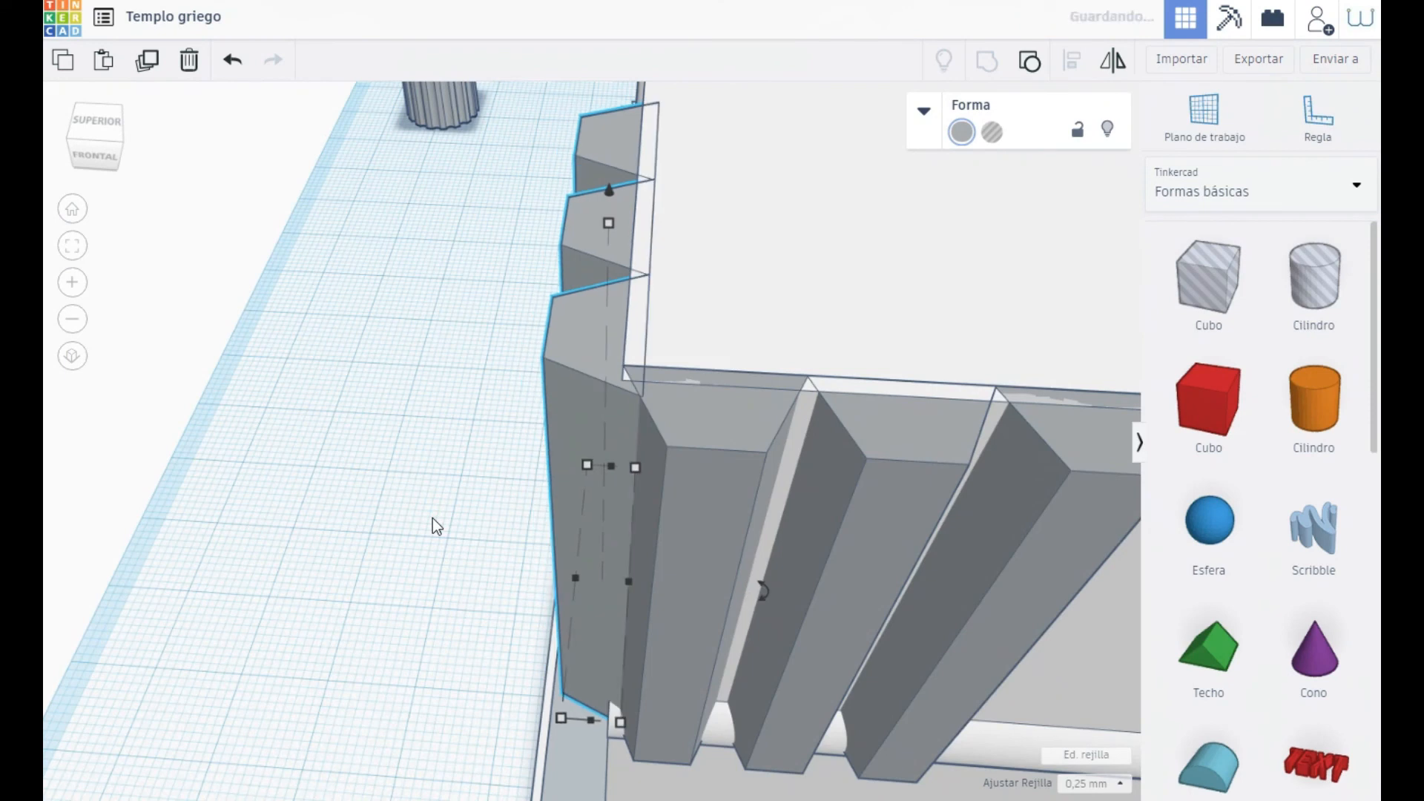
{"action": "scroll", "coordinate": [436, 562], "scroll_direction": "down", "scroll_amount": 5}
{"action": "scroll", "coordinate": [980, 588], "scroll_direction": "down", "scroll_amount": 6}
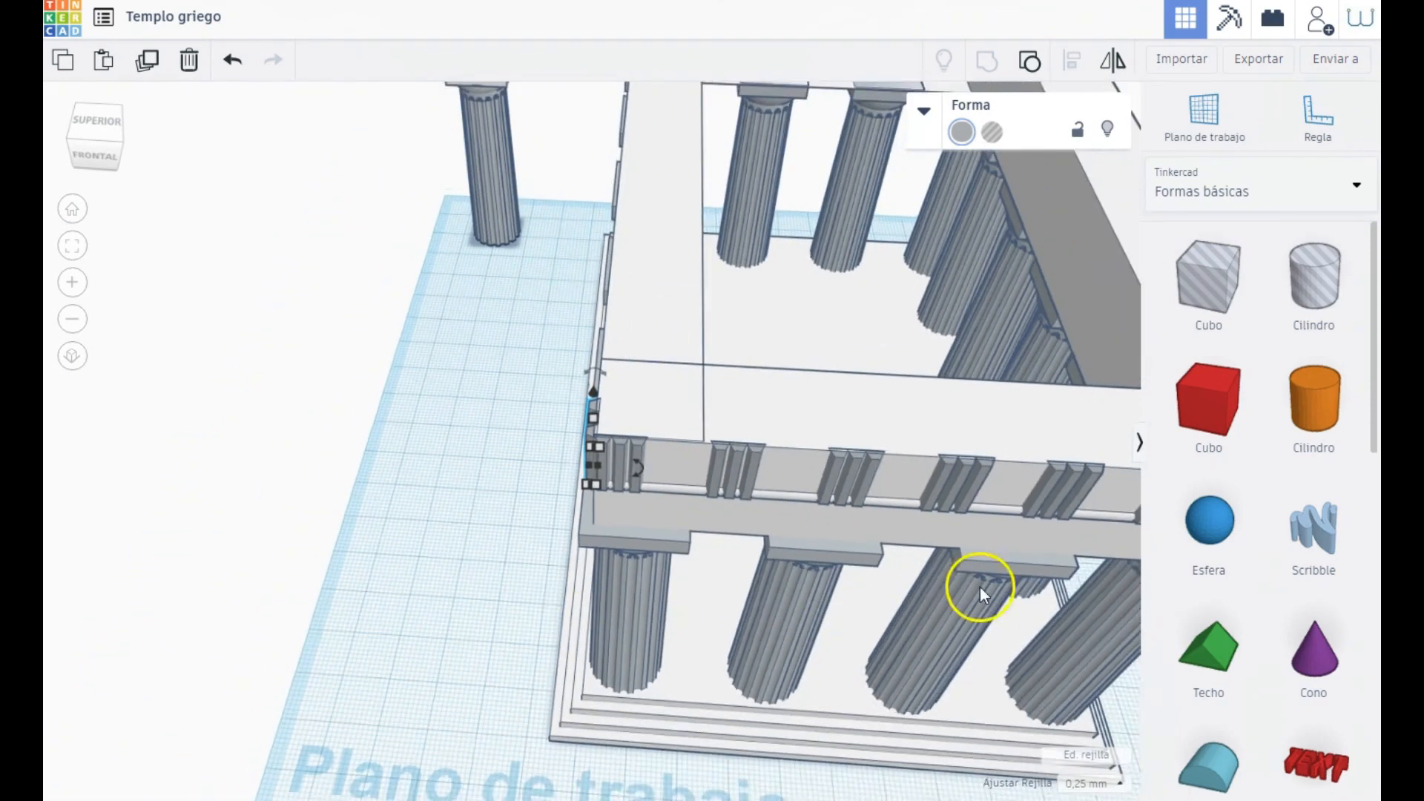
Step: Group the two side triglyphs at the front corners into one pair
{"action": "right_click_drag", "start_coordinate": [1048, 540], "coordinate": [696, 500]}
{"action": "left_click", "coordinate": [607, 763], "text": "shift"}
{"action": "left_click", "coordinate": [987, 59]}
Step: Duplicate the side triglyph pair and center the copy over the second side column from the front
{"action": "scroll", "coordinate": [612, 371], "scroll_direction": "down", "scroll_amount": 5}
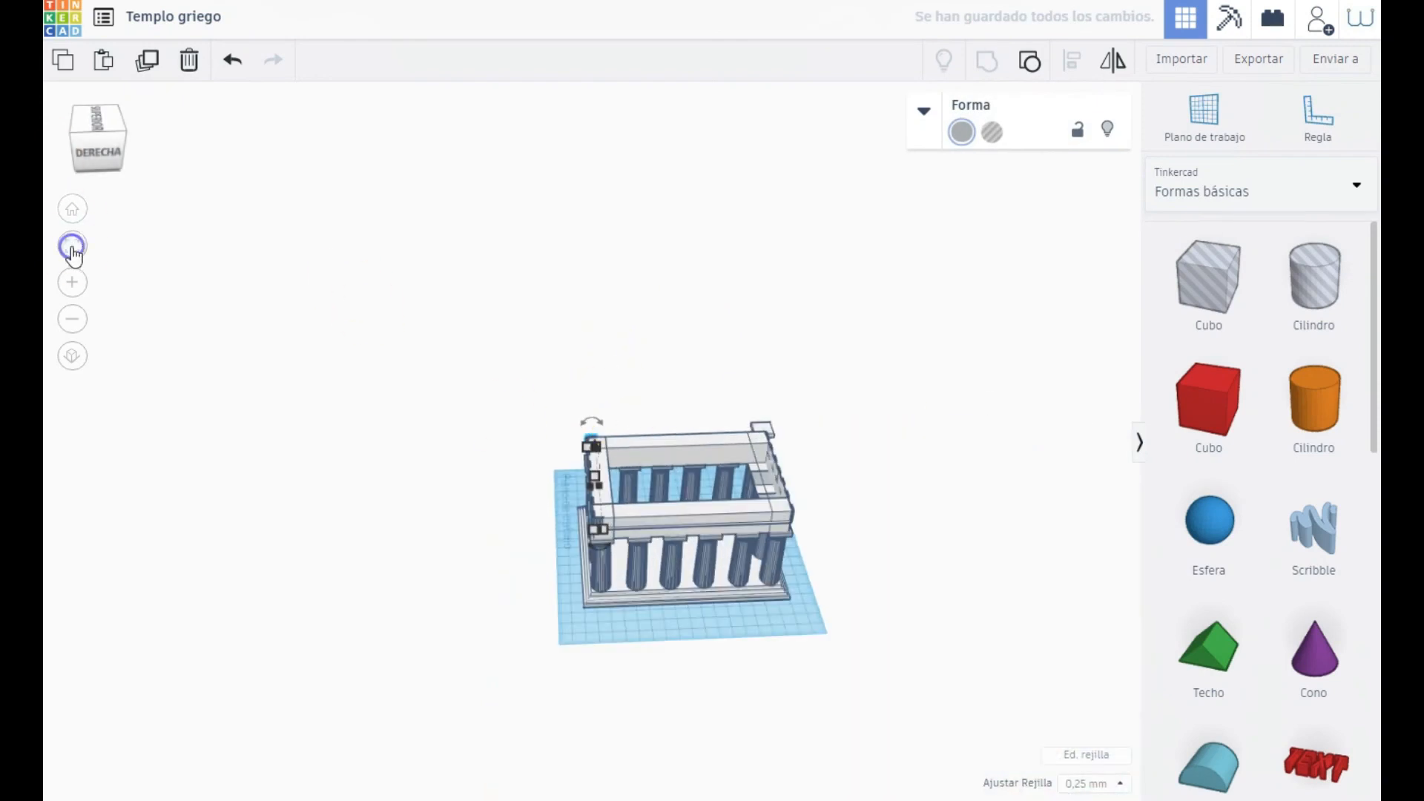
{"action": "left_click", "coordinate": [72, 245]}
{"action": "left_click", "coordinate": [741, 727], "text": "shift"}
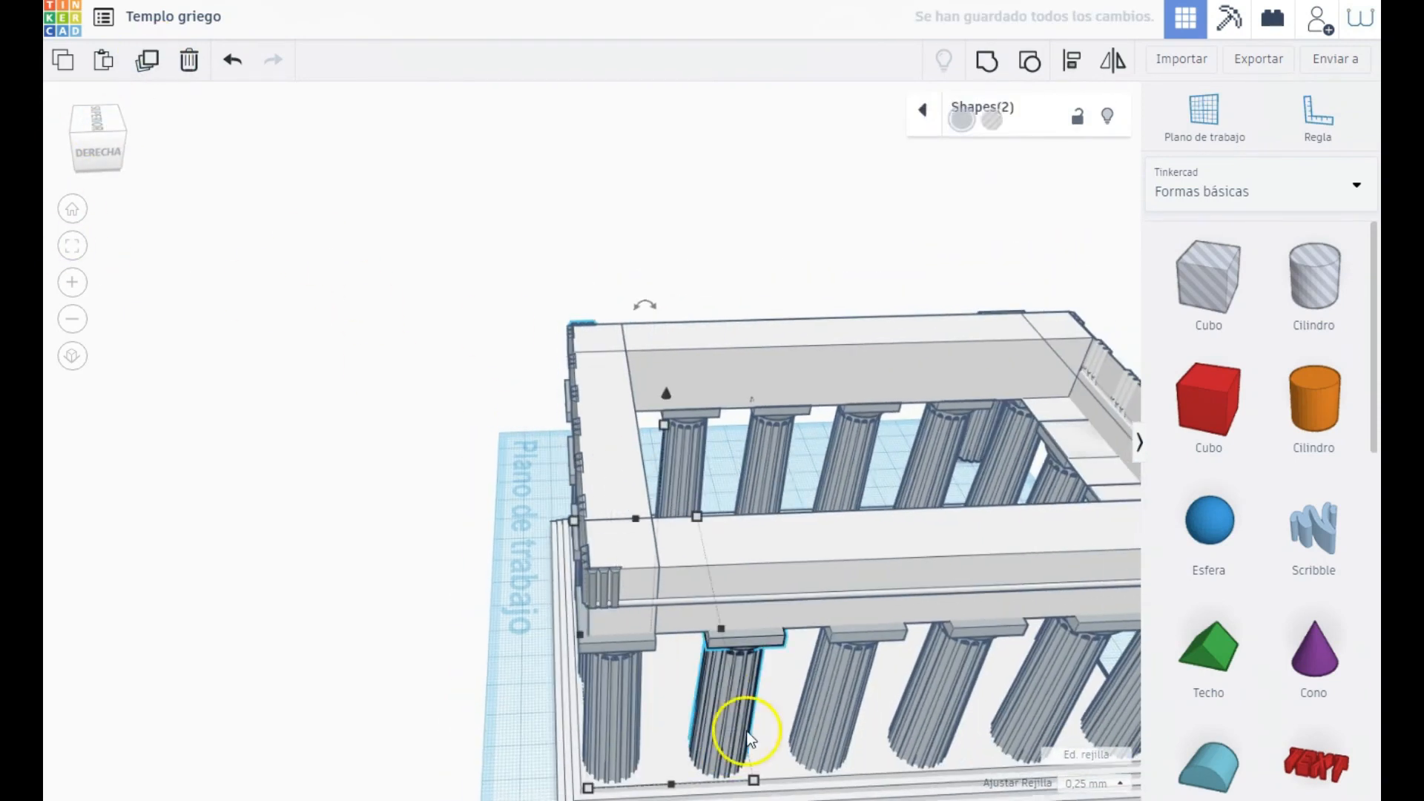
{"action": "scroll", "coordinate": [723, 747], "scroll_direction": "down", "scroll_amount": 3}
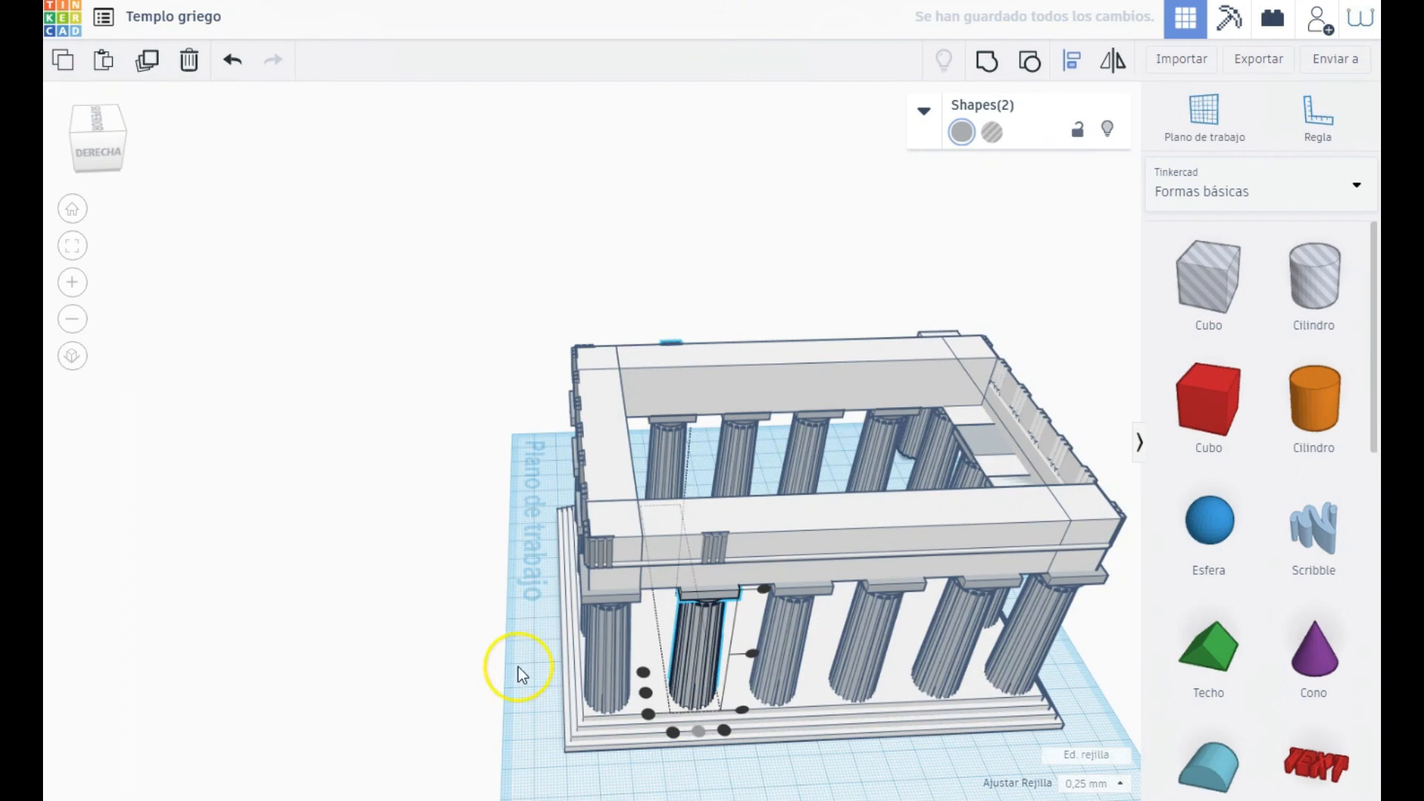
Step: Duplicate the side triglyph pair again and center the copy over the third side column
{"action": "left_click", "coordinate": [712, 546]}
{"action": "left_click", "coordinate": [781, 667], "text": "shift"}
{"action": "left_click", "coordinate": [1071, 61]}
{"action": "left_click", "coordinate": [784, 733]}
{"action": "left_click", "coordinate": [905, 763]}
Step: Duplicate the third column's triglyph pair and center the copy over the fourth side column
{"action": "left_click", "coordinate": [813, 553]}
{"action": "left_click", "coordinate": [147, 59]}
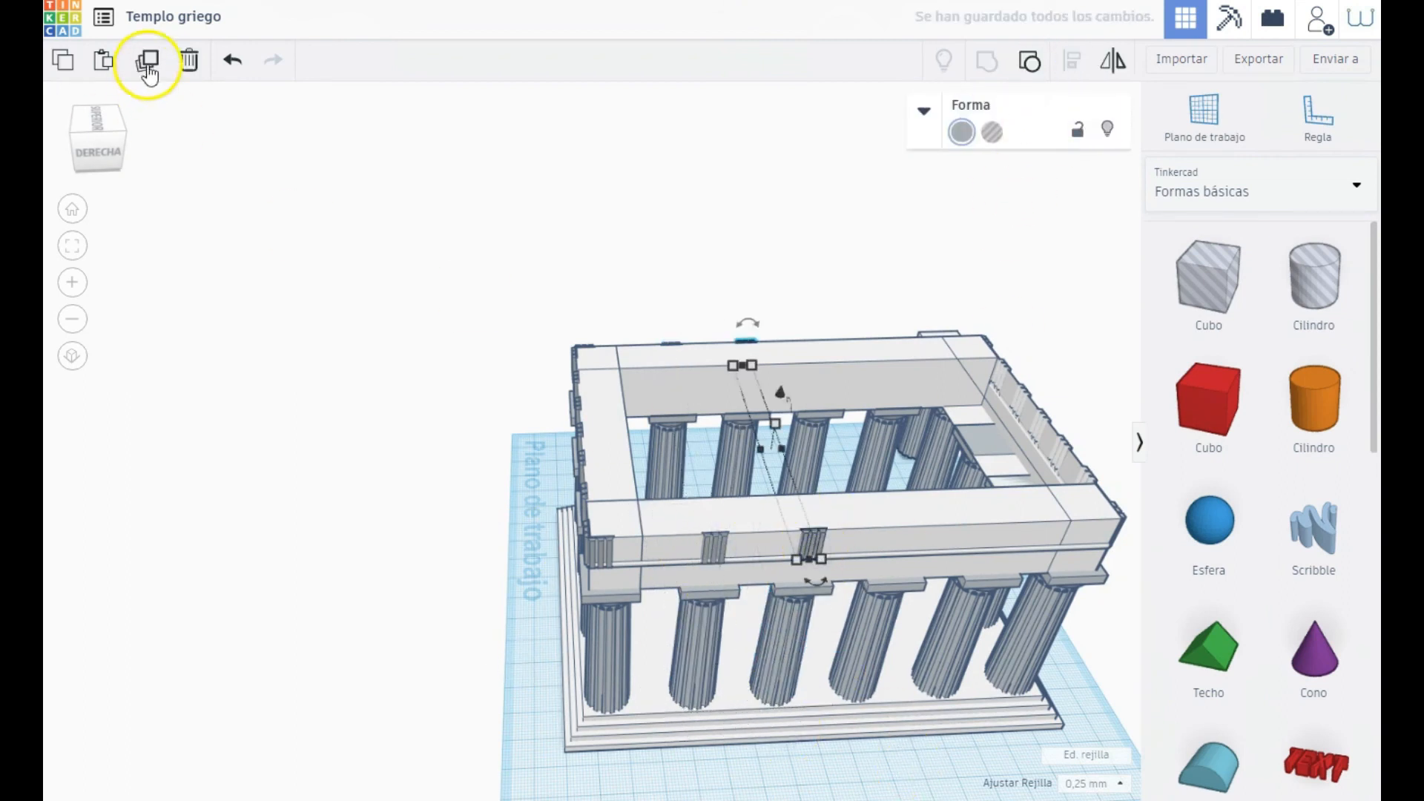
{"action": "left_click", "coordinate": [920, 566], "text": "shift"}
{"action": "left_click", "coordinate": [1071, 61]}
{"action": "left_click", "coordinate": [864, 727]}
{"action": "left_click", "coordinate": [957, 769]}
Step: Duplicate the fourth column's triglyph pair and center the copy over the fifth side column
{"action": "left_click", "coordinate": [910, 548]}
{"action": "left_click", "coordinate": [147, 60]}
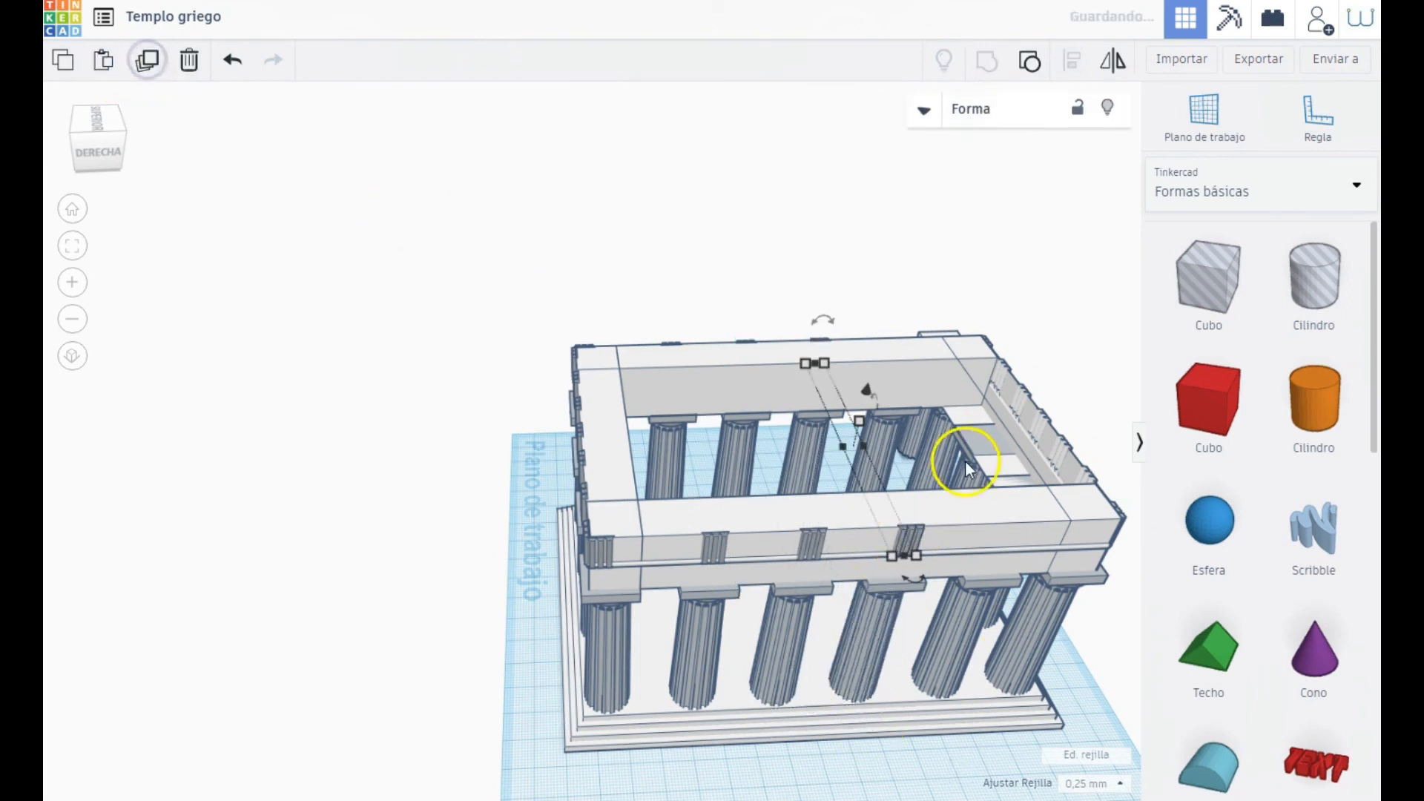
{"action": "left_click", "coordinate": [960, 653], "text": "shift"}
{"action": "left_click", "coordinate": [1071, 61]}
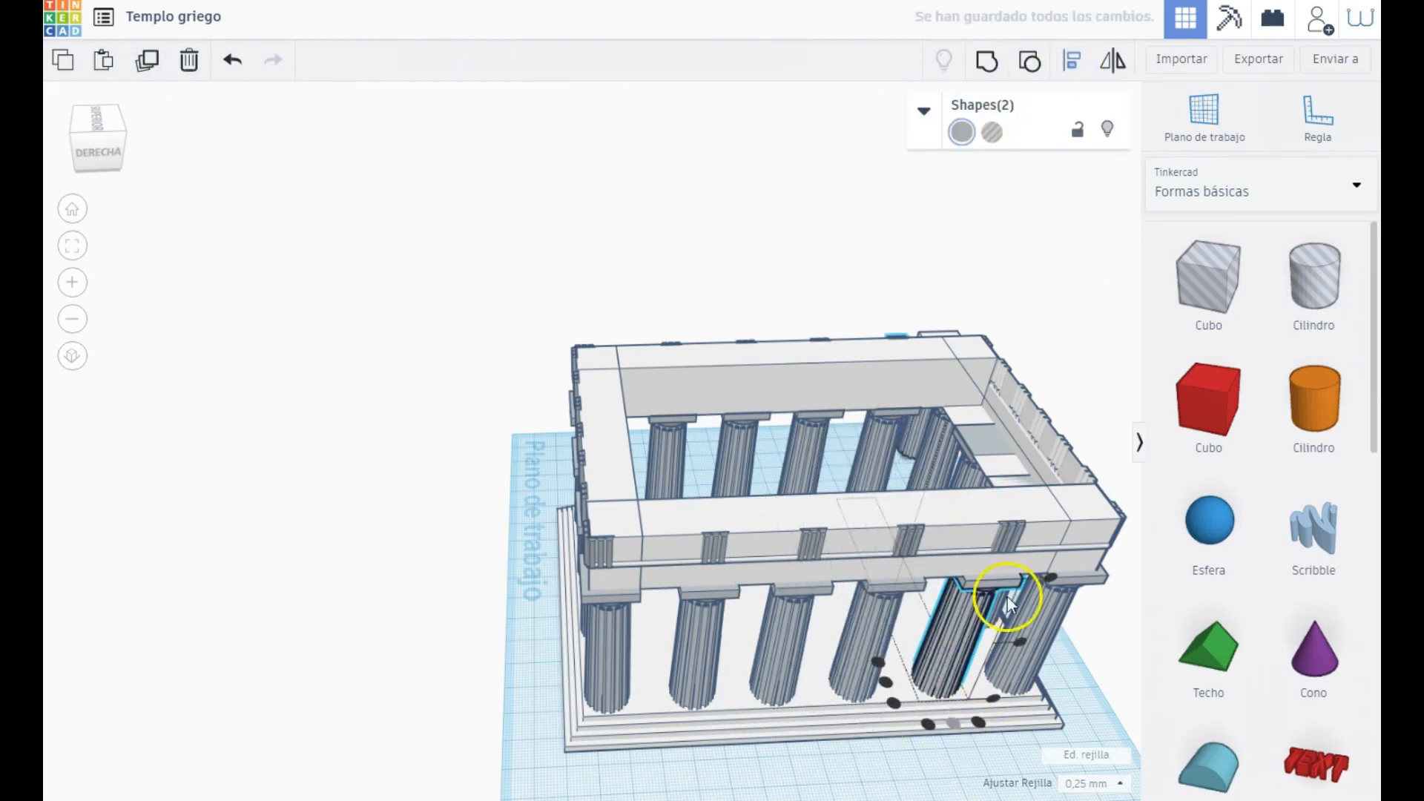
Step: Duplicate the fifth column's triglyph pair, place the copy over the rear corner column, and undo the last change
{"action": "left_click", "coordinate": [1001, 575]}
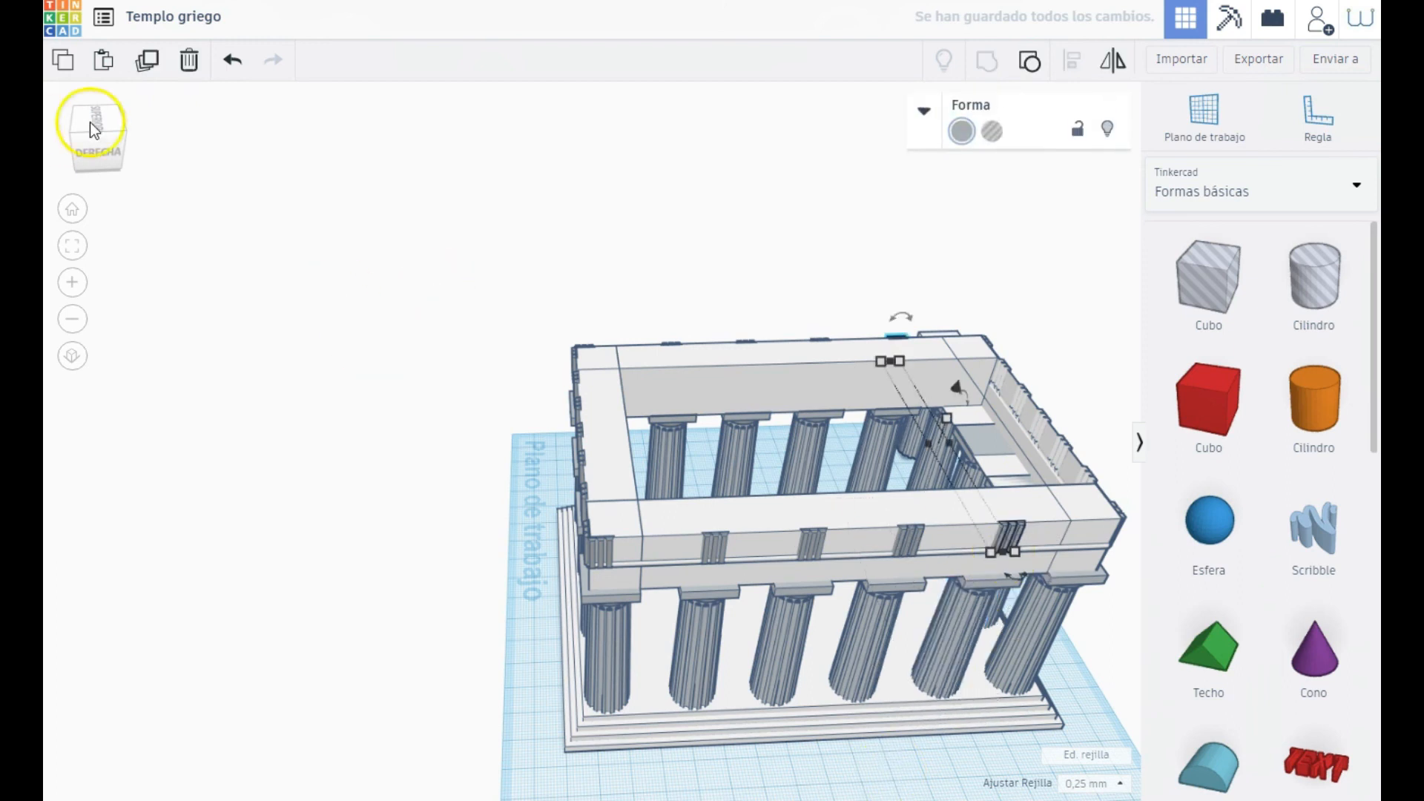
{"action": "left_click", "coordinate": [1032, 661], "text": "shift"}
{"action": "key", "text": "l"}
{"action": "left_click", "coordinate": [1058, 498]}
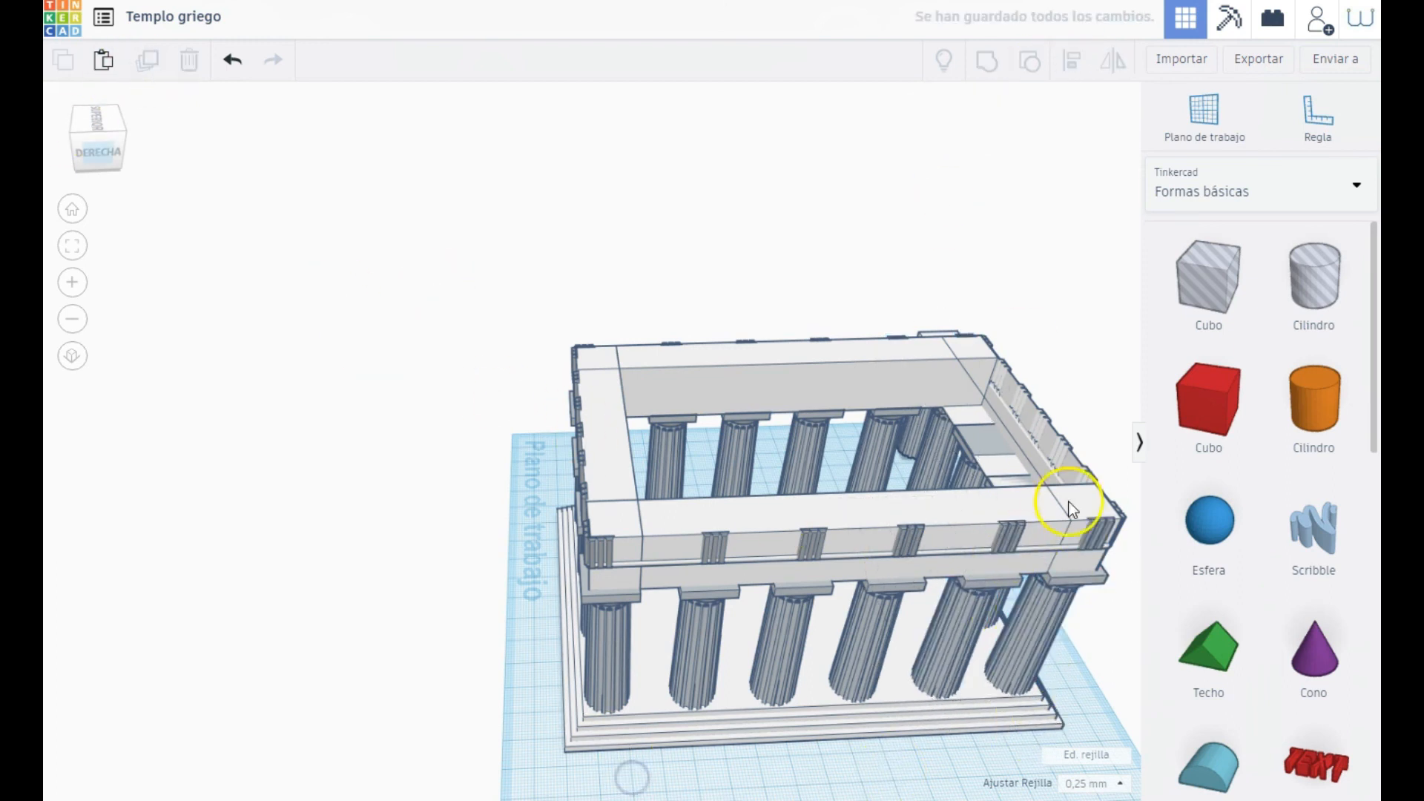
{"action": "key", "text": "ctrl+z"}
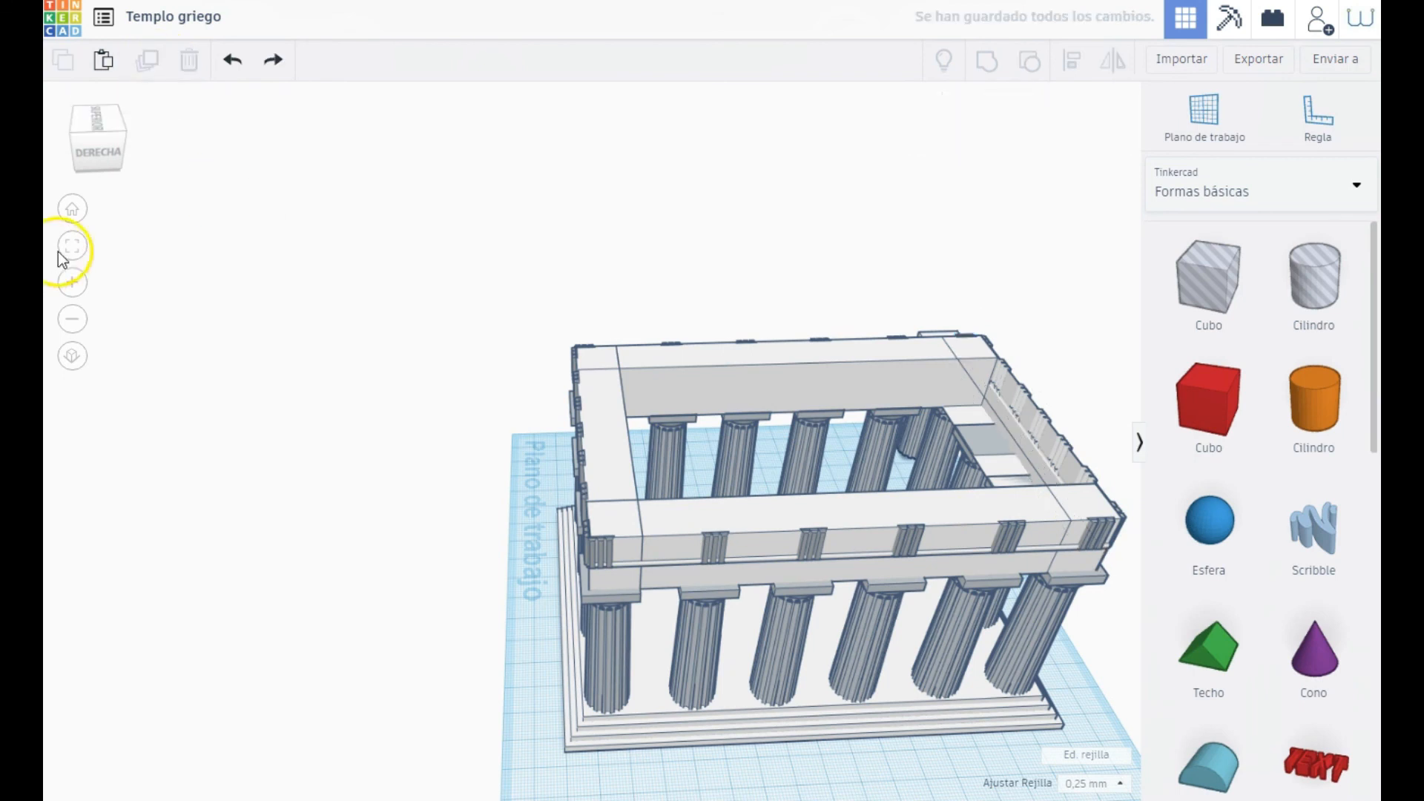
Step: Duplicate the rear corner triglyph pair and place the copy midway between the fifth and sixth side columns
{"action": "left_click", "coordinate": [67, 250]}
{"action": "right_click_drag", "start_coordinate": [909, 498], "coordinate": [559, 599]}
{"action": "scroll", "coordinate": [558, 599], "scroll_direction": "up", "scroll_amount": 3}
{"action": "left_click", "coordinate": [558, 599]}
{"action": "left_click", "coordinate": [71, 245]}
{"action": "right_click_drag", "start_coordinate": [416, 549], "coordinate": [541, 554]}
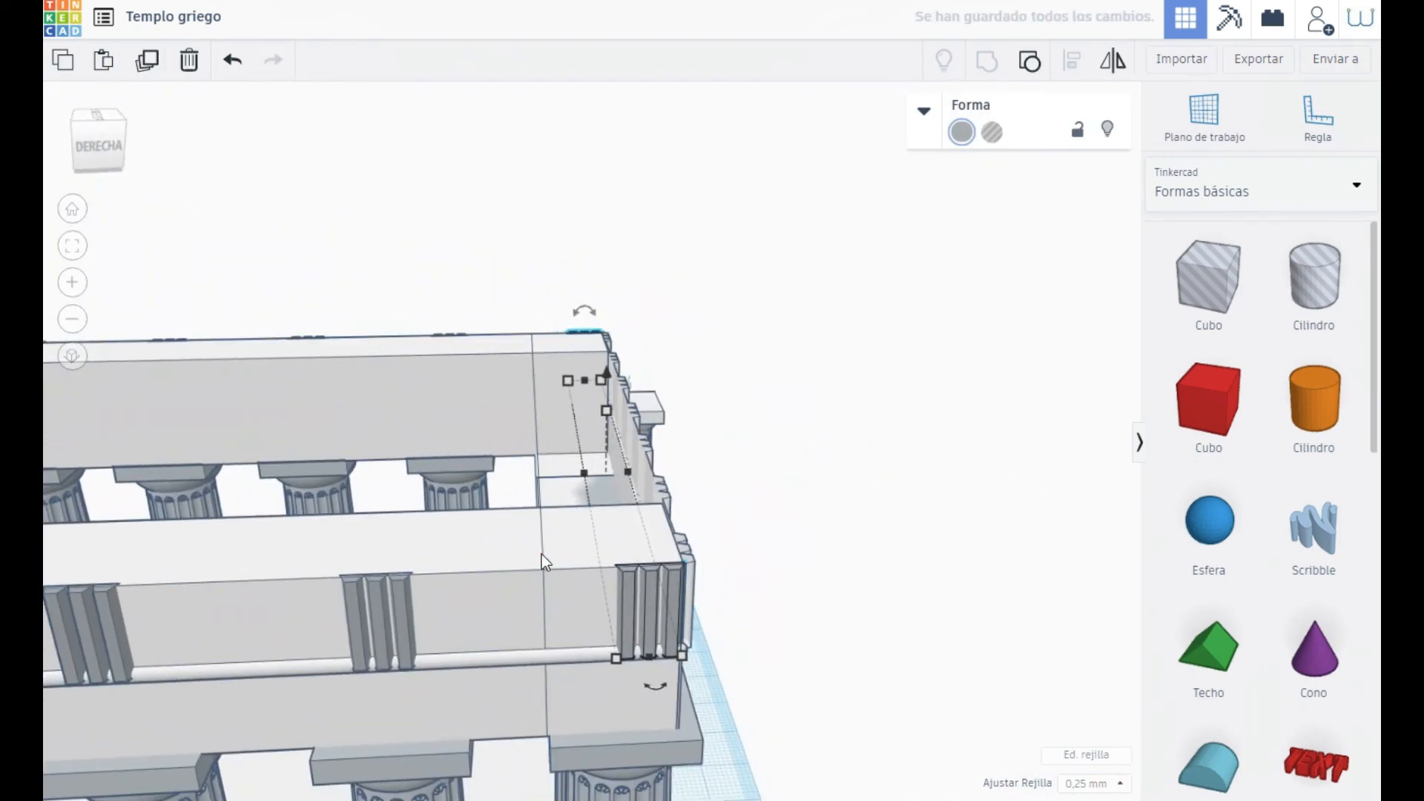
{"action": "scroll", "coordinate": [723, 581], "scroll_direction": "down", "scroll_amount": 3}
{"action": "left_click", "coordinate": [726, 583]}
{"action": "scroll", "coordinate": [829, 580], "scroll_direction": "up", "scroll_amount": 3}
{"action": "right_click_drag", "start_coordinate": [829, 580], "coordinate": [296, 386]}
{"action": "left_click", "coordinate": [146, 59]}
{"action": "key", "text": "Left"}
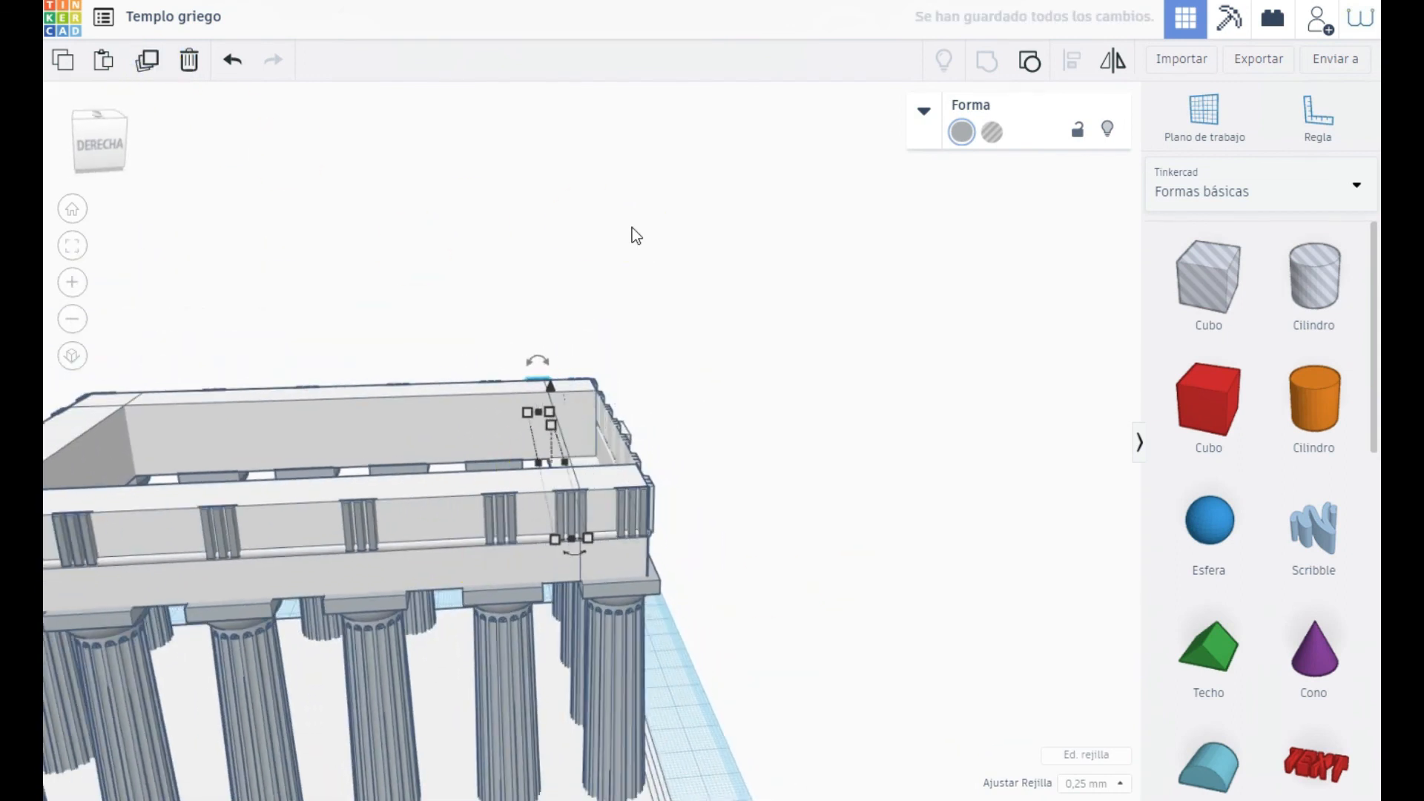
Step: Duplicate the triglyph pair and shift the copy toward the front to the gap between the fourth and fifth side columns
{"action": "left_click", "coordinate": [80, 259]}
{"action": "left_click", "coordinate": [146, 59]}
{"action": "key", "text": "Left"}
{"action": "key", "text": "Left"}
{"action": "key", "text": "Left"}
{"action": "key", "text": "Left"}
{"action": "key", "text": "Left"}
{"action": "key", "text": "Left"}
{"action": "key", "text": "Left"}
{"action": "key", "text": "Left"}
{"action": "key", "text": "Left"}
{"action": "key", "text": "Left"}
{"action": "key", "text": "Left"}
Step: Duplicate a side triglyph pair and place the copy midway between the third and fourth side columns
{"action": "left_click", "coordinate": [247, 581]}
{"action": "left_click", "coordinate": [84, 253]}
{"action": "left_click", "coordinate": [149, 65]}
{"action": "key", "text": "shift+Left"}
{"action": "key", "text": "shift+Left"}
{"action": "key", "text": "Left"}
Step: Duplicate a side triglyph pair and place the copy midway between the second and third side columns
{"action": "left_click", "coordinate": [382, 614]}
{"action": "left_click", "coordinate": [147, 61]}
{"action": "key", "text": "shift+Left"}
{"action": "key", "text": "shift+Left"}
{"action": "key", "text": "shift+Left"}
{"action": "key", "text": "Left"}
Step: Duplicate a side triglyph pair and place the copy between the first and second side columns
{"action": "scroll", "coordinate": [179, 389], "scroll_direction": "down", "scroll_amount": 5}
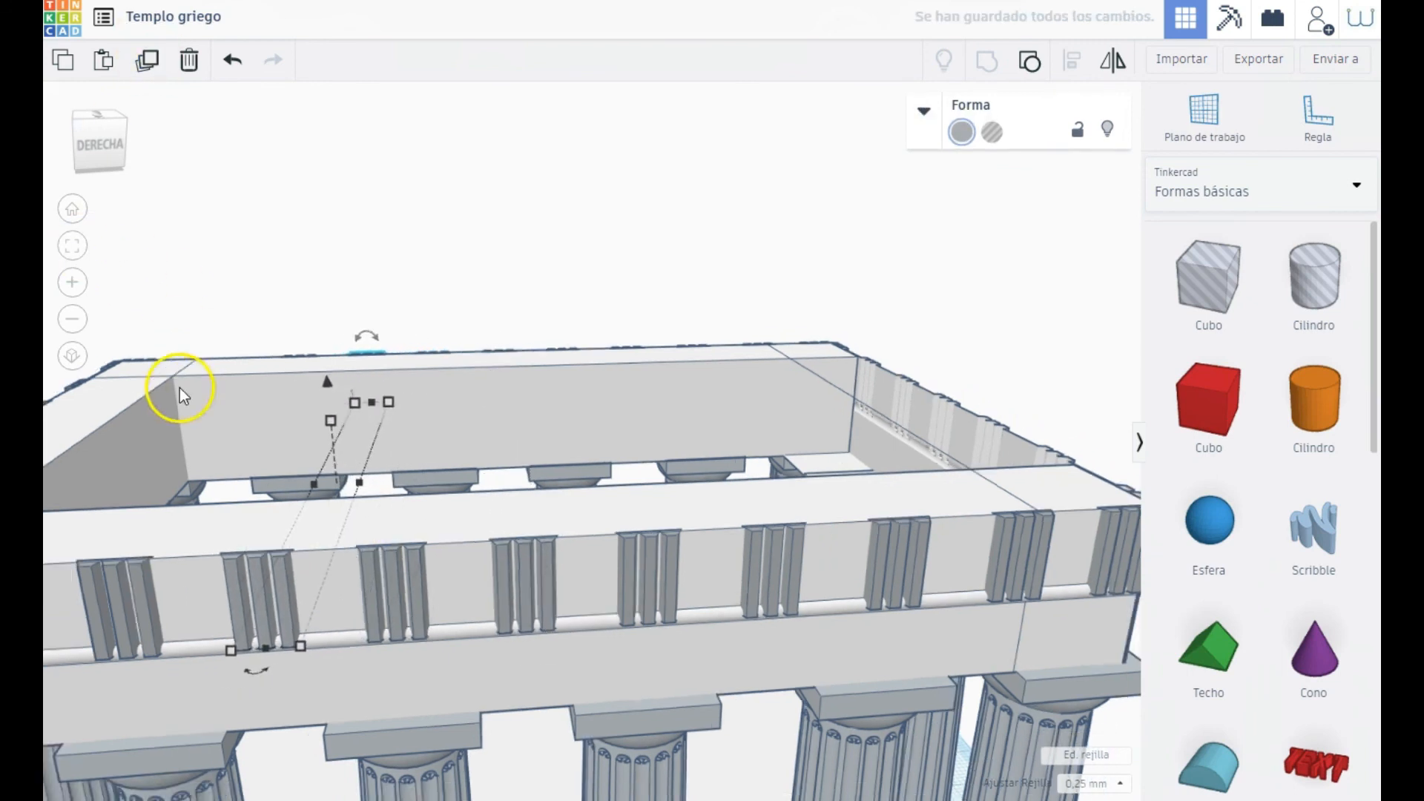
{"action": "left_click", "coordinate": [364, 526]}
{"action": "left_click", "coordinate": [148, 61]}
{"action": "key", "text": "shift+Left"}
{"action": "key", "text": "shift+Left"}
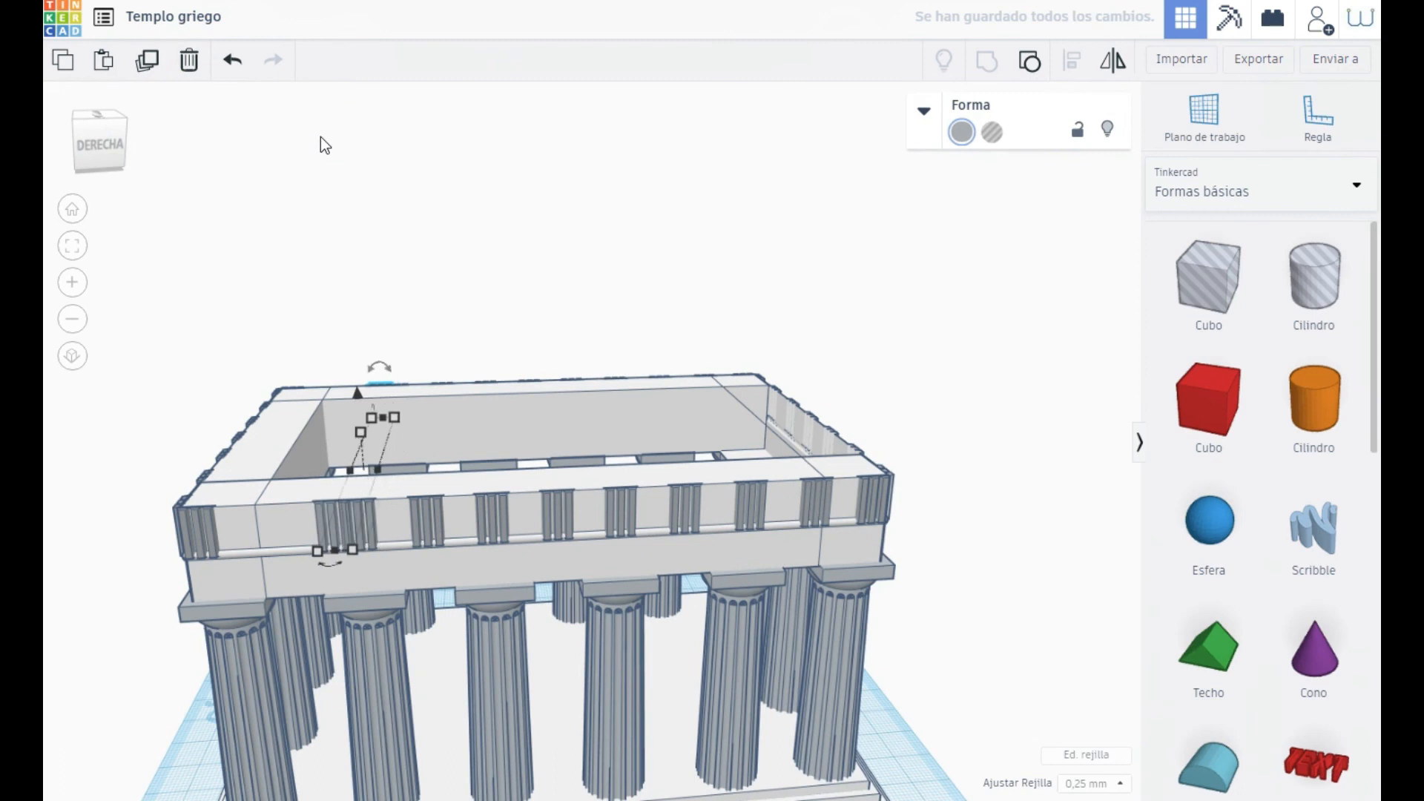
{"action": "key", "text": "Left"}
Step: Add a roof shape on the workplane beside the temple and set its width to 98 mm
{"action": "mouse_move", "coordinate": [144, 626]}
{"action": "right_mouse_down"}
{"action": "mouse_move", "coordinate": [483, 357]}
{"action": "mouse_move", "coordinate": [493, 365]}
{"action": "right_mouse_up"}
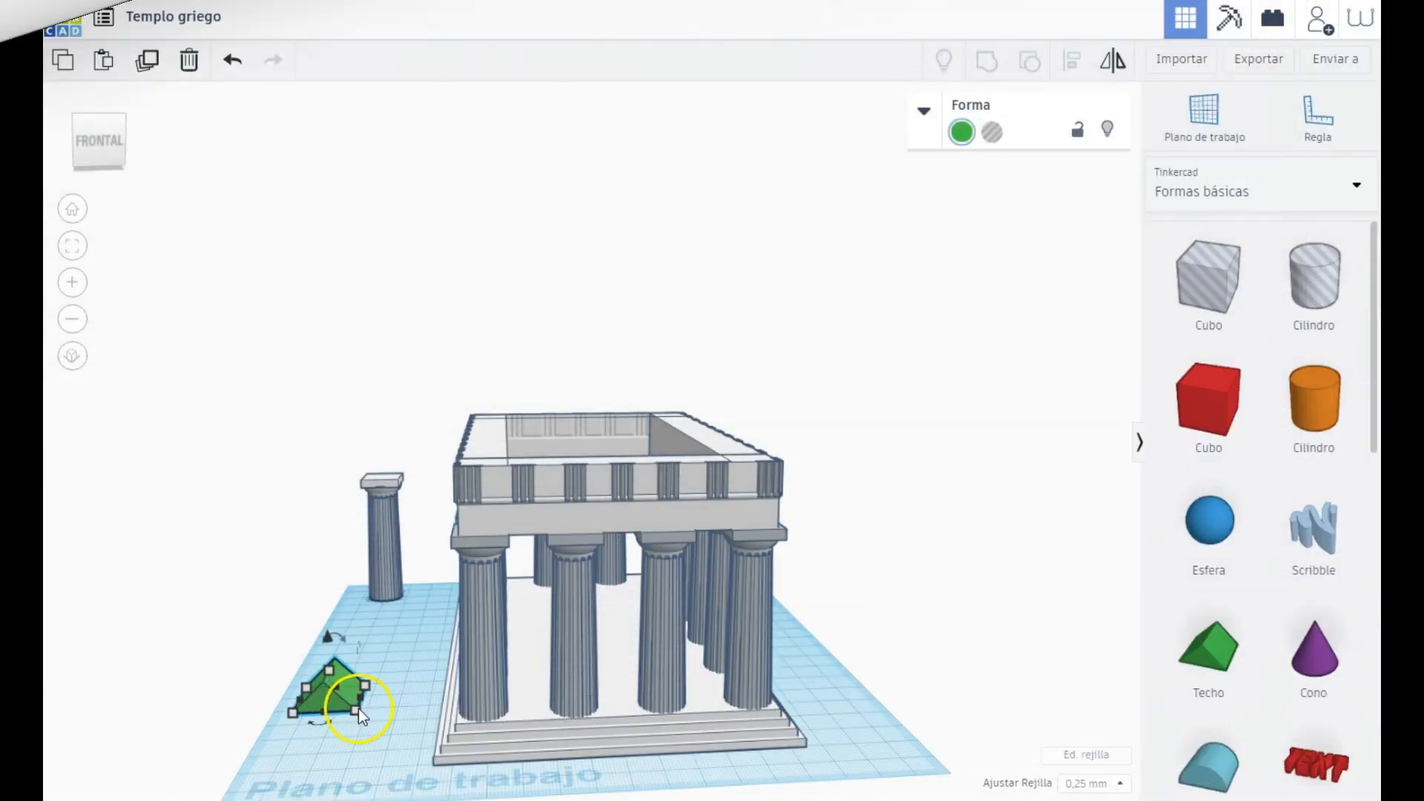
{"action": "left_click", "coordinate": [315, 755]}
{"action": "type", "text": "98"}
{"action": "key", "text": "Return"}
Step: Raise the roof shape to the top of the temple and measure the temple's overall height
{"action": "left_click_drag", "start_coordinate": [425, 603], "coordinate": [451, 382]}
{"action": "left_click_drag", "start_coordinate": [764, 405], "coordinate": [730, 771]}
{"action": "mouse_move", "coordinate": [594, 433]}
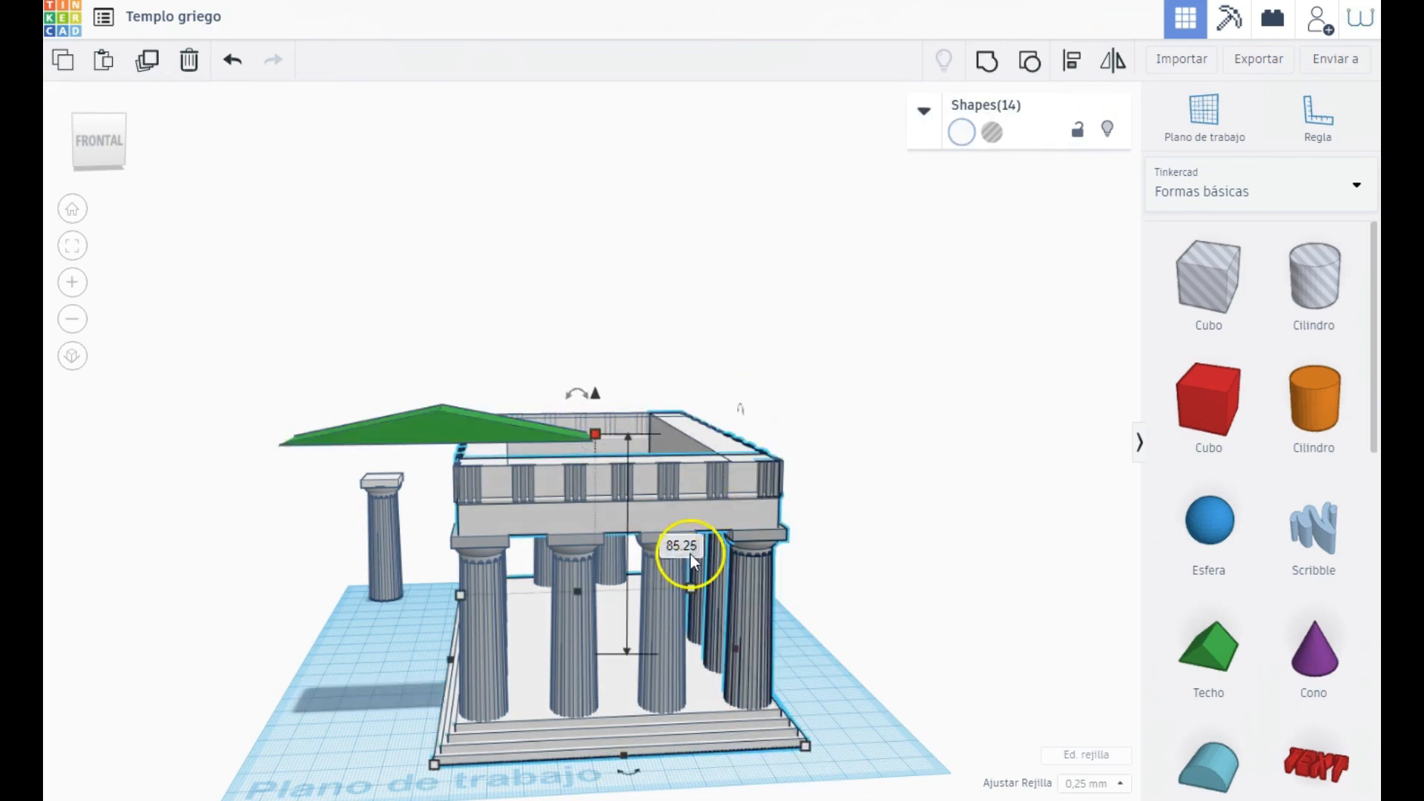
Step: Align the roof shape with the front-left corner column so it sits over the front beam
{"action": "left_click", "coordinate": [387, 439]}
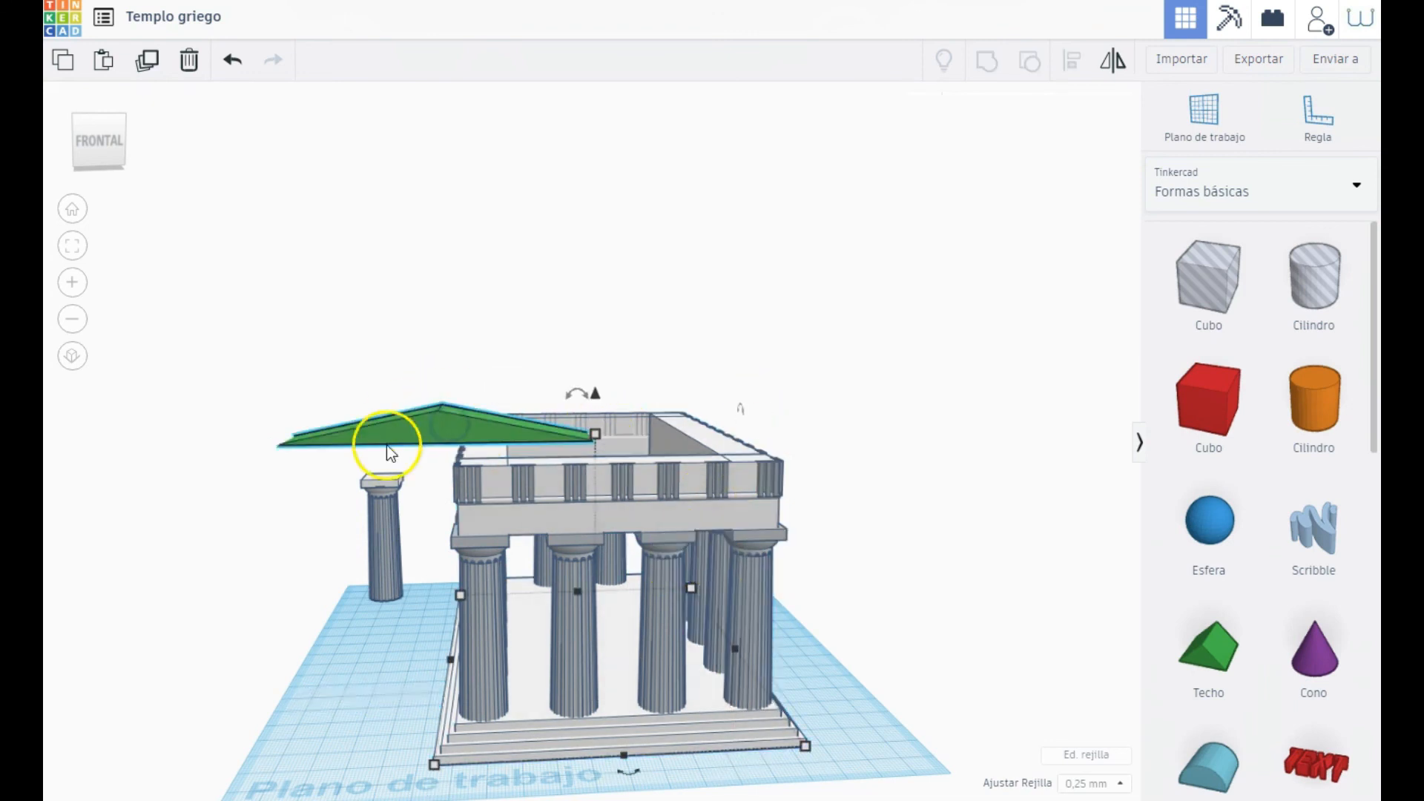
{"action": "mouse_move", "coordinate": [455, 572]}
{"action": "right_mouse_down"}
{"action": "mouse_move", "coordinate": [384, 553]}
{"action": "mouse_move", "coordinate": [434, 585]}
{"action": "right_mouse_up"}
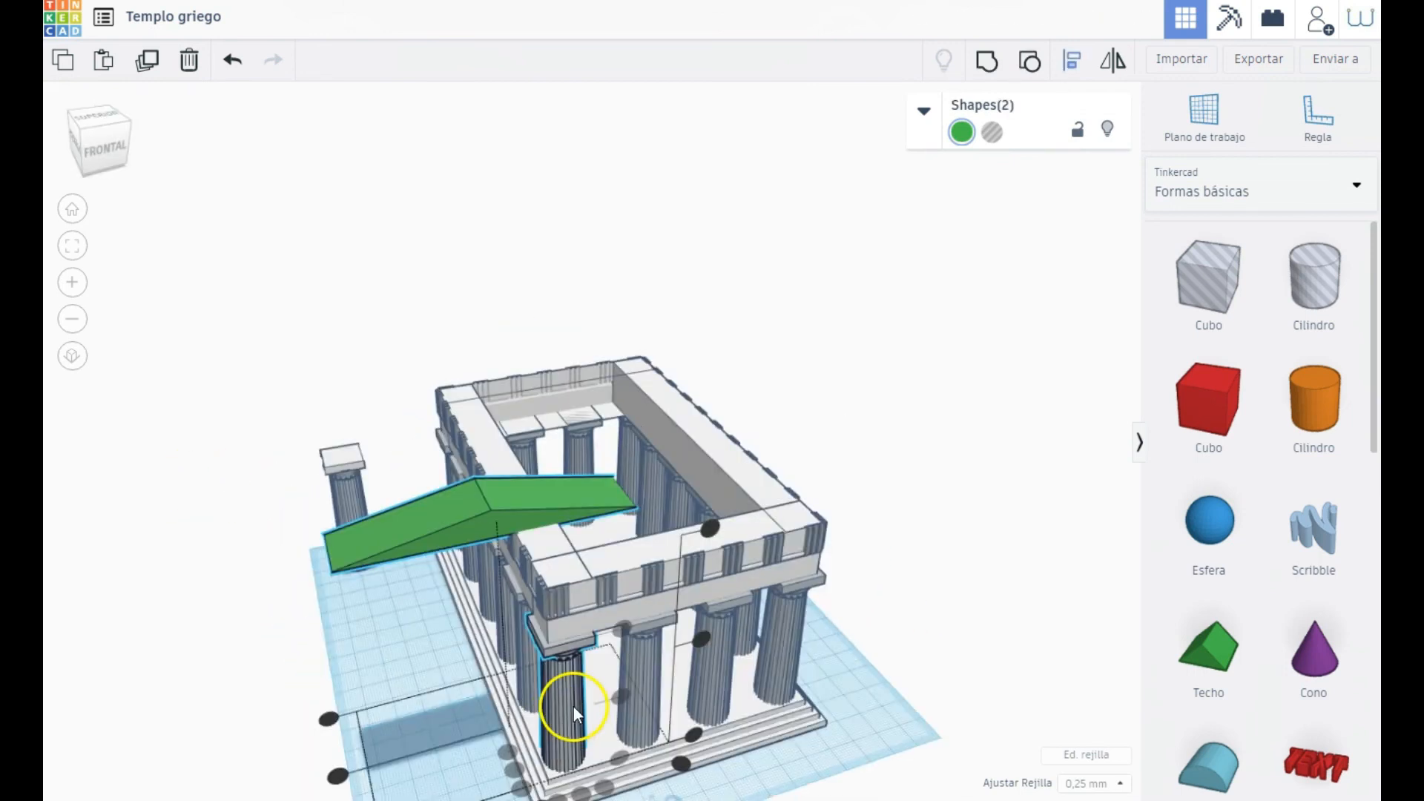
{"action": "scroll", "coordinate": [579, 602], "scroll_direction": "down", "scroll_amount": 3}
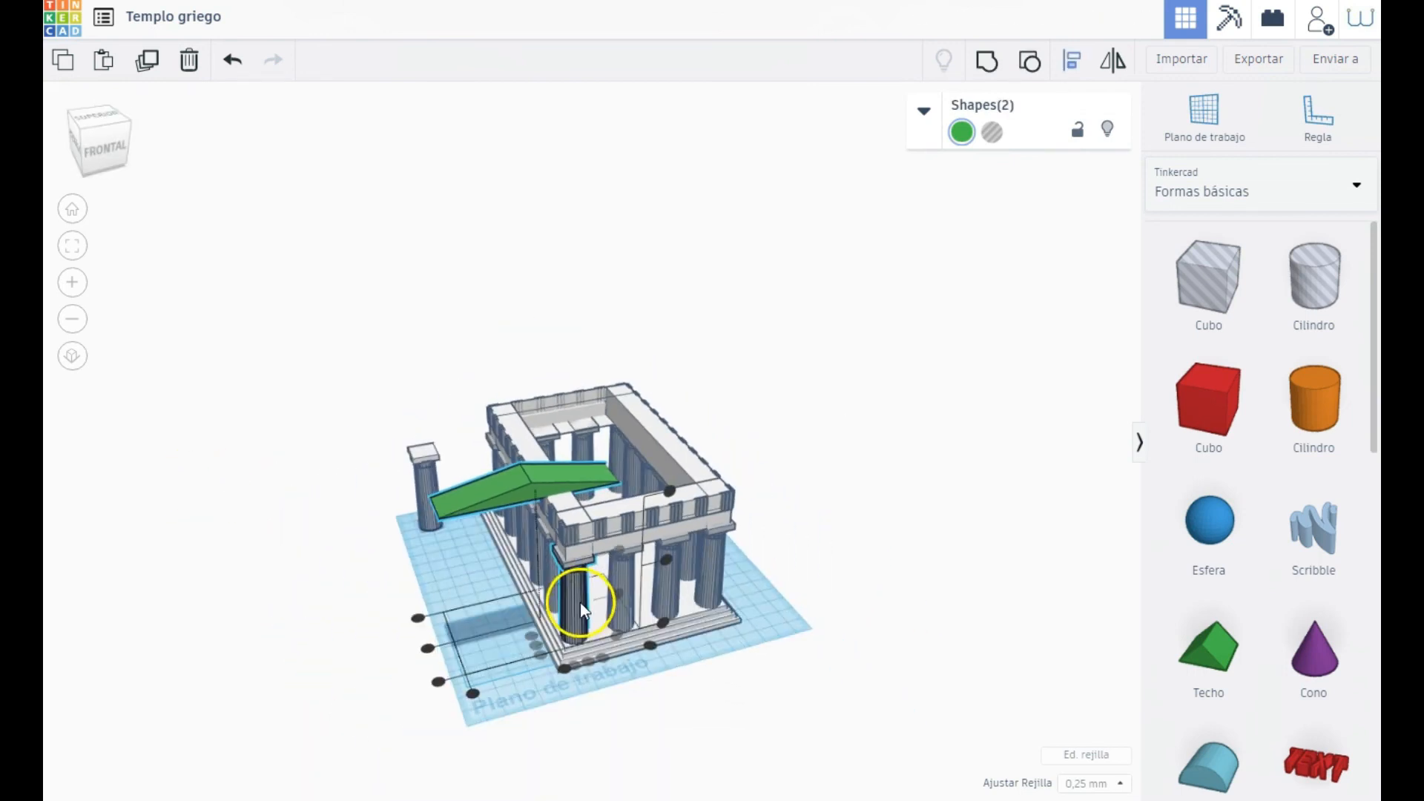
{"action": "left_click", "coordinate": [577, 665]}
{"action": "left_click", "coordinate": [591, 665]}
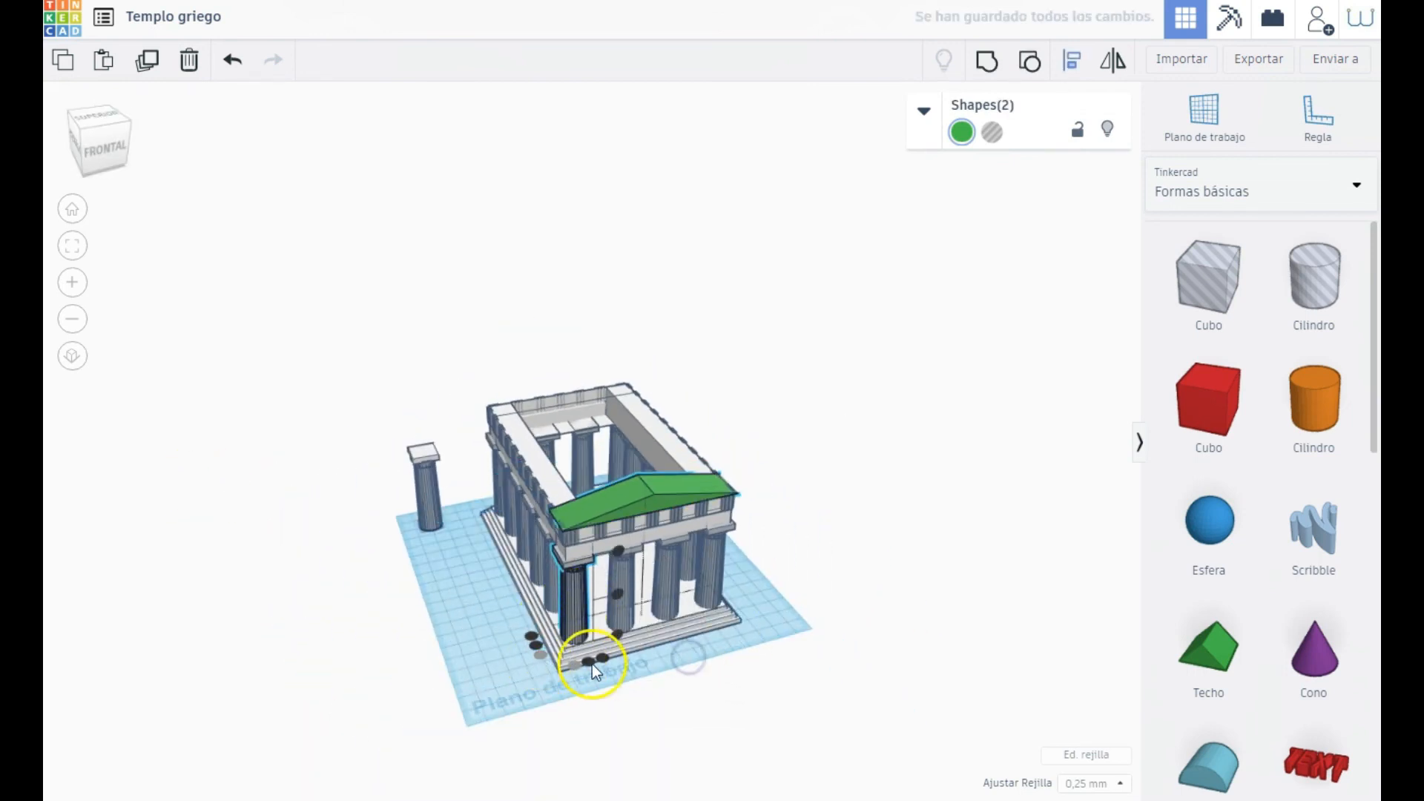
Step: Stretch the green roof shape over the front beam upward to make the gable taller
{"action": "right_click_drag", "start_coordinate": [521, 608], "coordinate": [518, 572]}
{"action": "scroll", "coordinate": [594, 468], "scroll_direction": "up", "scroll_amount": 5}
{"action": "left_click", "coordinate": [638, 404]}
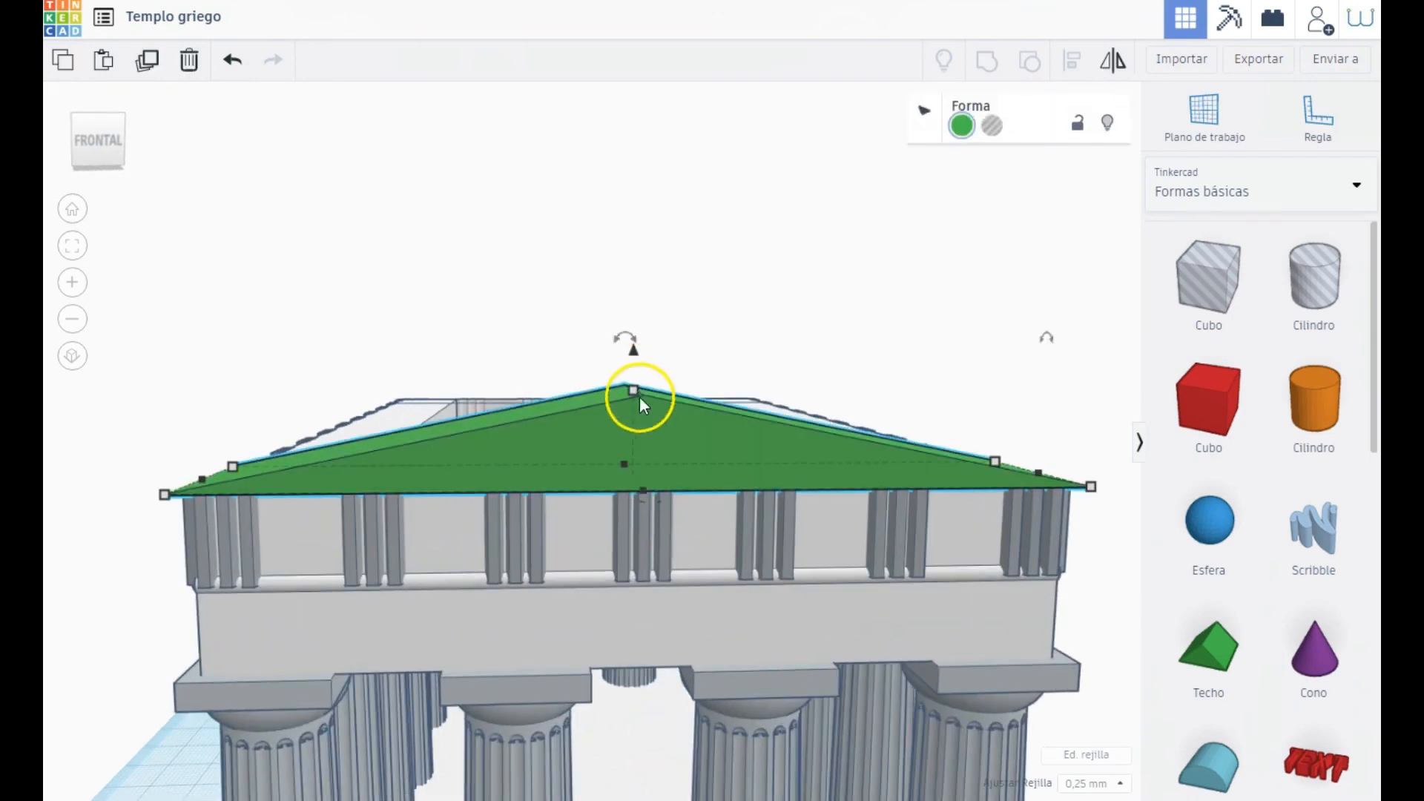
{"action": "left_click_drag", "start_coordinate": [630, 389], "coordinate": [667, 270]}
{"action": "scroll", "coordinate": [533, 417], "scroll_direction": "down", "scroll_amount": 5}
Step: Measure the length across the side's two corner columns and extend the roof backward to a length of 148 mm
{"action": "right_click_drag", "start_coordinate": [322, 389], "coordinate": [590, 520]}
{"action": "left_click", "coordinate": [737, 644]}
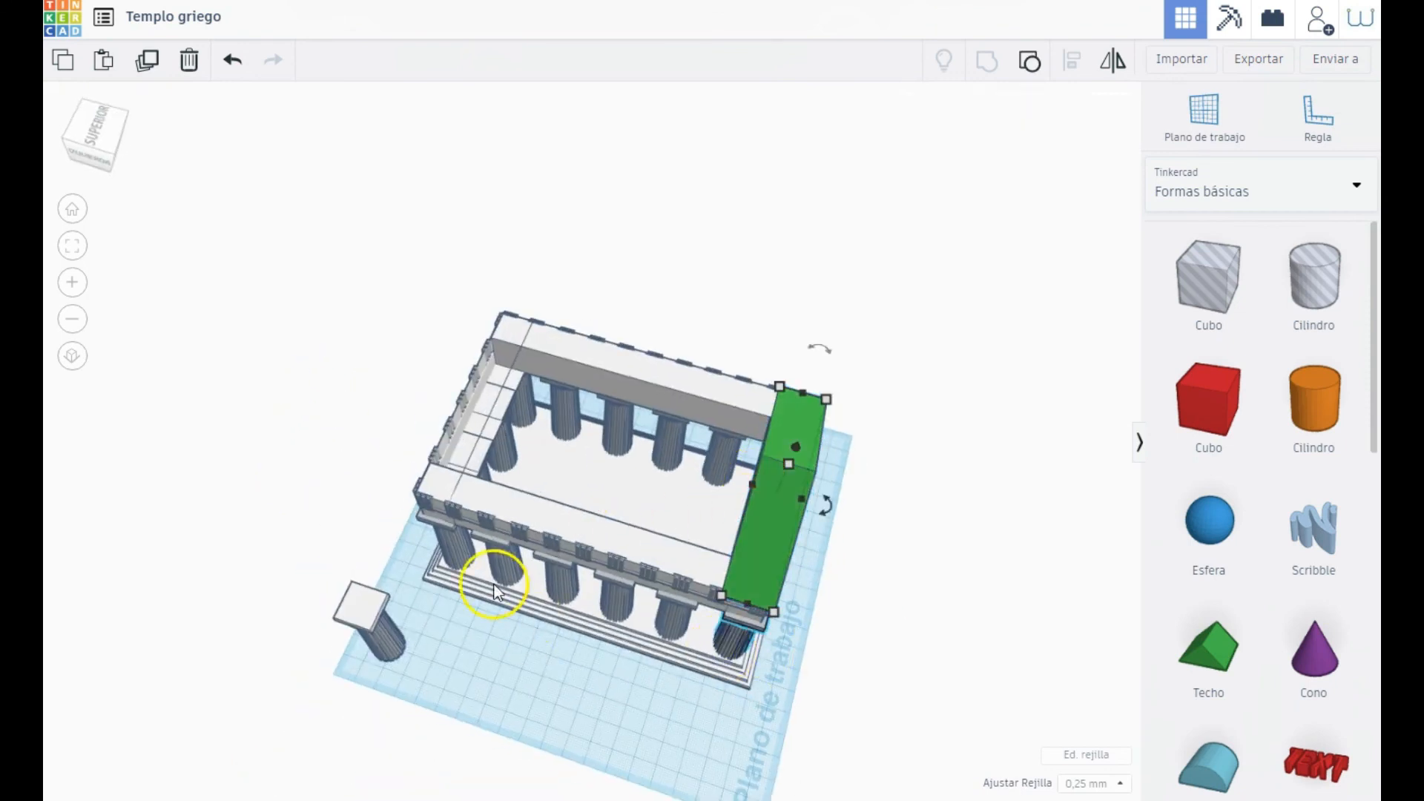
{"action": "left_click", "coordinate": [456, 552], "text": "shift"}
{"action": "left_click", "coordinate": [545, 713]}
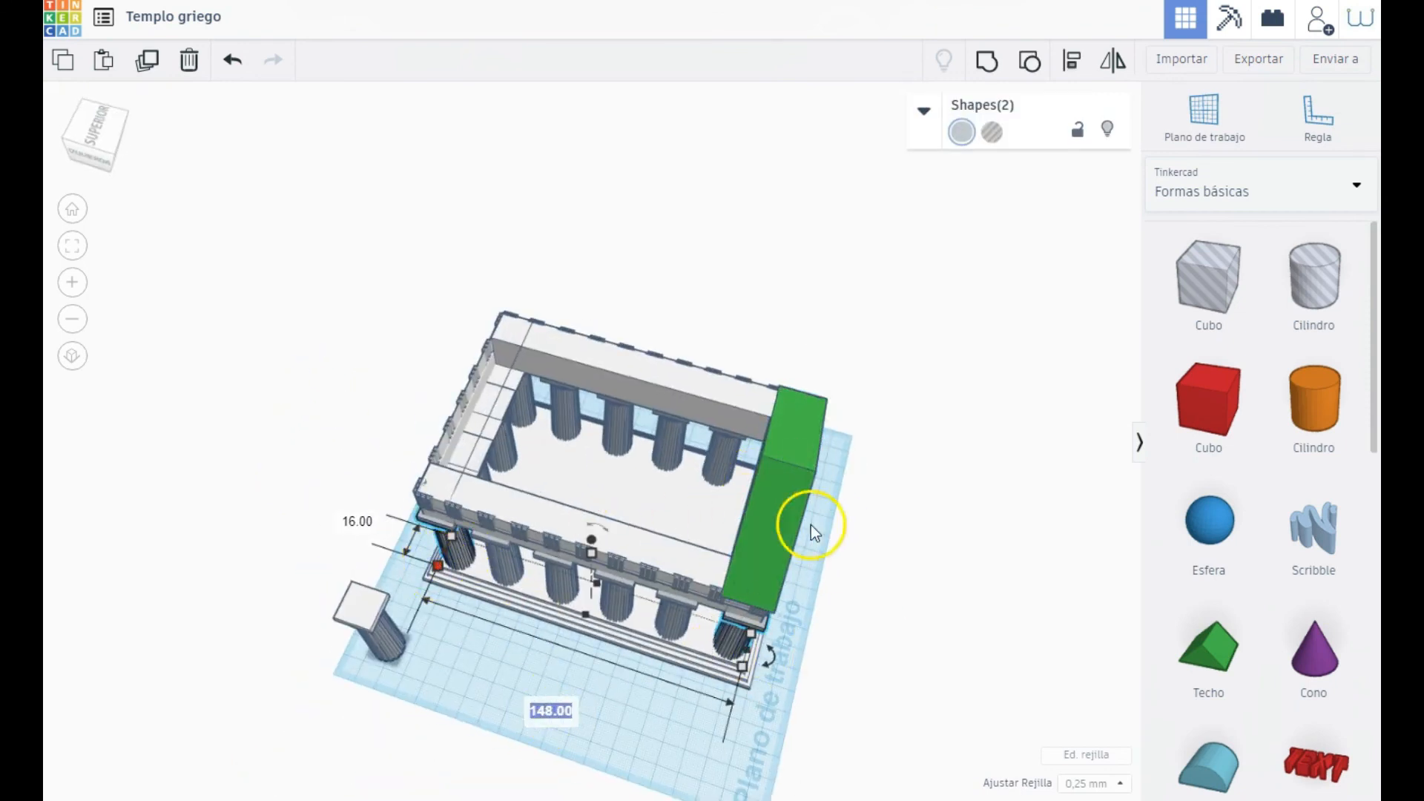
{"action": "left_click", "coordinate": [767, 492]}
{"action": "left_click_drag", "start_coordinate": [752, 480], "coordinate": [422, 416]}
{"action": "left_click", "coordinate": [532, 664]}
{"action": "left_click", "coordinate": [626, 696]}
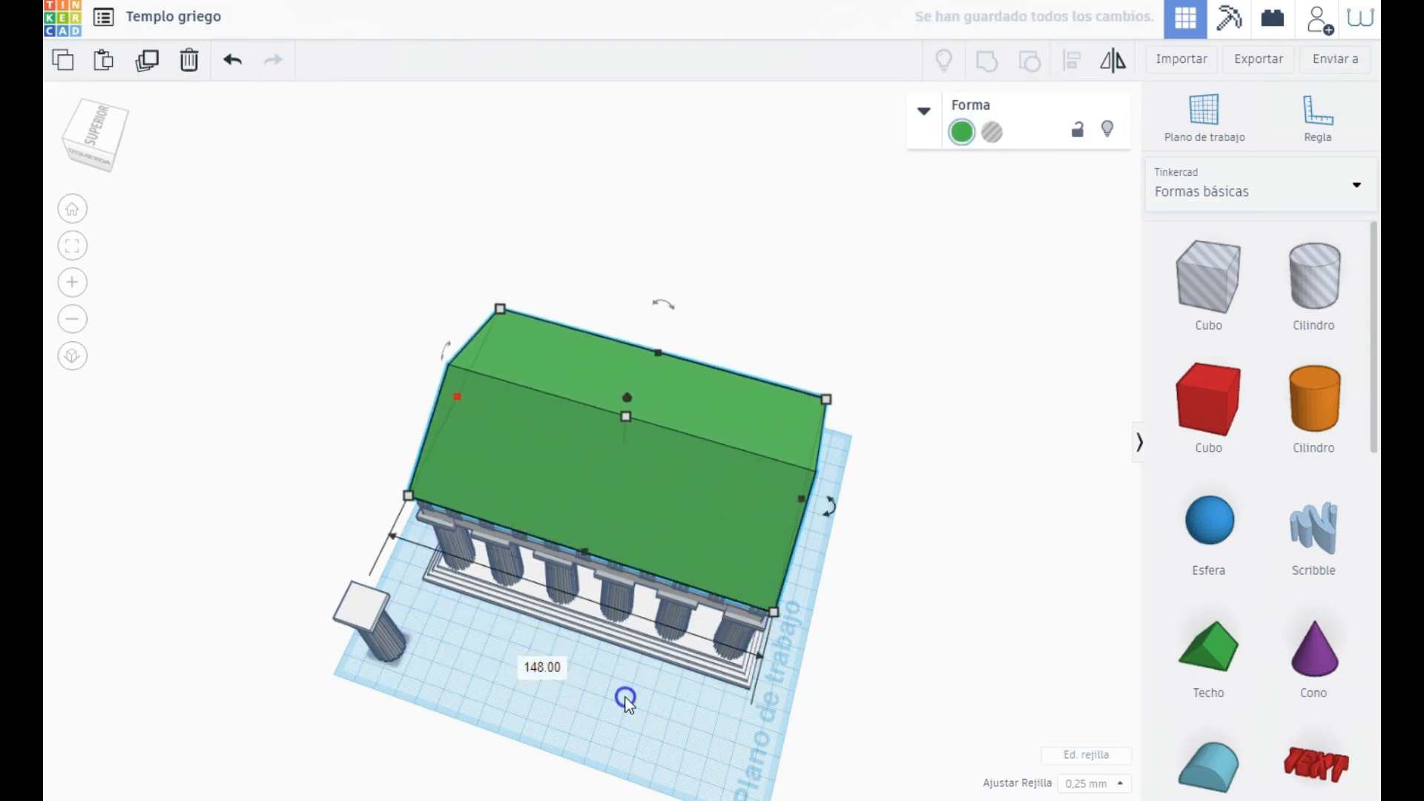
Step: Recolour the green roof light grey to match the temple
{"action": "right_click_drag", "start_coordinate": [737, 674], "coordinate": [491, 548]}
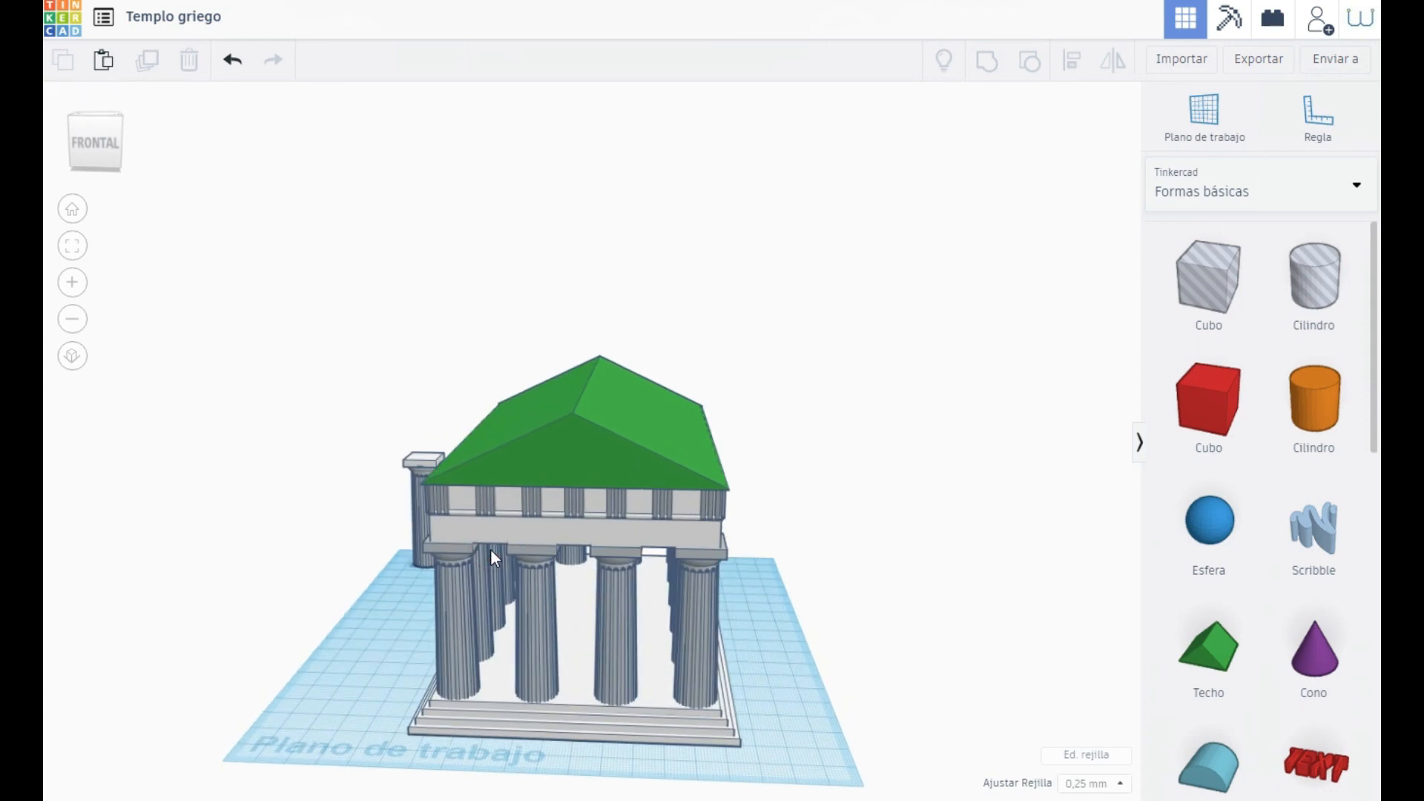
{"action": "left_click", "coordinate": [577, 453]}
{"action": "left_click", "coordinate": [961, 132]}
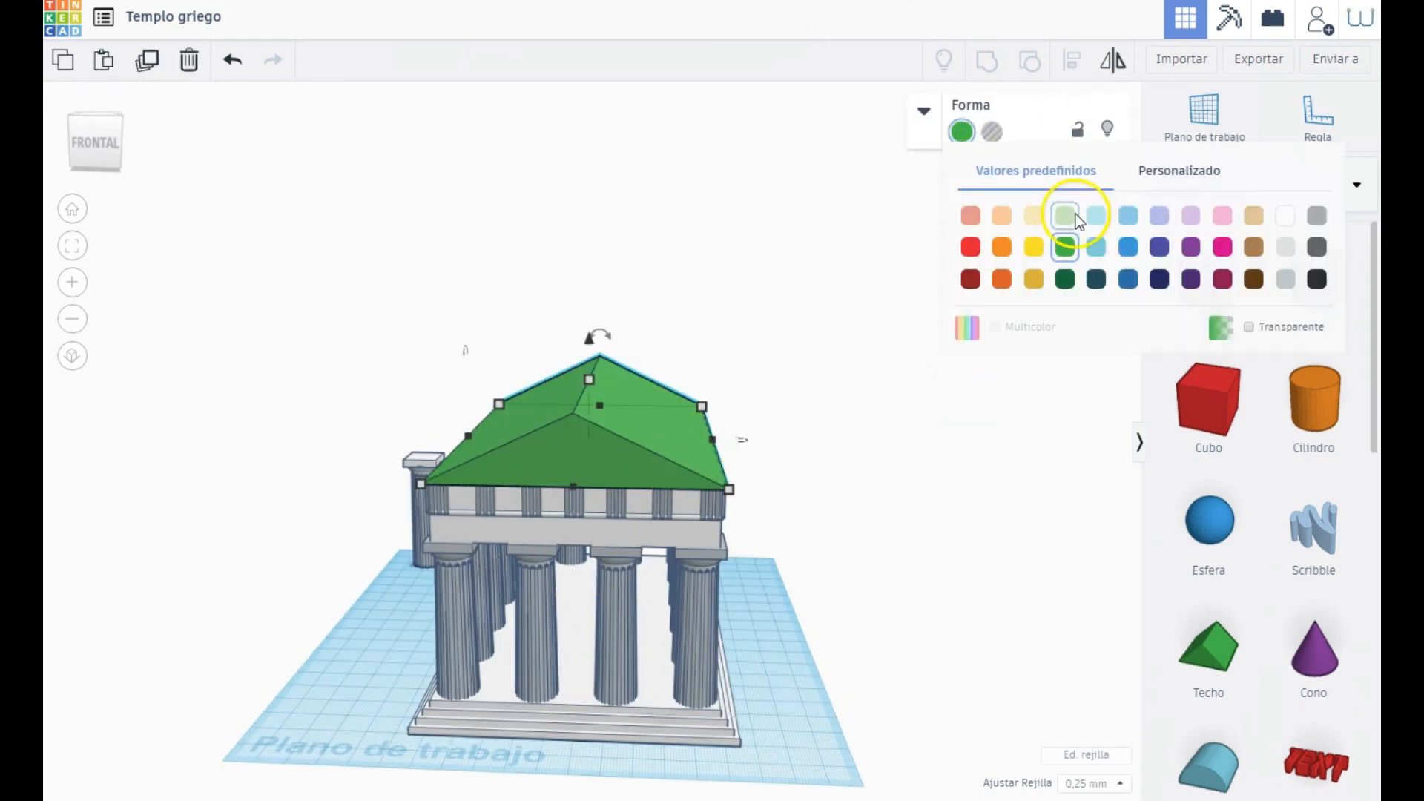
{"action": "left_click", "coordinate": [1286, 280]}
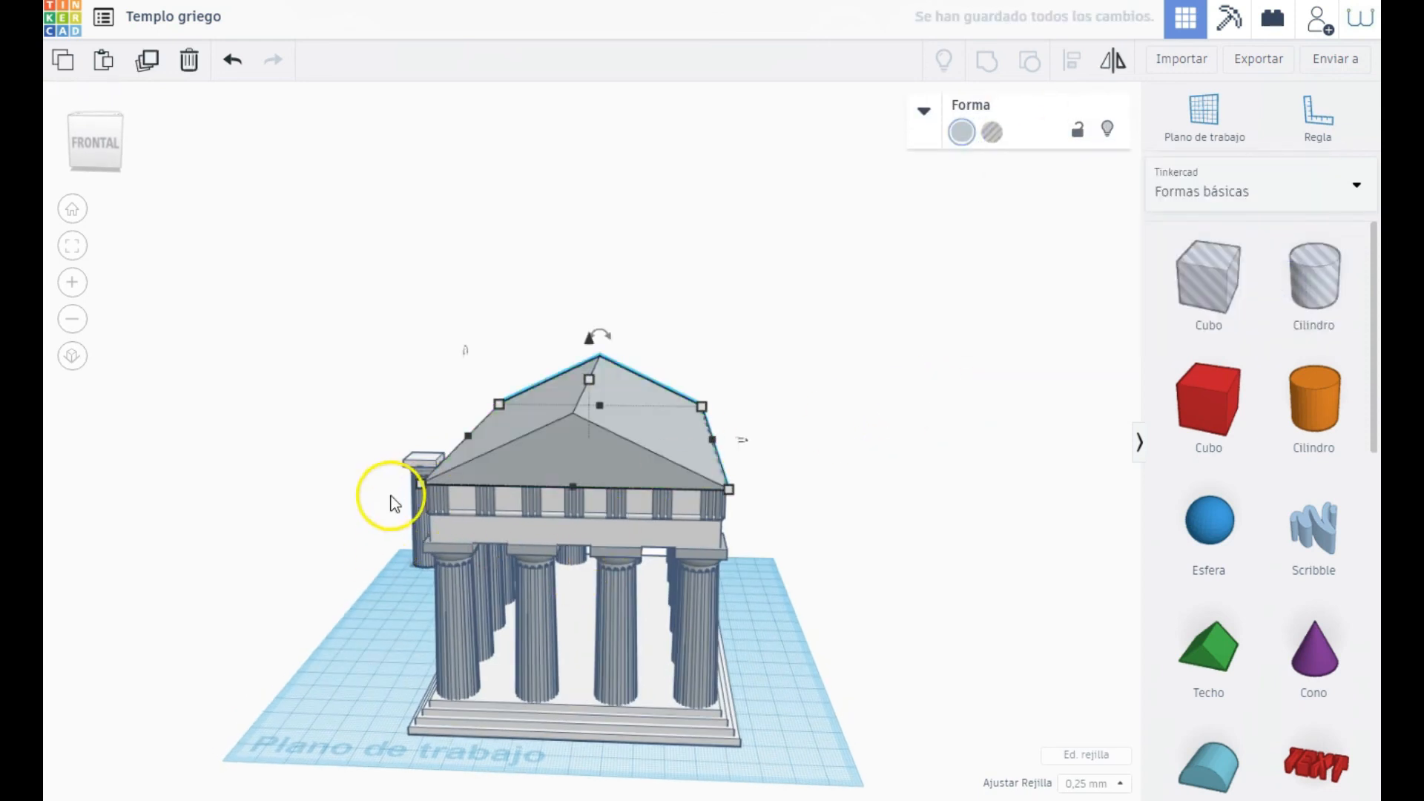
Step: Duplicate the roof and shorten the copy into a thin gable piece standing out in front of the façade
{"action": "right_click_drag", "start_coordinate": [544, 460], "coordinate": [442, 331]}
{"action": "left_click", "coordinate": [145, 72]}
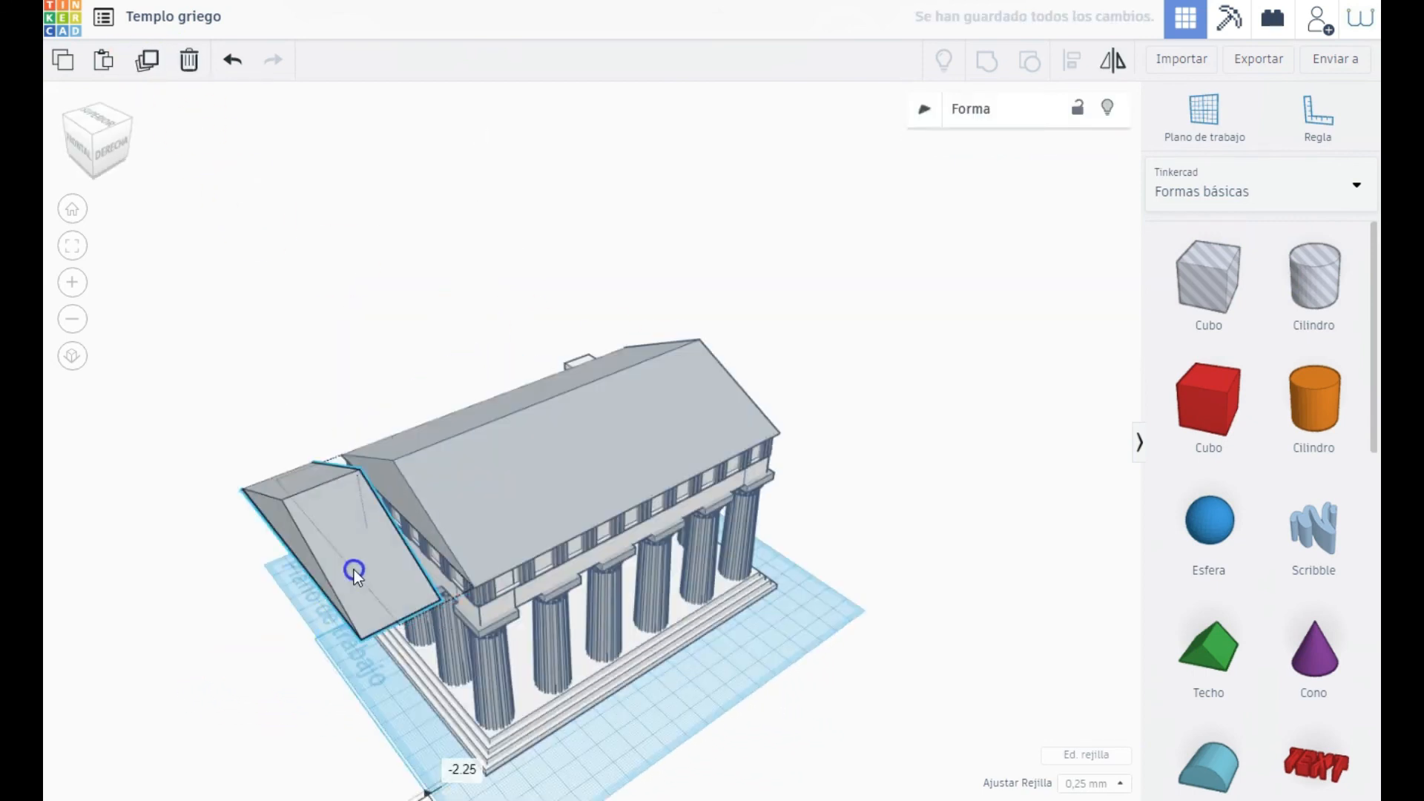
{"action": "left_click_drag", "start_coordinate": [353, 570], "coordinate": [301, 553]}
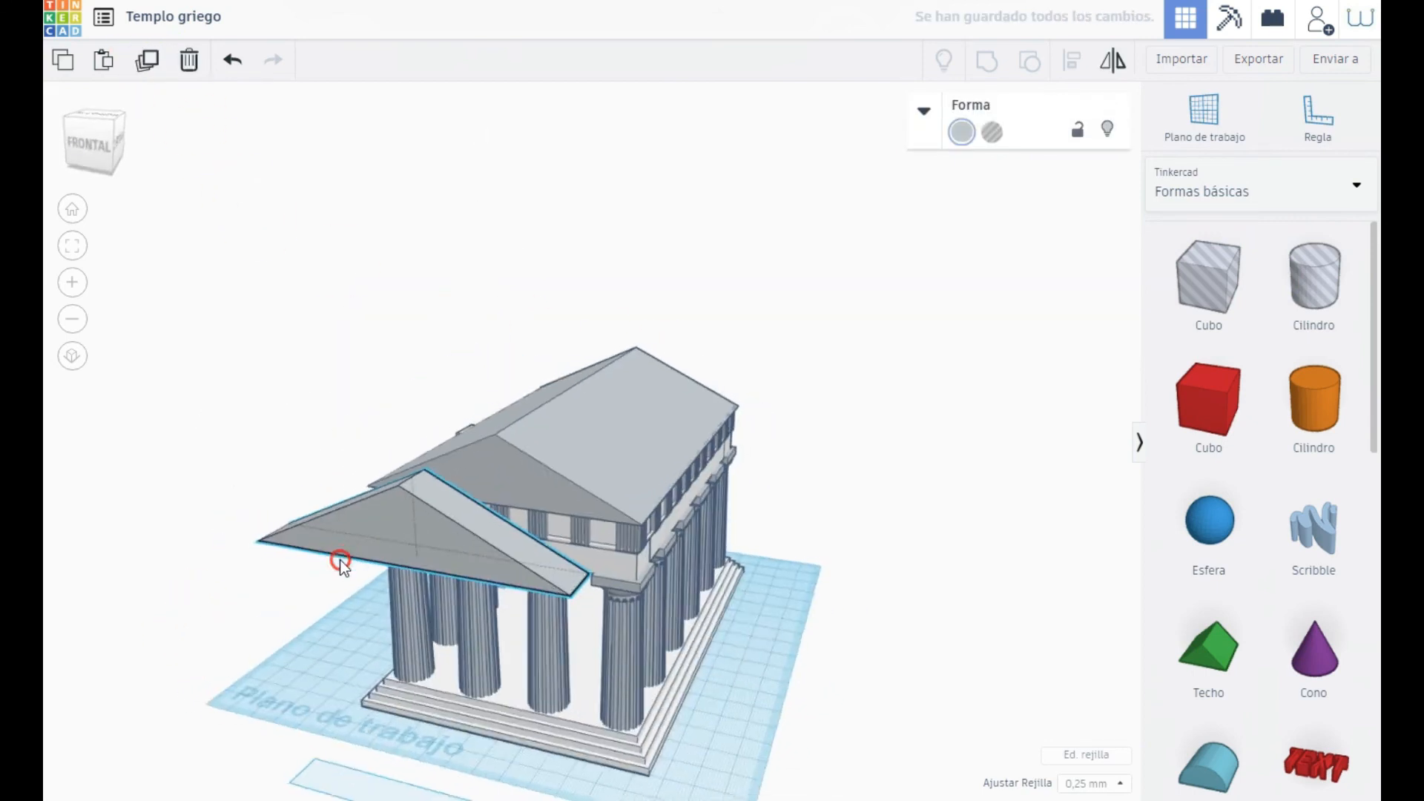
Step: Turn the small gable copy into a hole and scale it down proportionally to a height of 19.25 mm
{"action": "right_click_drag", "start_coordinate": [334, 563], "coordinate": [1009, 196]}
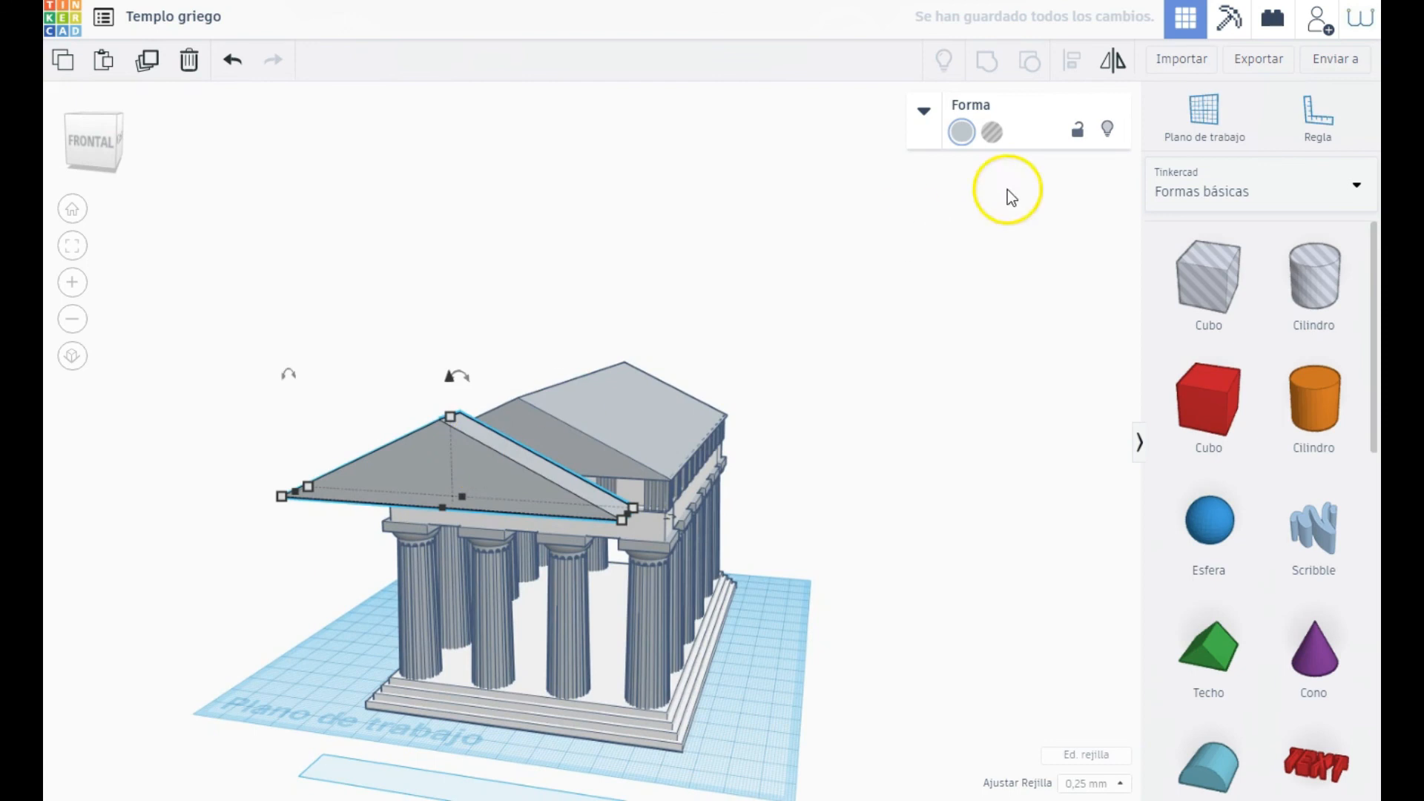
{"action": "left_click", "coordinate": [992, 132]}
{"action": "left_click_drag", "start_coordinate": [451, 420], "coordinate": [461, 448]}
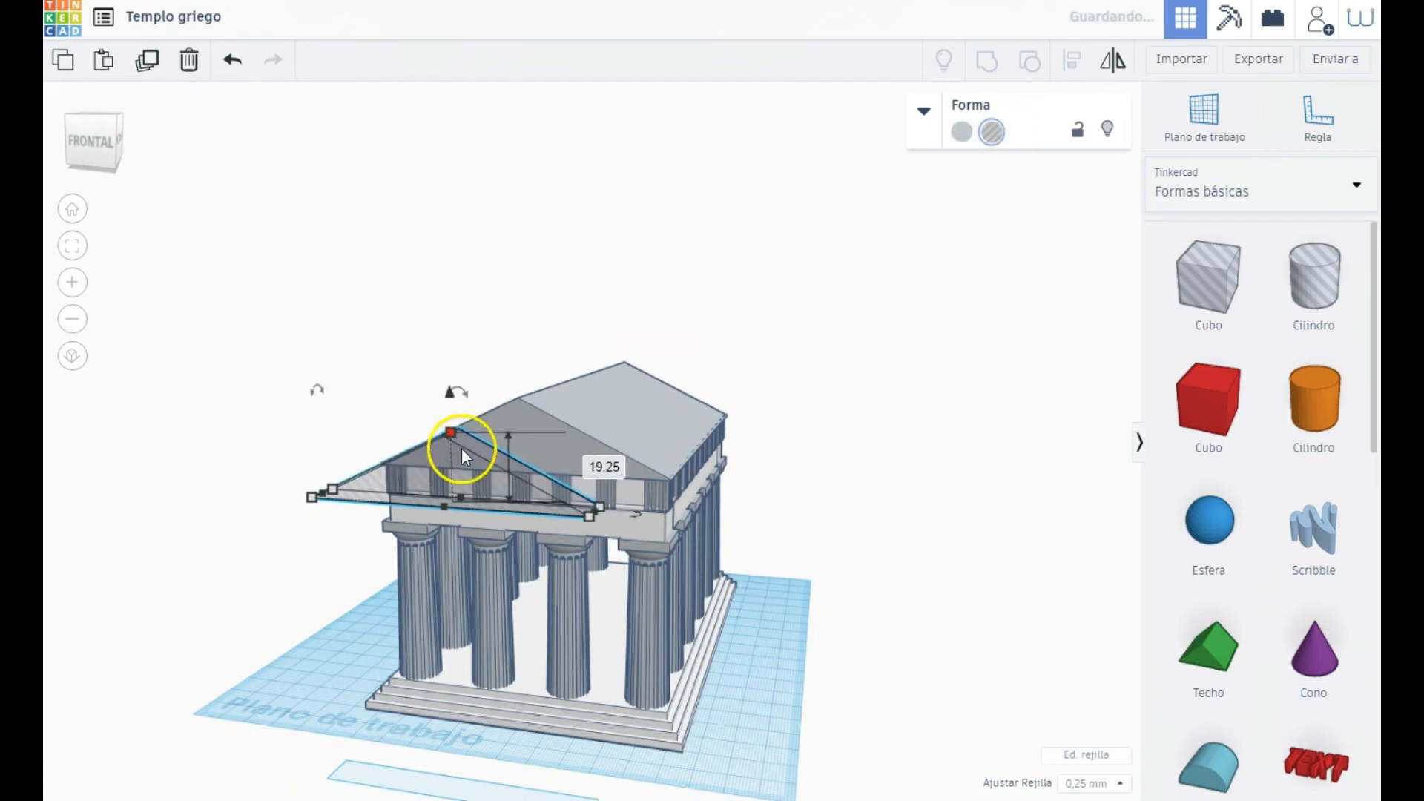
Step: Align the gable hole with the roof so it sits flush at the front end and centred across the width
{"action": "left_click", "coordinate": [581, 419], "text": "shift"}
{"action": "right_click_drag", "start_coordinate": [758, 420], "coordinate": [514, 478]}
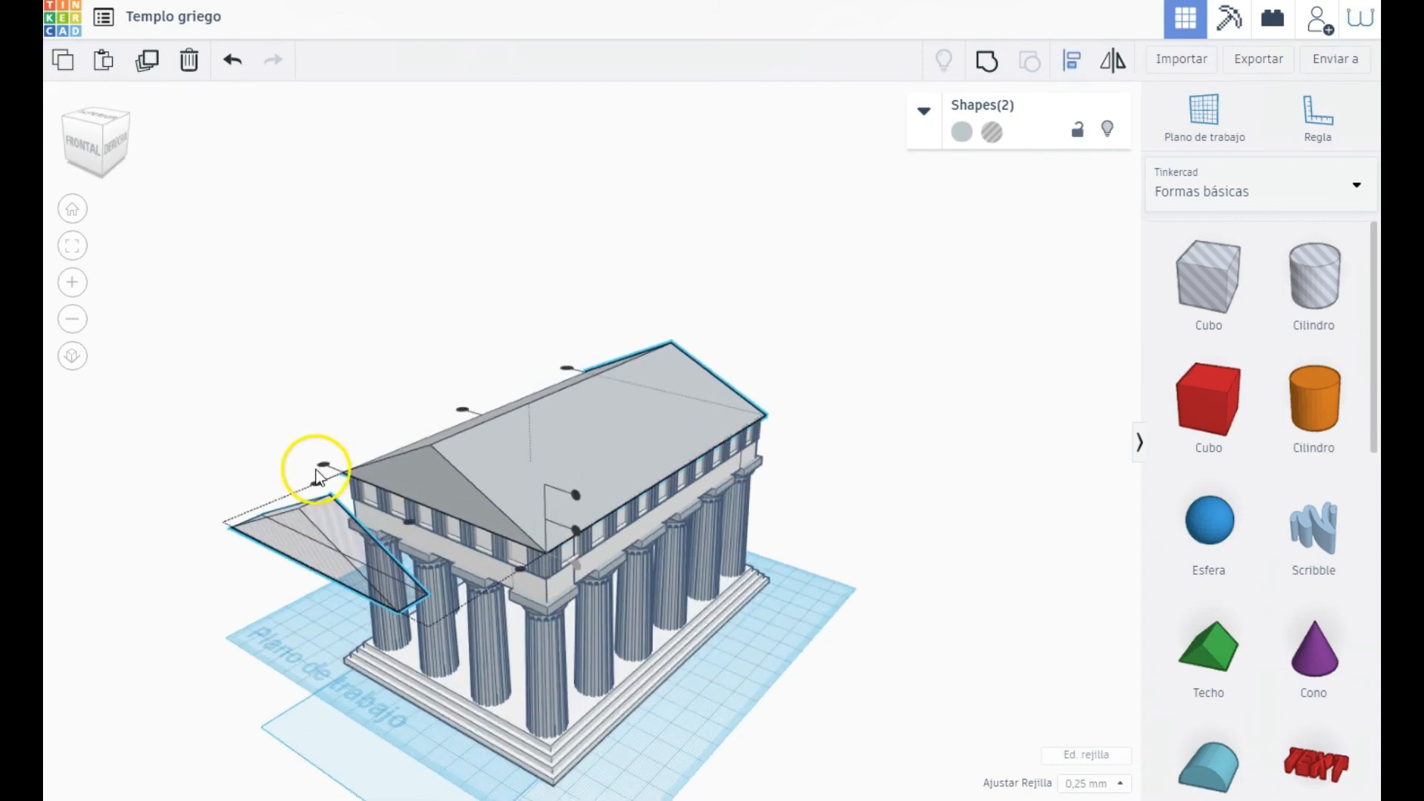
{"action": "left_click", "coordinate": [323, 465]}
{"action": "left_click", "coordinate": [576, 530]}
{"action": "right_click_drag", "start_coordinate": [311, 530], "coordinate": [394, 511]}
{"action": "left_click", "coordinate": [531, 488]}
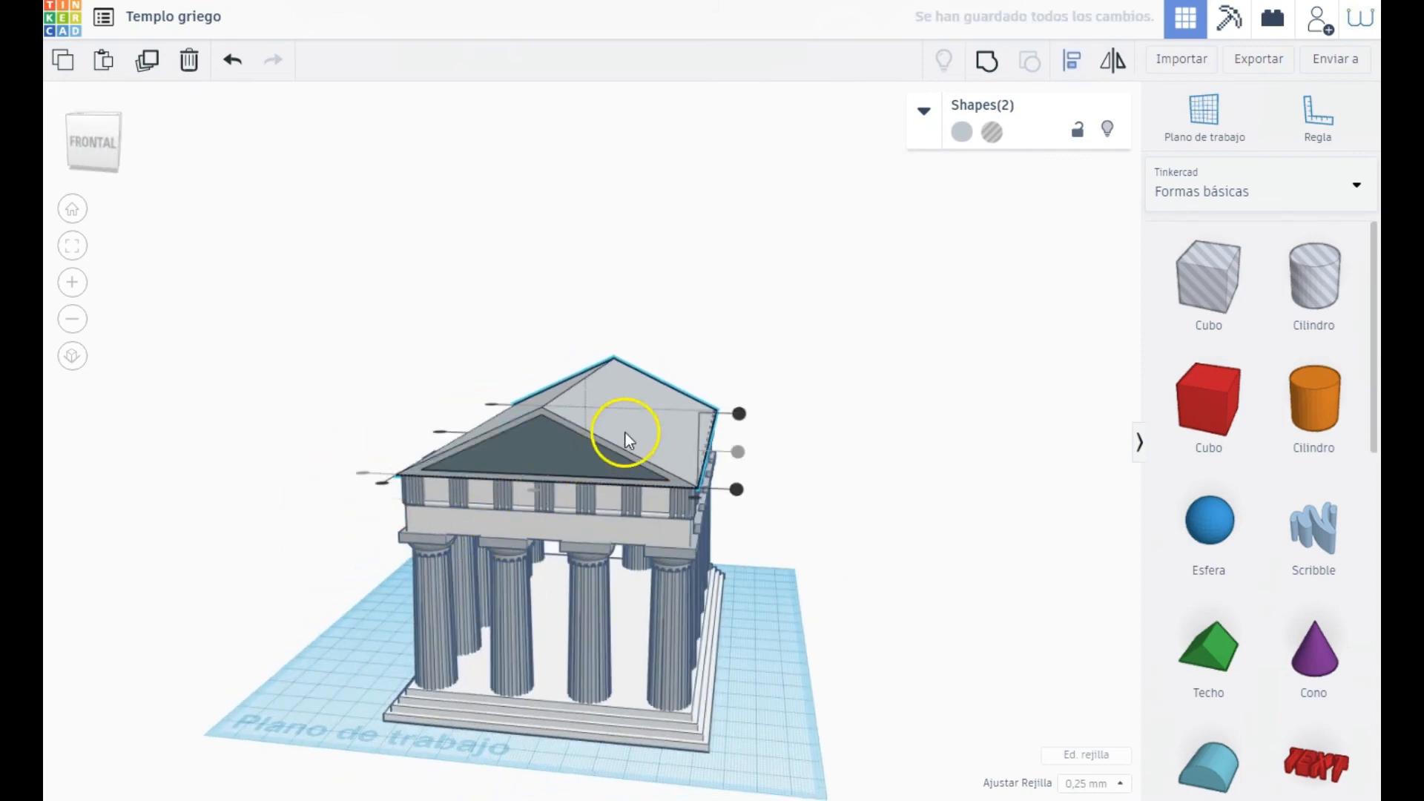
{"action": "right_click_drag", "start_coordinate": [845, 467], "coordinate": [737, 635]}
{"action": "left_click", "coordinate": [764, 664]}
Step: Duplicate the front gable hole and align the copy with the rear end of the roof
{"action": "left_click", "coordinate": [421, 499]}
{"action": "right_click_drag", "start_coordinate": [816, 602], "coordinate": [693, 606]}
{"action": "left_click", "coordinate": [149, 60]}
{"action": "left_click", "coordinate": [685, 433], "text": "shift"}
{"action": "left_click", "coordinate": [1072, 59]}
{"action": "left_click", "coordinate": [868, 560]}
{"action": "right_click_drag", "start_coordinate": [912, 549], "coordinate": [992, 511]}
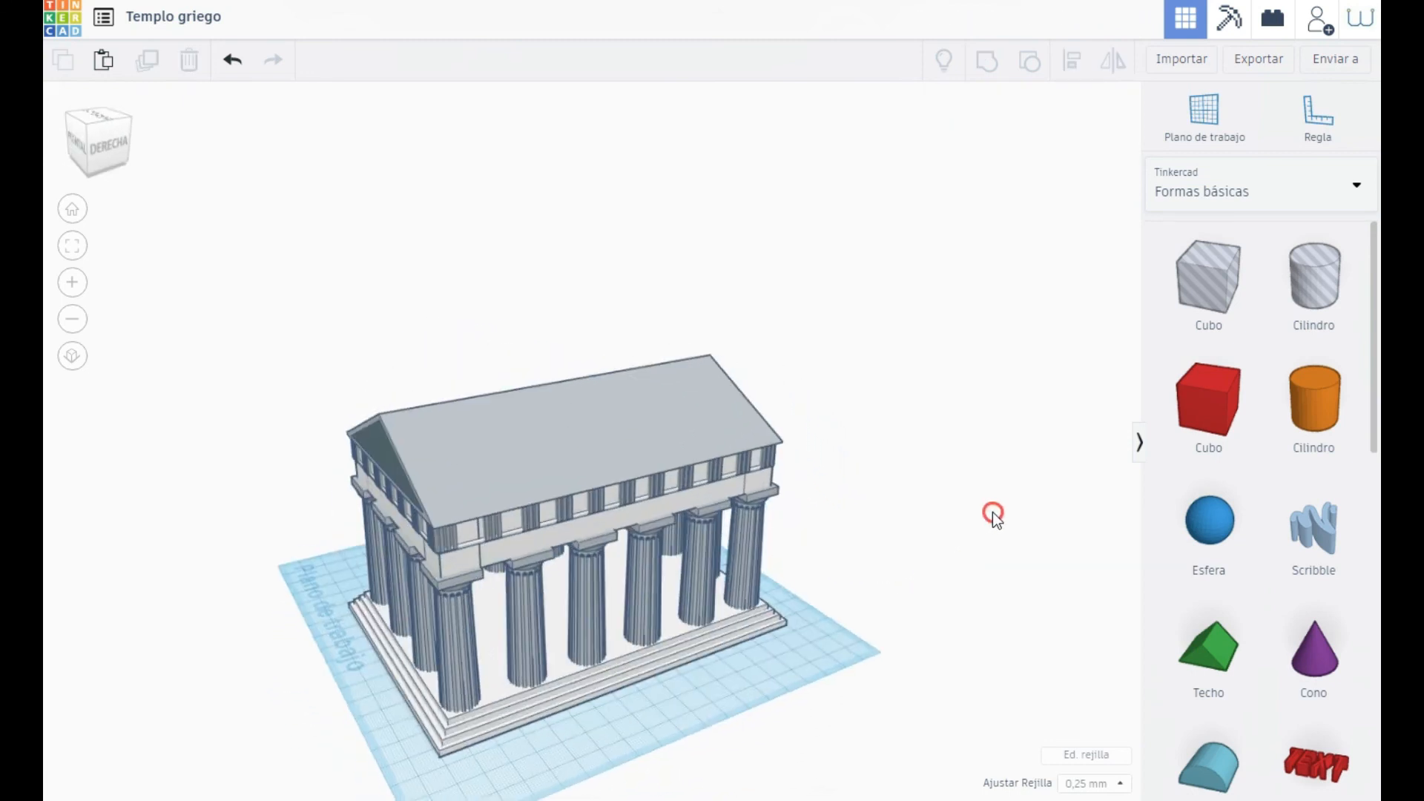
Step: Group the roof with the front and rear gable holes to cut recessed pediments at both ends
{"action": "left_click_drag", "start_coordinate": [392, 432], "coordinate": [393, 433]}
{"action": "left_click", "coordinate": [987, 61]}
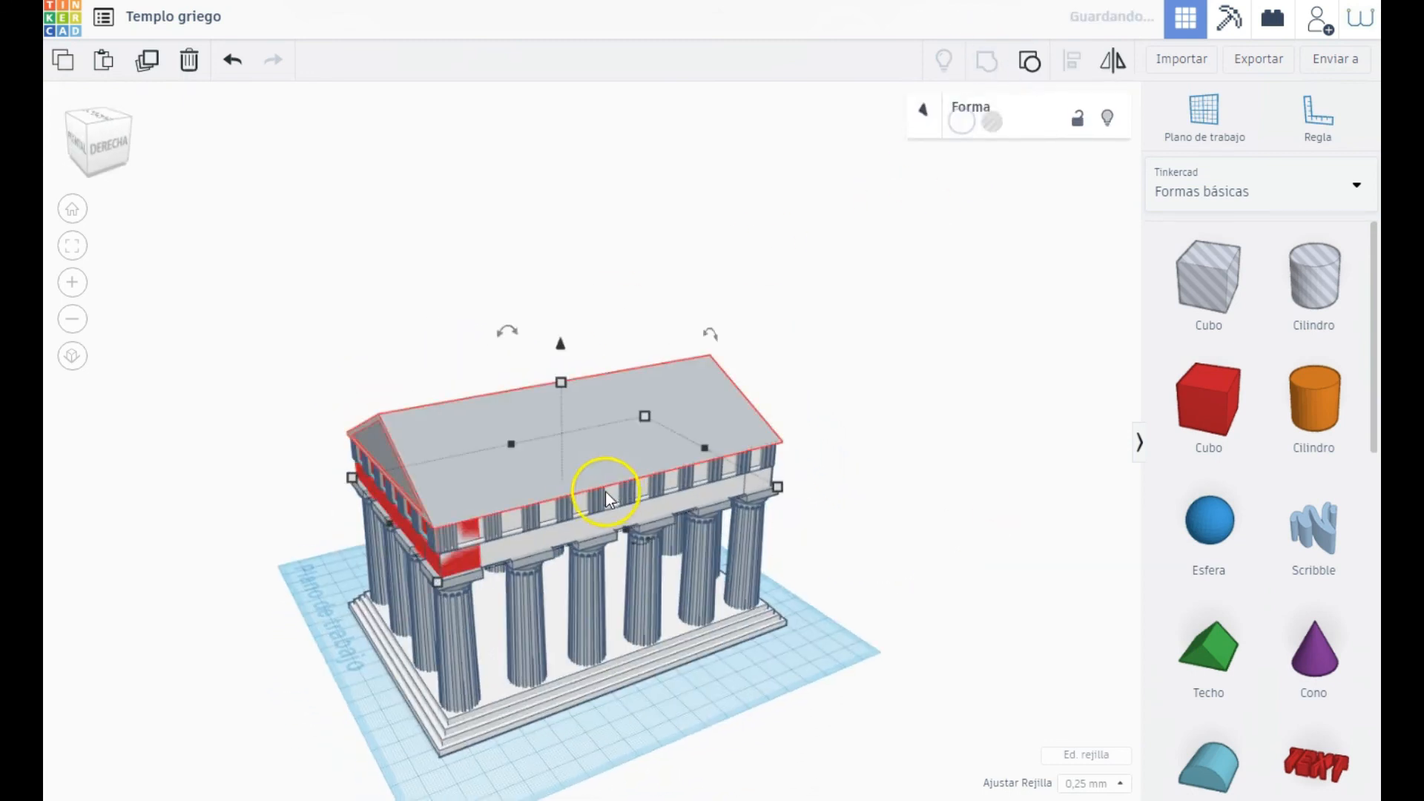
{"action": "right_click_drag", "start_coordinate": [810, 509], "coordinate": [456, 506]}
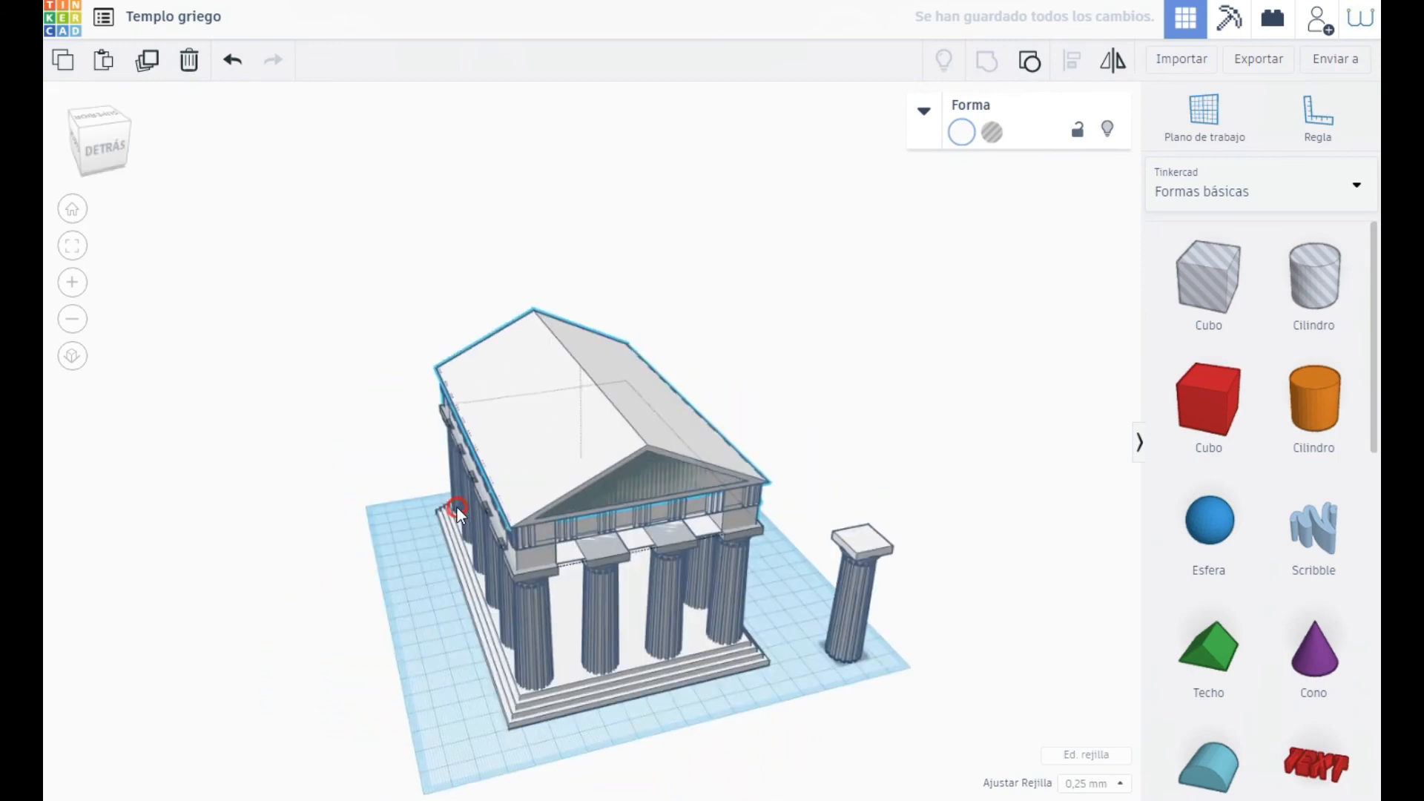
{"action": "left_click", "coordinate": [621, 490], "text": "shift"}
{"action": "key", "text": "ctrl+g"}
{"action": "right_click_drag", "start_coordinate": [308, 445], "coordinate": [866, 473]}
{"action": "right_click_drag", "start_coordinate": [518, 711], "coordinate": [526, 620]}
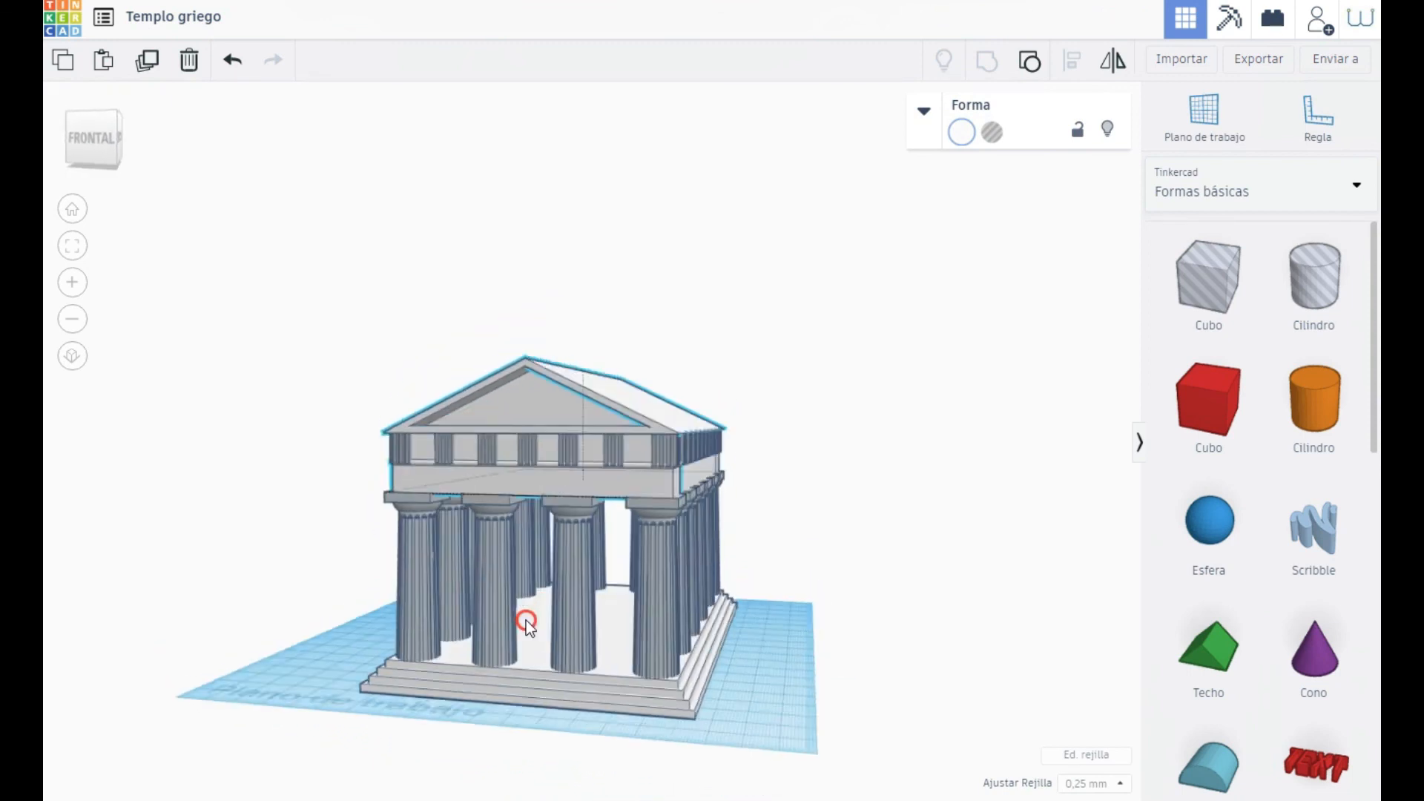
{"action": "left_click", "coordinate": [750, 670]}
{"action": "left_click", "coordinate": [615, 111]}
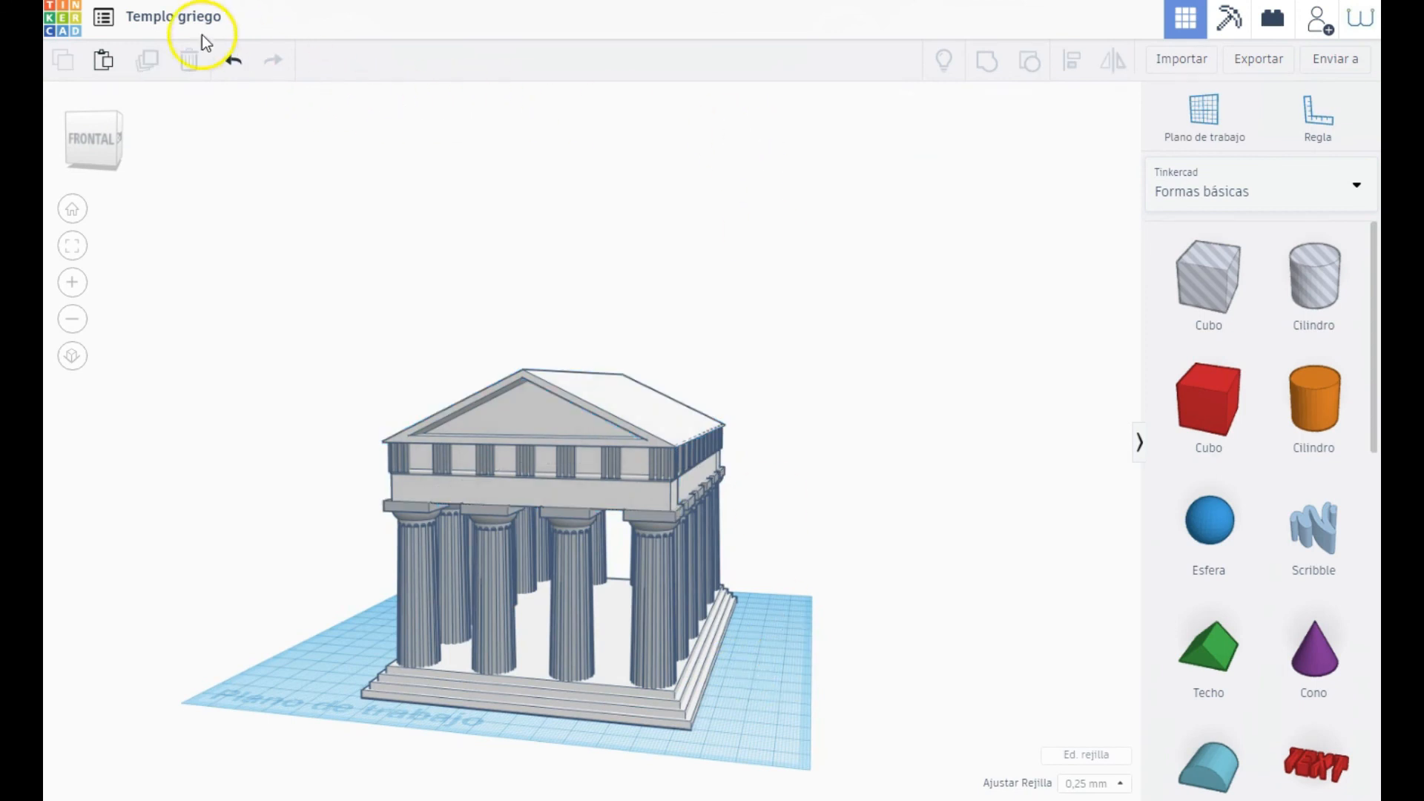